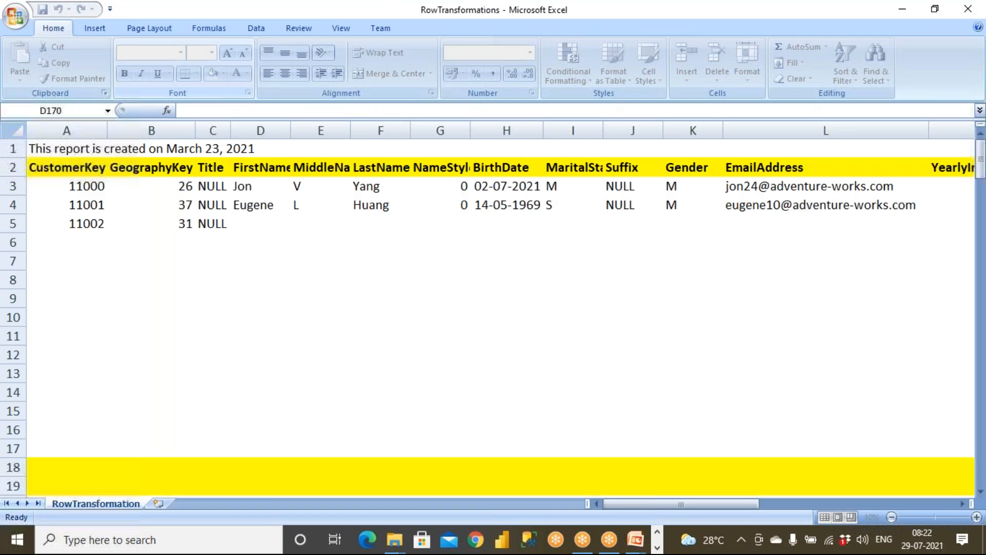
- Close the RowTransformations workbook and the SourceData folder window
click(135, 254)
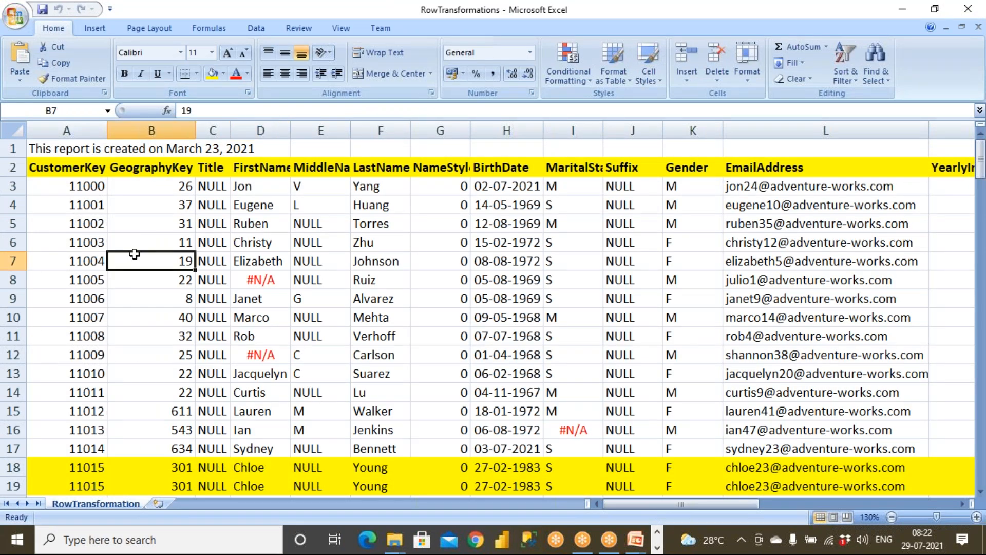
click(967, 8)
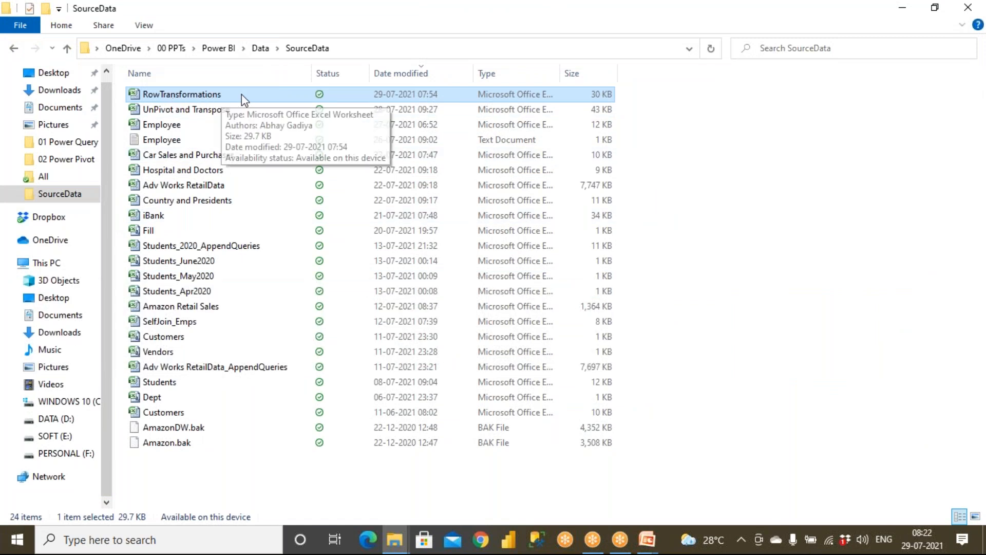
click(969, 8)
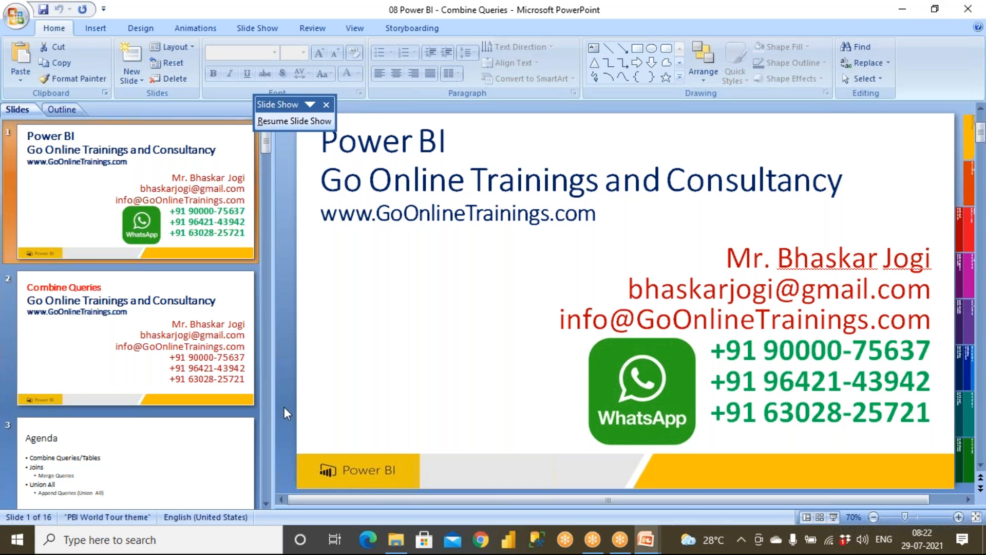
- Start the Combine Queries presentation's slide show from the first slide
click(191, 374)
click(197, 221)
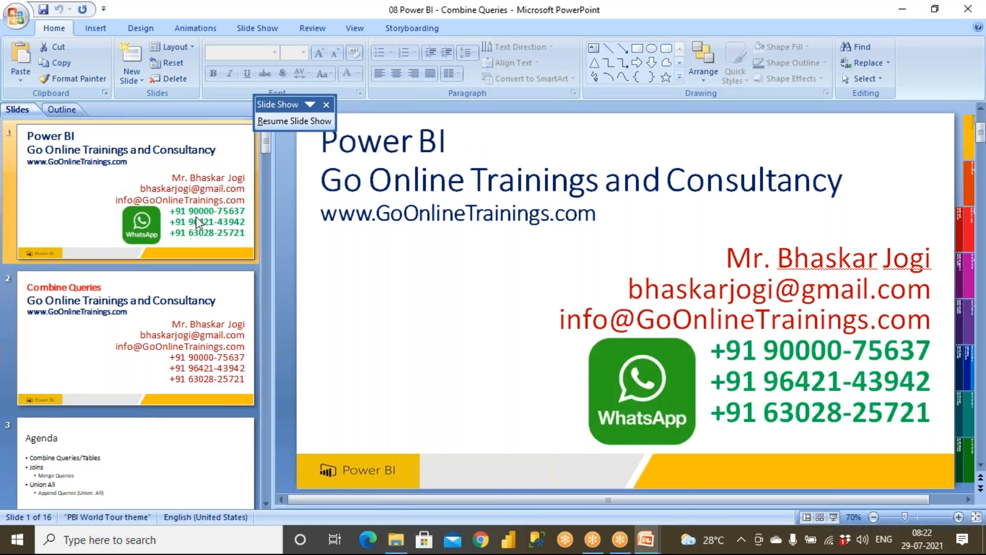
key(F5)
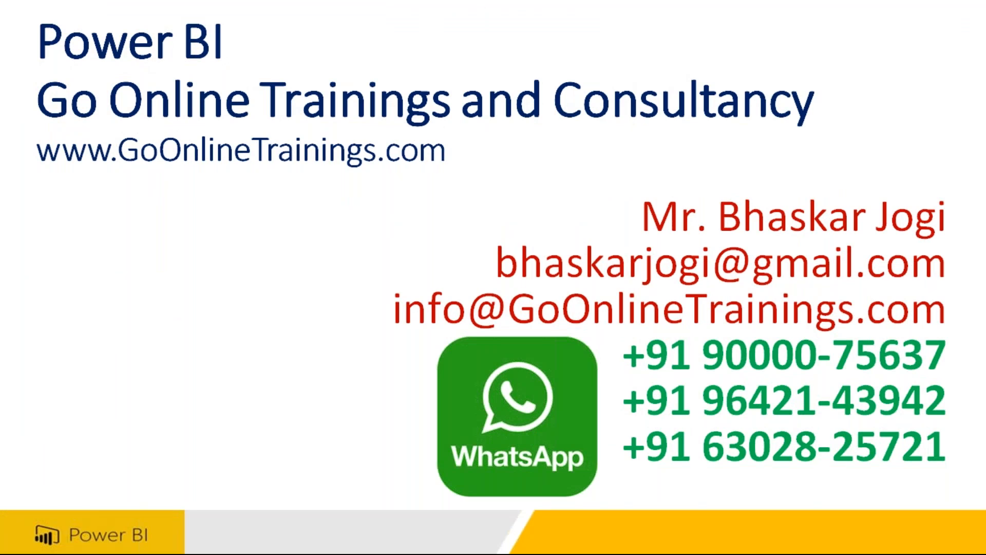
- Launch Power BI Desktop with a blank report and open its Power Query Editor
key(super)
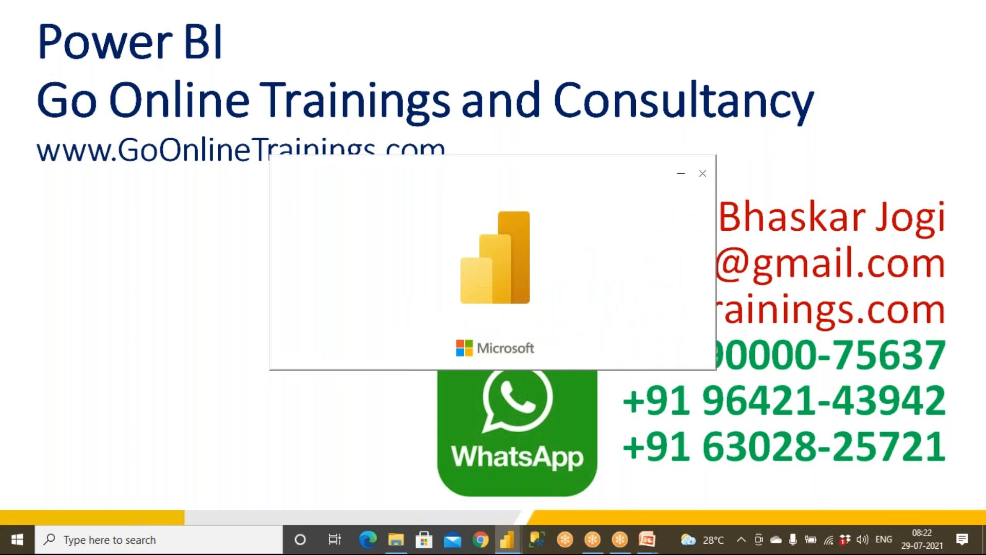
mouse_move(523, 546)
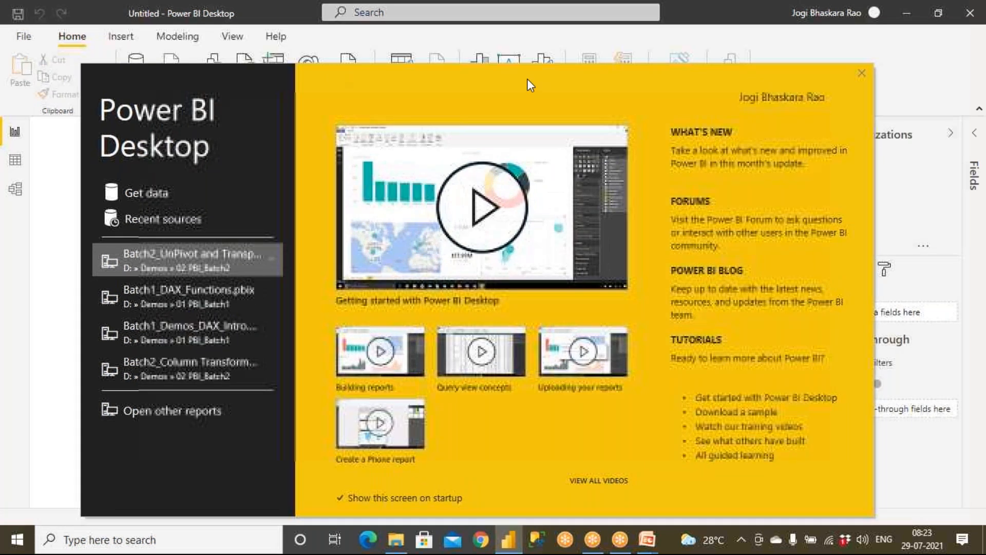
click(862, 73)
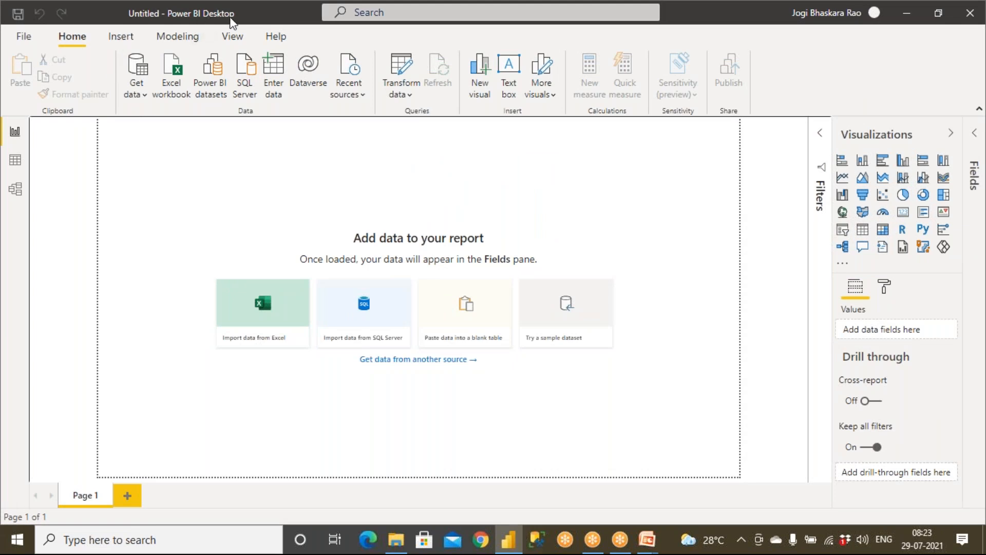
click(403, 95)
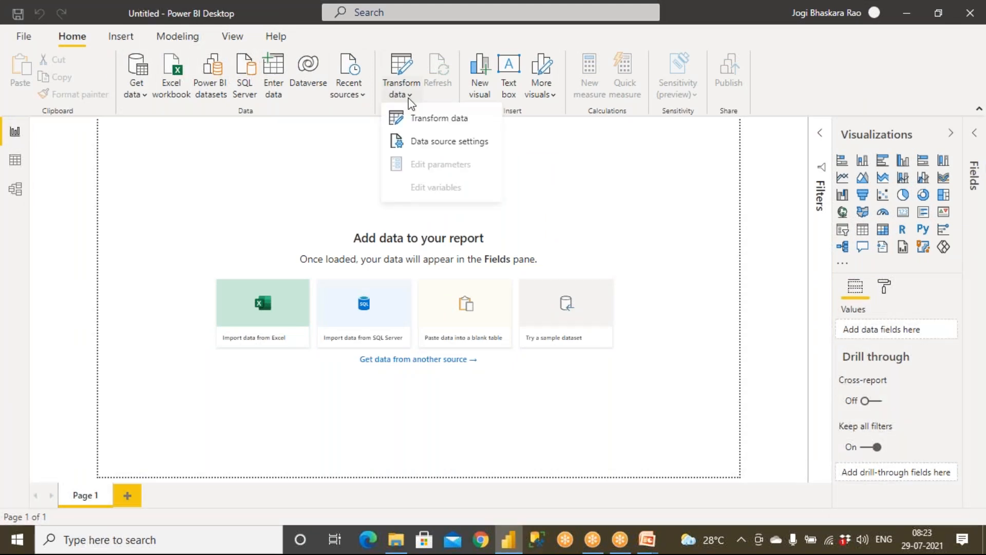
click(421, 121)
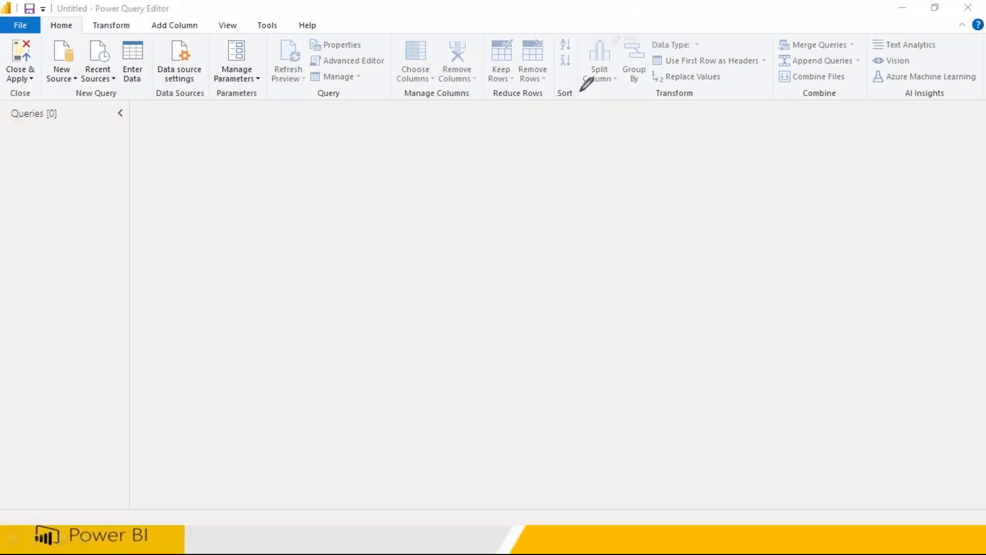
- Circle the Manage Columns and Reduce Rows groups in red ink and handwrite short notes below them
mouse_move(545, 89)
mouse_down()
mouse_move(486, 86)
mouse_move(529, 103)
mouse_move(554, 91)
mouse_up()
mouse_move(474, 90)
mouse_down()
mouse_move(390, 85)
mouse_move(439, 111)
mouse_move(478, 93)
mouse_move(466, 88)
mouse_move(417, 133)
mouse_move(432, 150)
mouse_move(441, 141)
mouse_up()
drag(527, 109, 526, 145)
mouse_move(516, 154)
mouse_down()
mouse_move(531, 170)
mouse_move(540, 152)
mouse_move(551, 179)
mouse_move(582, 162)
mouse_move(594, 180)
mouse_up()
mouse_move(545, 32)
mouse_down()
mouse_move(511, 30)
mouse_move(488, 77)
mouse_move(563, 54)
mouse_move(543, 40)
mouse_up()
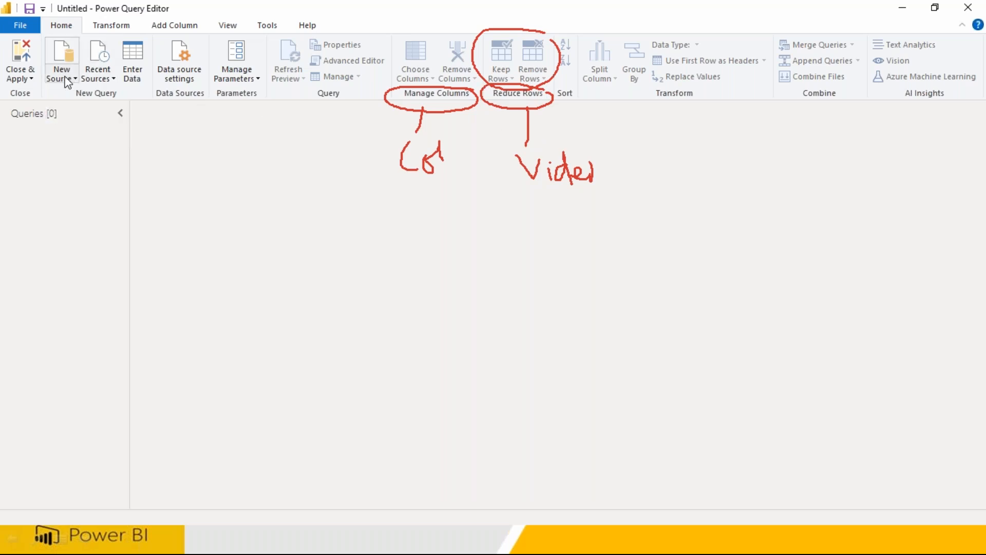
click(66, 77)
click(98, 121)
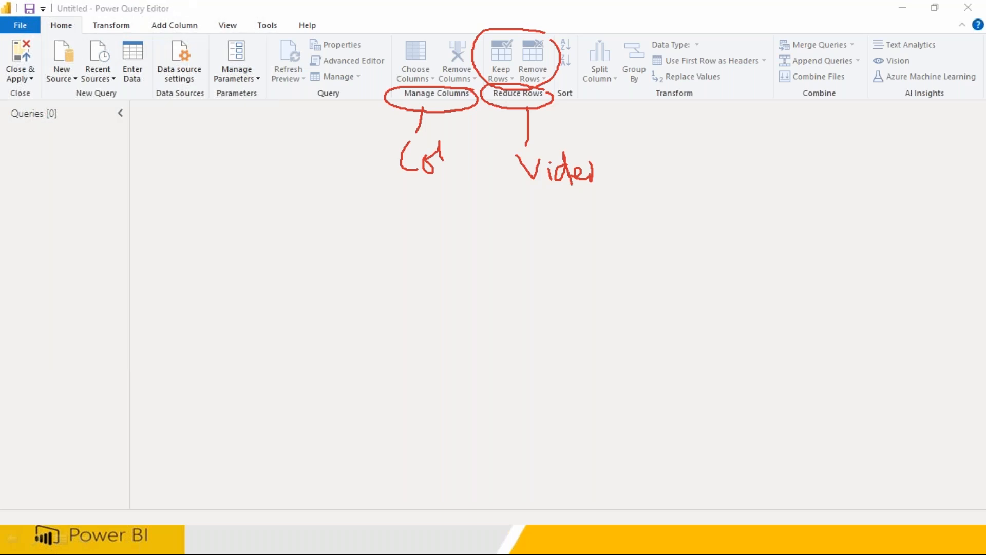
click(207, 106)
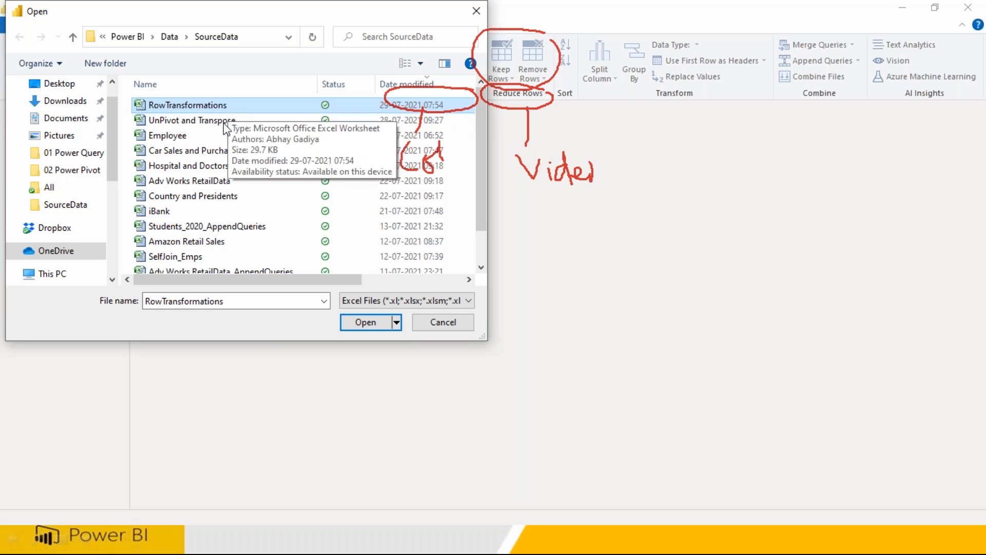
click(444, 324)
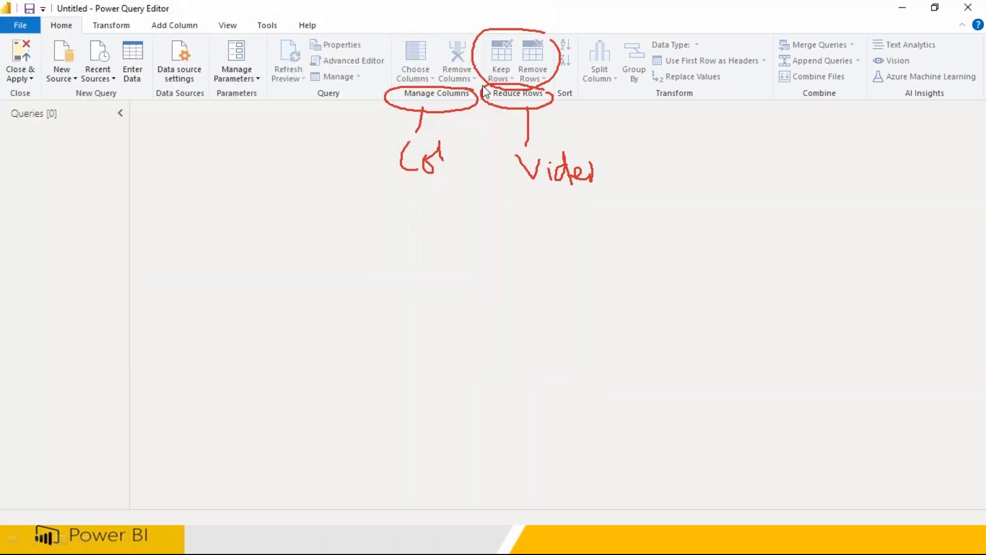
- Import the Dept and Emp tables from the recently used Employee.xlsx workbook
click(66, 81)
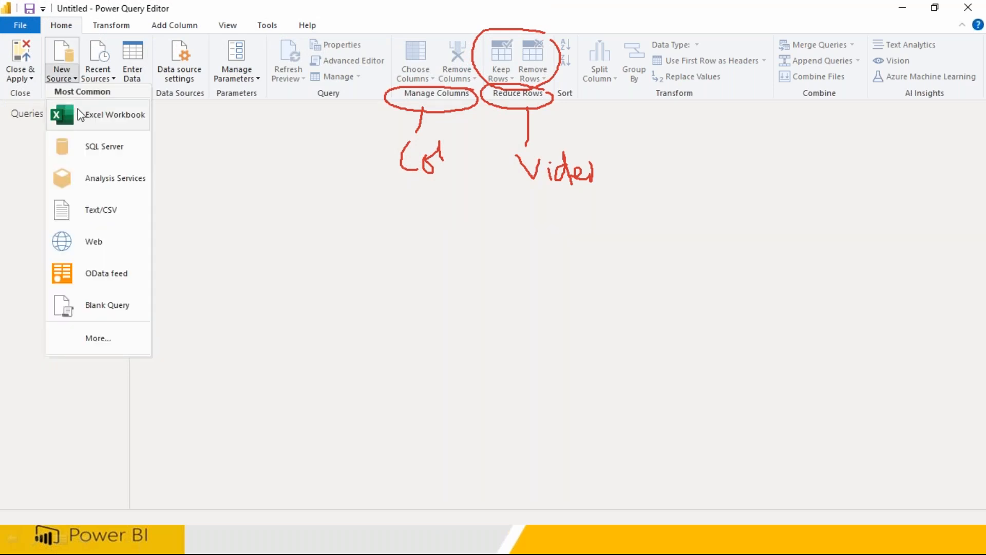
click(103, 82)
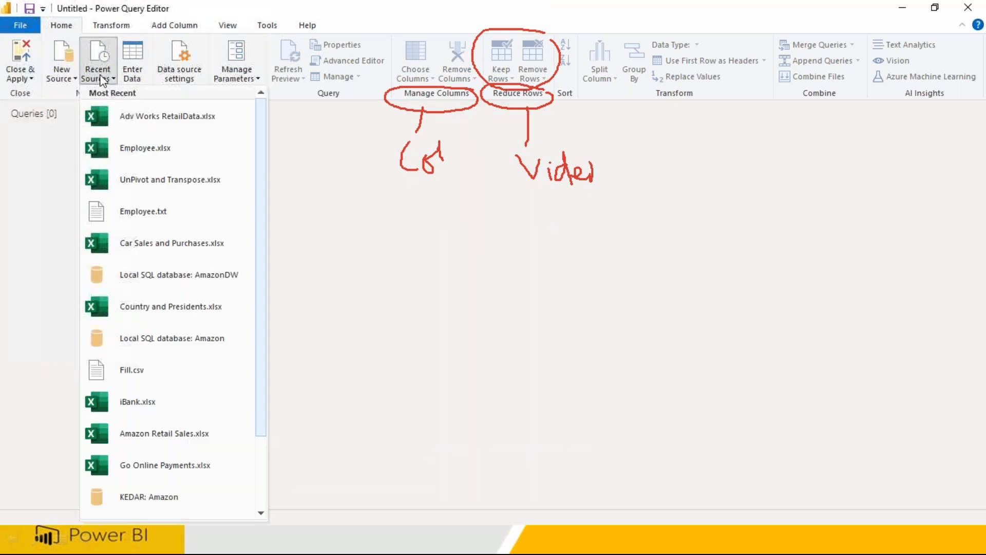
click(132, 145)
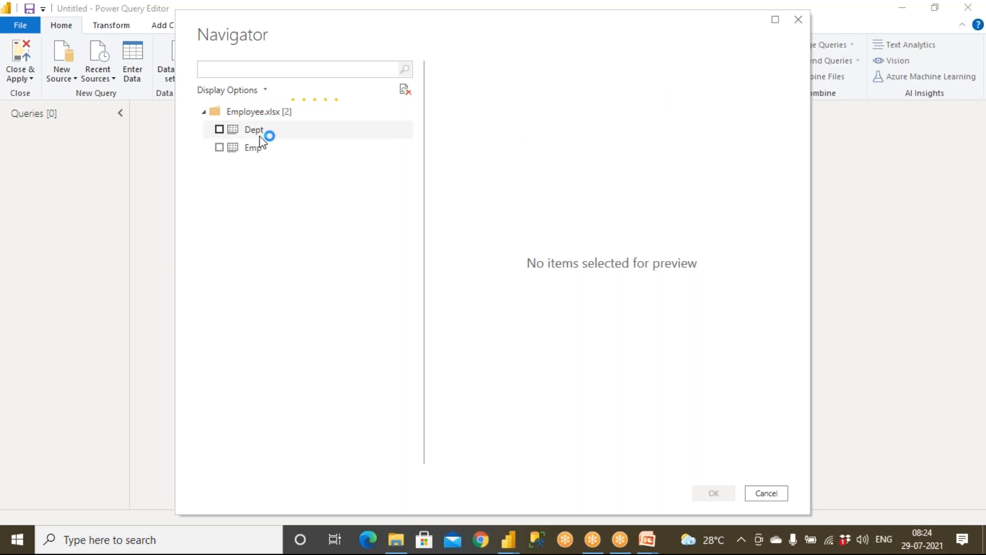
click(219, 134)
click(280, 152)
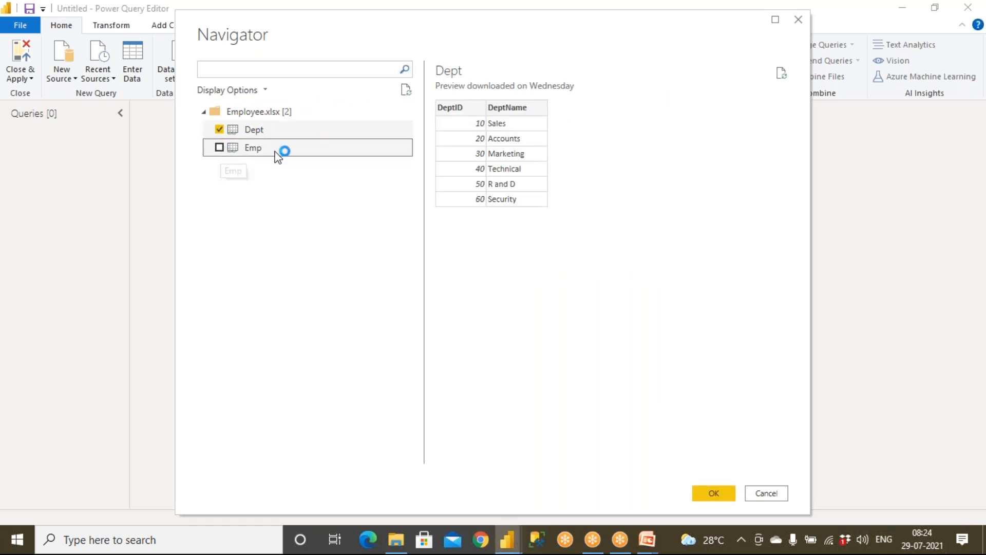
click(715, 493)
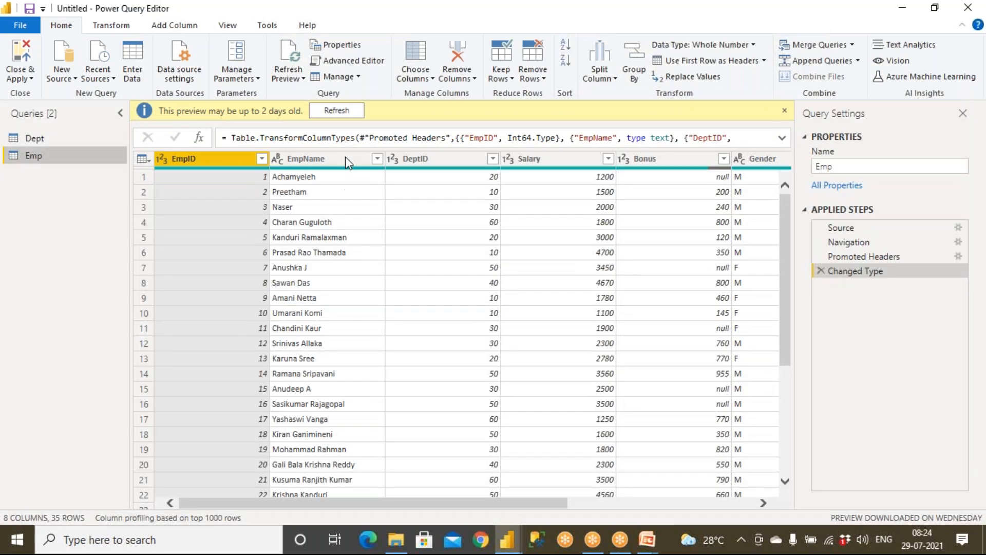
- Refresh the outdated data previews of the Emp and Dept queries
click(342, 111)
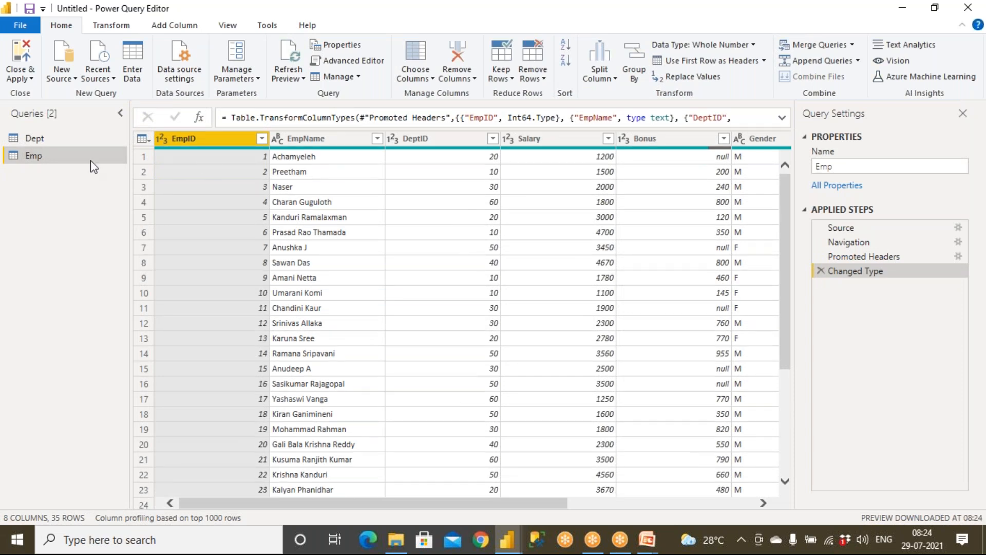
click(35, 138)
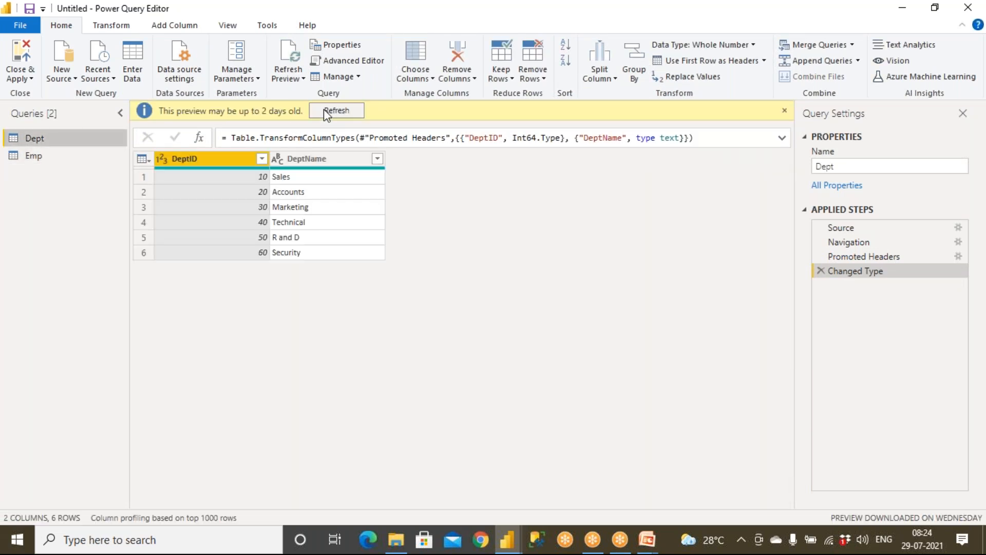
click(324, 110)
click(36, 155)
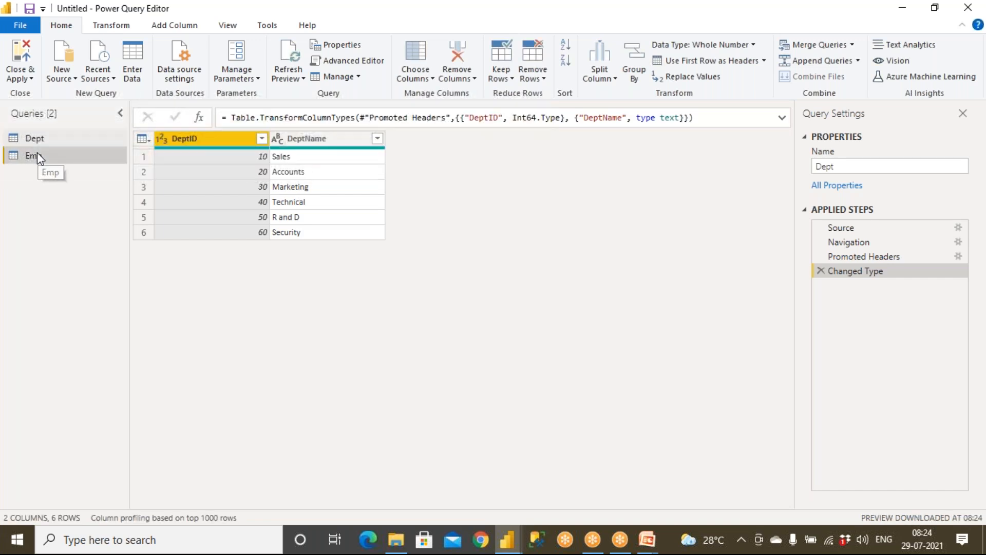
click(37, 138)
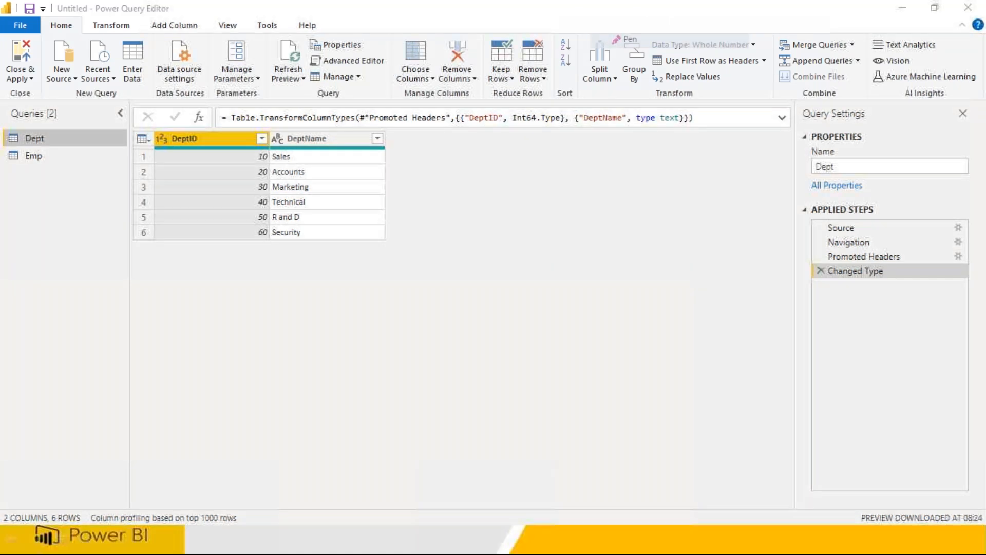
- Mark the Combine commands as "Imp" in red ink, underline the other ribbon groups, and clear the annotations
mouse_move(859, 37)
mouse_down()
mouse_move(799, 37)
mouse_move(784, 51)
mouse_move(854, 53)
mouse_move(866, 42)
mouse_move(847, 36)
mouse_move(824, 54)
mouse_move(779, 61)
mouse_move(857, 59)
mouse_move(801, 77)
mouse_move(822, 105)
mouse_move(848, 80)
mouse_move(547, 249)
mouse_up()
mouse_move(464, 256)
mouse_down()
mouse_move(485, 234)
mouse_move(509, 255)
mouse_move(555, 218)
mouse_move(579, 214)
mouse_move(595, 296)
mouse_up()
mouse_move(588, 254)
mouse_down()
mouse_move(617, 279)
mouse_move(639, 277)
mouse_move(668, 308)
mouse_move(660, 259)
mouse_up()
drag(694, 280, 694, 290)
mouse_move(684, 326)
mouse_down()
mouse_move(476, 149)
mouse_move(694, 265)
mouse_up()
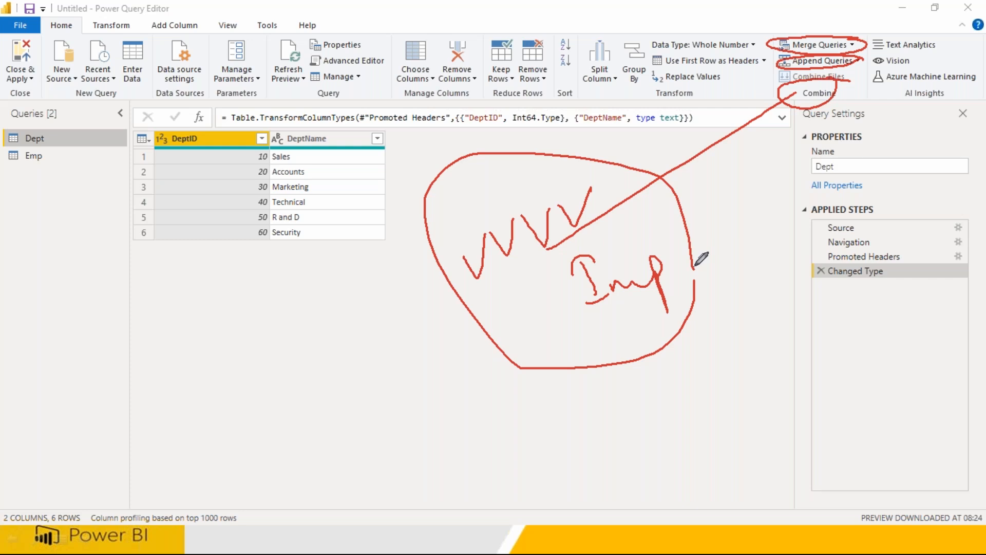
mouse_move(123, 24)
mouse_down()
mouse_move(182, 20)
mouse_move(165, 3)
mouse_move(64, 18)
mouse_move(90, 31)
mouse_up()
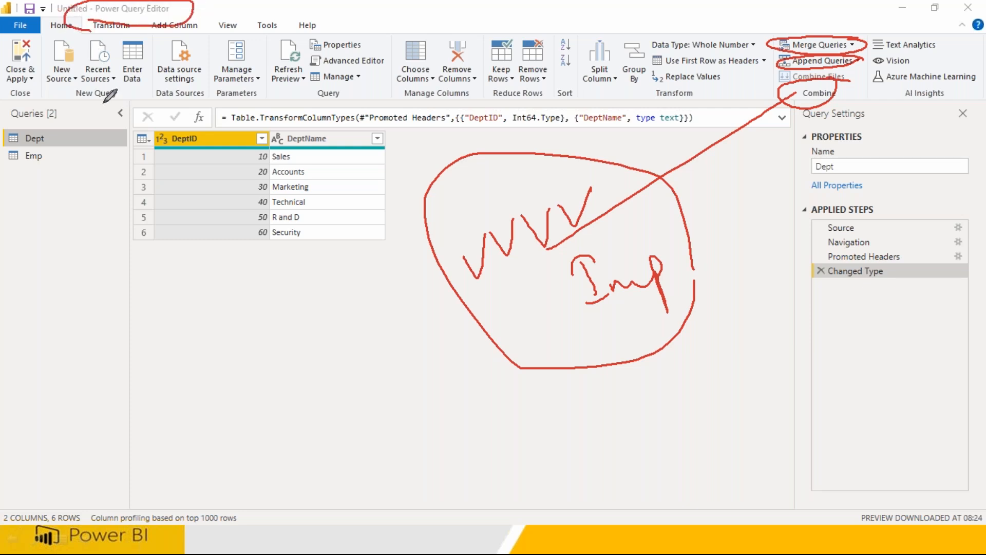
mouse_move(109, 95)
mouse_down()
mouse_move(324, 85)
mouse_move(642, 94)
mouse_move(177, 77)
mouse_move(548, 88)
mouse_up()
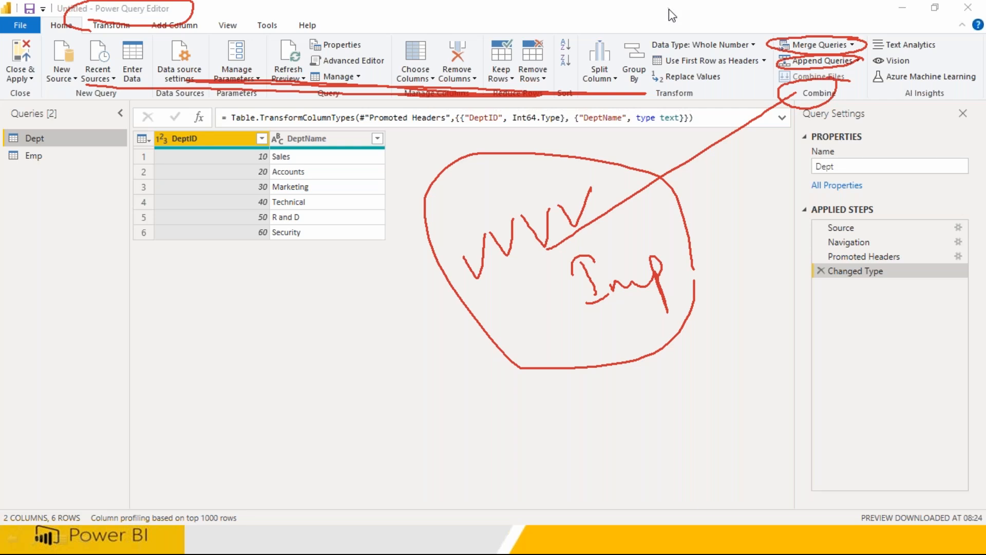
key(Escape)
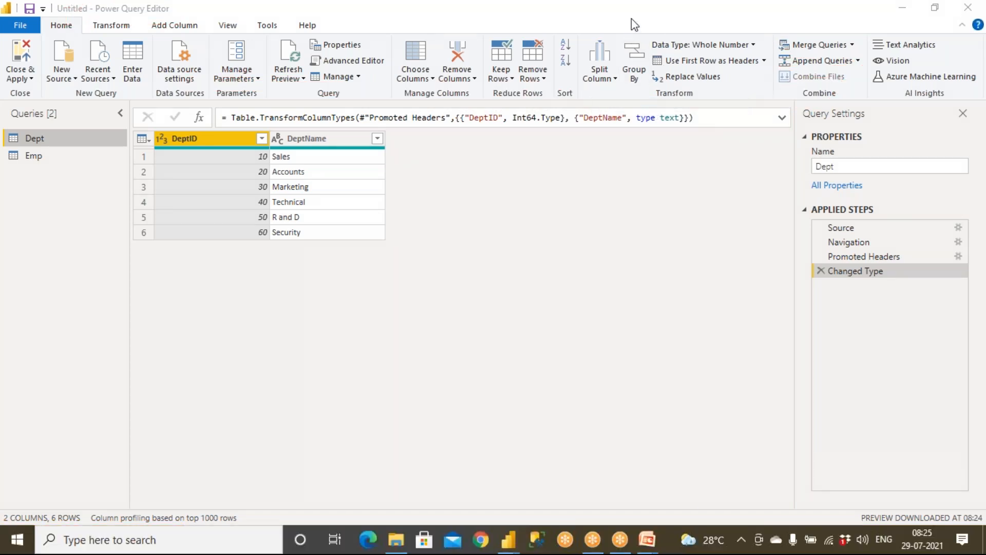
- Circle the Reduce Rows group in red ink and examine its Remove Rows and Keep Rows options
key(ctrl+2)
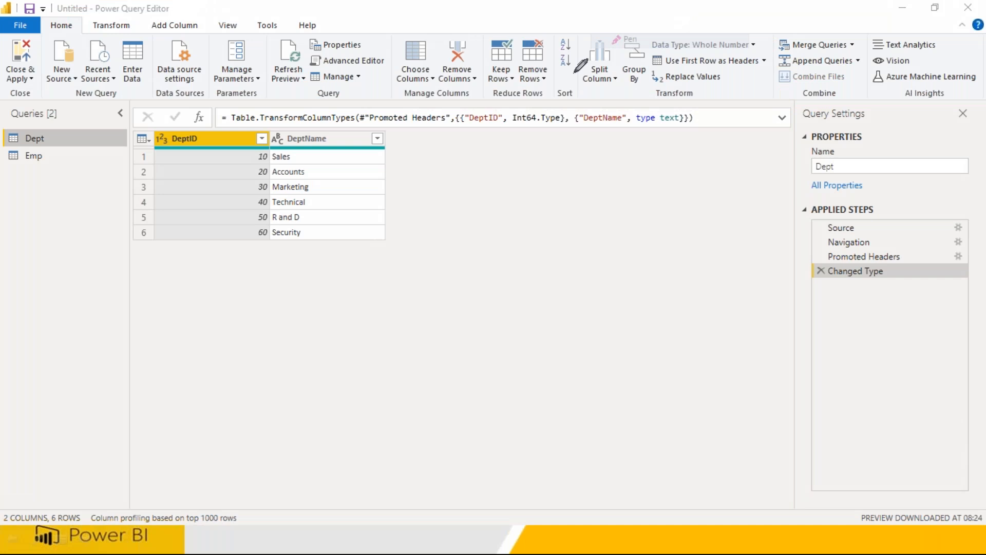
mouse_move(554, 87)
mouse_down()
mouse_move(506, 88)
mouse_move(514, 102)
mouse_move(563, 92)
mouse_move(548, 88)
mouse_up()
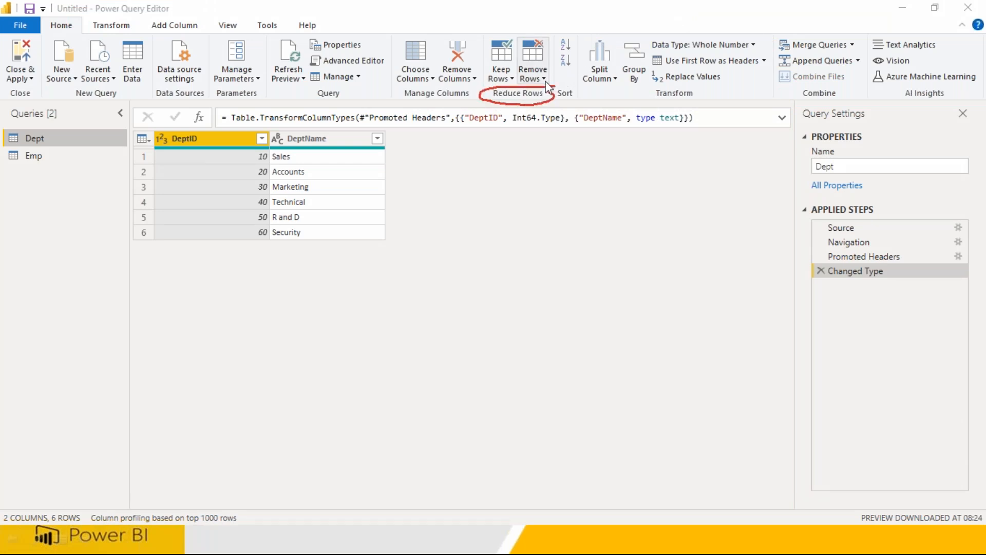
click(534, 76)
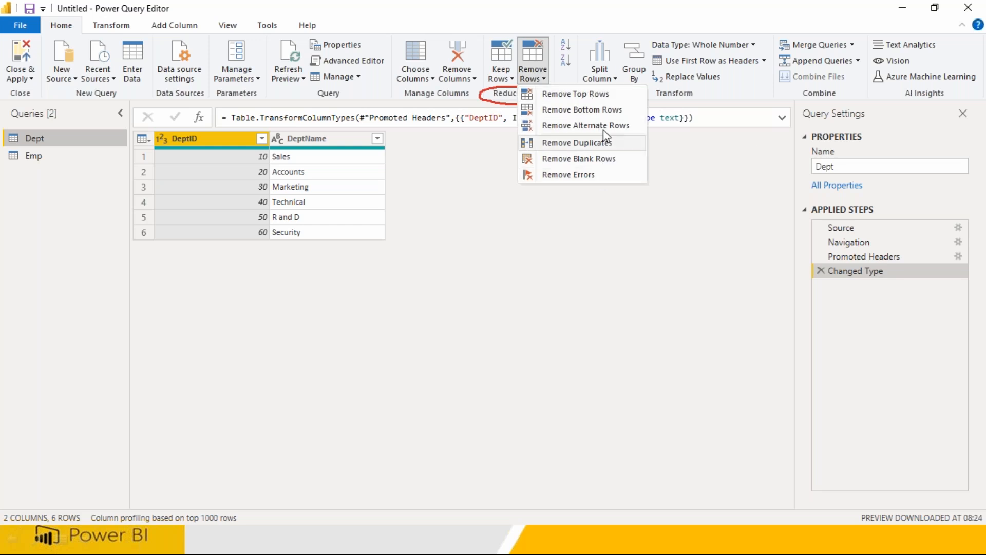
click(513, 78)
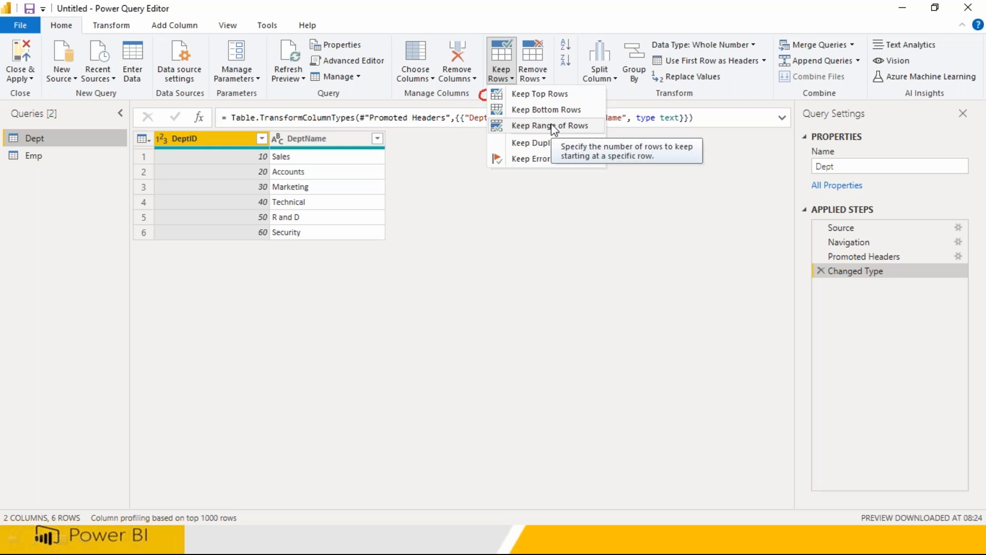
click(553, 234)
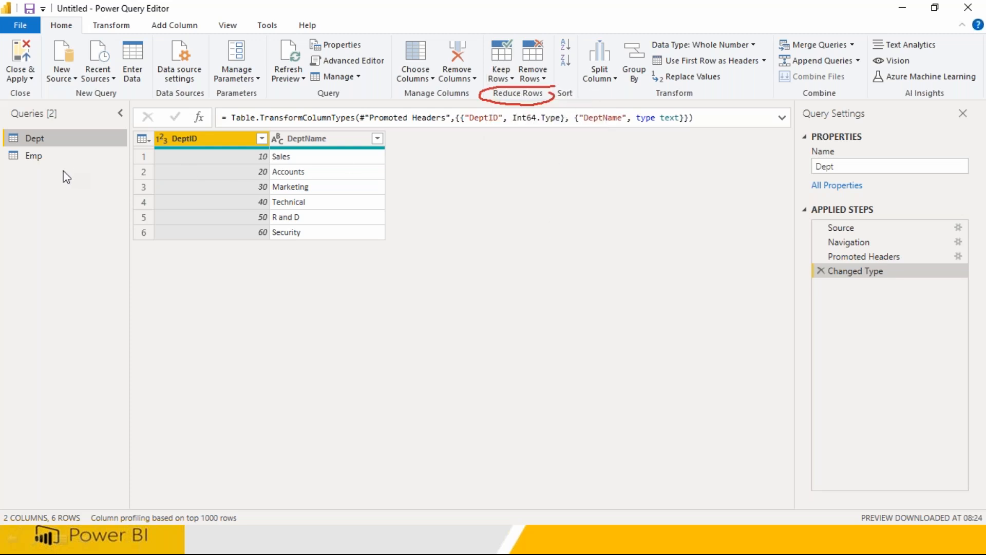
- With the Dept query displayed, circle Combine and Merge Queries in red ink and label Merge Queries "JOINS", underlined
click(43, 156)
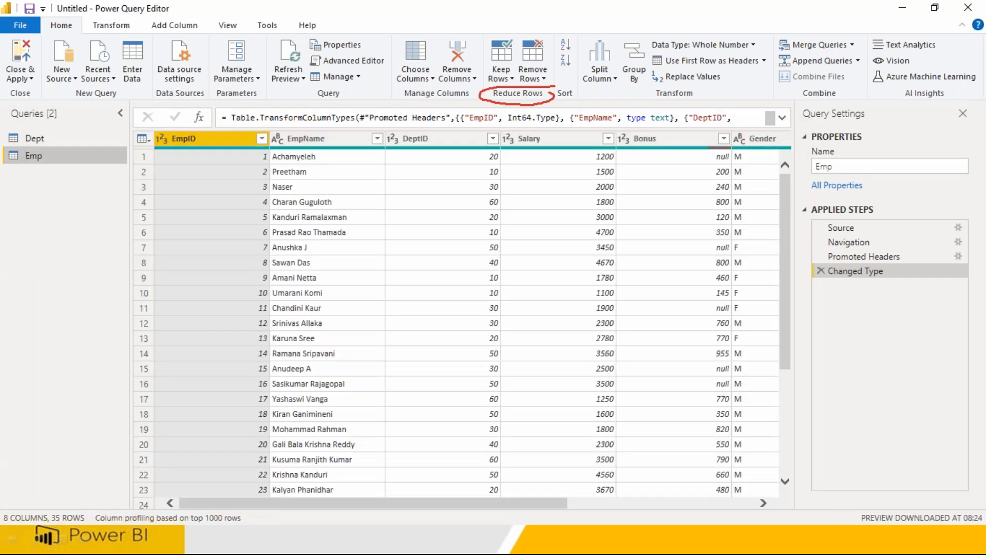
click(41, 140)
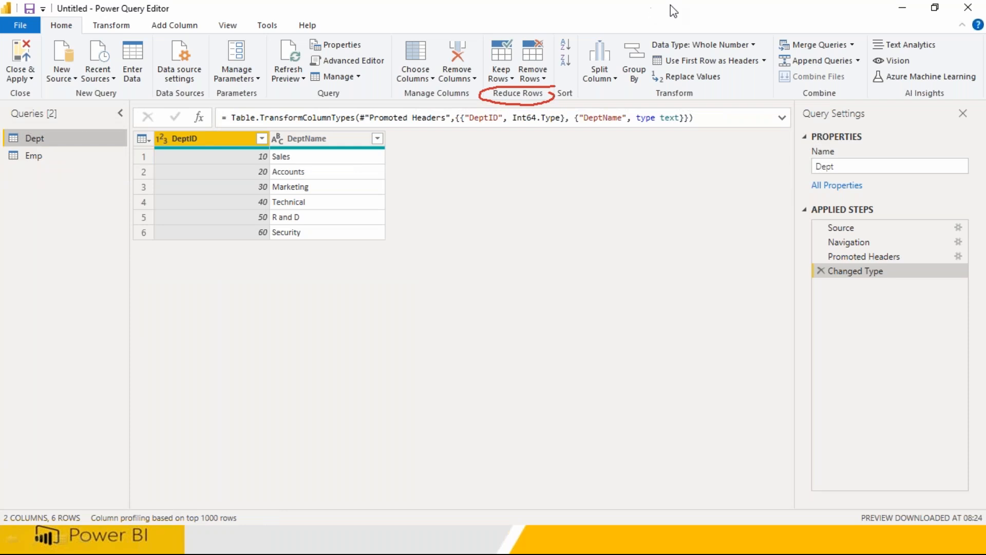
mouse_move(838, 89)
mouse_down()
mouse_move(794, 100)
mouse_move(838, 87)
mouse_up()
mouse_move(786, 41)
mouse_down()
mouse_move(871, 36)
mouse_move(797, 31)
mouse_move(591, 194)
mouse_up()
drag(547, 223, 506, 289)
mouse_move(578, 232)
mouse_down()
mouse_move(568, 260)
mouse_move(578, 234)
mouse_move(597, 267)
mouse_up()
mouse_move(615, 231)
mouse_down()
mouse_move(629, 238)
mouse_move(682, 218)
mouse_move(674, 260)
mouse_up()
drag(520, 318, 700, 299)
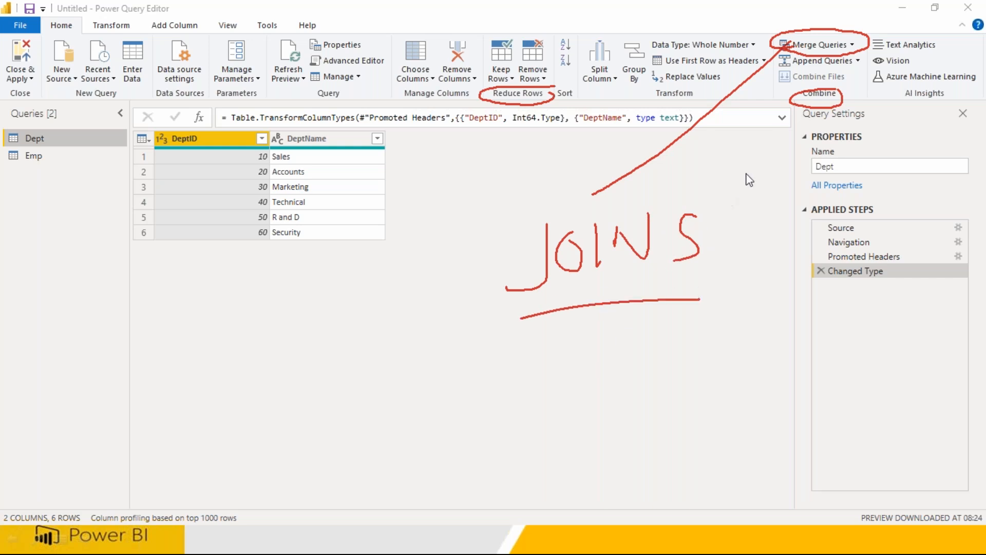
- Examine the Merge Queries and Merge Queries as New options offered under Merge Queries
click(852, 46)
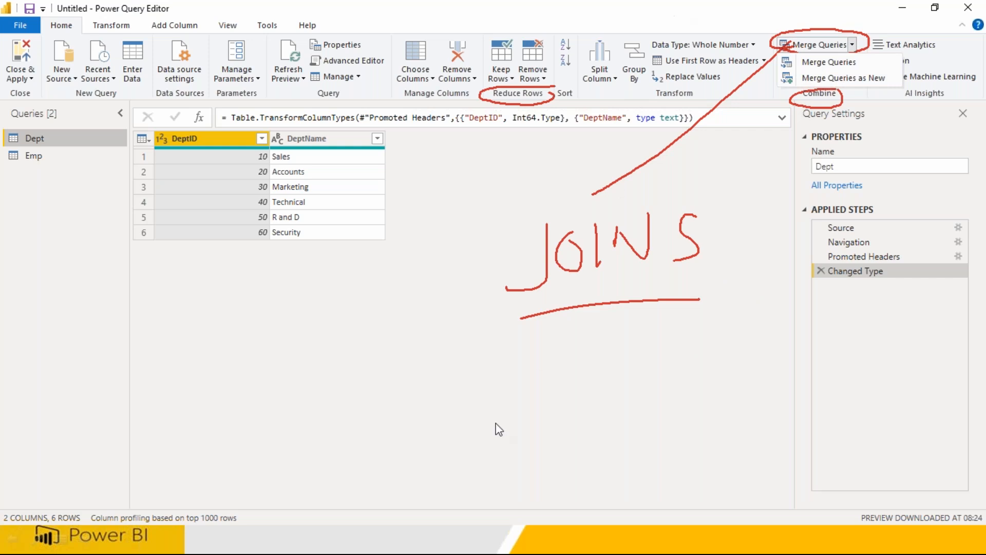
click(465, 535)
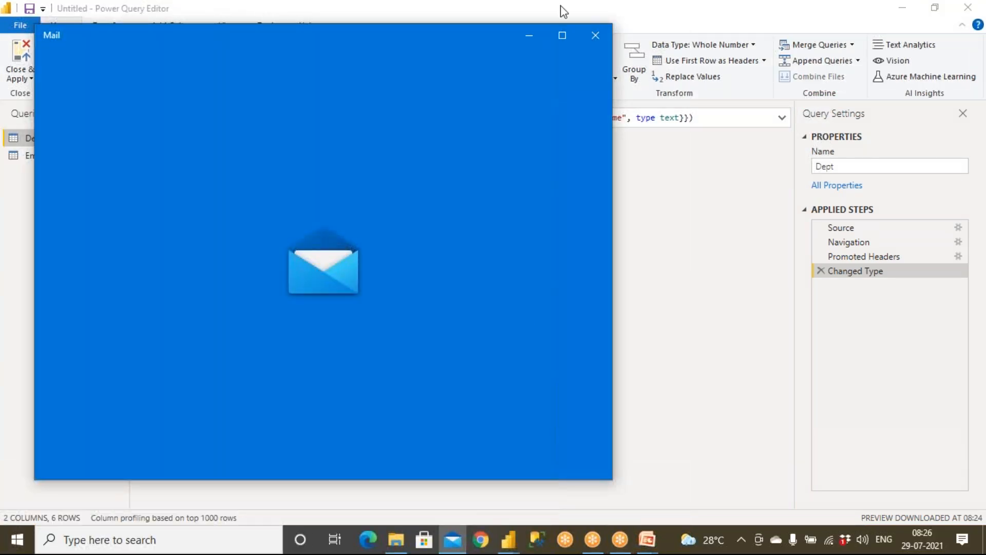
click(595, 35)
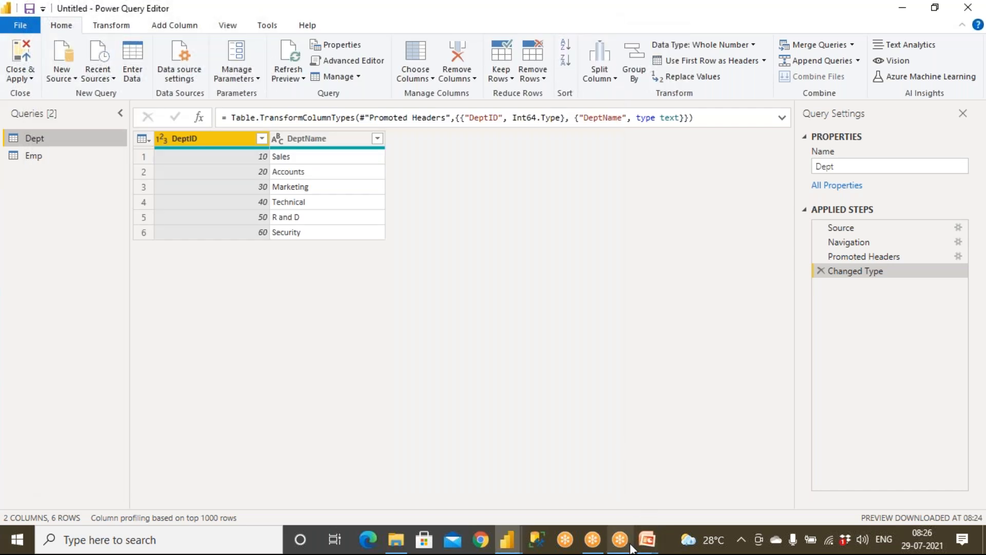
- Switch to the "08 Power BI - Combine Queries" presentation in PowerPoint and run its slide show up to the Agenda slide
mouse_move(637, 546)
click(664, 481)
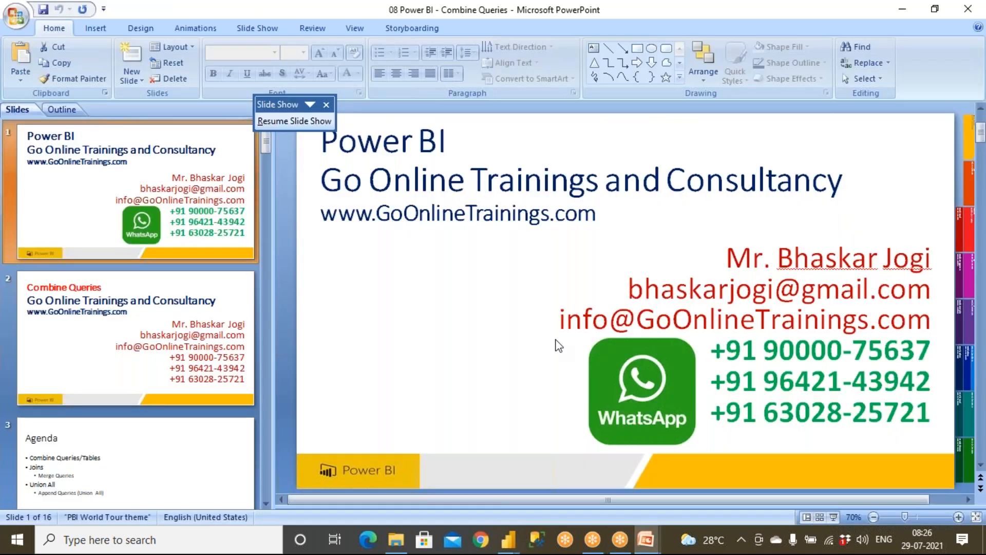
key(F5)
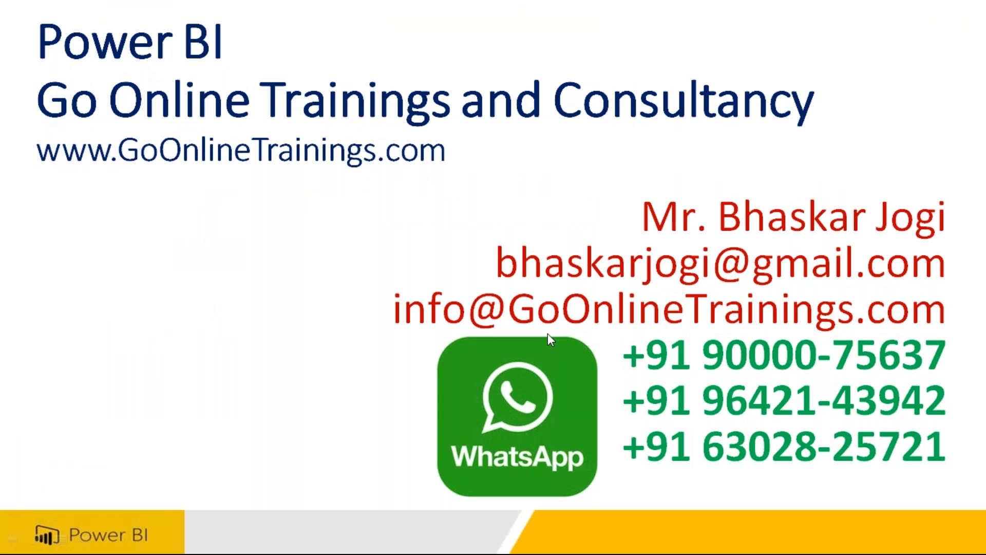
key(Right)
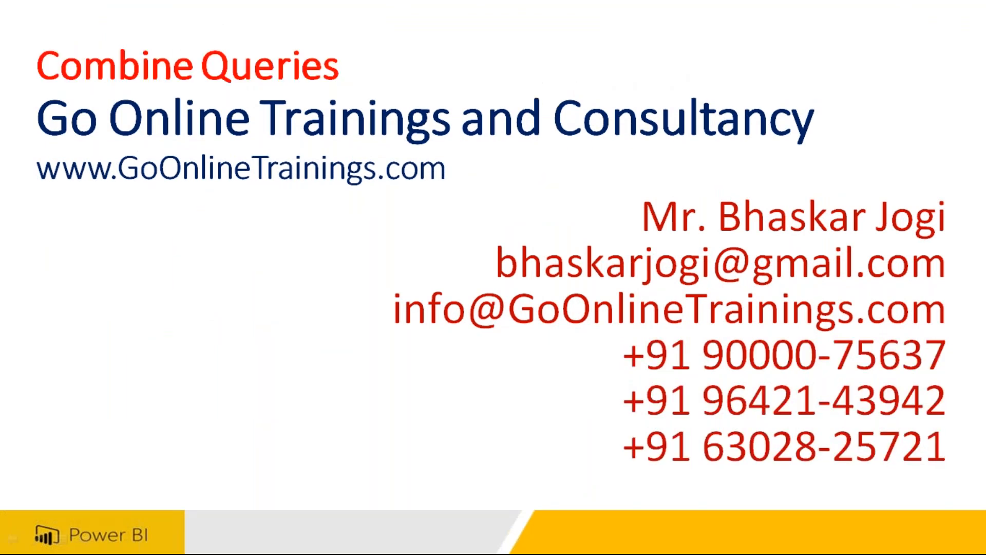
key(Right)
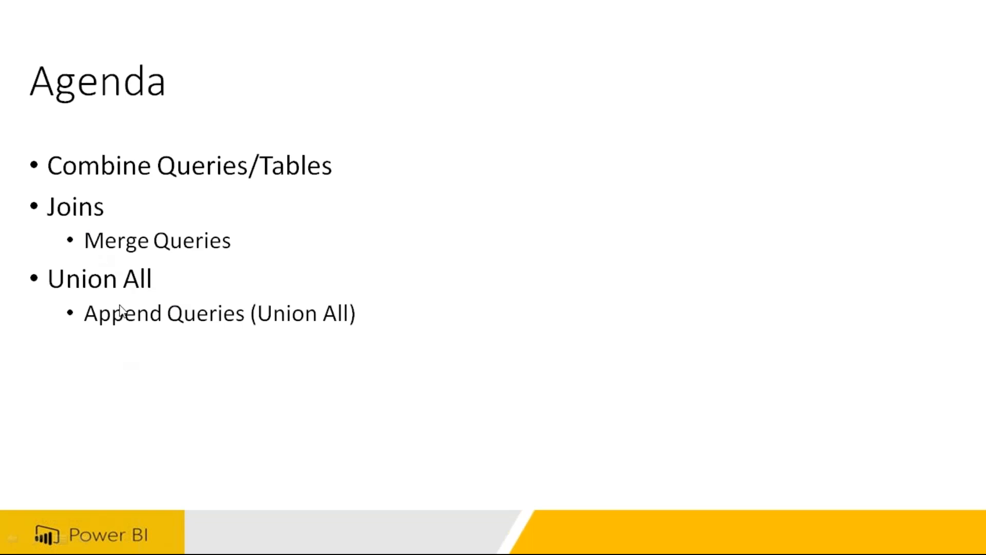
- Return to Power Query Editor to look at the Combine commands, and switch back to the Agenda slide in the running slide show
key(Escape)
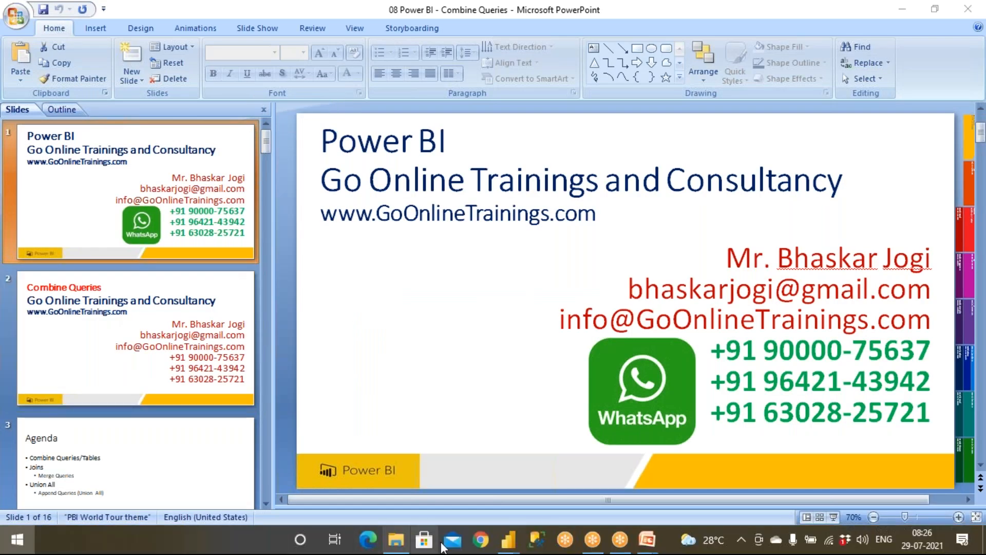
key(super)
mouse_move(508, 540)
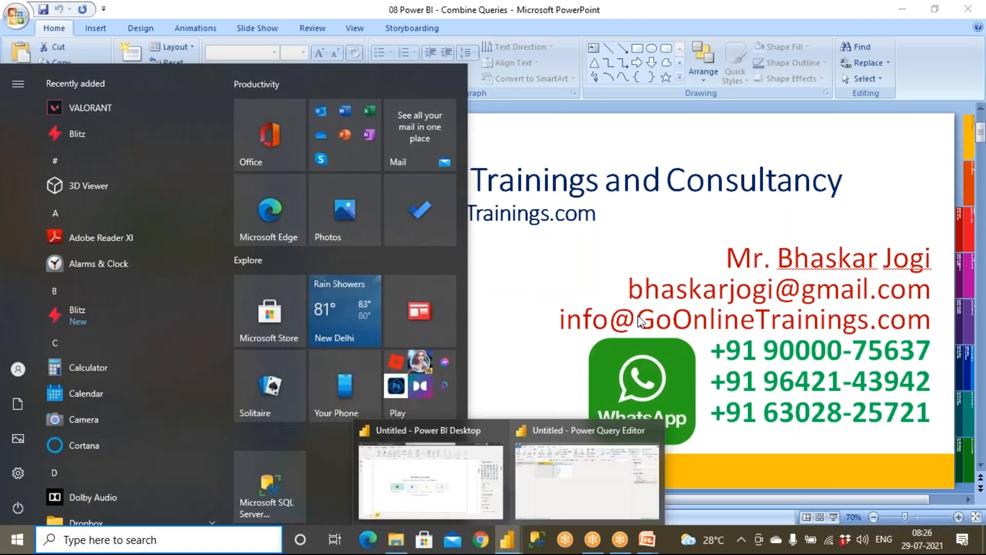
click(587, 506)
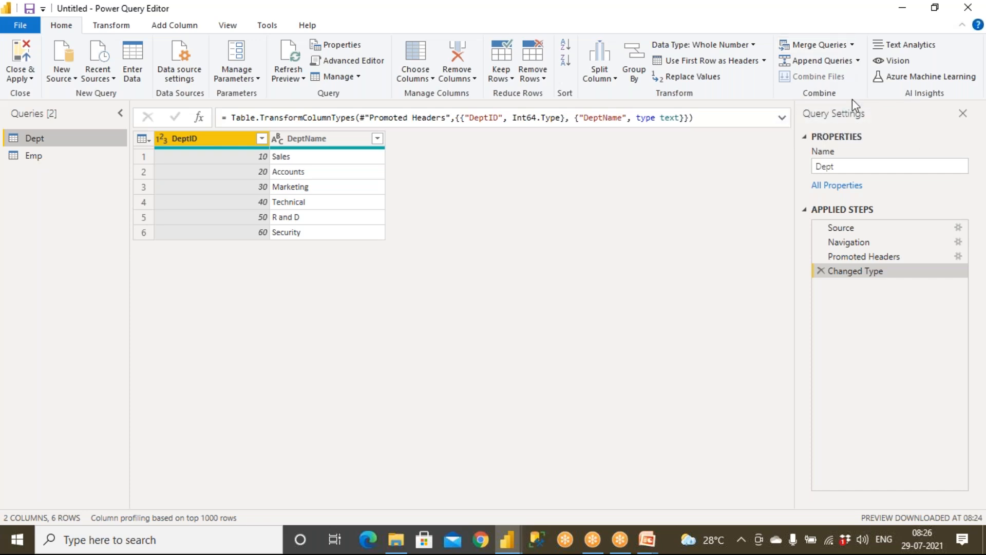
key(alt+Tab)
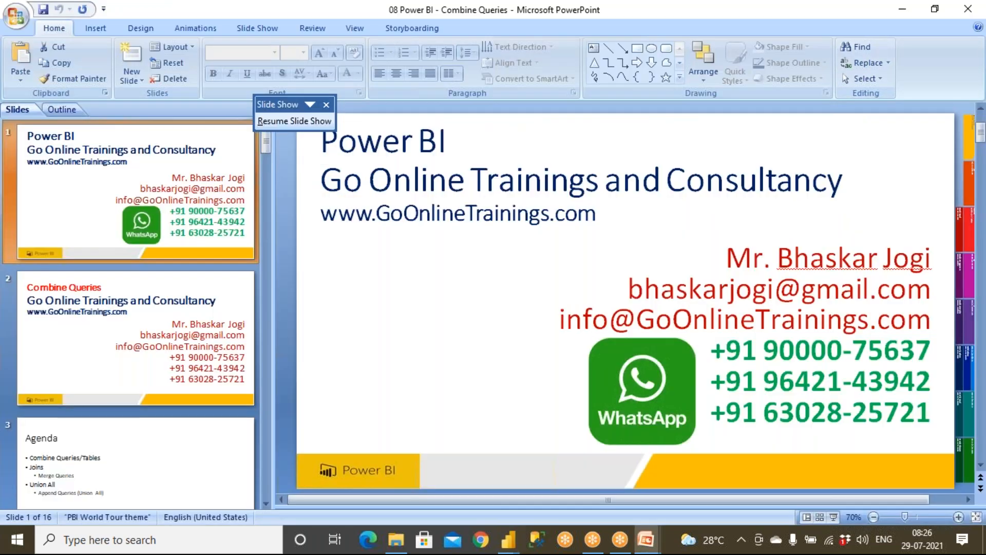
key(alt+Tab)
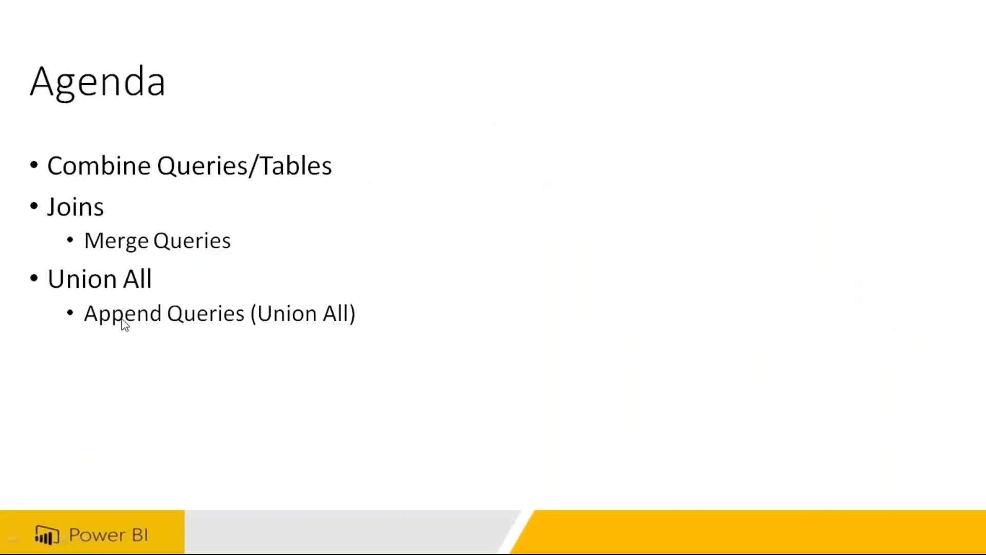
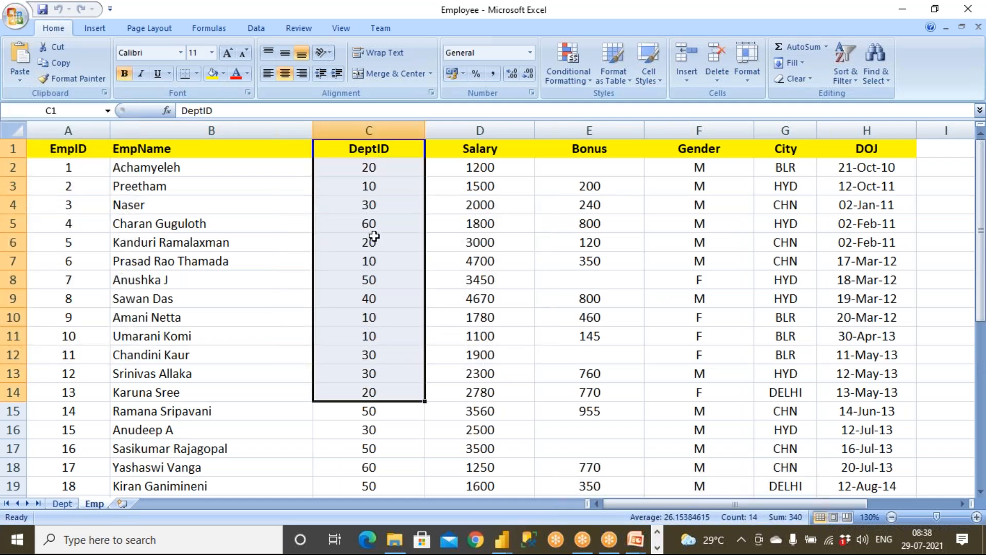
- In the Employee workbook in Excel, highlight EmpName and DeptID values on the Emp sheet and match DeptID 20 to its DeptName on the Dept sheet
drag(165, 148, 240, 303)
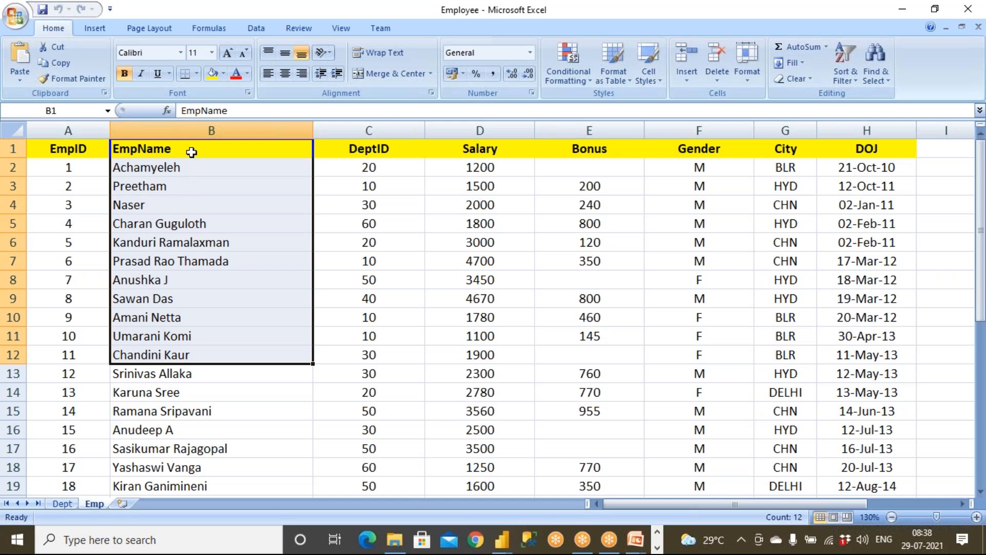
drag(382, 169, 389, 210)
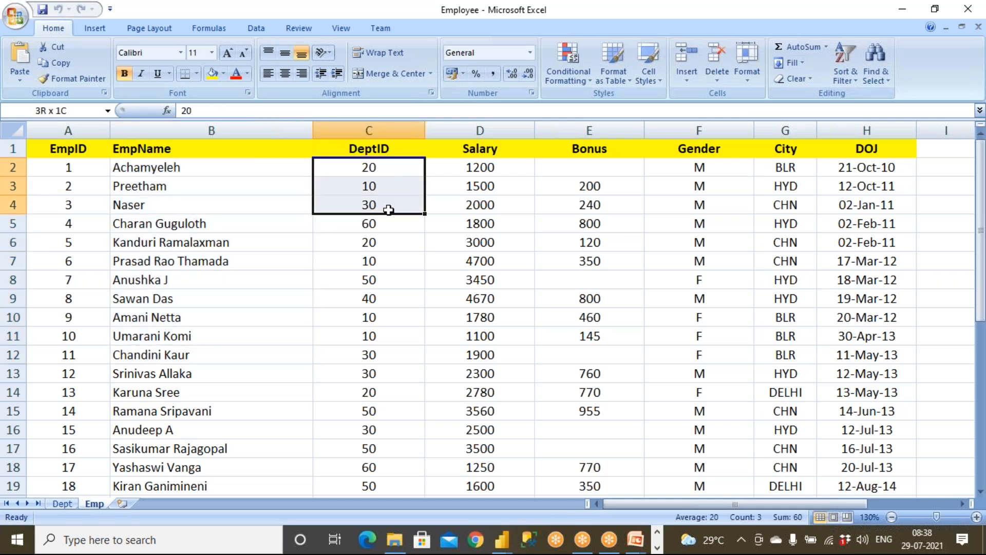
click(388, 169)
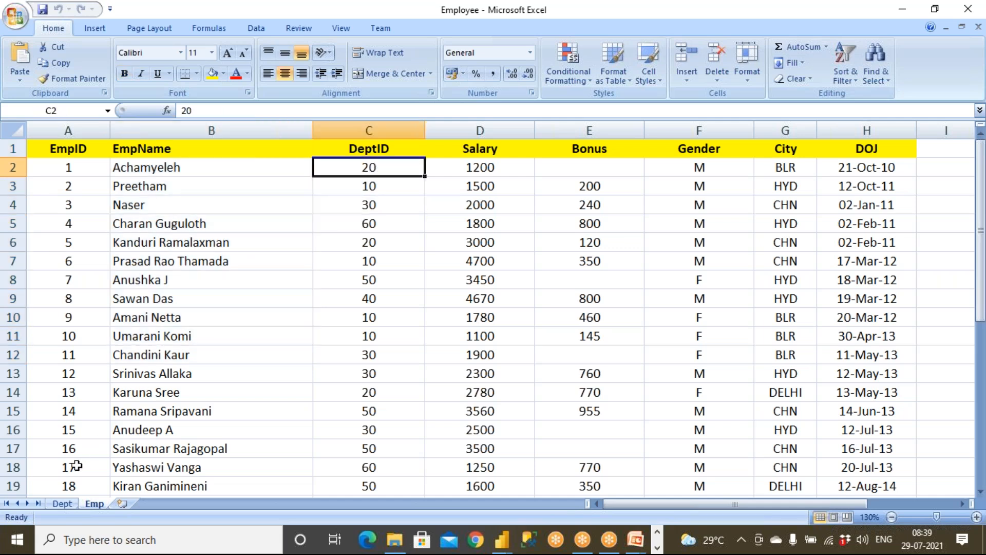
click(62, 503)
click(93, 209)
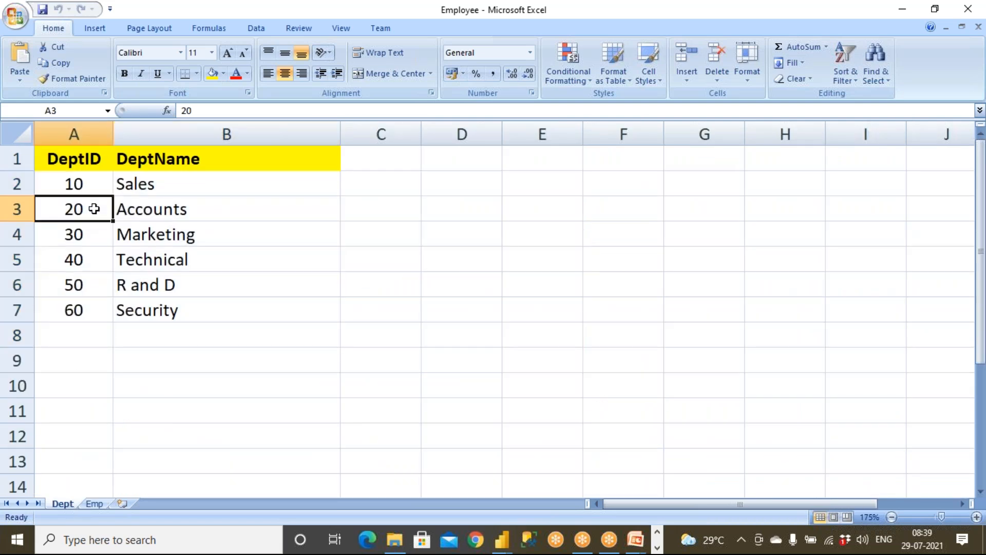
click(133, 209)
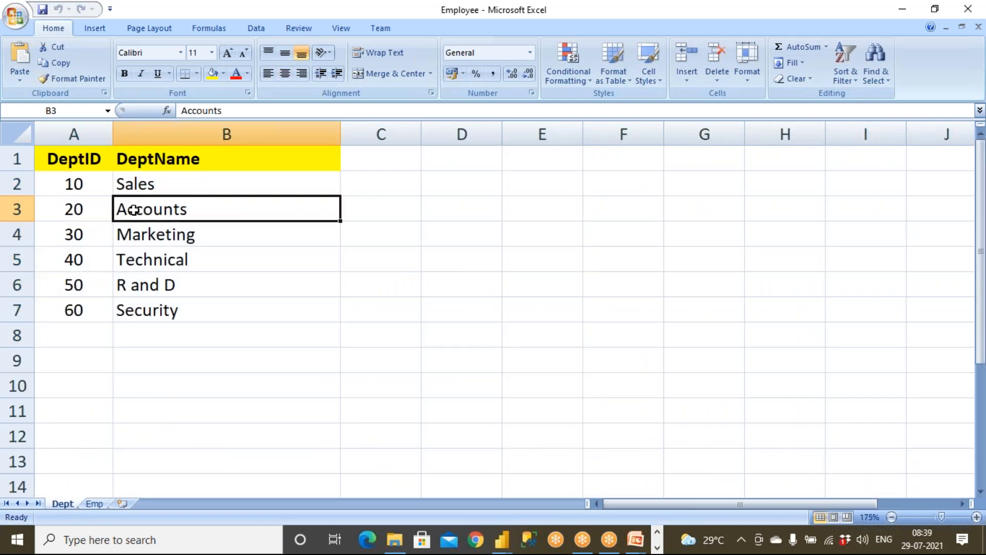
- Trace the EmpName and DeptID columns on the Emp sheet again and compare the IDs with the DeptID and DeptName columns of the Dept sheet
click(94, 503)
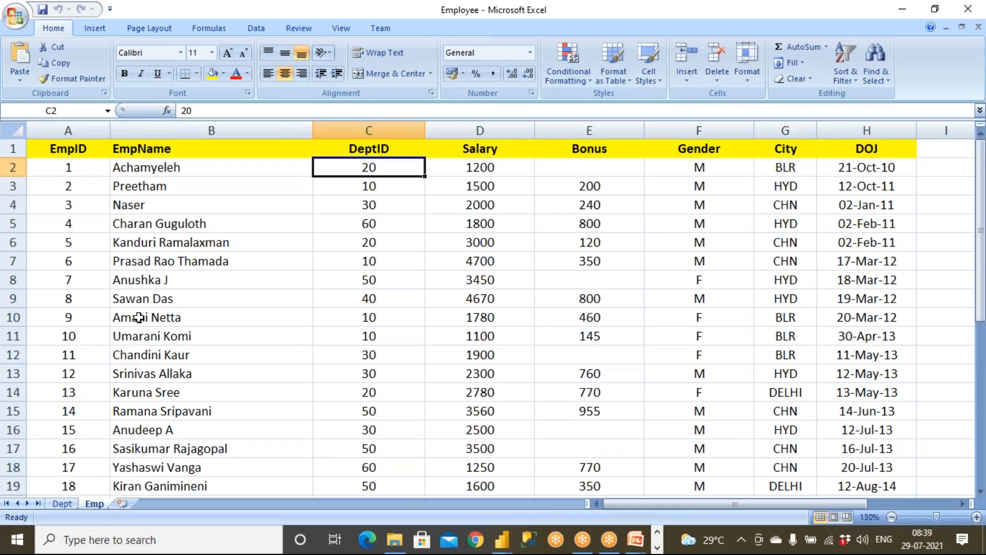
drag(177, 186, 200, 314)
drag(385, 187, 385, 262)
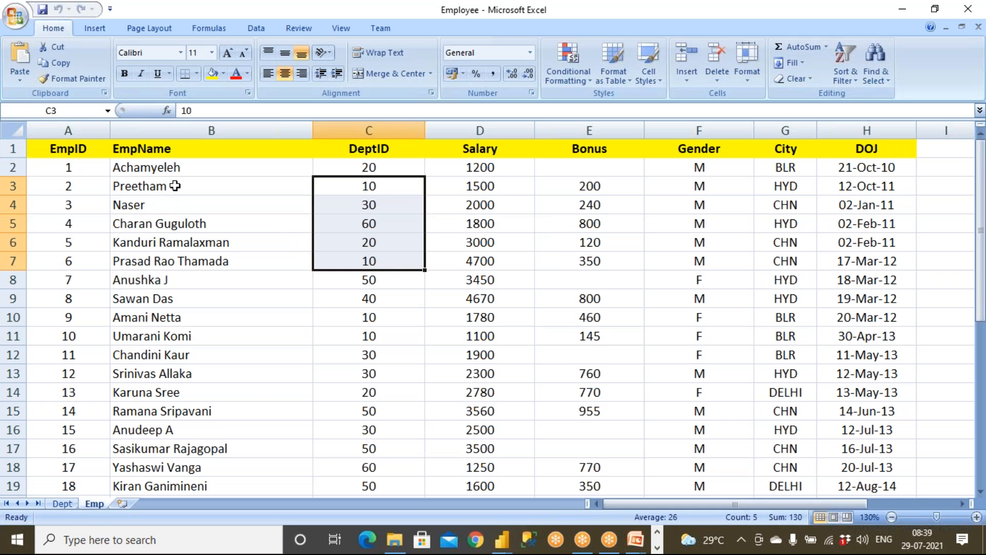
drag(181, 147, 189, 350)
drag(381, 149, 385, 312)
click(62, 503)
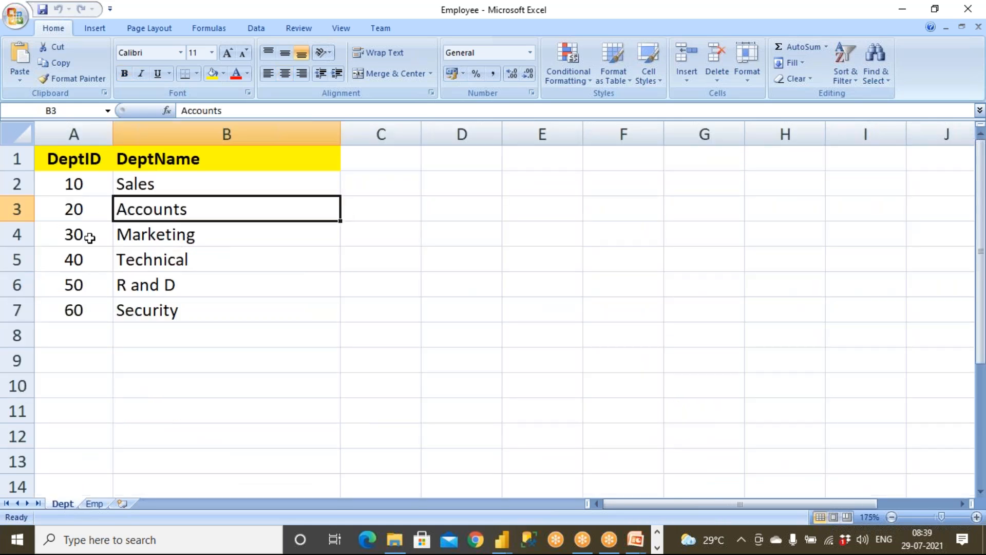
drag(88, 185, 99, 257)
click(96, 212)
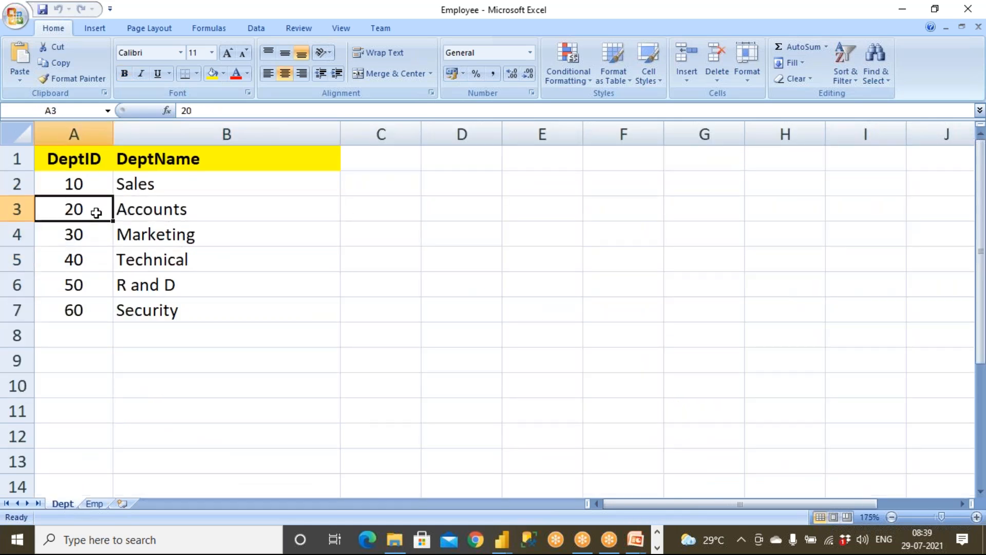
click(147, 209)
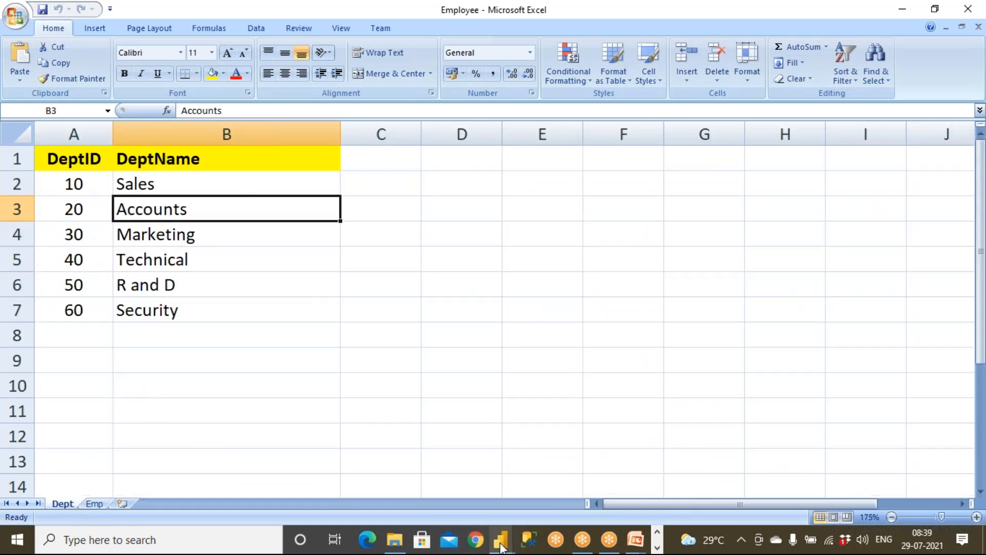
- Switch to Power Query Editor and close and apply the Dept and Emp queries to load them into Power BI Desktop
mouse_move(501, 539)
click(536, 489)
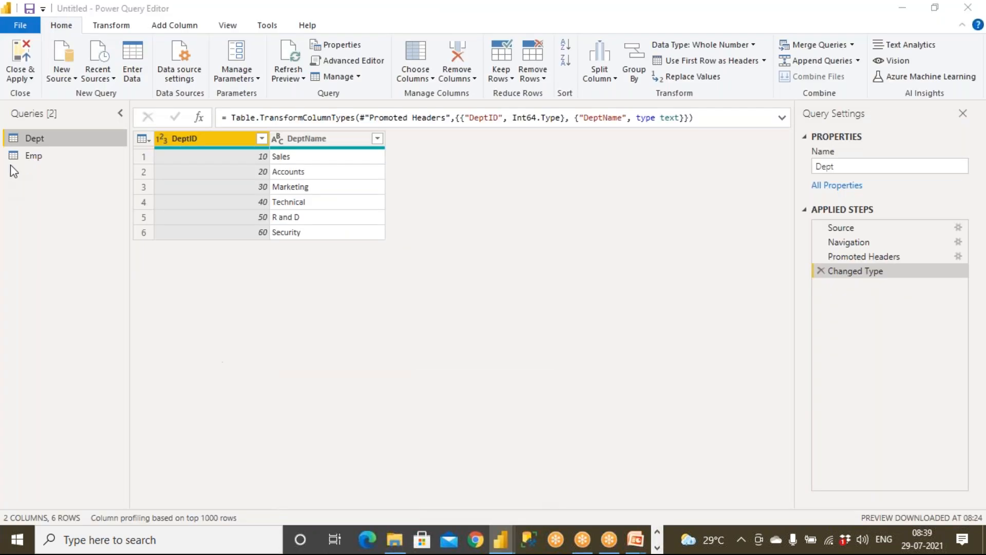
click(21, 57)
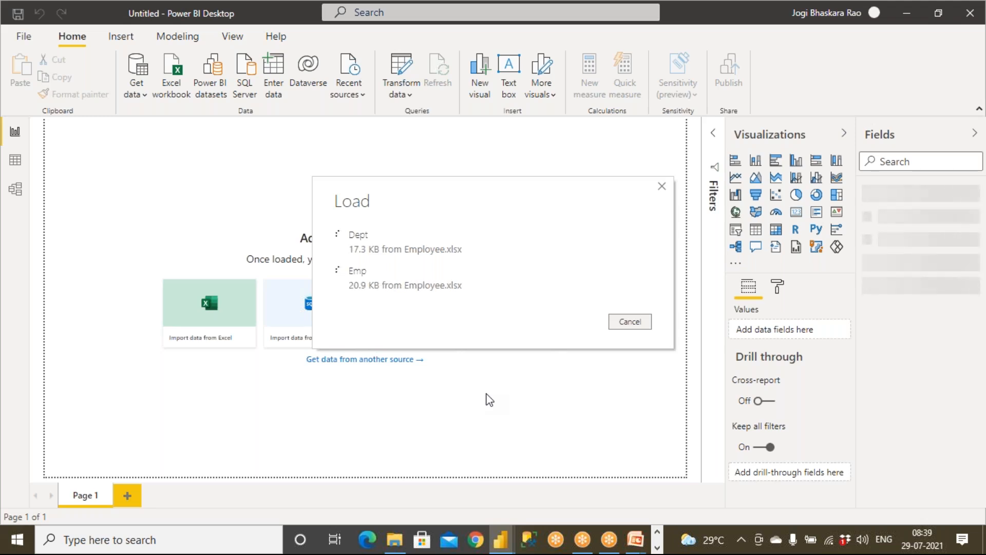
click(394, 540)
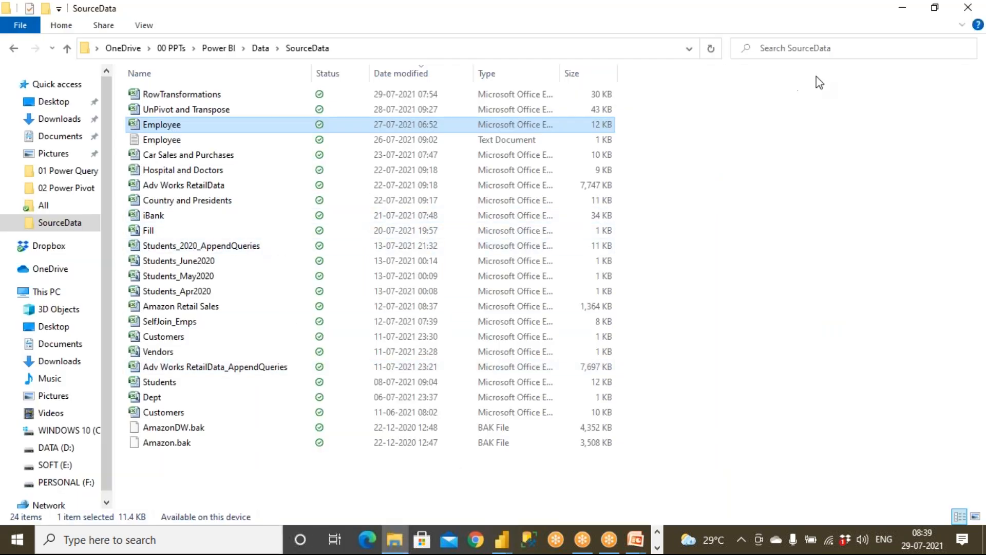
click(968, 10)
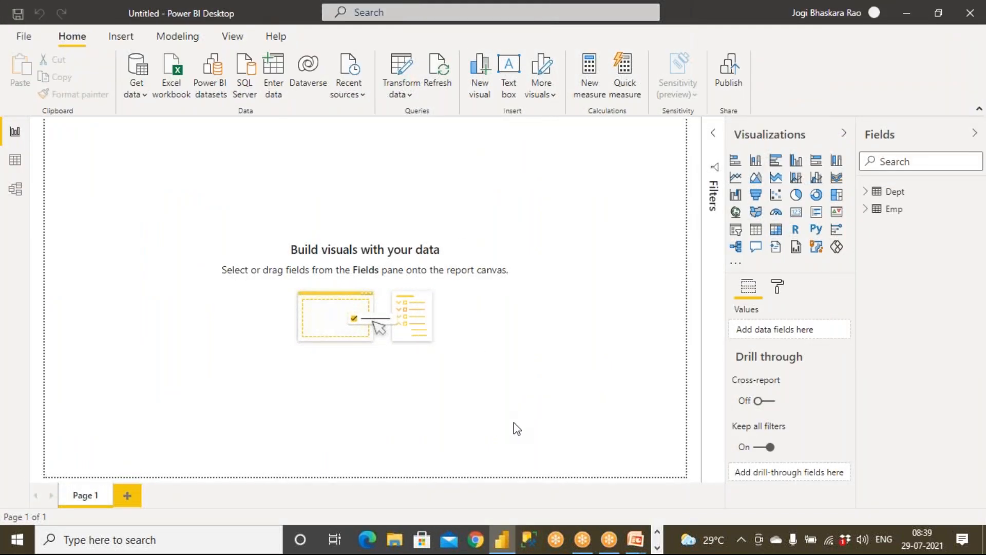
click(657, 548)
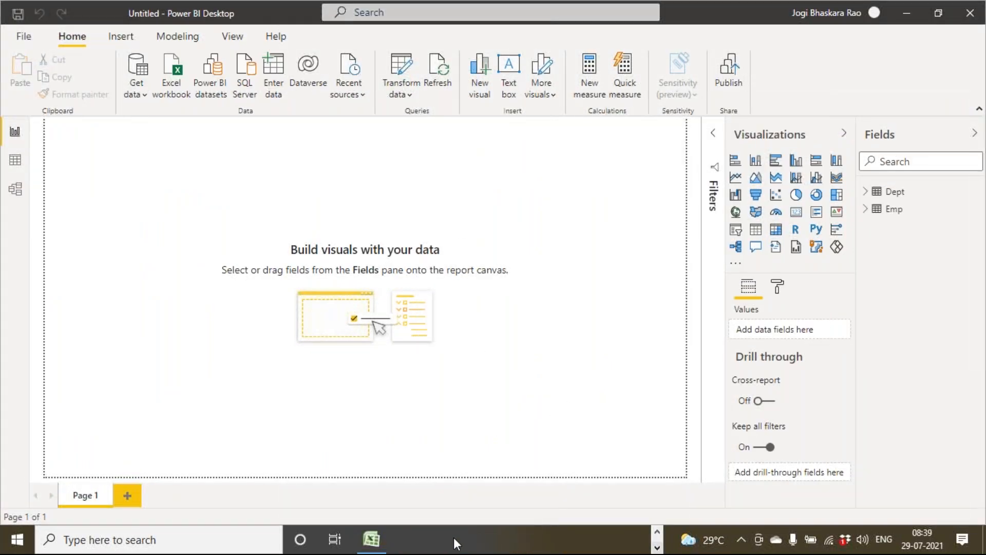
click(657, 530)
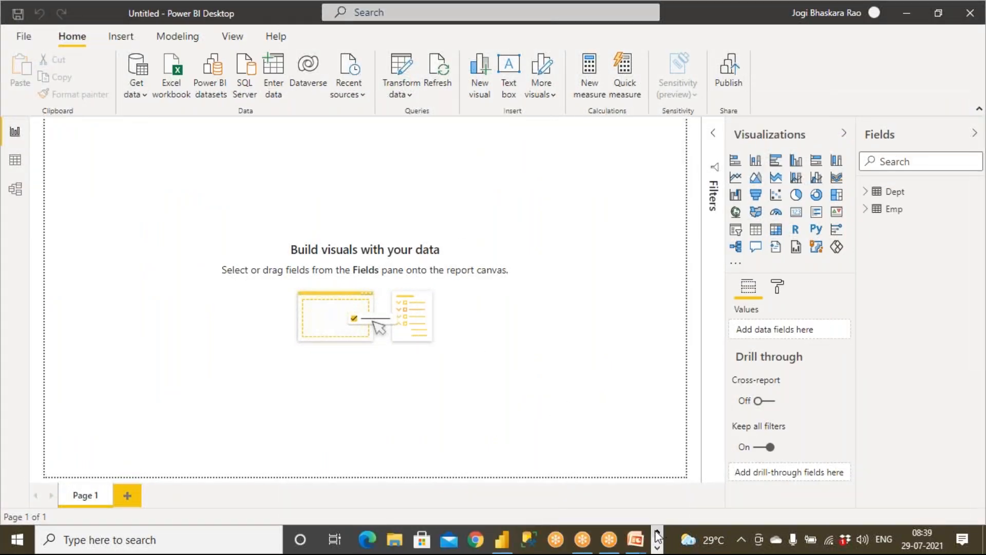
mouse_move(637, 543)
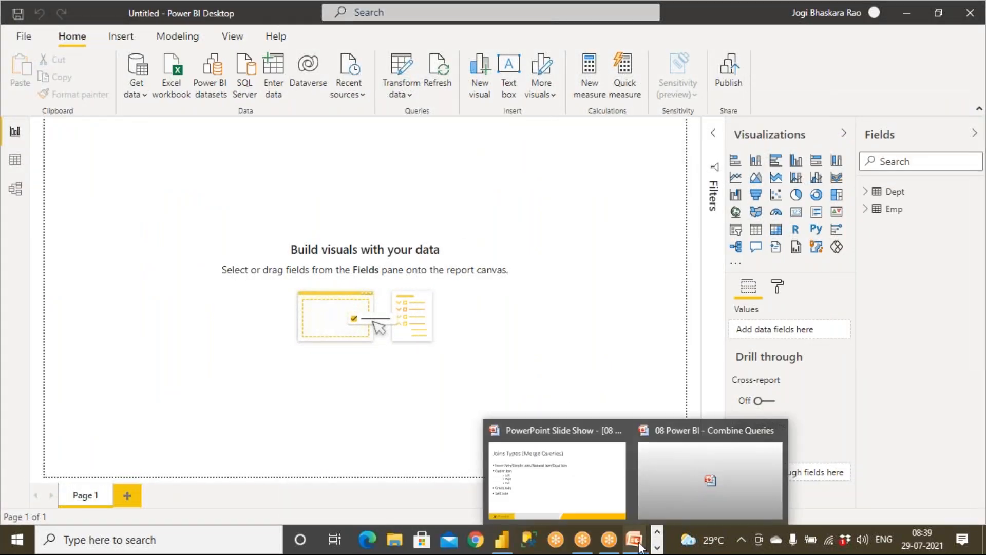
click(657, 498)
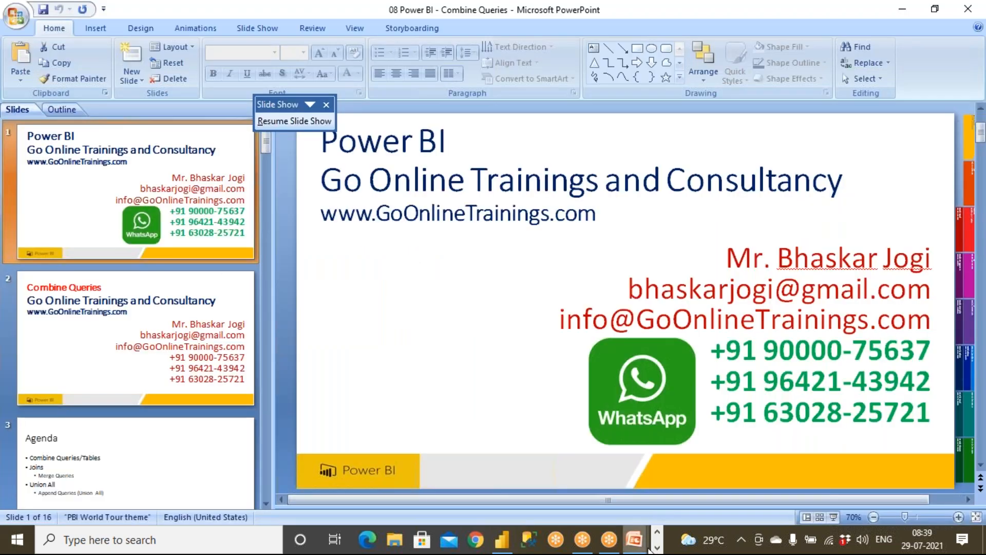
mouse_move(625, 542)
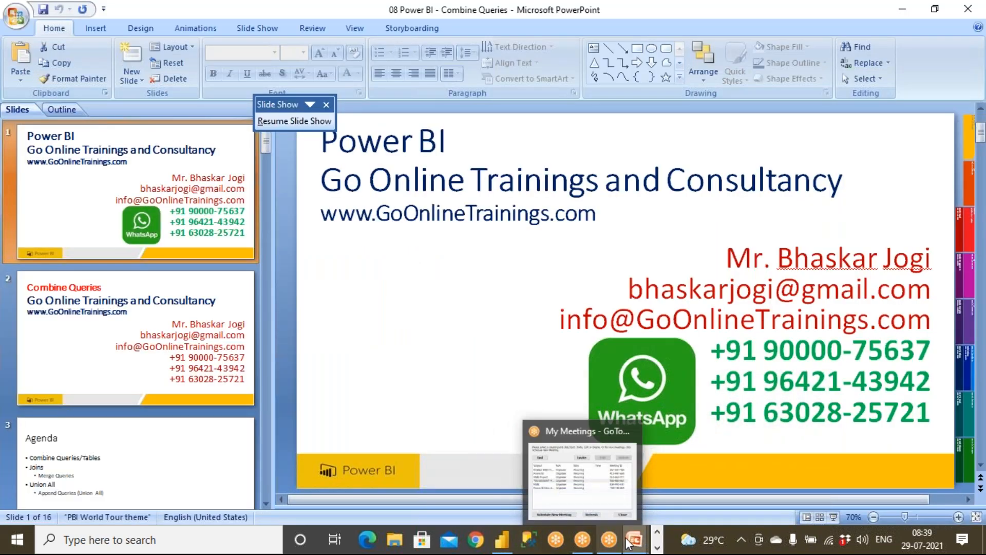
click(468, 482)
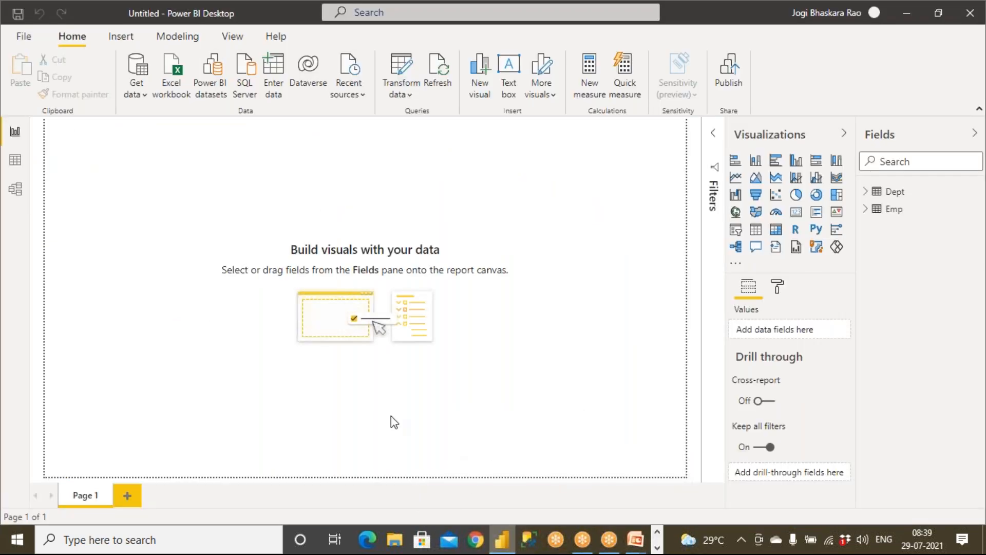
- Inspect the Dept table in Data view and the Dept–Emp relationship in Model view, and return to Report view
click(16, 164)
click(905, 194)
click(11, 194)
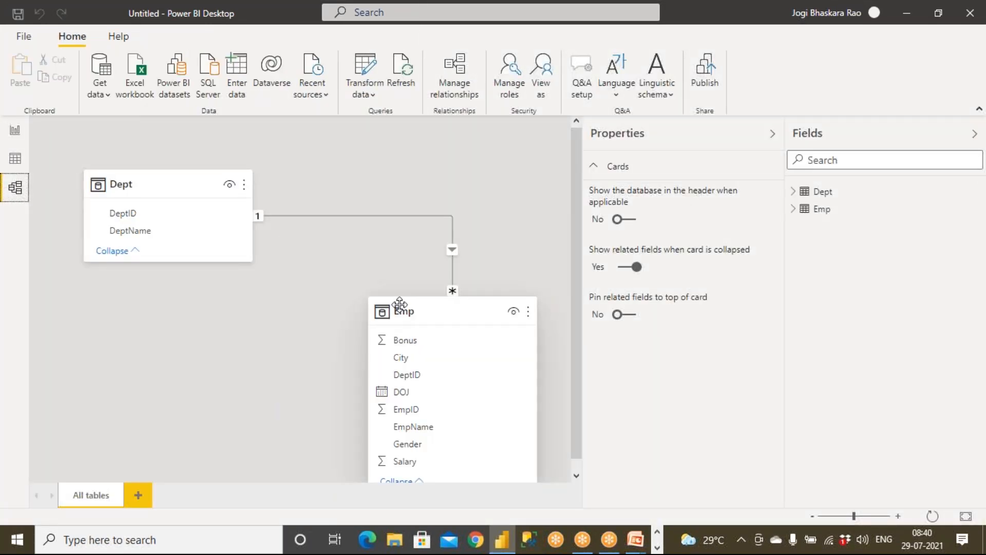
click(20, 133)
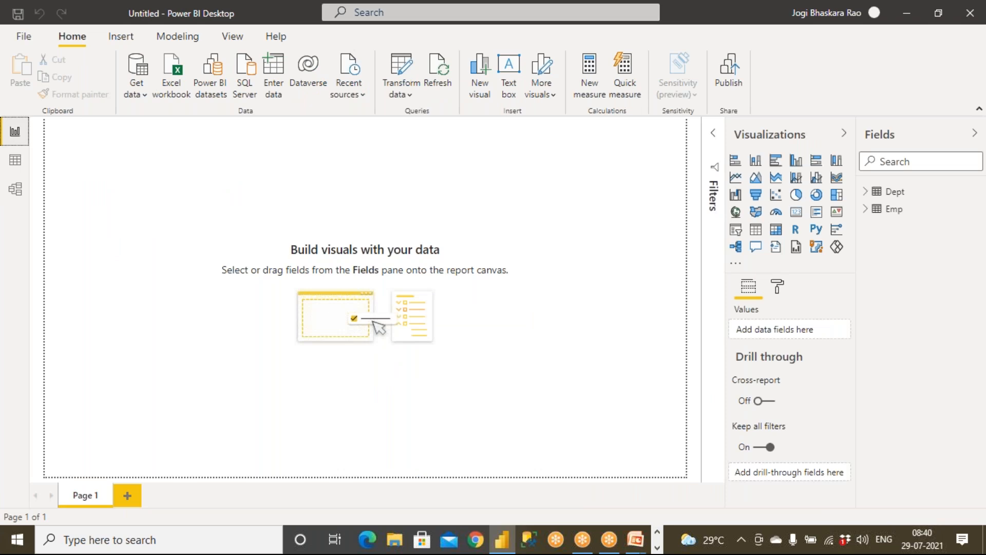
- Add an enlarged table visual to the report page showing EmpName from Emp and DeptName from Dept
click(759, 232)
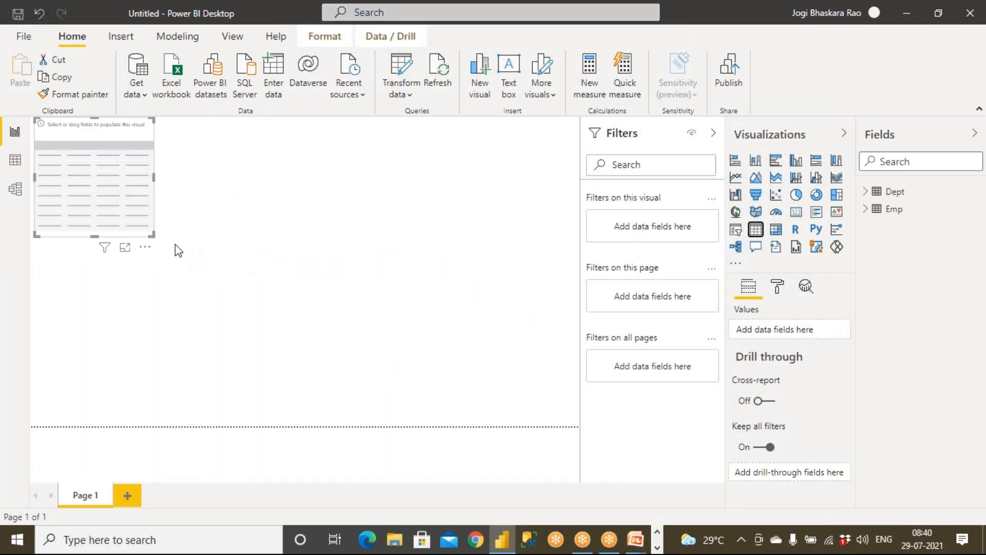
drag(153, 235, 308, 360)
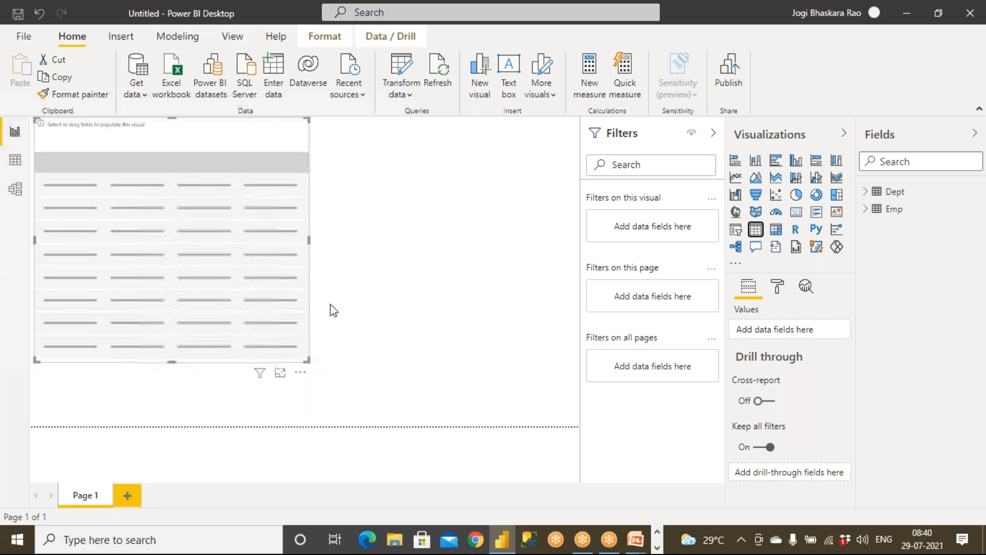
click(866, 192)
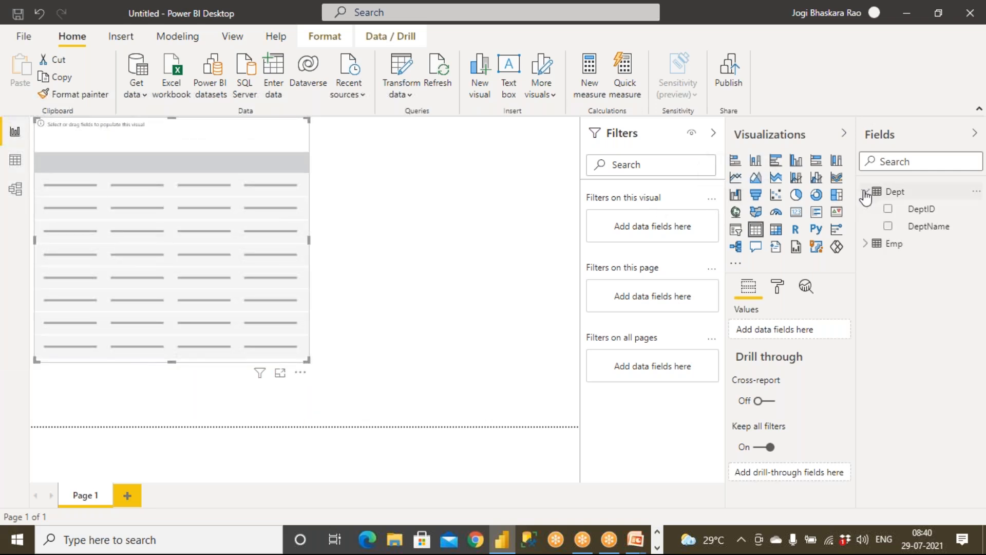
click(868, 245)
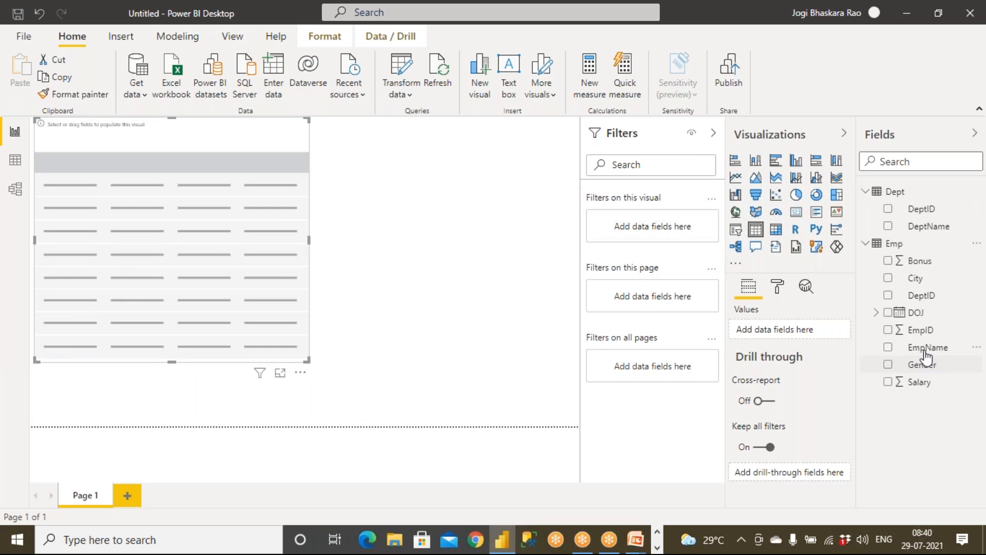
drag(863, 355, 137, 254)
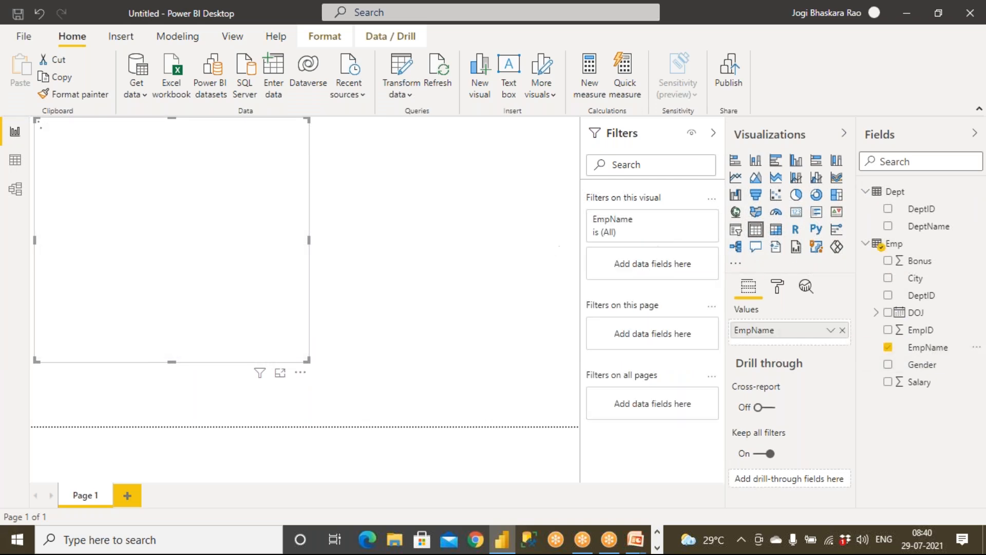
drag(917, 233, 232, 219)
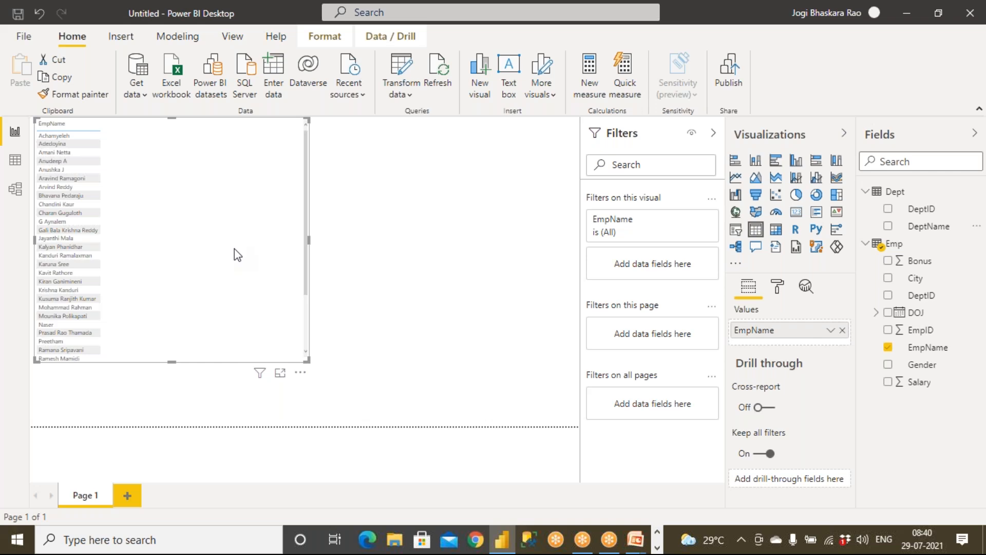
drag(919, 233, 139, 216)
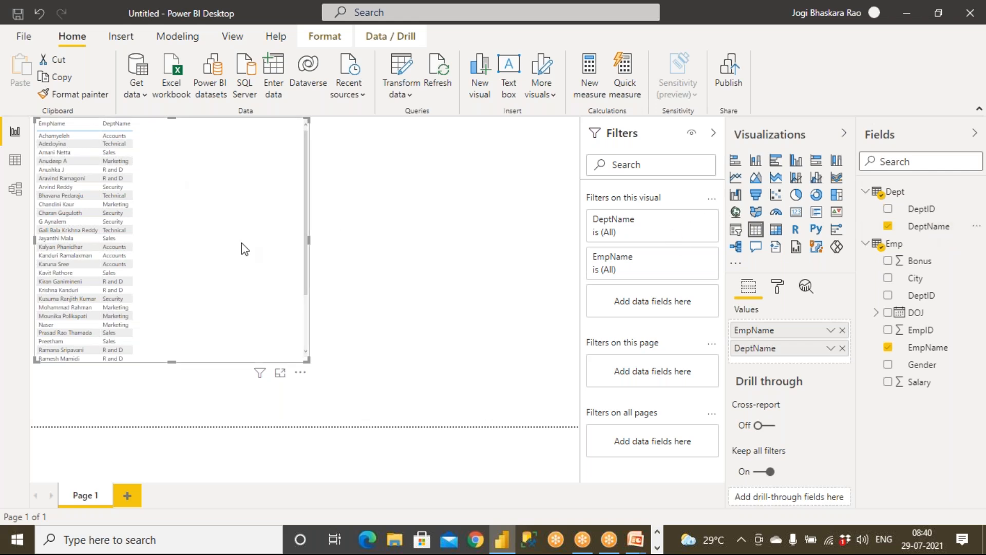
- Set the table visual's style to Alternating rows
click(778, 287)
scroll(753, 460, down, 5)
click(822, 423)
scroll(788, 388, up, 5)
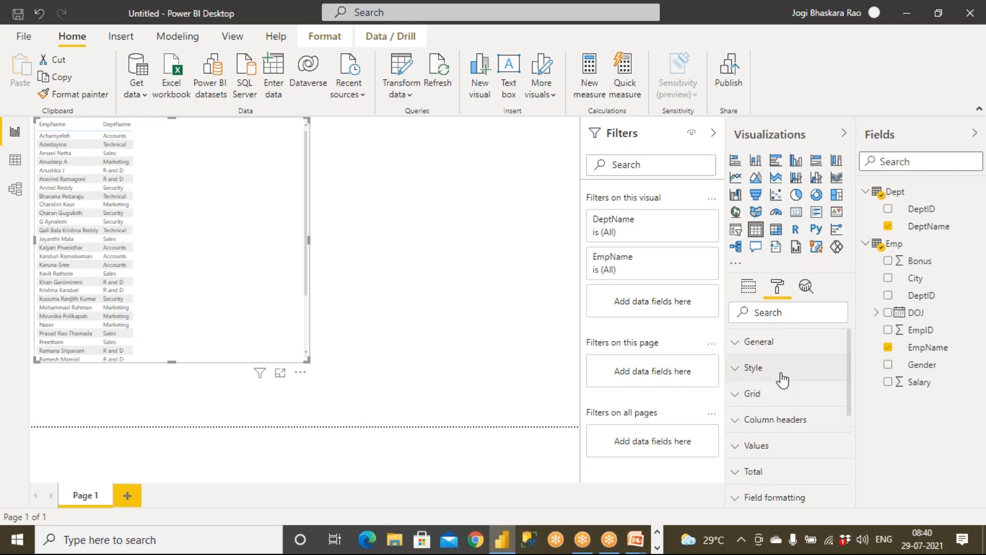
click(740, 370)
click(771, 411)
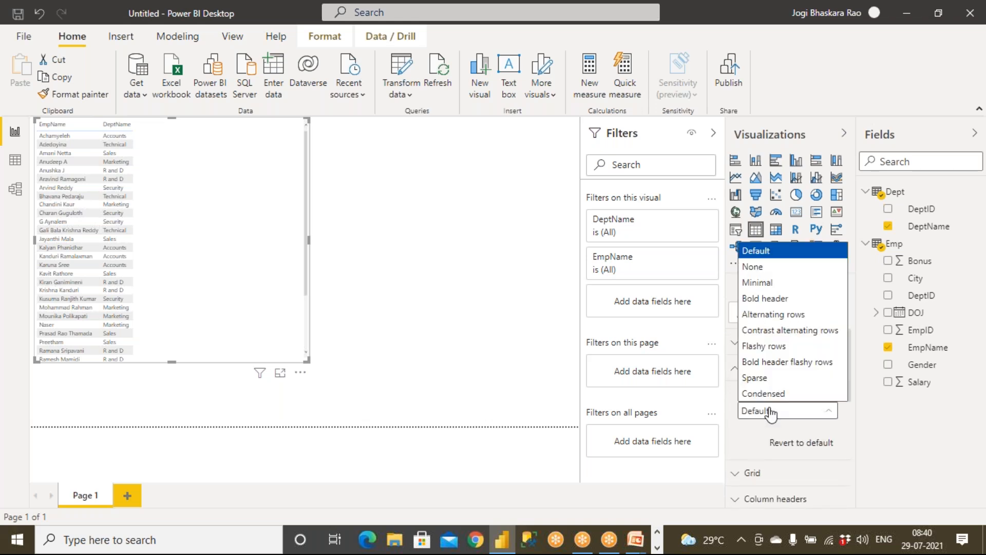
click(781, 315)
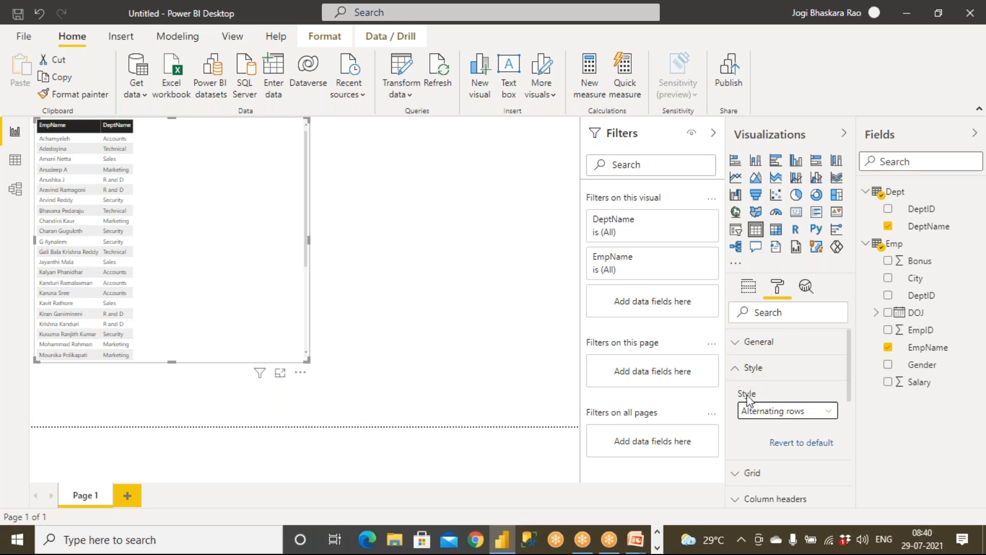
- Set the table's grid text size to 19 pt and enlarge the visual to the page's full height
click(739, 369)
click(738, 394)
scroll(763, 424, down, 5)
scroll(768, 438, down, 2)
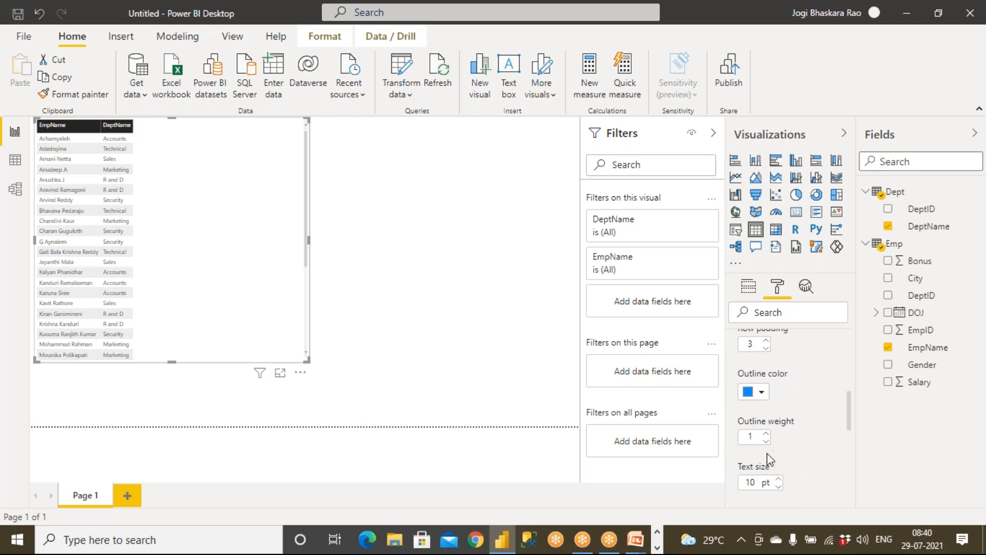
double_click(779, 478)
click(779, 479)
click(779, 479)
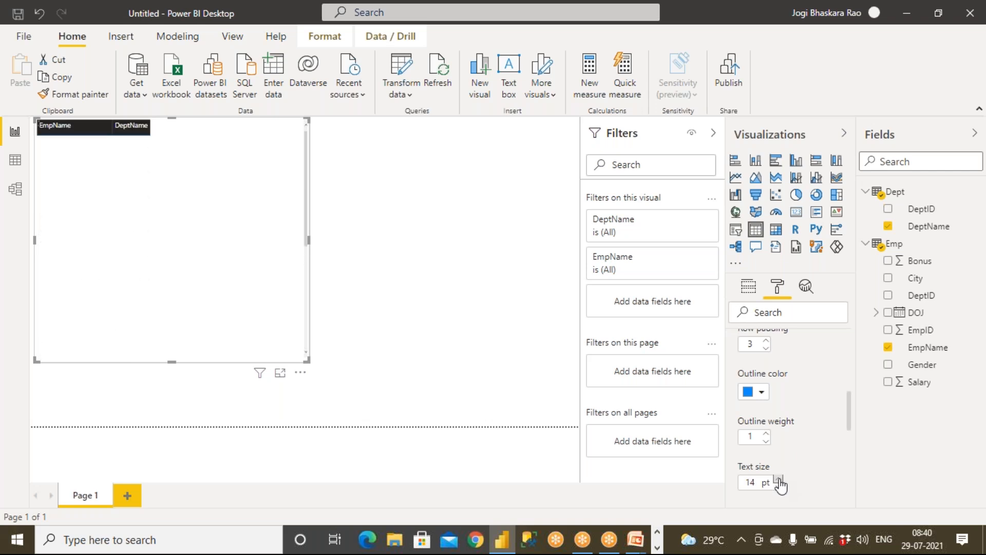
click(778, 479)
click(779, 478)
click(778, 479)
click(779, 479)
click(778, 478)
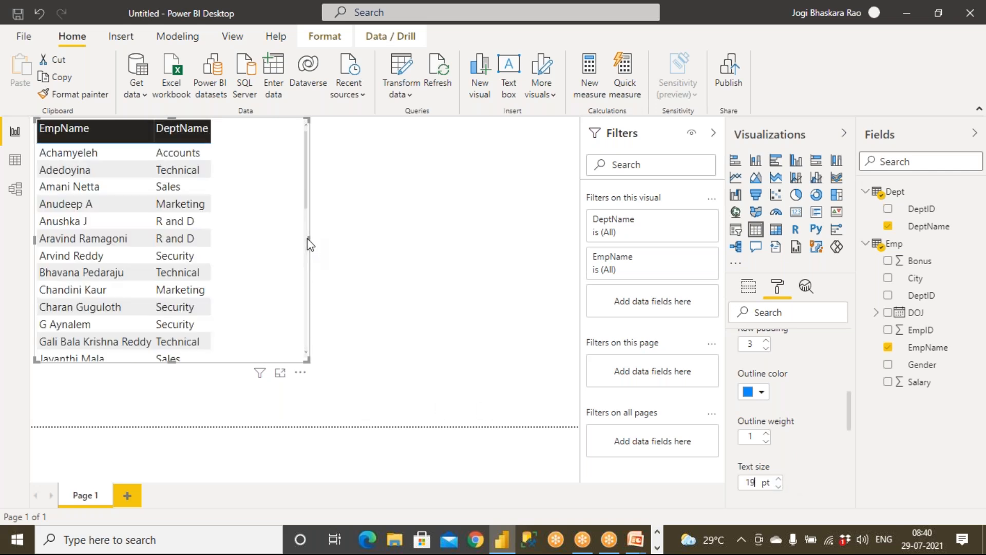
drag(308, 238, 387, 241)
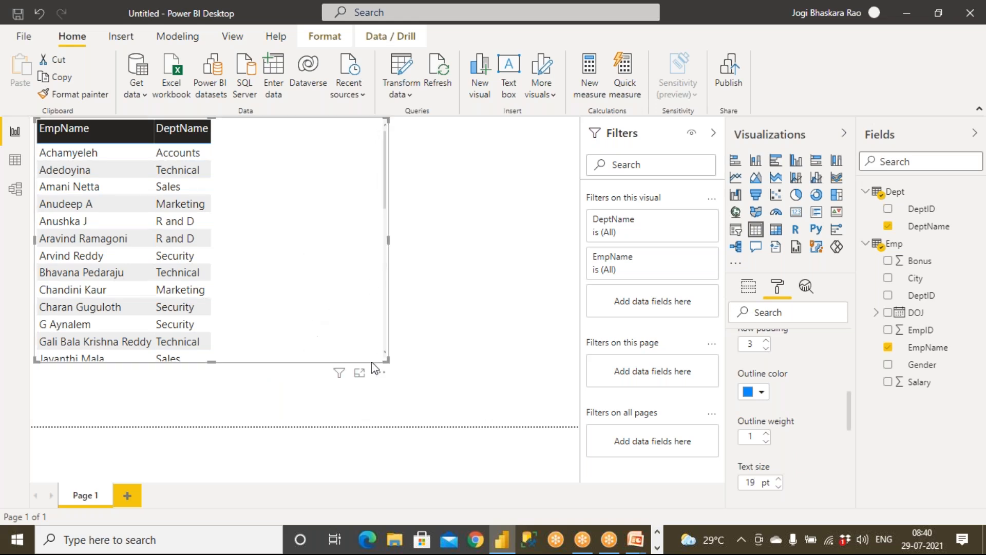
drag(388, 364, 441, 441)
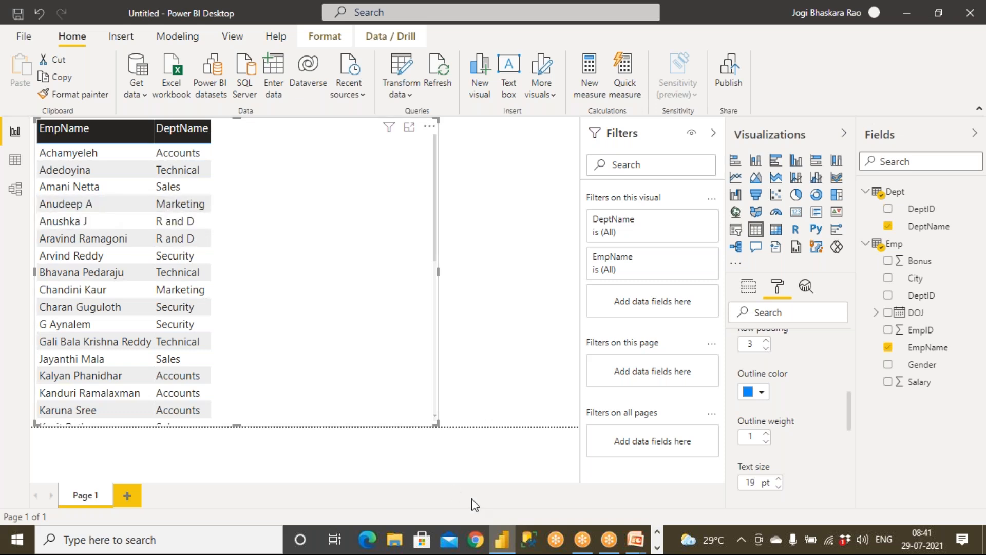
- Switch to the Employee workbook in Excel and highlight the EmpName and DeptID cells of row 16 on the Emp sheet
click(657, 548)
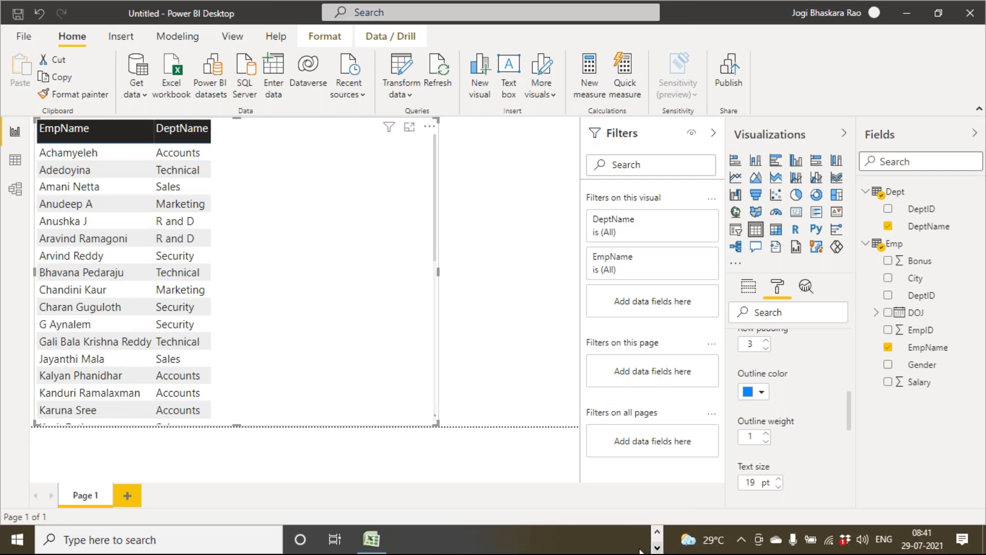
click(372, 540)
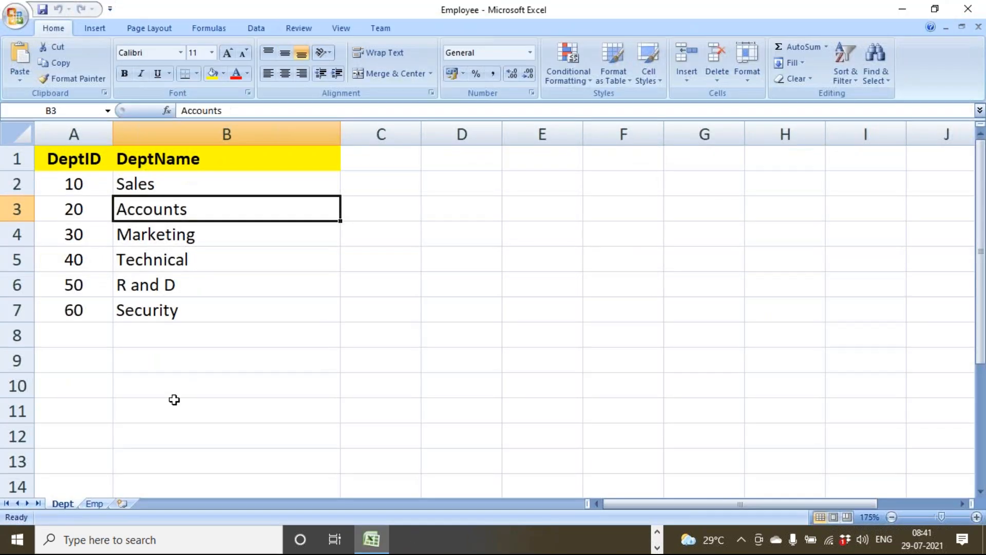
click(95, 503)
drag(129, 188, 181, 376)
drag(179, 427, 363, 426)
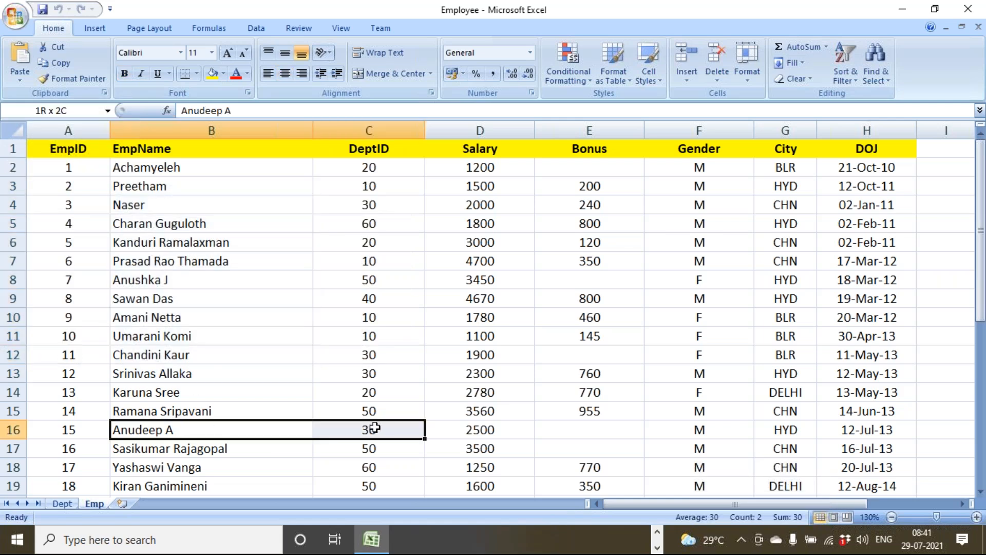
click(383, 426)
- Match DeptID 30 to its DeptName on the Dept sheet and highlight all the department rows
click(62, 504)
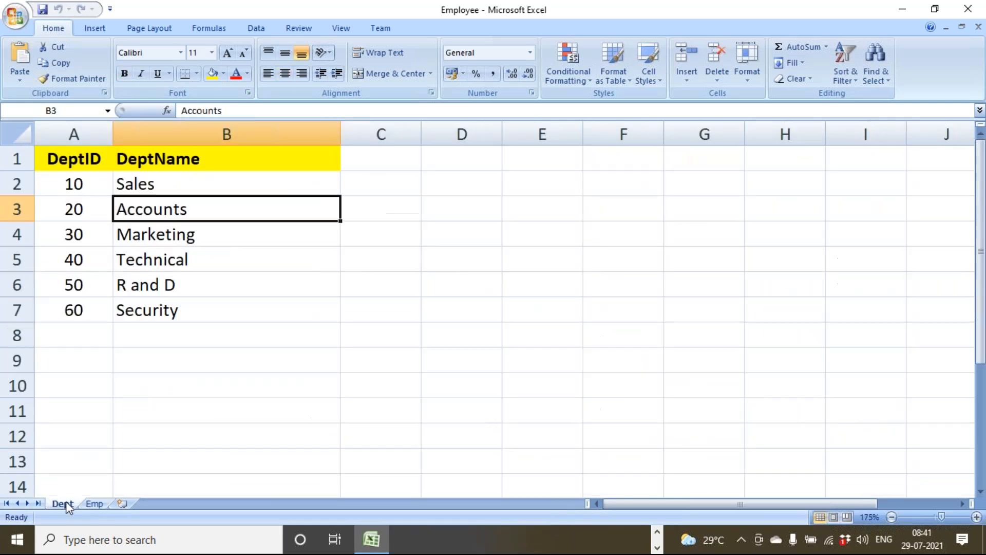
click(110, 236)
drag(112, 235, 157, 234)
drag(91, 186, 162, 311)
- Compare the Emp sheet with the Dept sheet again, highlighting the department rows and DeptIDs 30 to 60
click(96, 501)
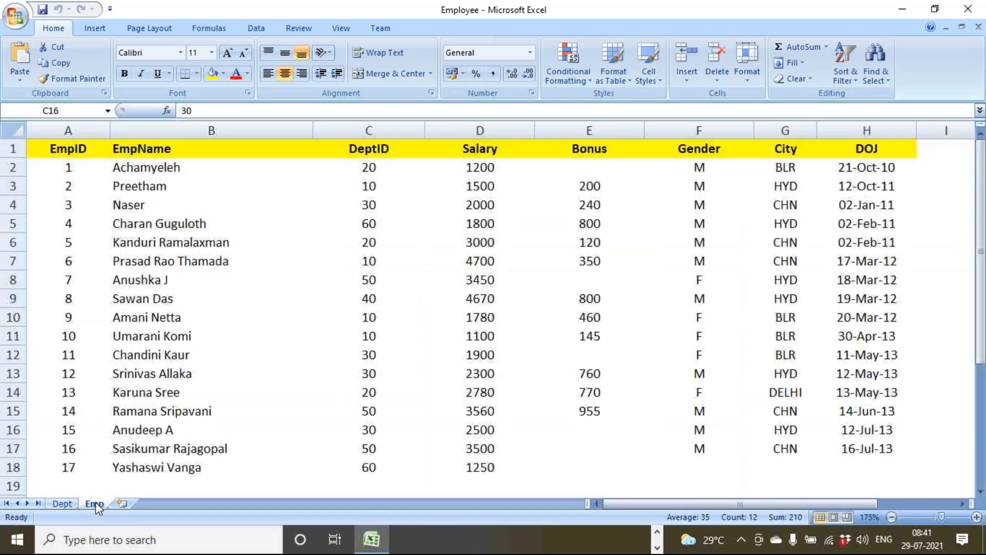
click(63, 504)
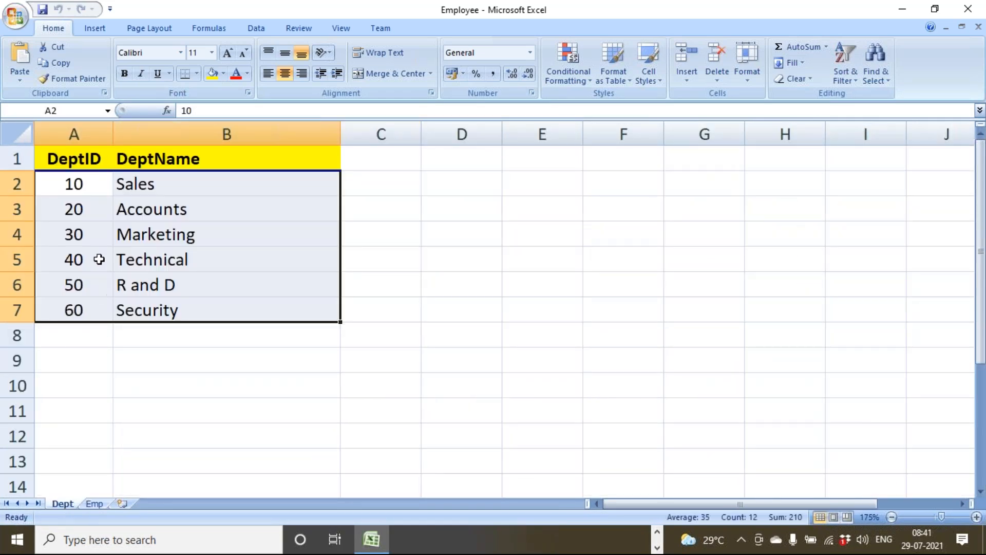
click(91, 239)
drag(75, 184, 220, 370)
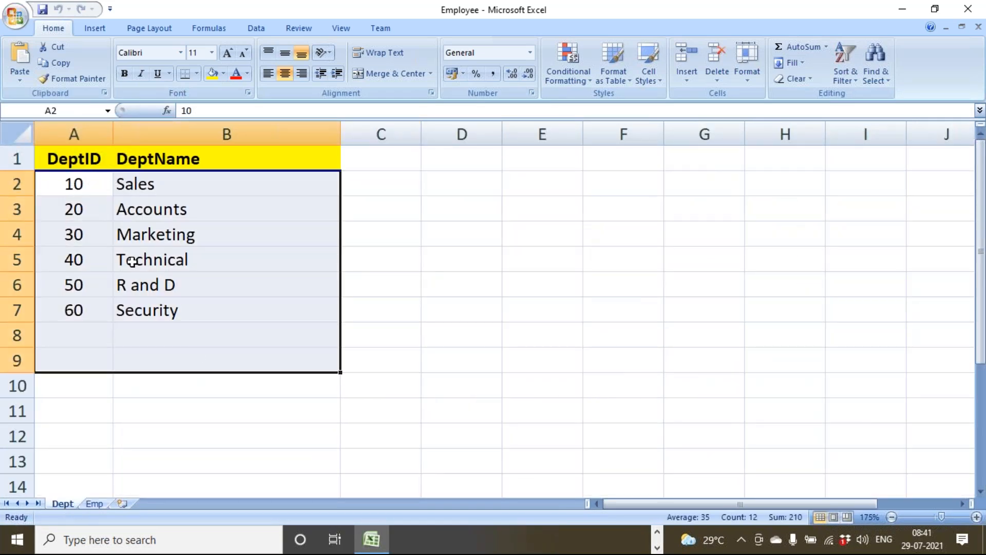
click(92, 188)
drag(92, 235, 107, 313)
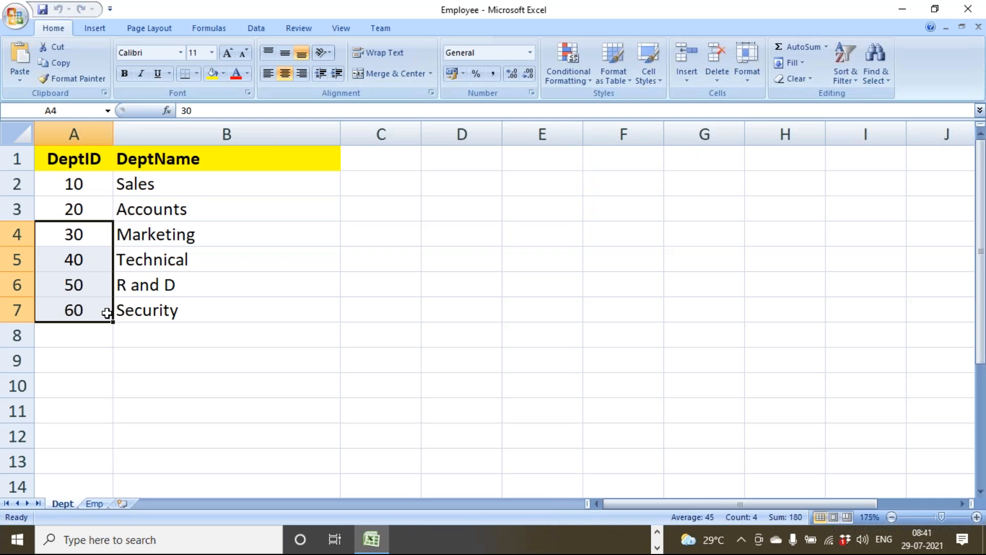
- Check the DeptID in row 16 of the Emp sheet once more and trace DeptID 30 to Marketing on the Dept sheet
click(94, 503)
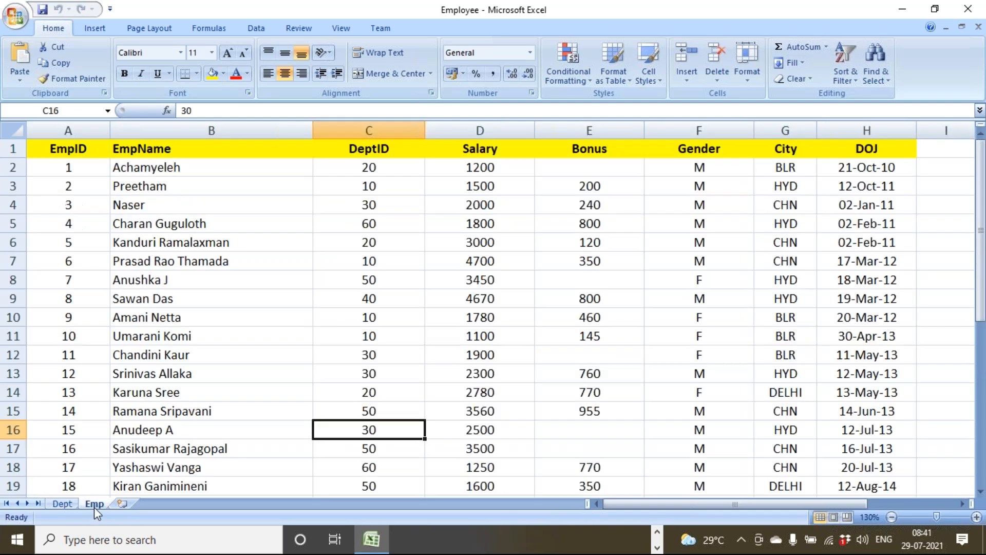
click(62, 504)
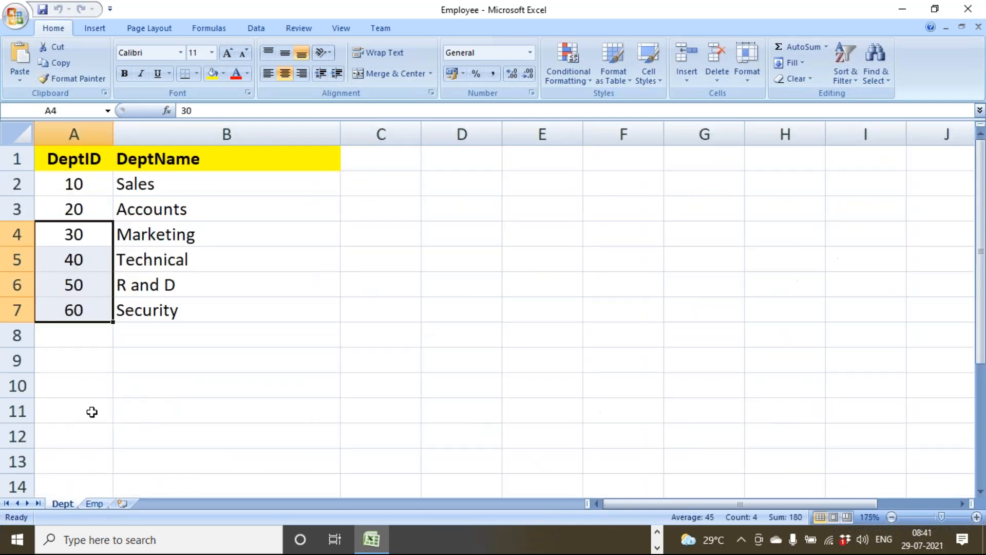
click(89, 236)
click(158, 232)
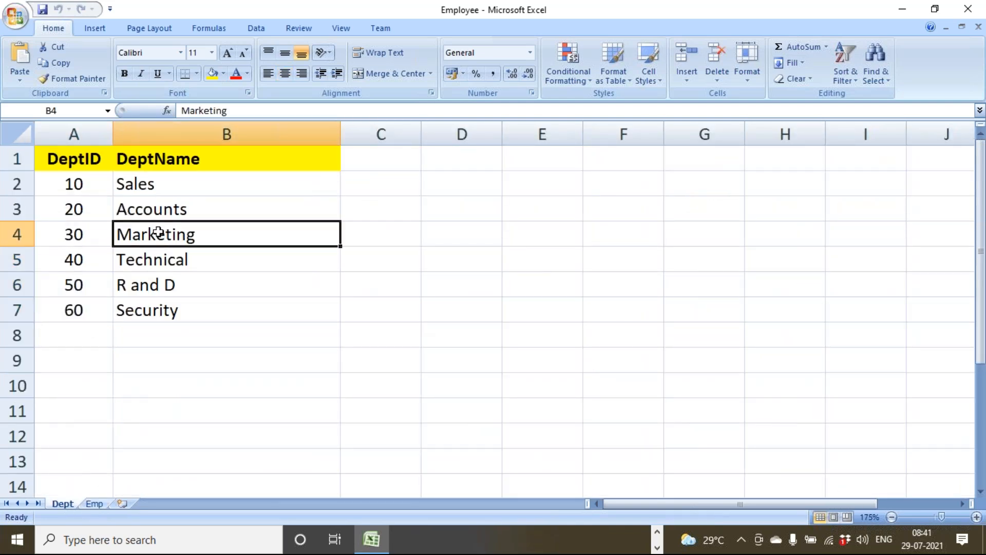
- Switch back to Power BI Desktop and narrow the EmpName and DeptName table visual to free space beside it
click(657, 534)
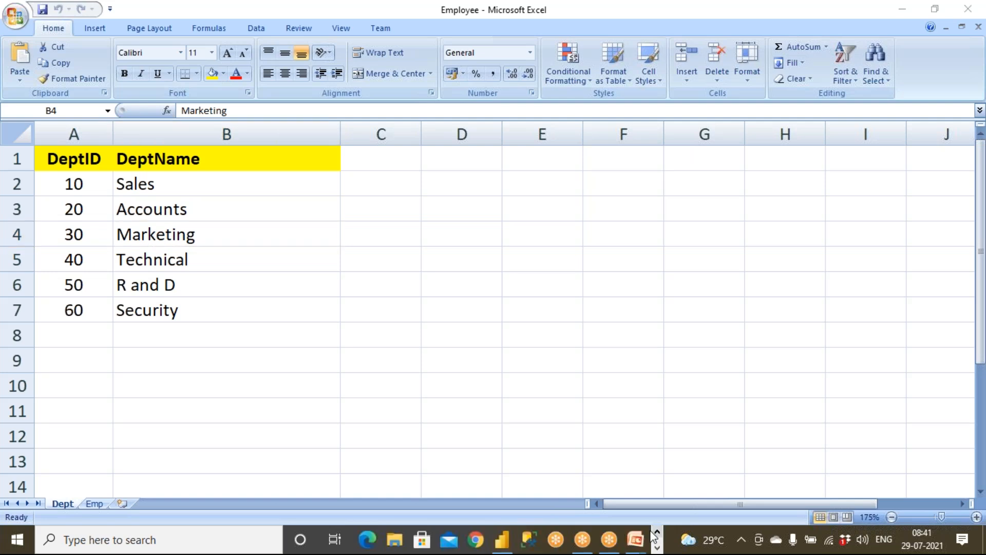
mouse_move(634, 540)
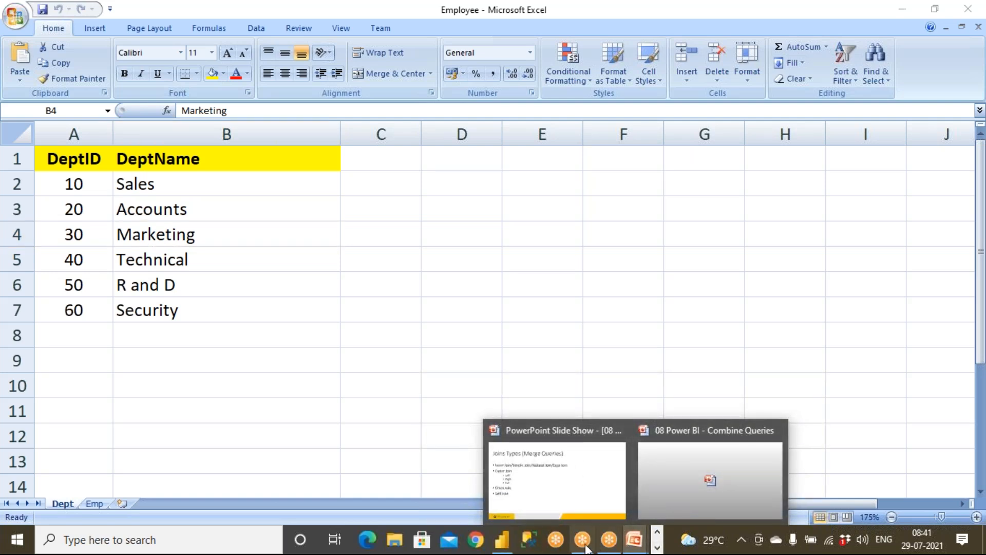
click(507, 542)
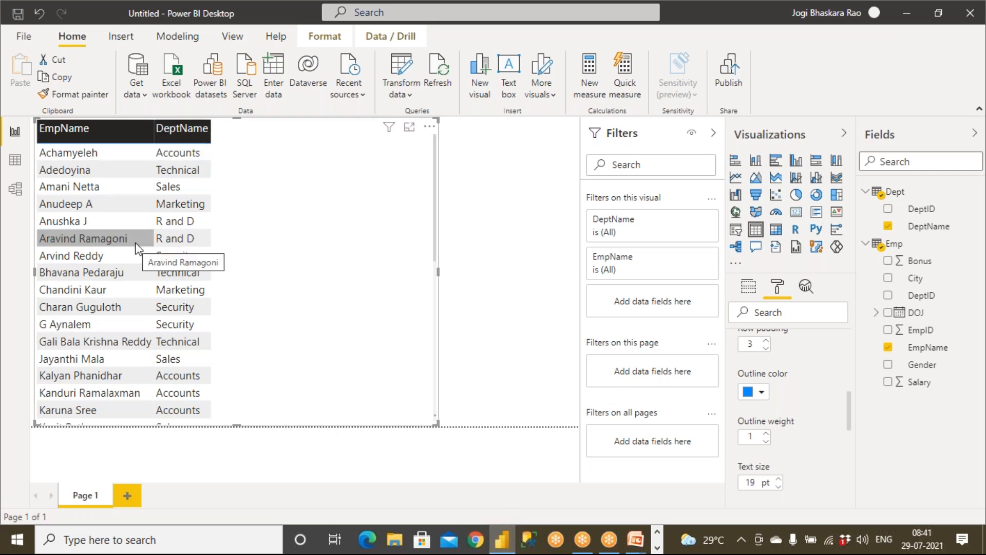
click(478, 286)
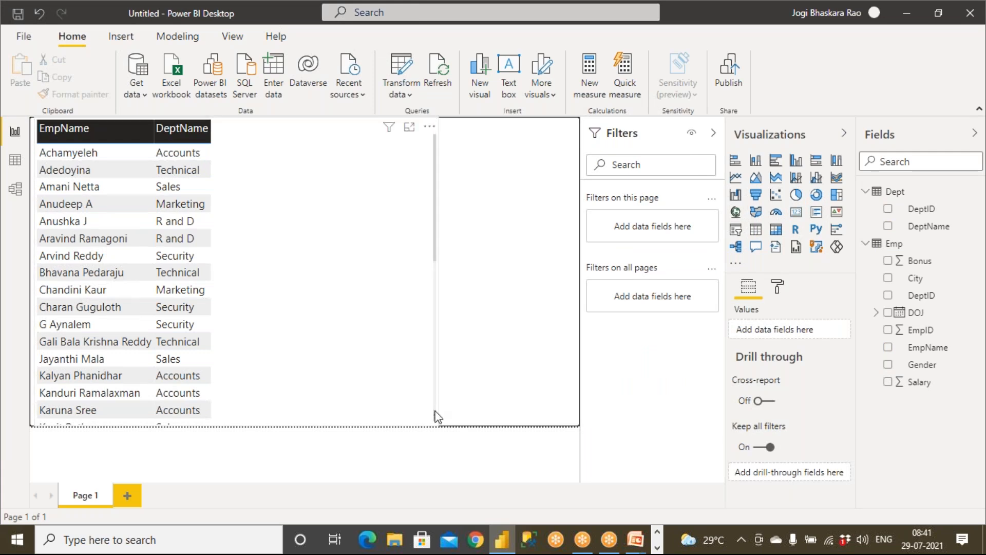
click(405, 191)
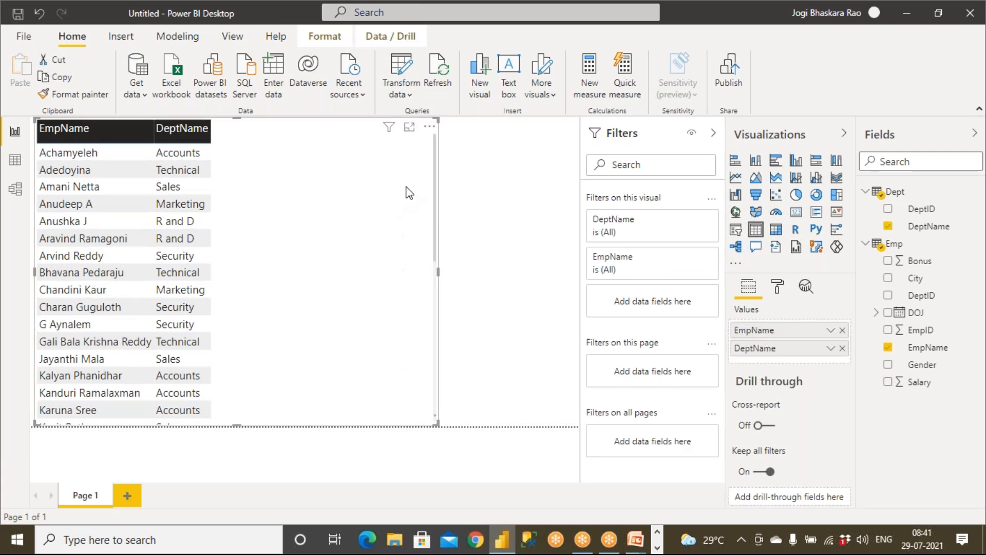
drag(438, 268, 273, 278)
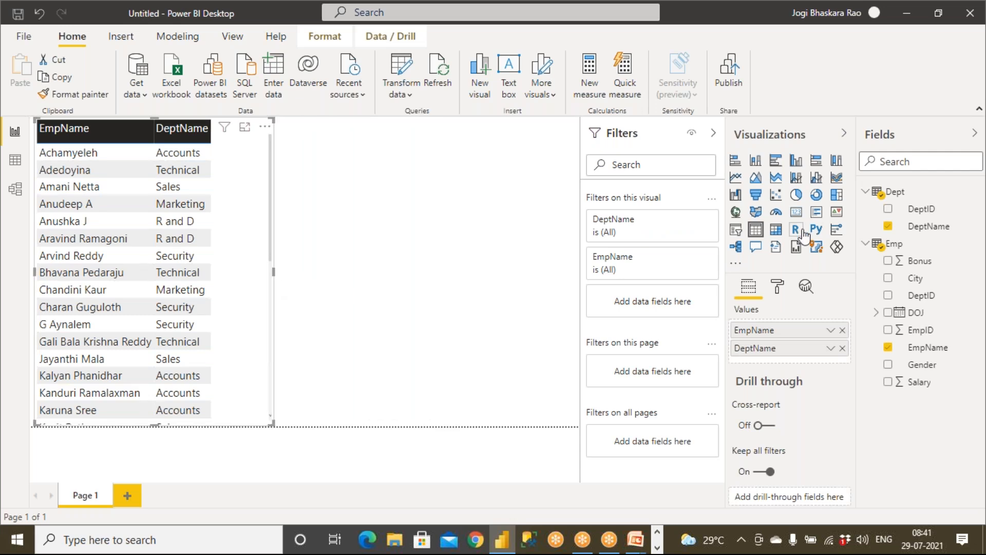
- Add a clustered column chart beside the table with DeptName on the axis and Salary as the values
click(542, 260)
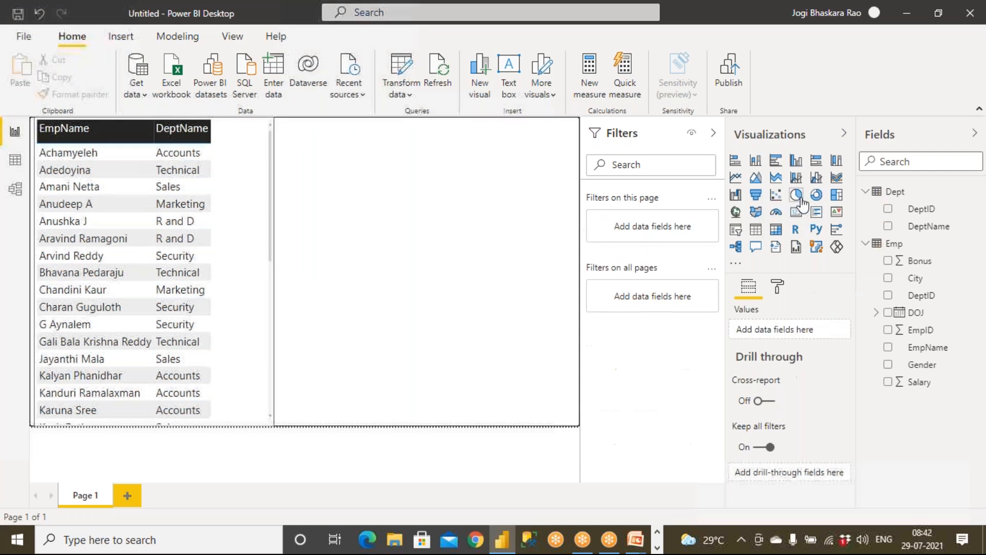
click(796, 160)
drag(924, 226, 413, 306)
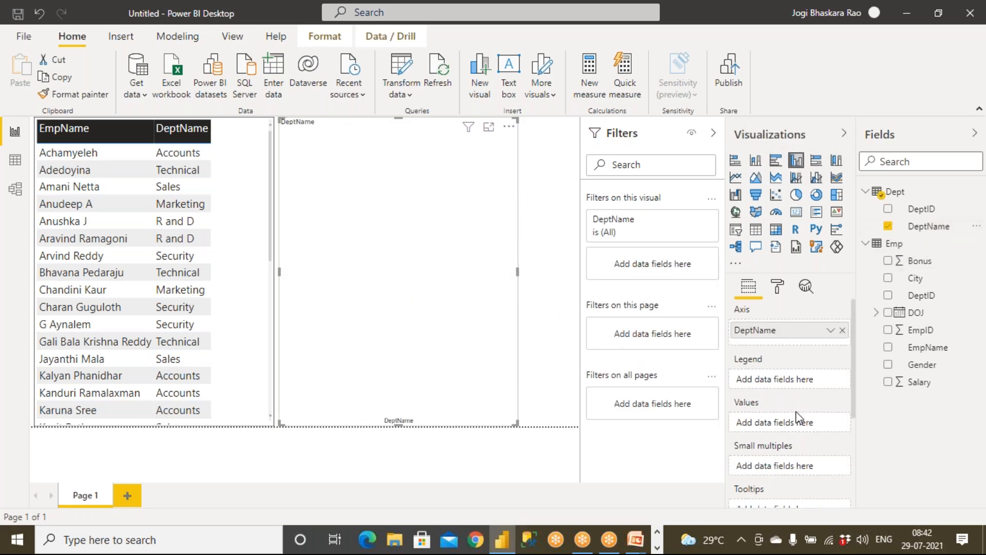
drag(909, 381, 418, 353)
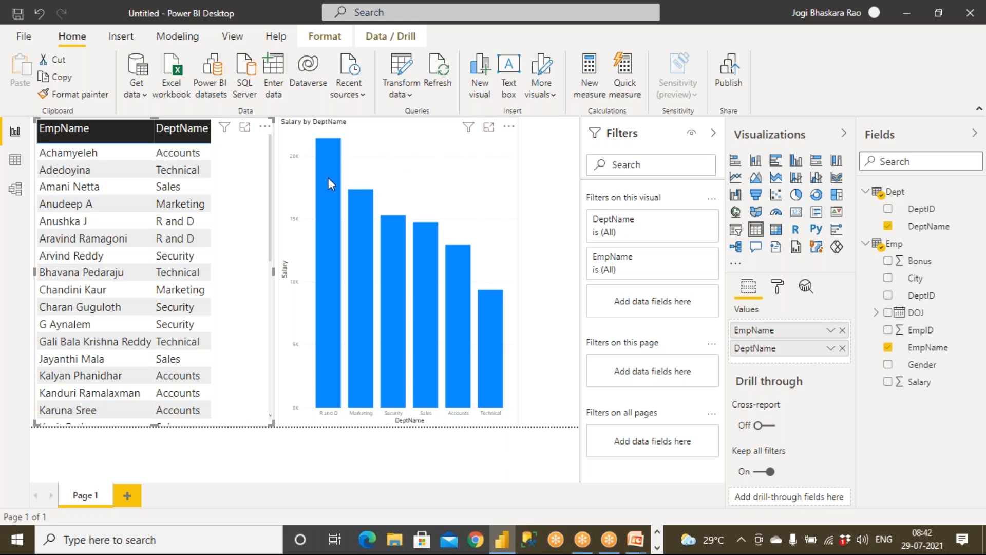
- Turn on data labels for the Salary by DeptName column chart and set their display units to None
click(396, 176)
click(235, 186)
click(74, 94)
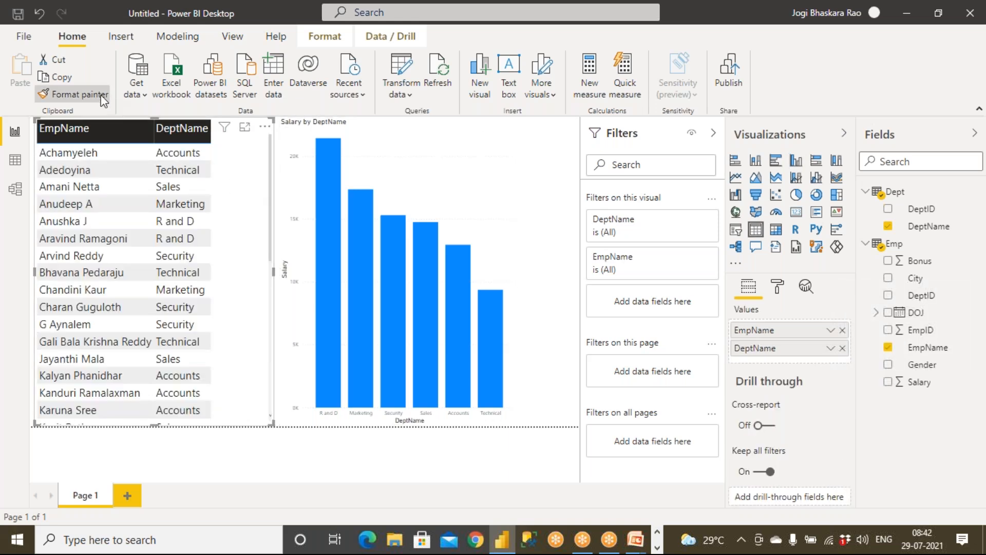
click(469, 196)
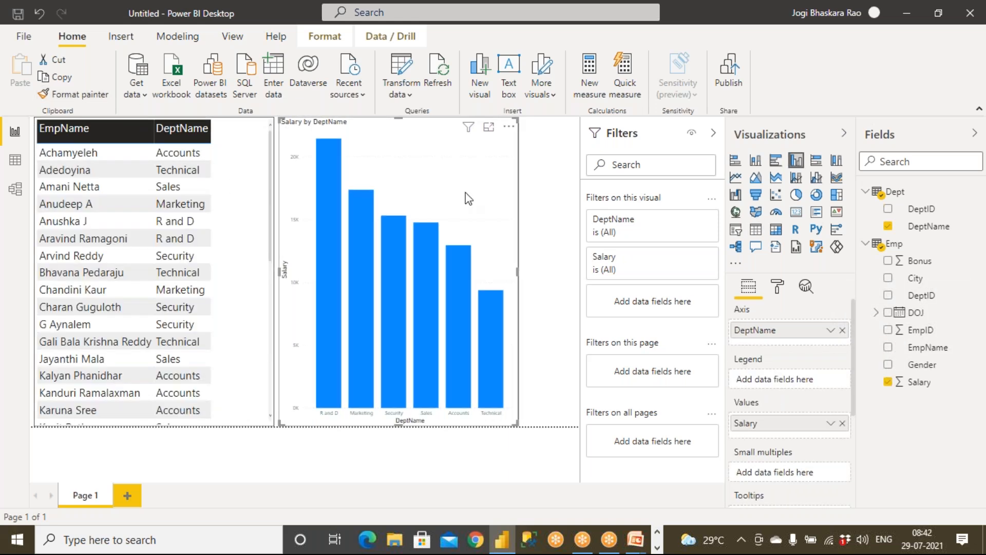
click(777, 287)
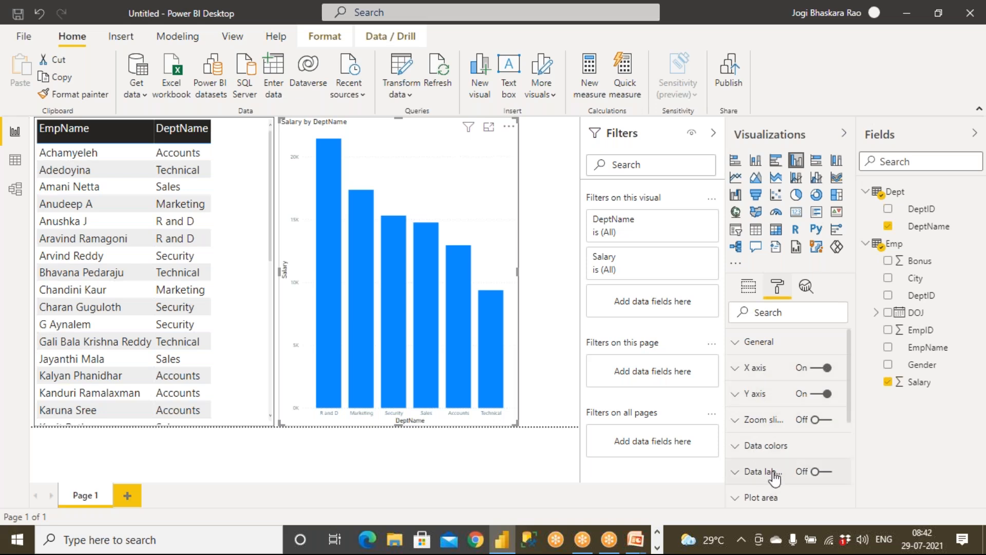
click(816, 472)
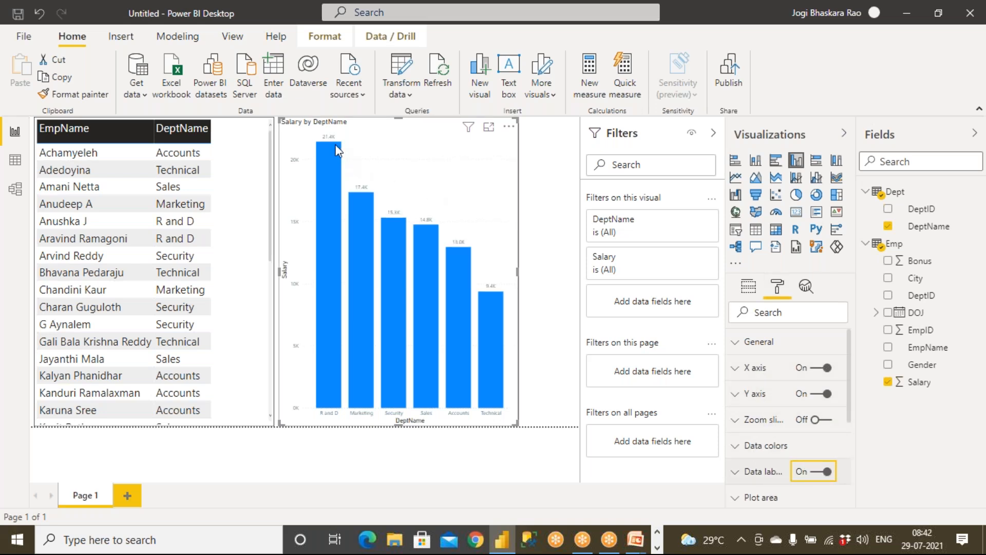
click(735, 471)
scroll(760, 445, down, 3)
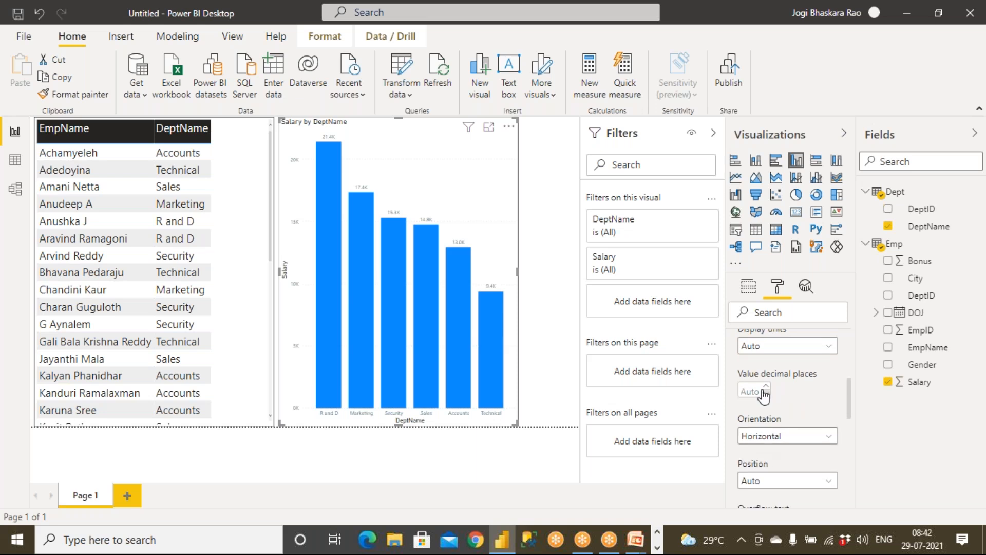
click(776, 346)
click(774, 376)
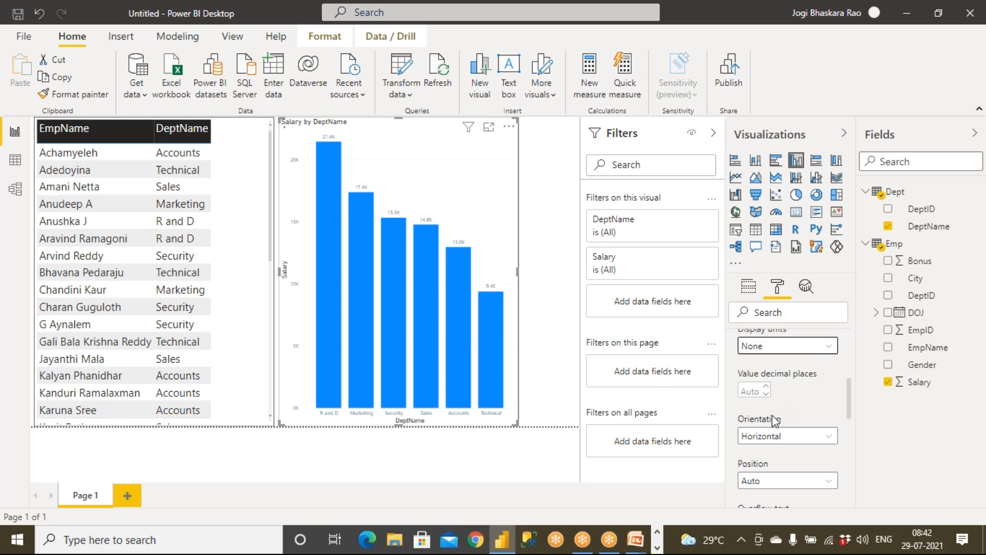
- Enlarge the column chart's data labels to a text size of 18 pt
scroll(783, 457, down, 3)
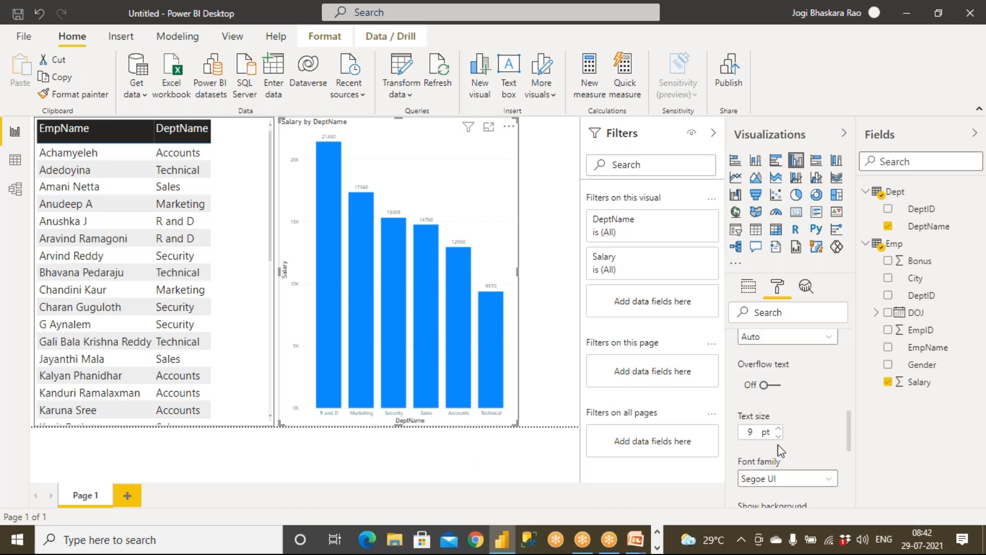
click(779, 428)
click(779, 428)
click(779, 429)
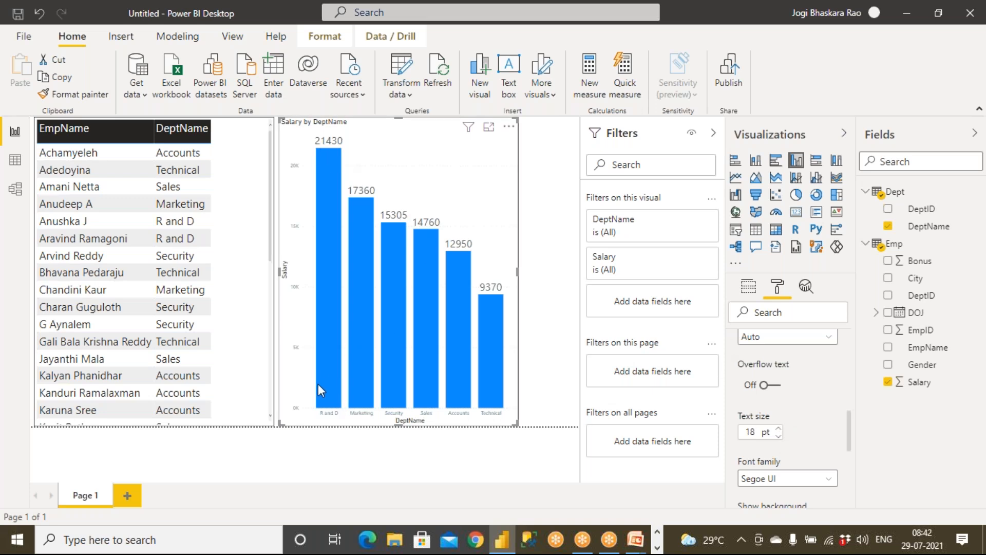
- Set the text size of the column chart's X axis labels to 16 pt
click(379, 436)
click(777, 288)
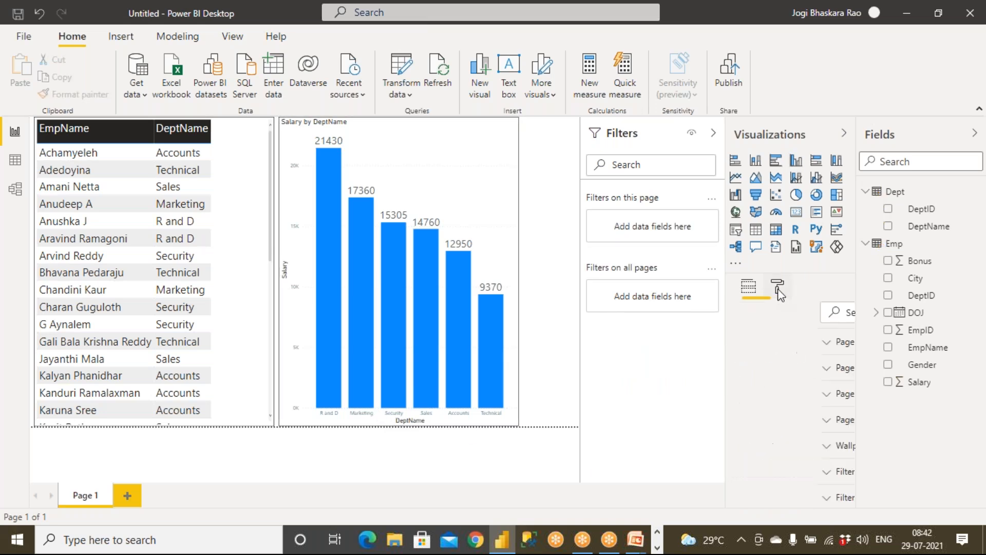
click(471, 314)
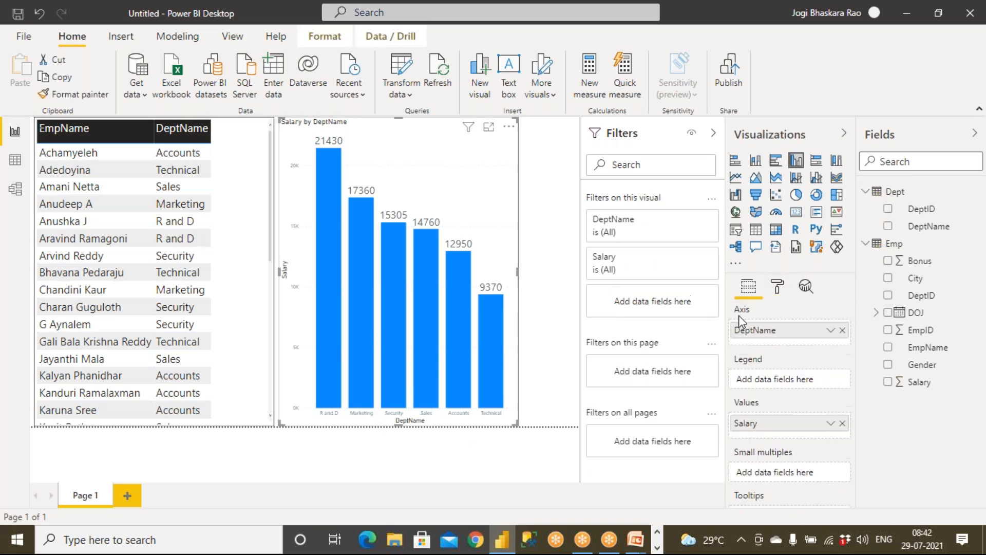
click(780, 288)
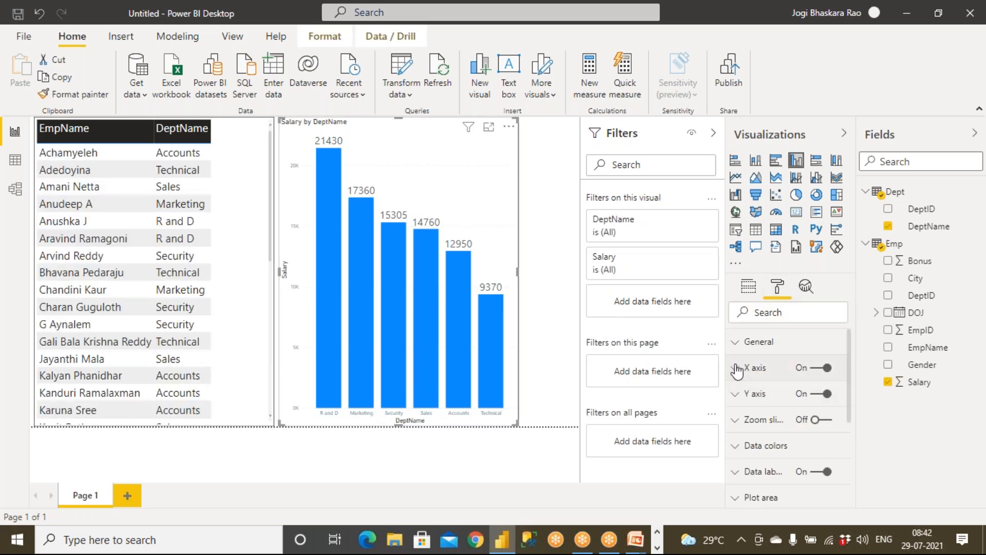
click(736, 368)
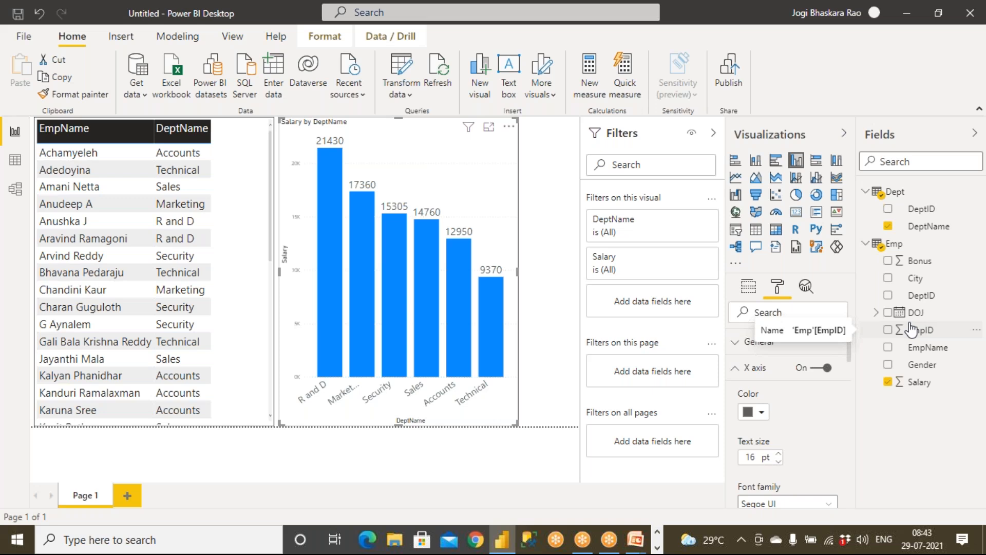
- Examine the Dept and Emp table data, highlighting Emp's DeptID column, and compare it with the report chart
click(13, 160)
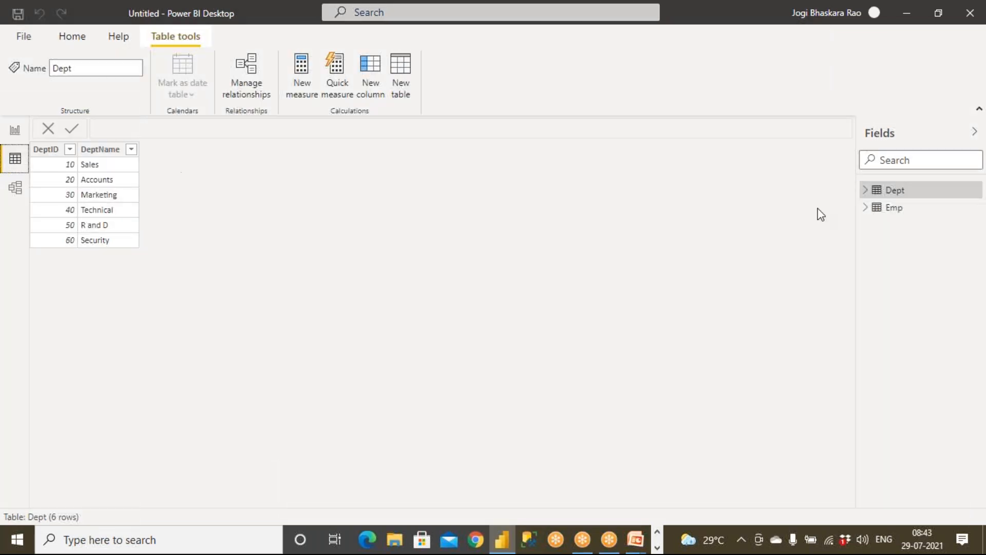
click(891, 212)
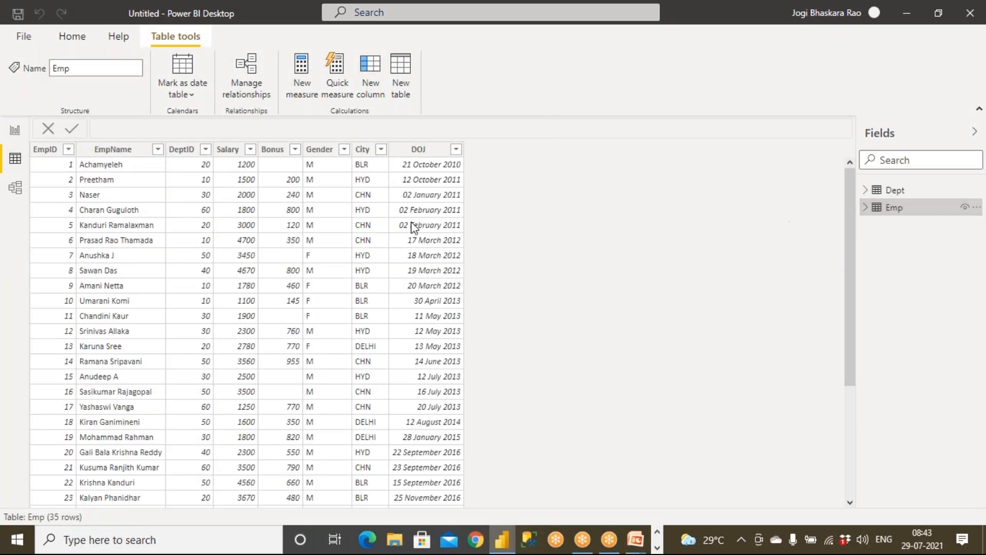
click(188, 150)
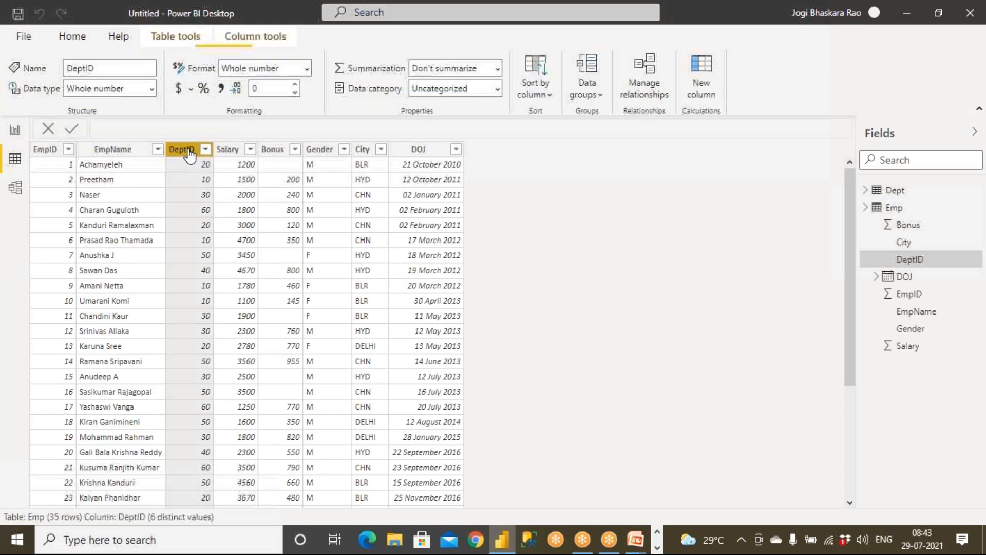
click(15, 131)
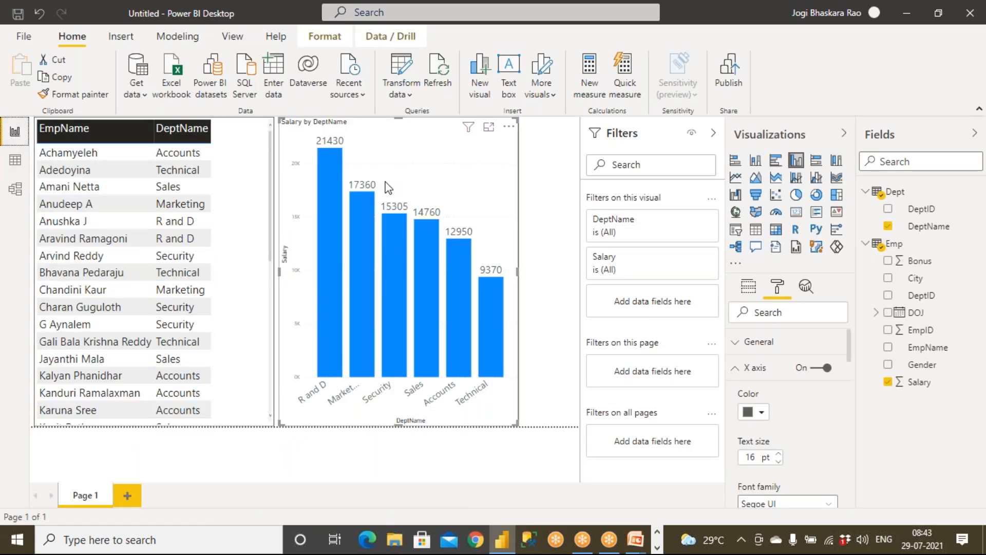
click(12, 162)
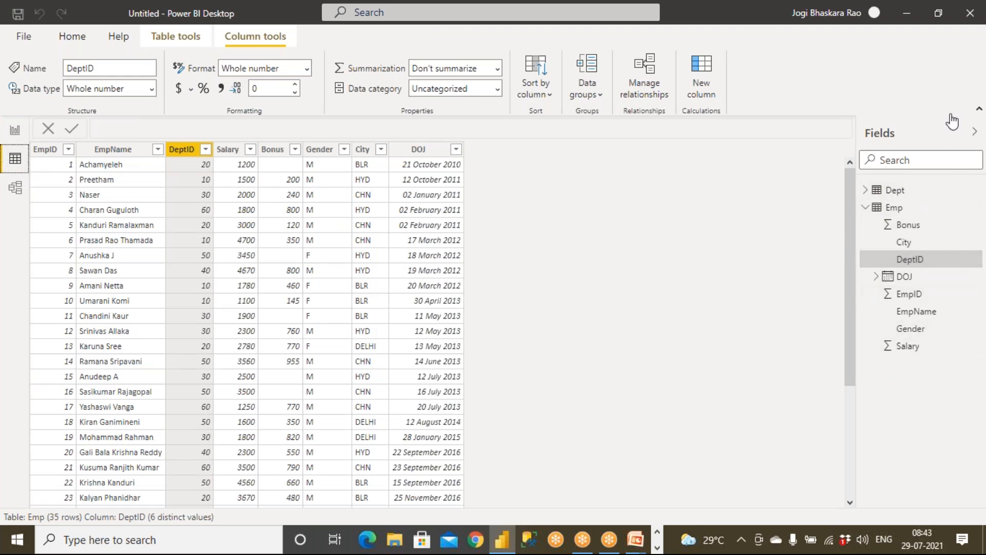
- Return to the report and open the Power Query Editor to transform the data
click(15, 132)
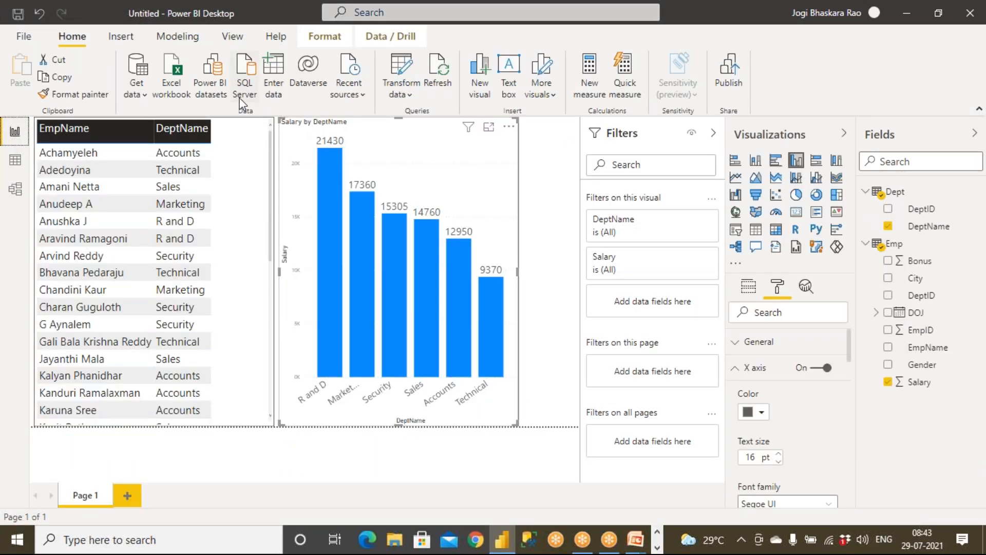
click(398, 94)
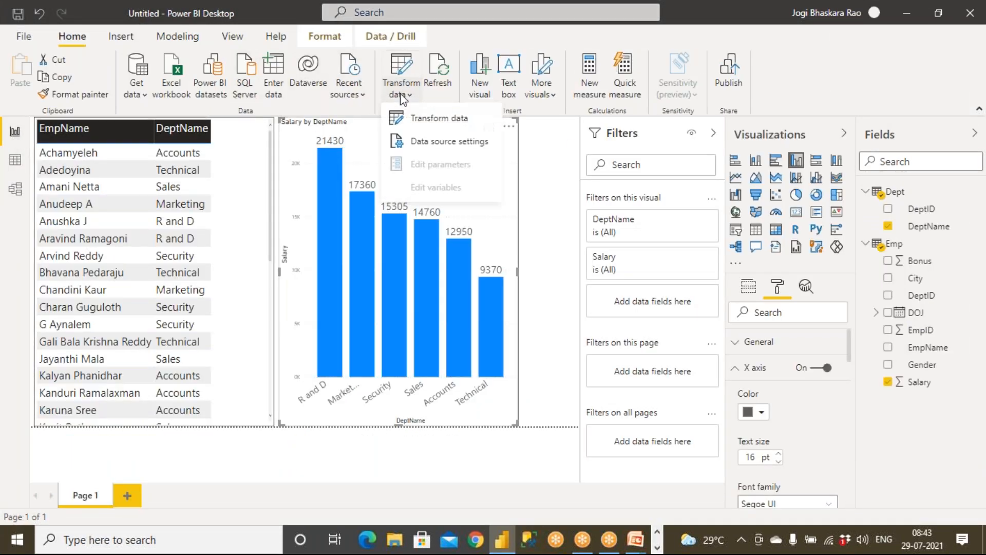
click(411, 118)
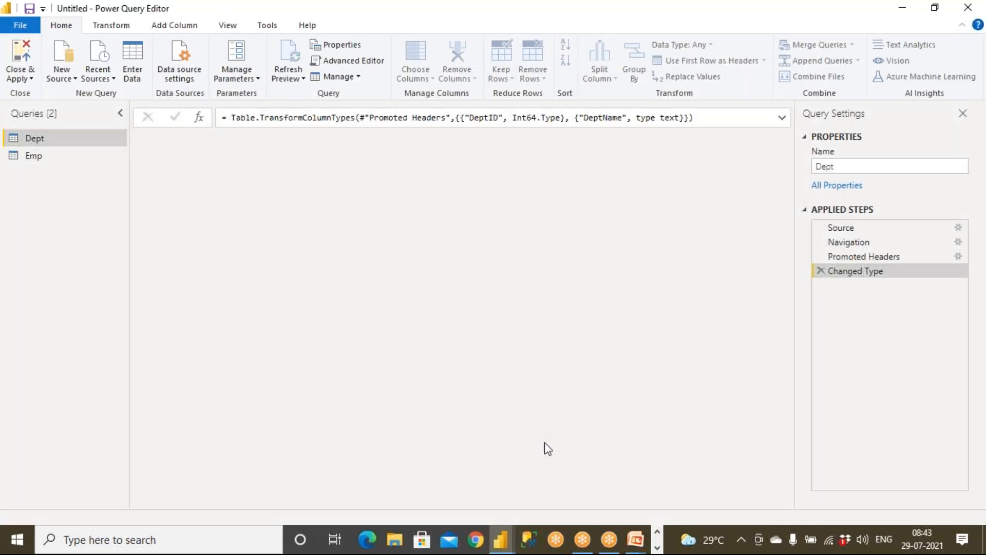
- Switch to the PowerPoint slide show on join types in Merge Queries
click(657, 548)
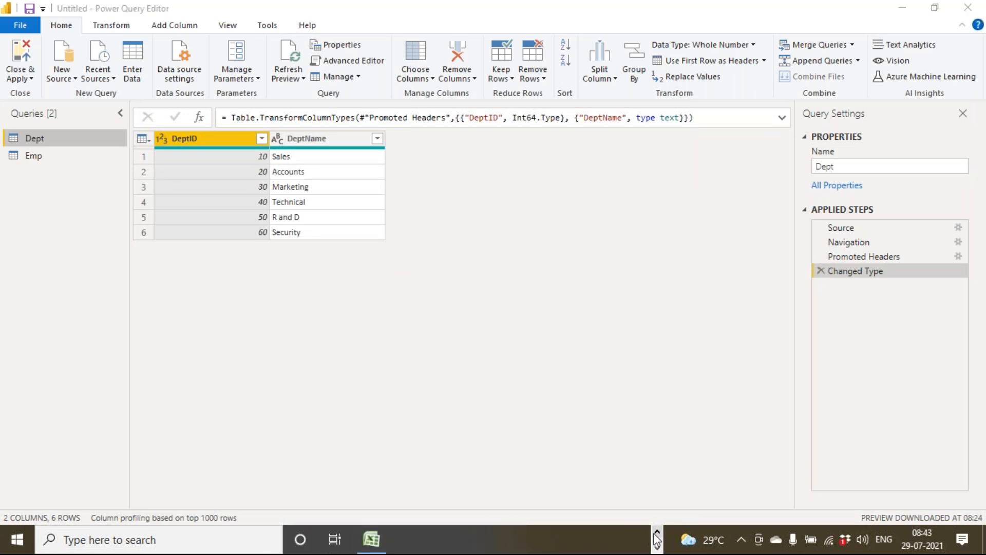
click(657, 533)
mouse_move(634, 539)
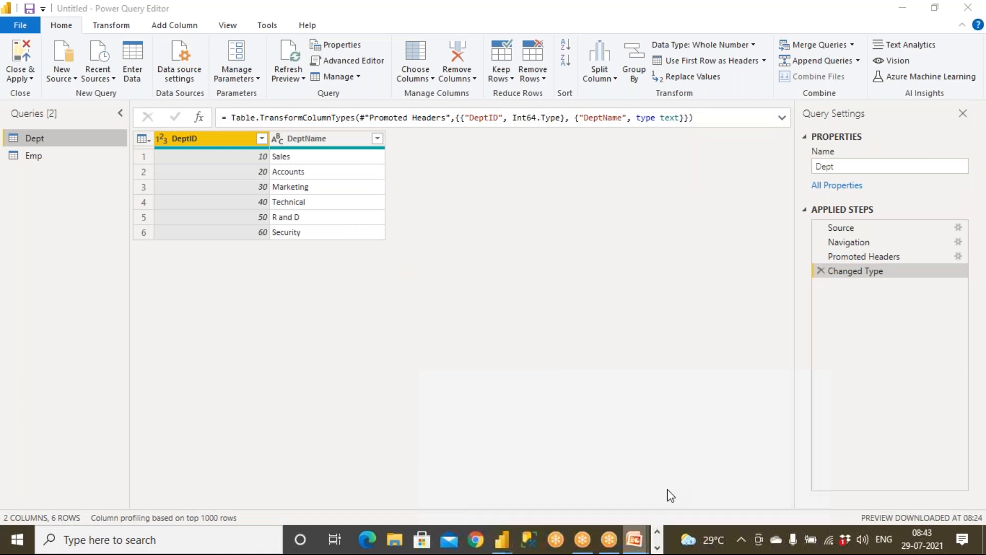
click(667, 494)
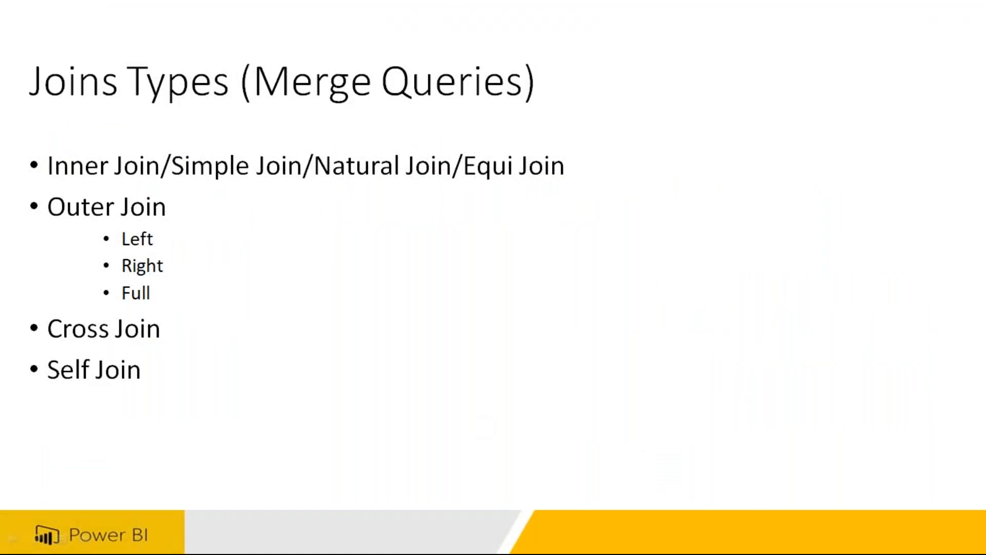
- Open Notepad and write the heading "Why joins" in a blank note
key(super)
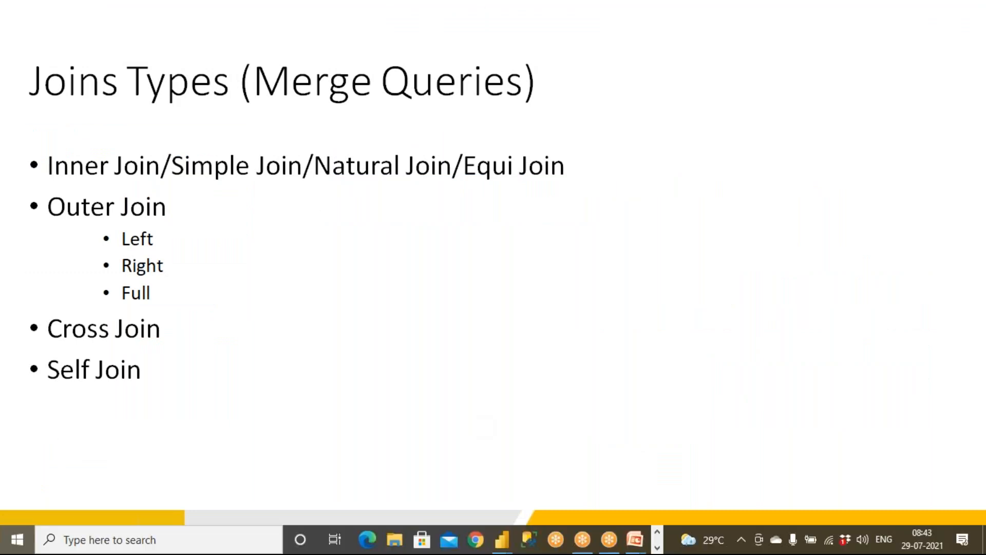
text(note)
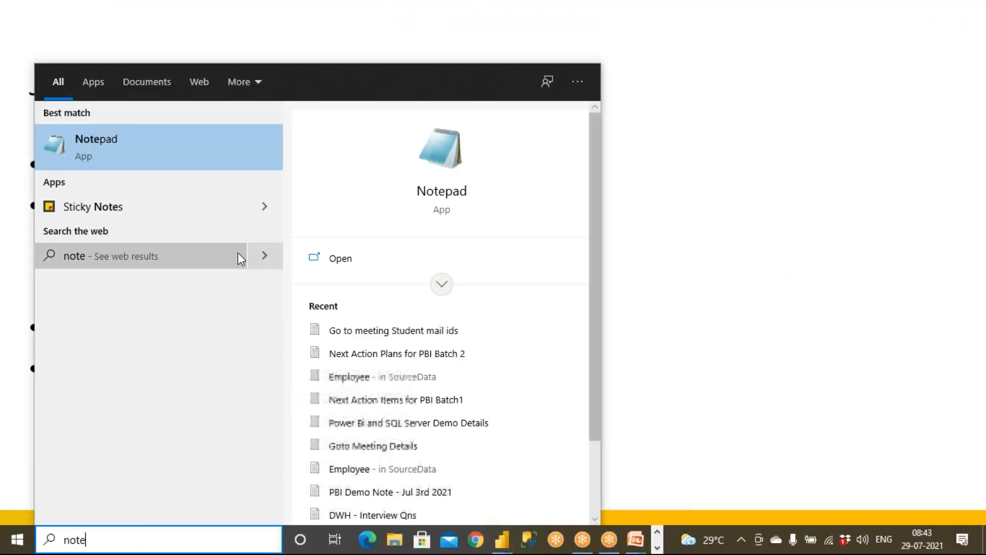
click(180, 152)
text(Why joins)
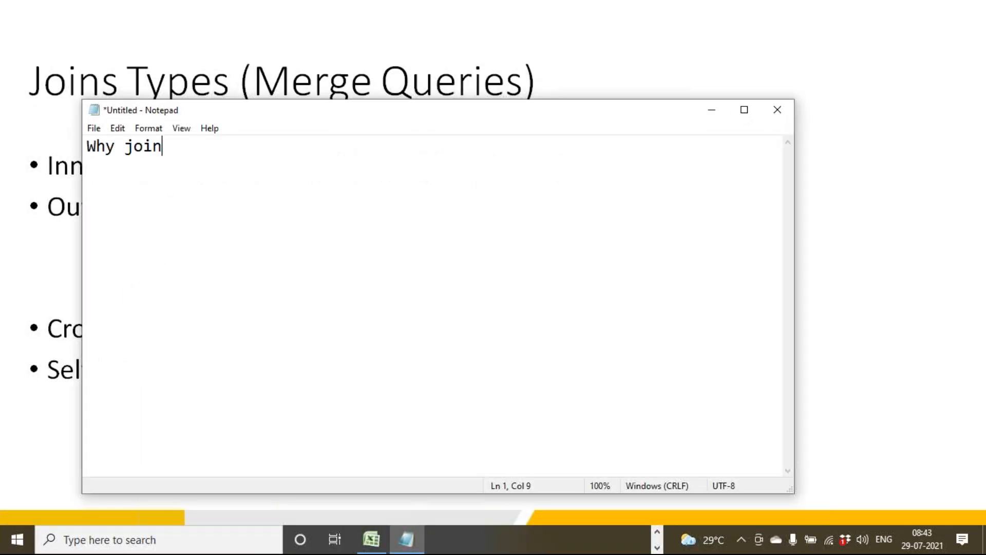
- Underline the heading with a row of dashes and add the point "1. To get the data from multiple tables/queries"
key(Return)
text(------------------- 1. )
text(To get the )
text(data from )
text(multi)
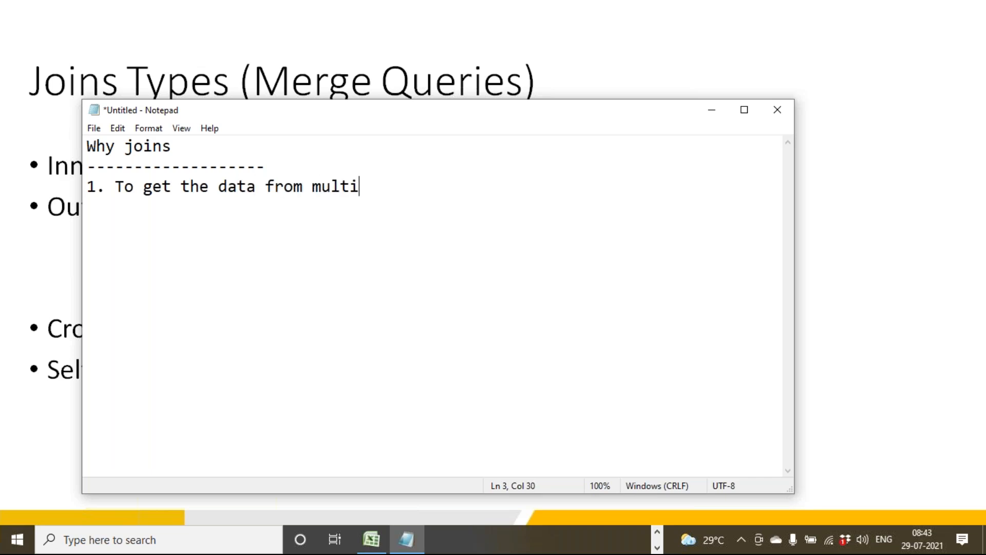
text(ple tables/queries)
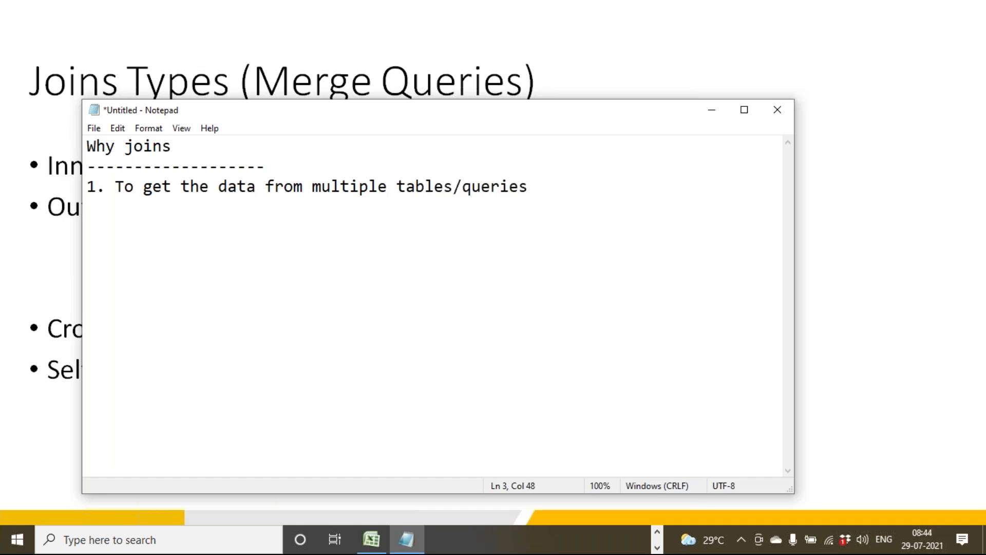
- Bring up the Power Query Editor behind the Notepad note and highlight the text of the first point
click(657, 529)
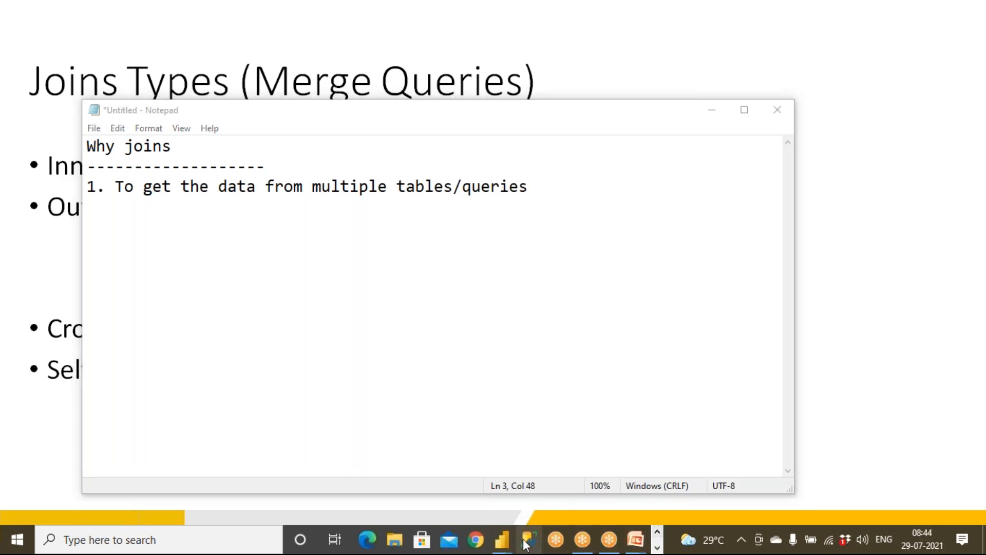
mouse_move(501, 540)
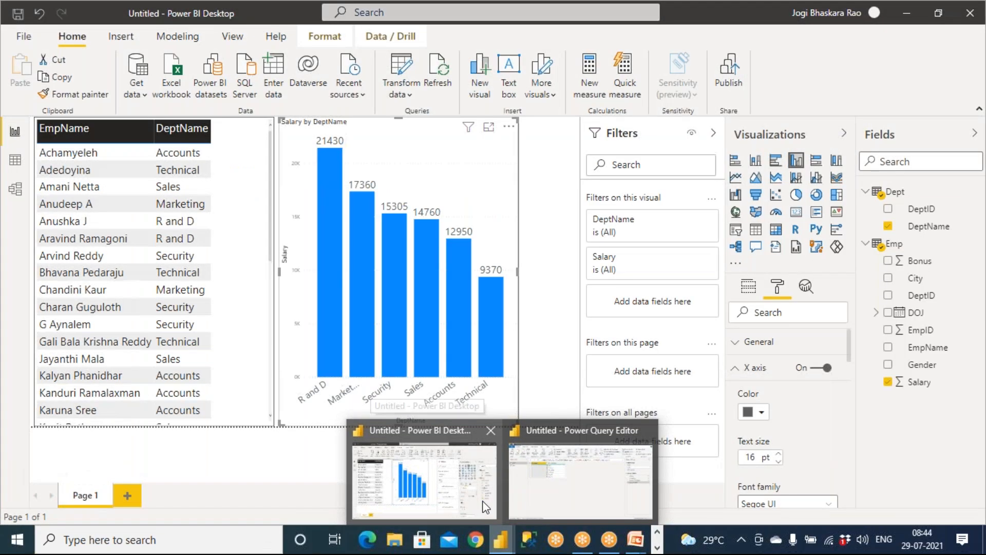
click(546, 496)
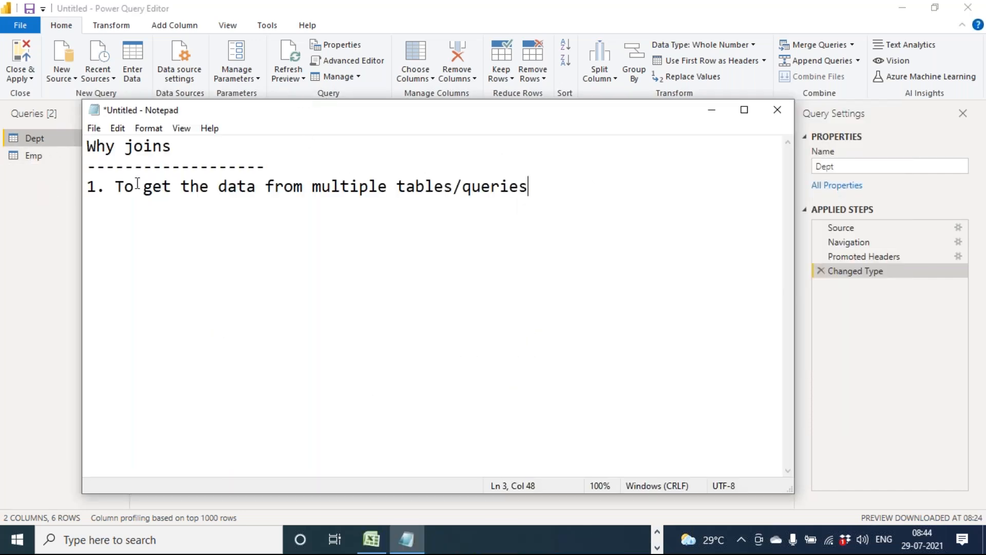
drag(115, 186, 535, 185)
click(537, 185)
- Add the second point "2. We must have common column to join the tables/queries/data set" to the note
key(Return)
text(2. We must have common column )
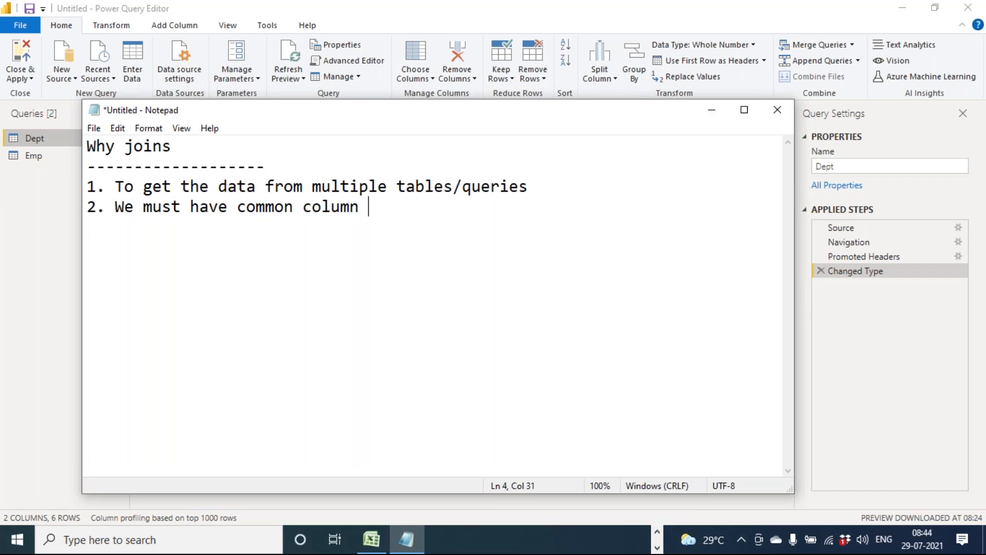
text(to join )
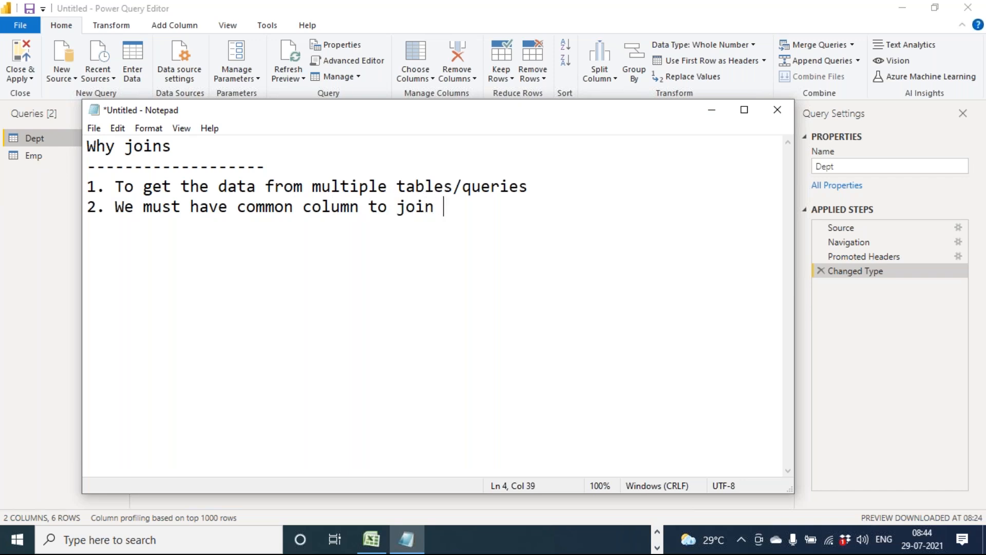
text(the ta)
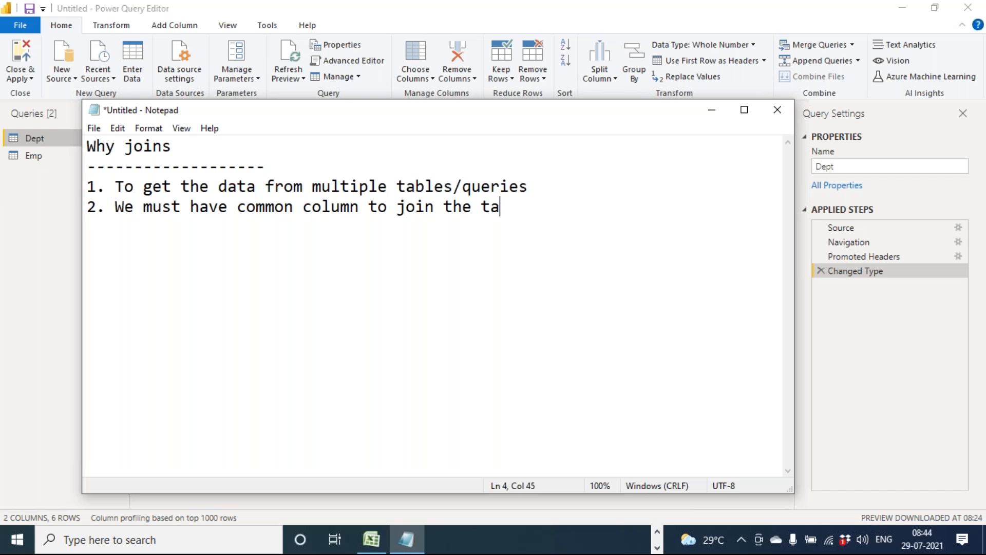
key(BackSpace)
key(BackSpace)
text(tables/queries/daat)
key(BackSpace)
key(BackSpace)
text(ta set)
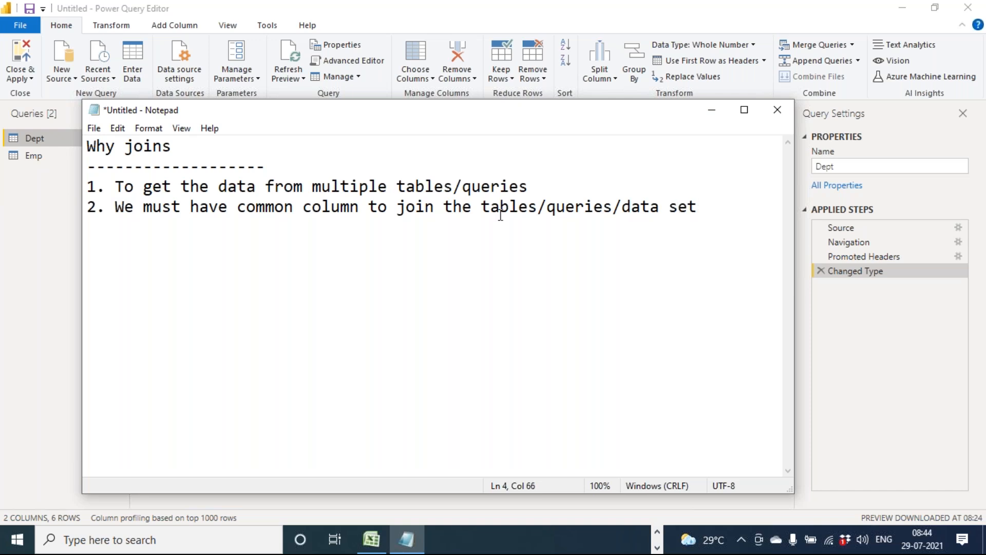
- Switch to the Employee workbook in Excel and highlight the DeptID column from its header through 50 on the Dept sheet
click(371, 539)
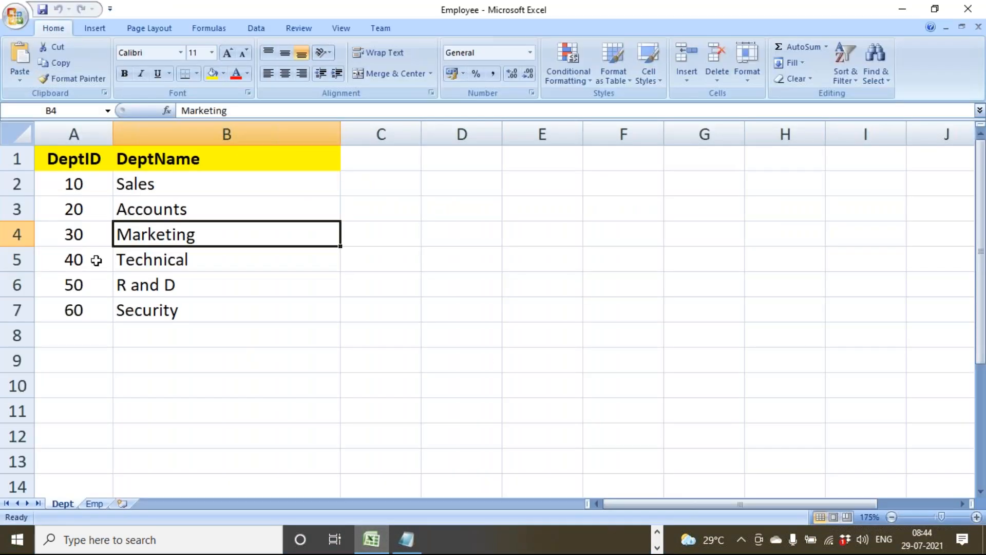
key(ctrl+Home)
drag(73, 160, 73, 284)
- Delete the DeptID column from the Emp sheet, highlight the remaining employee data and compare it with the Dept sheet
click(96, 502)
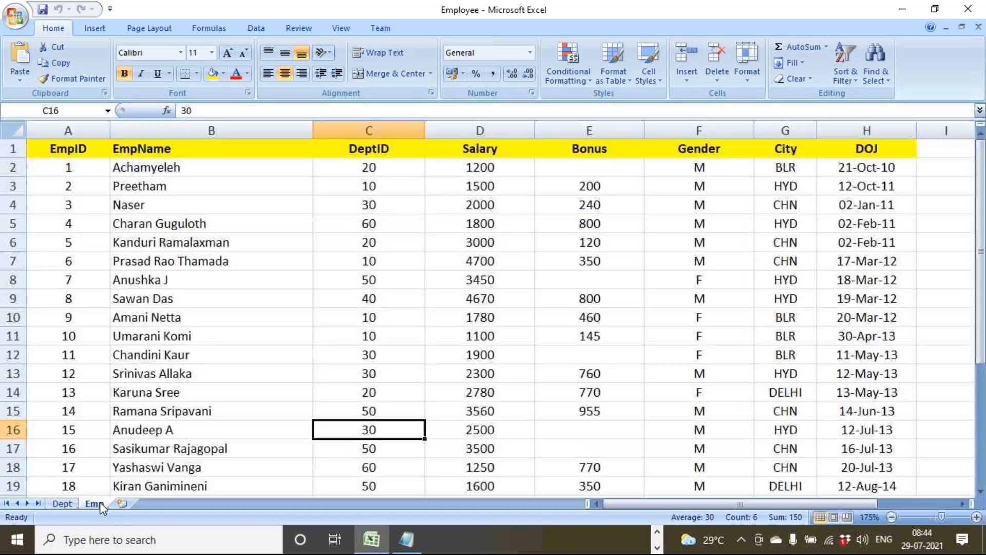
click(366, 132)
right_click(370, 141)
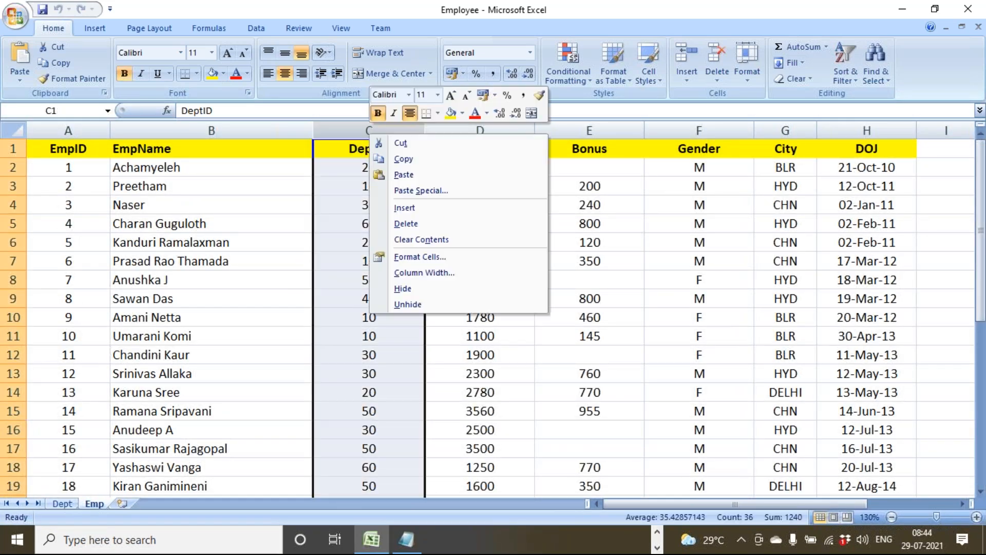
click(401, 218)
drag(77, 149, 807, 355)
click(75, 504)
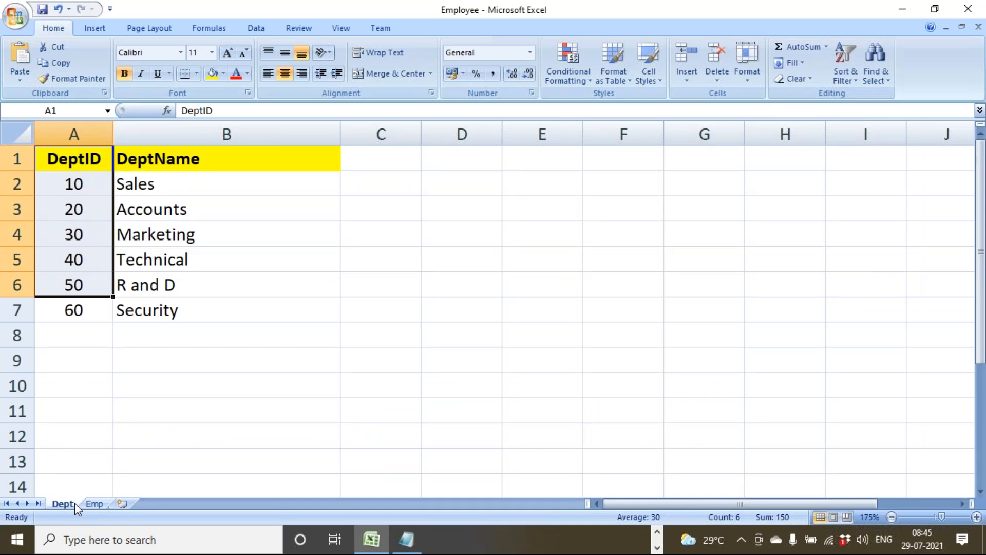
click(92, 504)
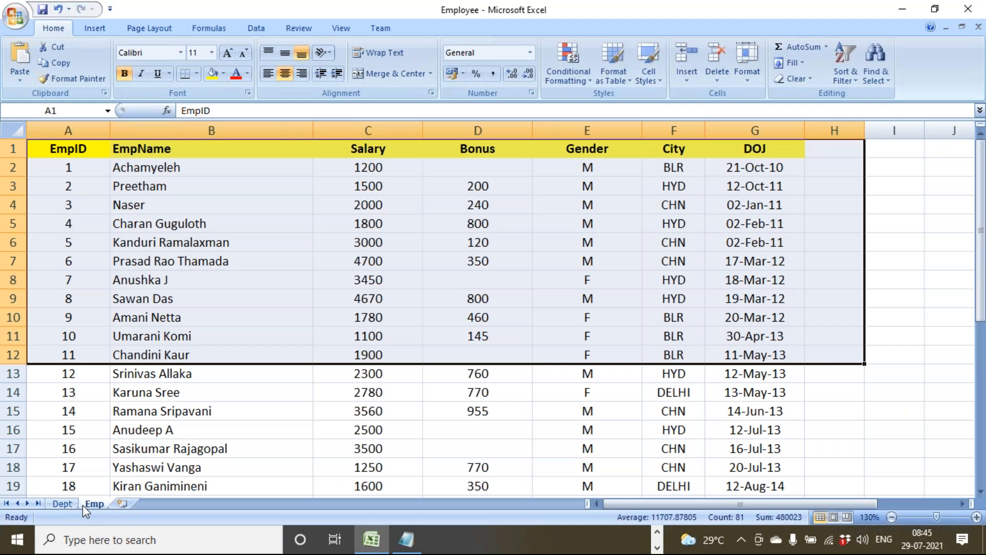
- Undo the deletion of the DeptID column on the Emp sheet, then save and close the Employee workbook
key(ctrl+z)
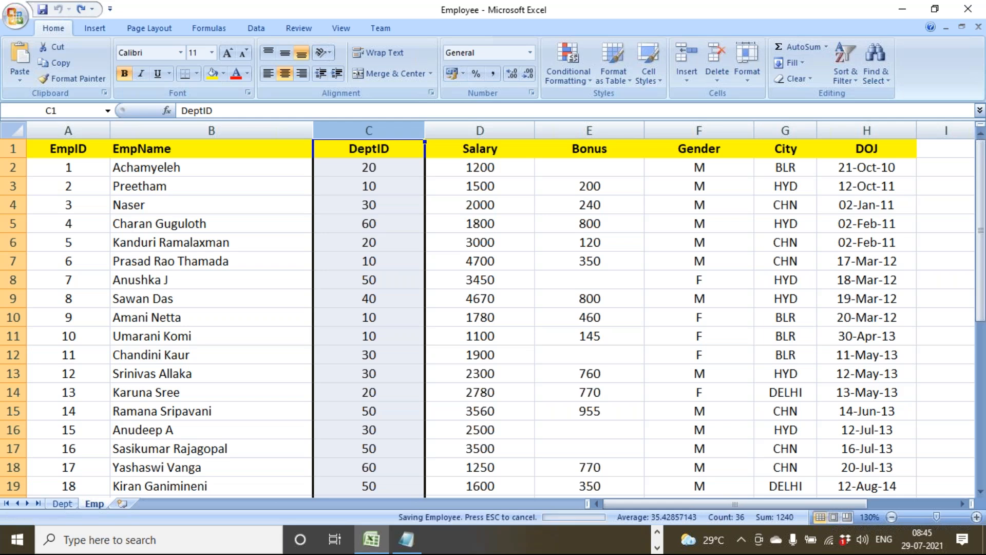
click(972, 10)
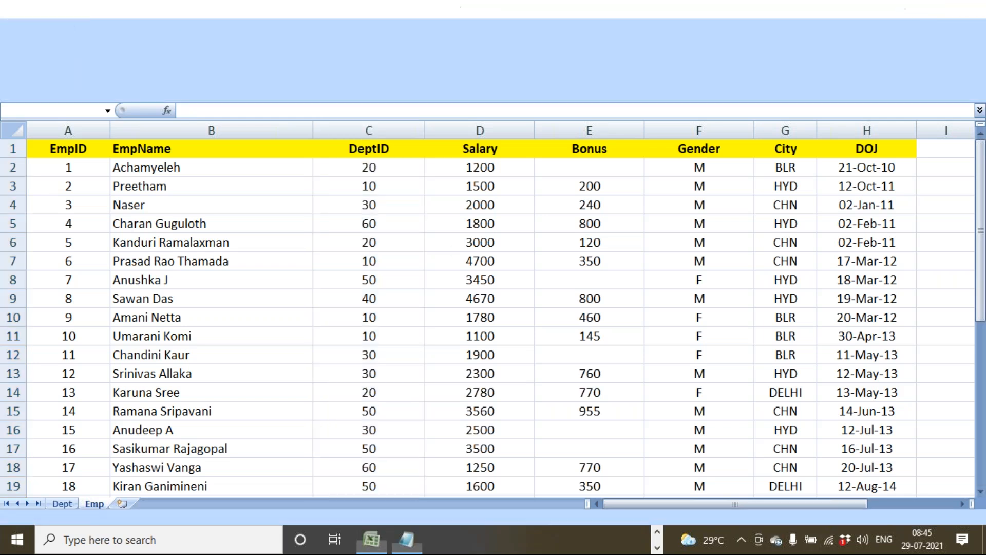
- Highlight "common column", the first point, the "Why joins" heading and the second point in the Notepad note
drag(237, 208, 361, 208)
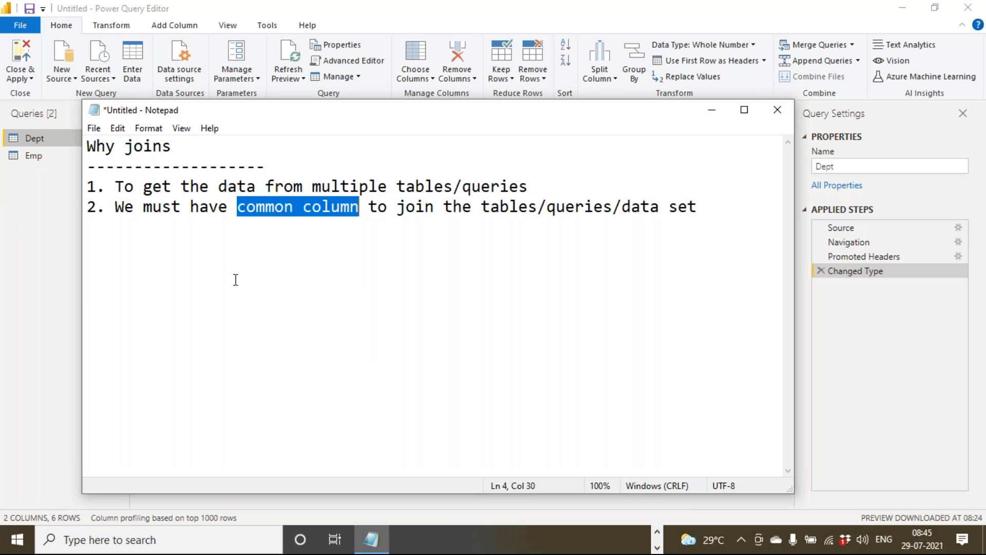
click(204, 264)
click(116, 186)
drag(116, 186, 533, 186)
drag(89, 149, 195, 152)
click(116, 205)
drag(119, 206, 612, 206)
- Add the heading "SQL" below the two points, leaving a blank line above it, and underline it with dashes
click(718, 212)
key(Return)
text(SQL)
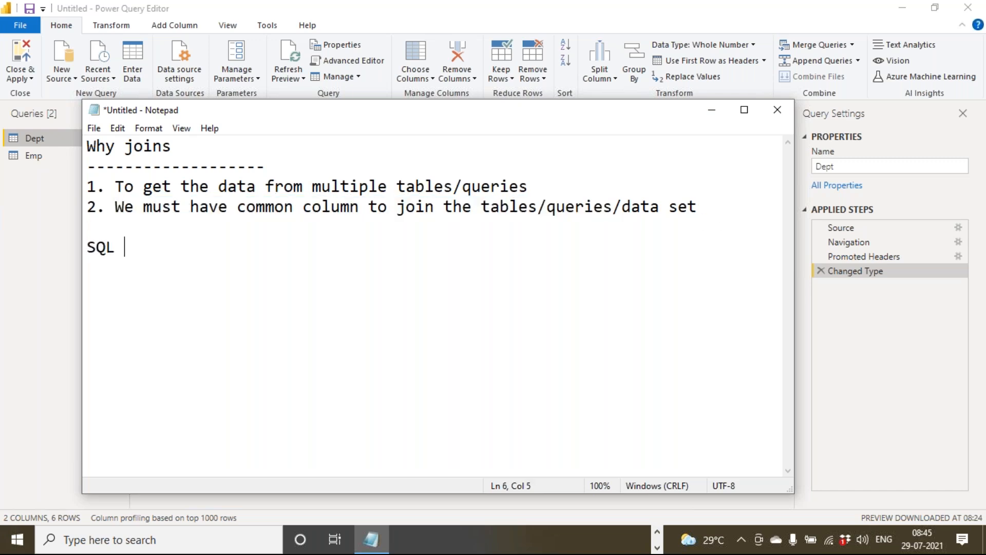
key(Return)
text(-------------------)
- Write "Note: We can join 255 tables" under the SQL heading
key(Return)
text(Note: W)
text(w)
key(BackSpace)
key(BackSpace)
text(e ca)
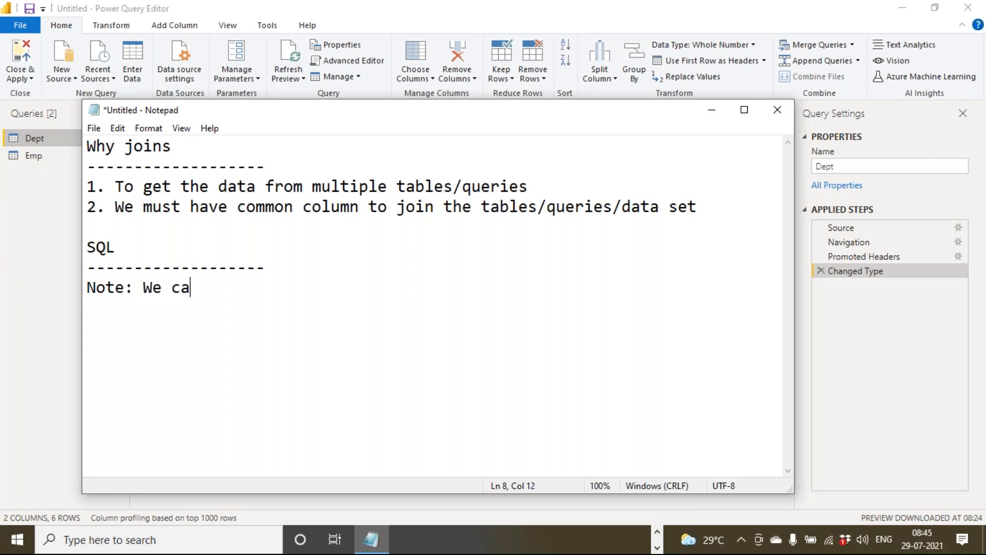
text(n join 2)
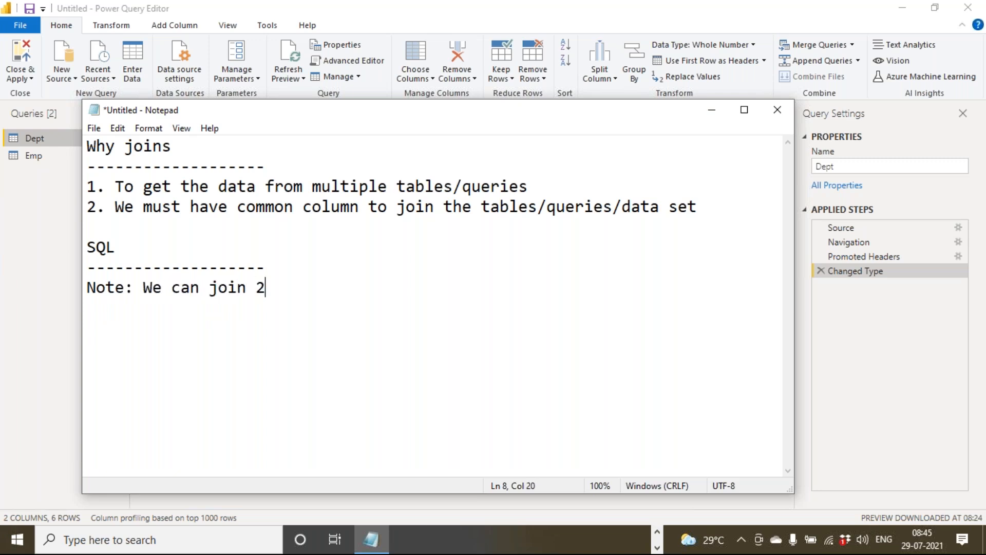
text(55 tables)
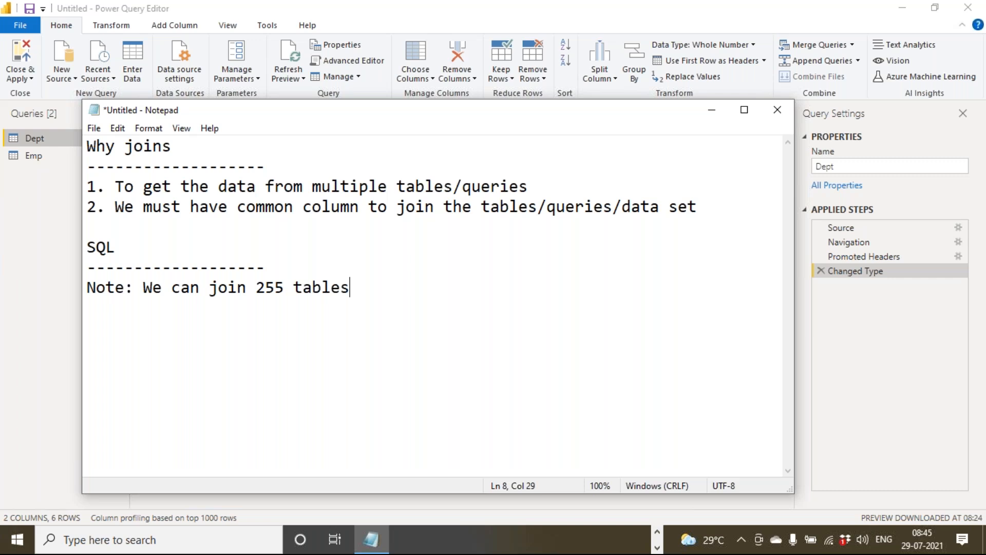
- Add the heading "PBI" after a blank line and underline it with a row of dashes
key(Return)
key(Return)
text(PBI)
key(Return)
text(------------------------------)
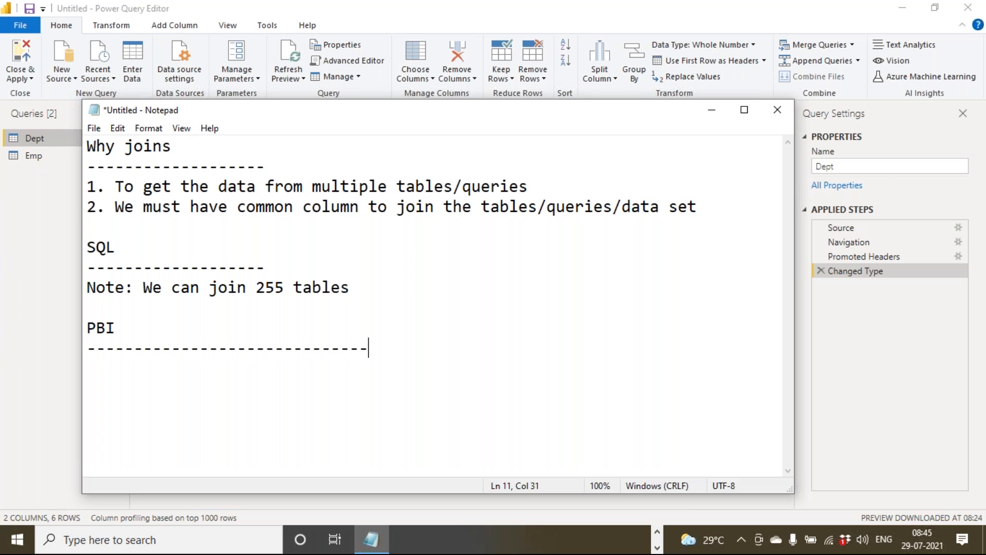
- Copy the SQL note line under the PBI heading and change it to "Note: We can join 2 tables"
drag(88, 288, 351, 290)
key(ctrl+c)
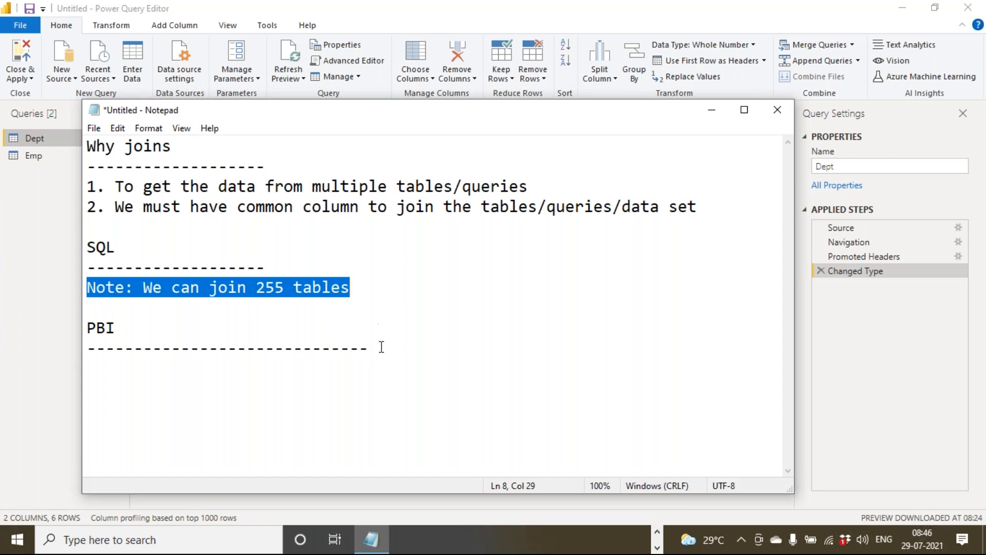
click(378, 346)
key(Return)
key(ctrl+v)
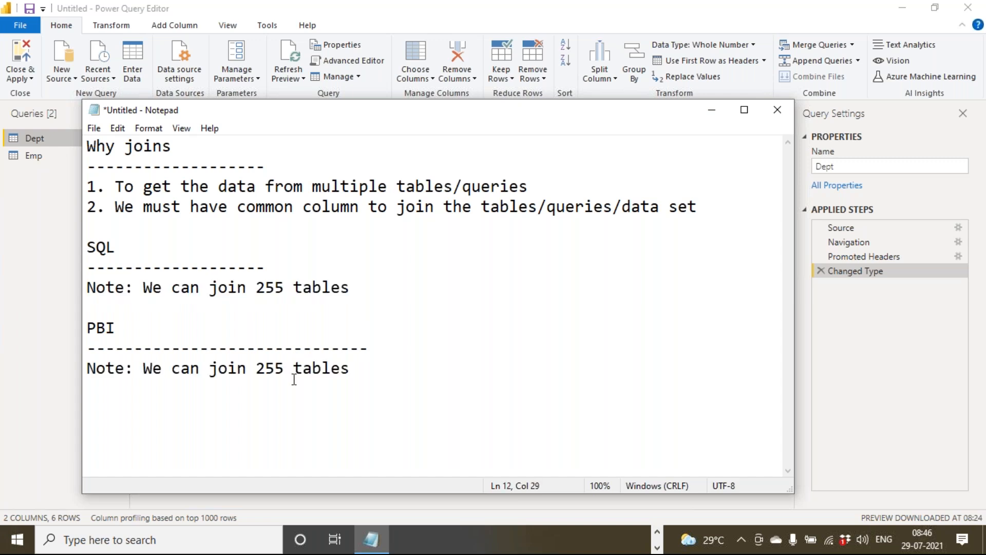
click(266, 369)
key(Delete)
key(Delete)
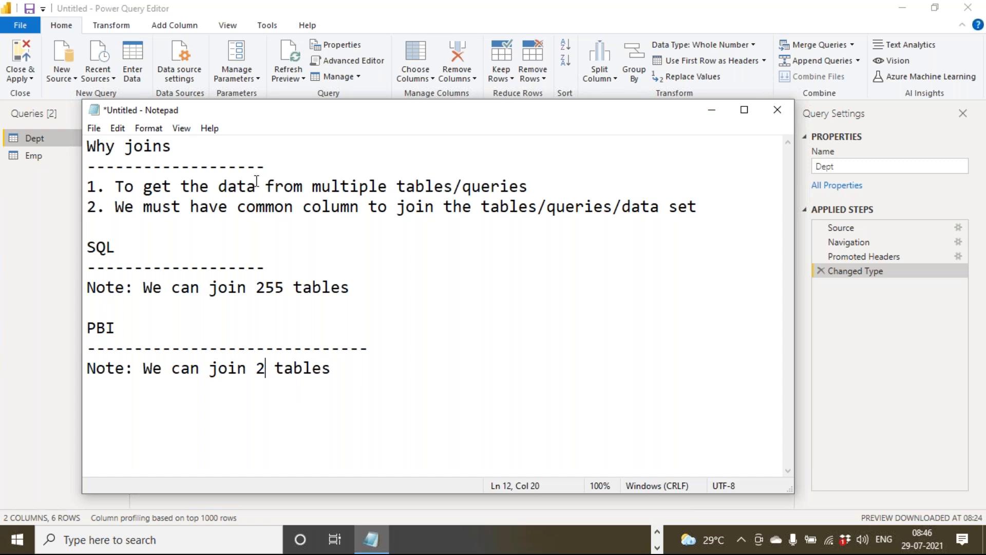
- Maximize the note and add the heading "Join Types", underlined with dashes, after a blank line at the end
double_click(341, 111)
drag(32, 102, 304, 102)
click(289, 261)
key(Return)
key(Return)
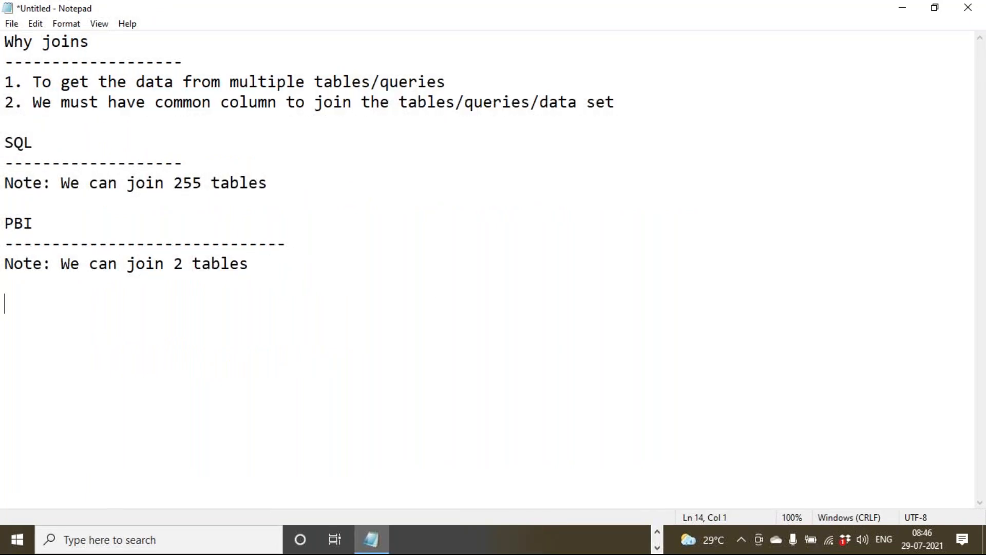
text(Join Types)
key(Return)
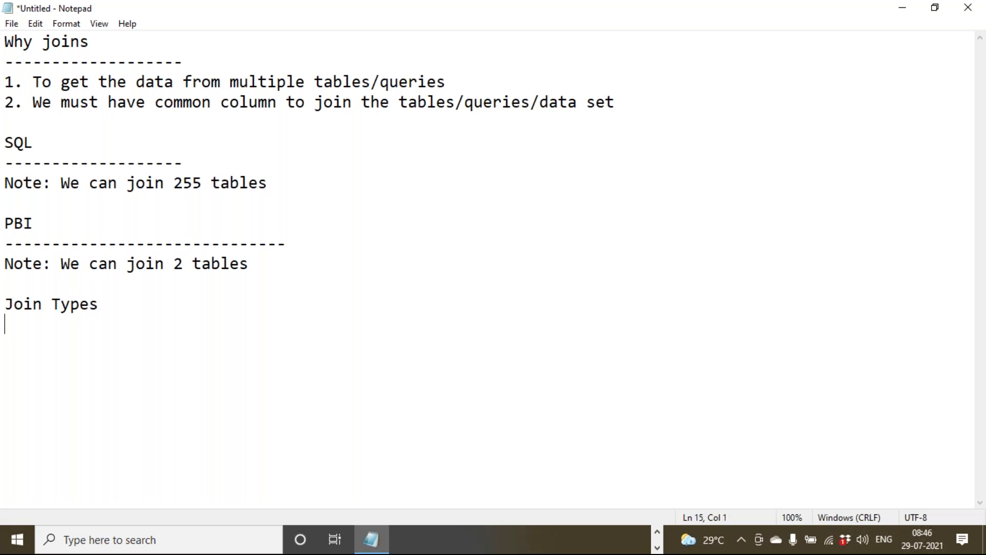
text(---------------------)
- List "1. Inner Join" and "2. Outer Join" under the Join Types heading
key(Return)
text(1. Inner Join)
key(Return)
text(w2)
key(BackSpace)
key(BackSpace)
text(2. Ouetr)
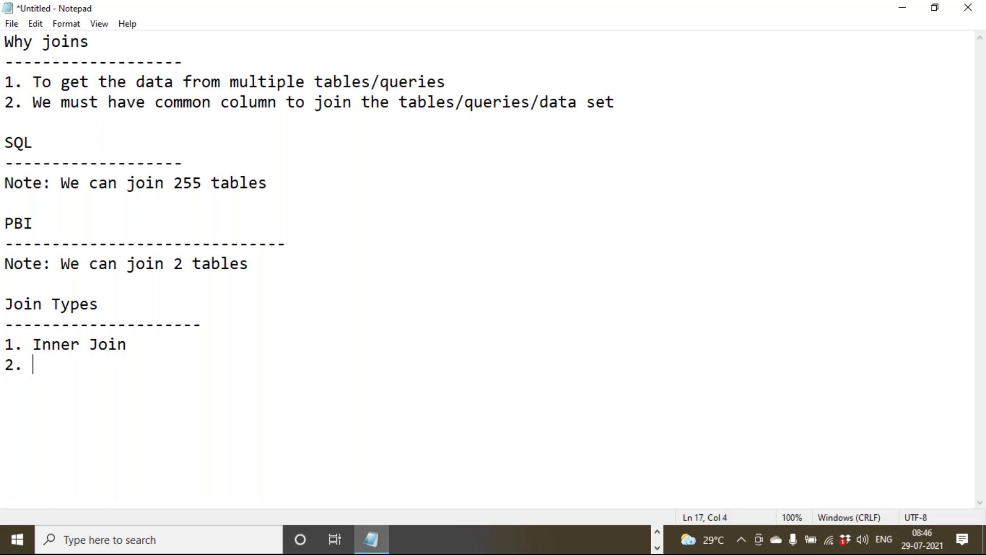
key(BackSpace)
key(BackSpace)
key(BackSpace)
text(ter Join)
- Add "3. Cross Join" and "4. Self Join" to the list, spacing the last entry so its "Join" aligns with the others
key(Return)
text(3. C)
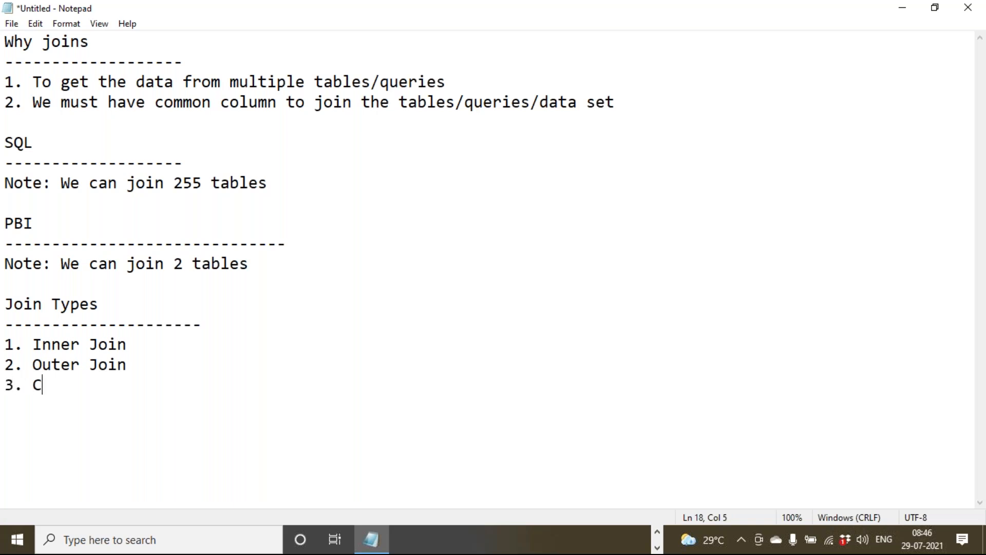
text(ross Join)
key(Return)
text(4. )
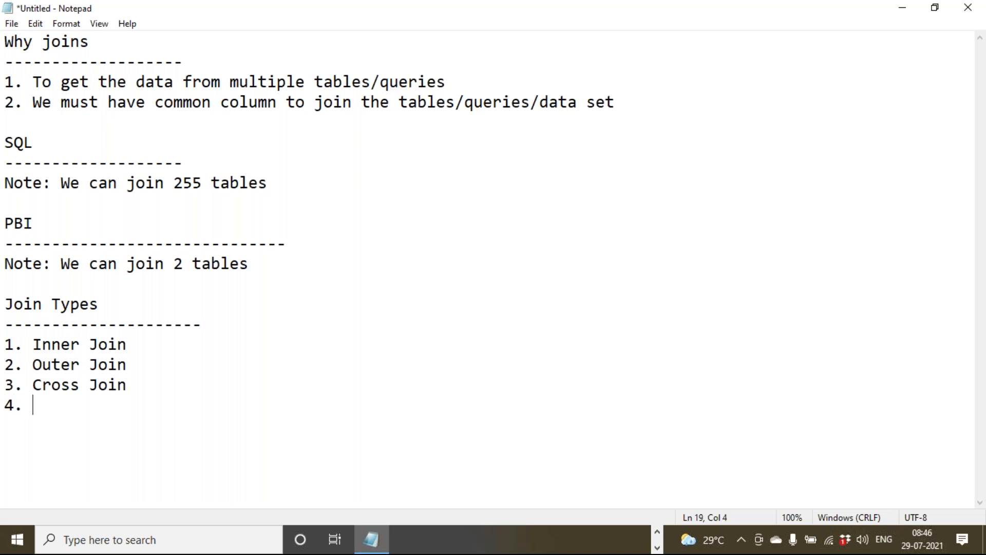
text(Self Join)
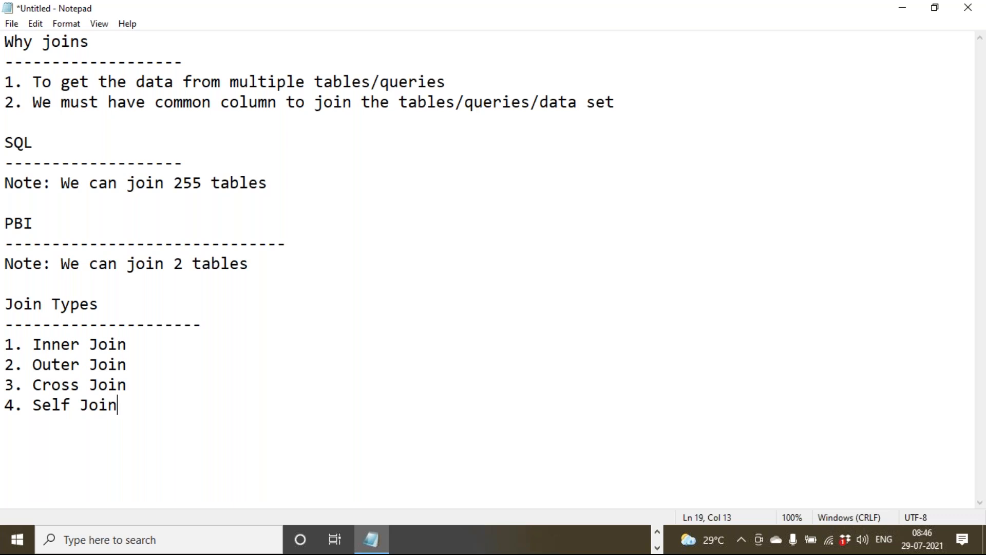
click(80, 405)
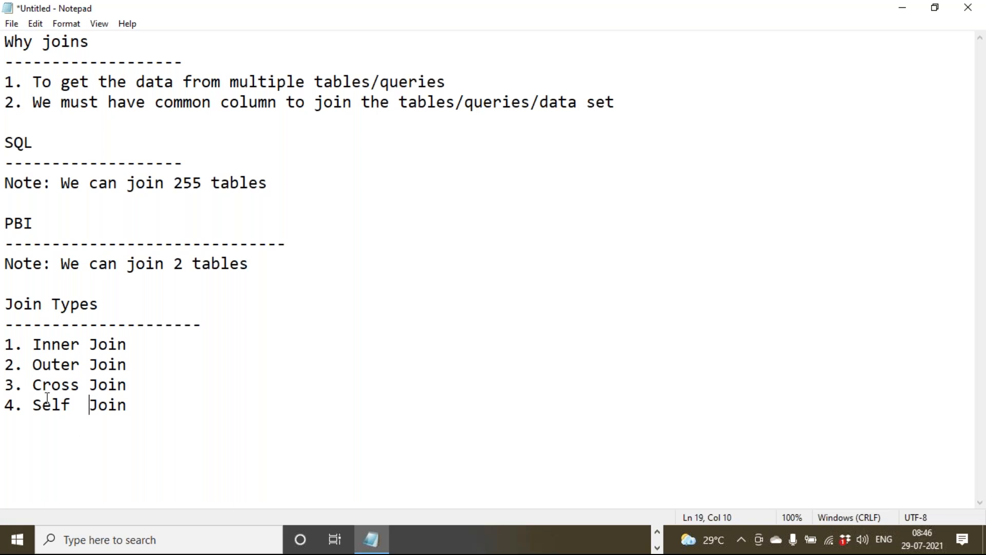
- Append "(Cartesian Product)" to the Cross Join entry
click(131, 385)
text((cartesian Product))
key(Left)
key(Left)
key(Left)
key(Left)
key(Left)
key(Left)
key(Left)
key(Left)
key(Left)
key(Left)
key(Left)
key(Left)
key(Left)
key(Left)
key(Left)
key(Left)
key(Left)
key(Left)
key(shift+Right)
text(C)
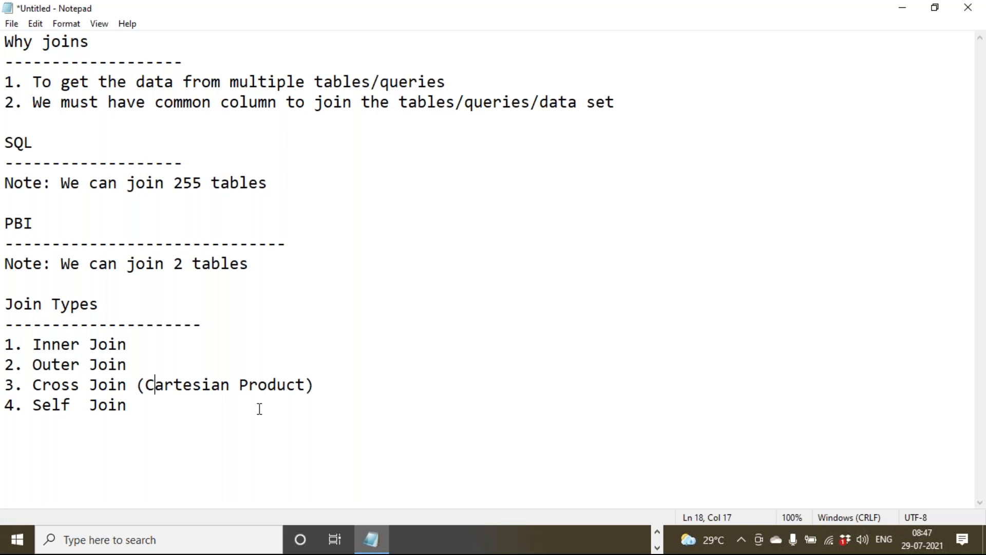
- Extend the Join Types heading with "- SQL/PBI/Hadoop/DS/...."
click(146, 312)
text(- SQL/P)
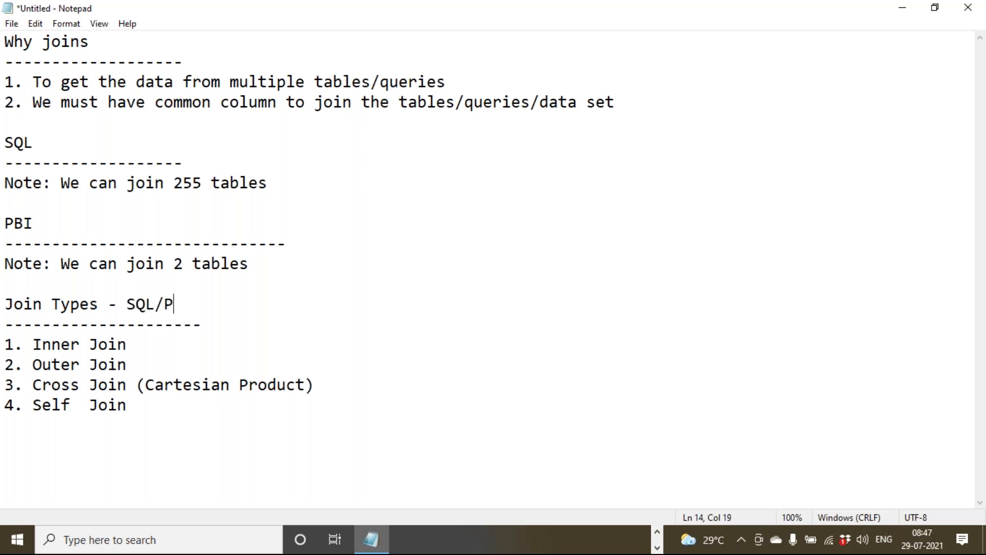
text(BI/Hadoop/DS/)
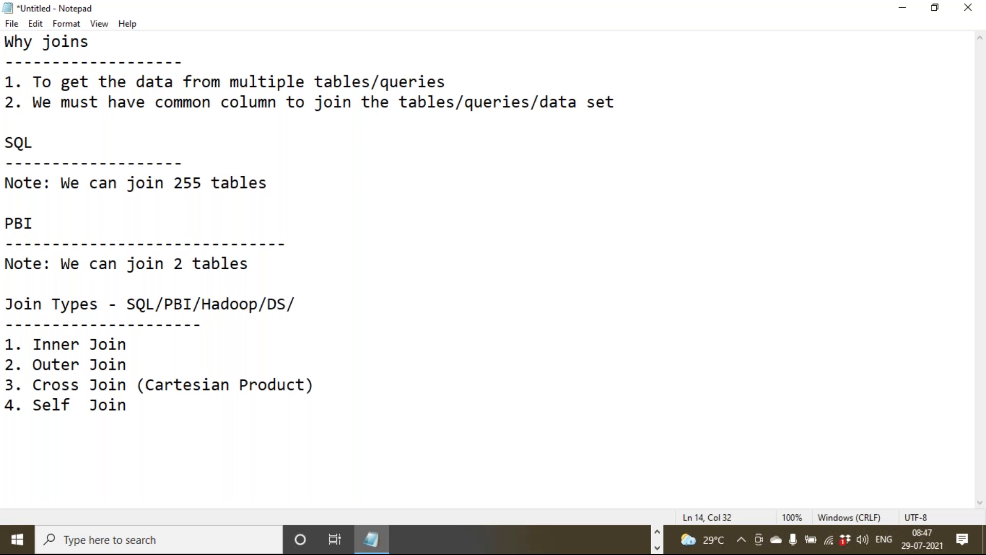
text(....)
click(657, 536)
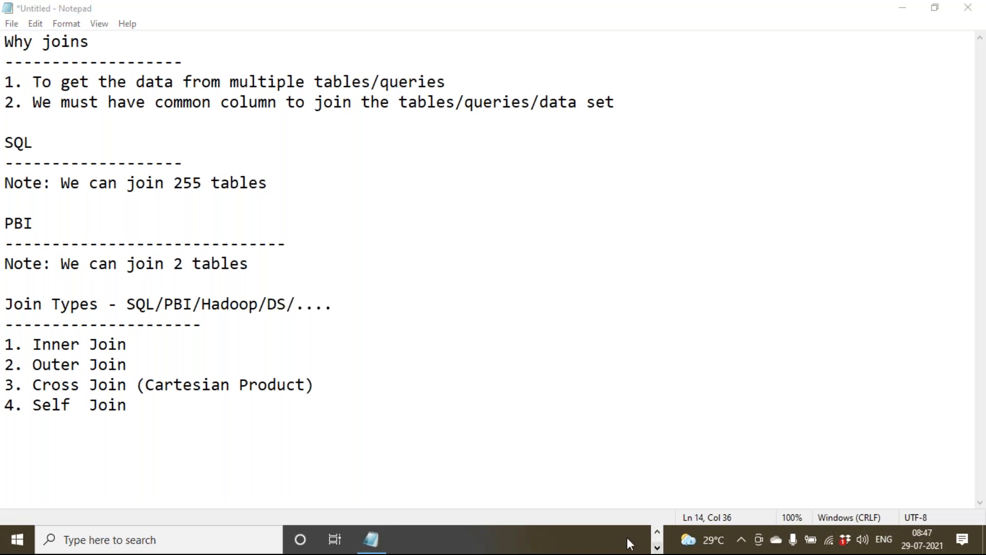
click(657, 536)
mouse_move(609, 541)
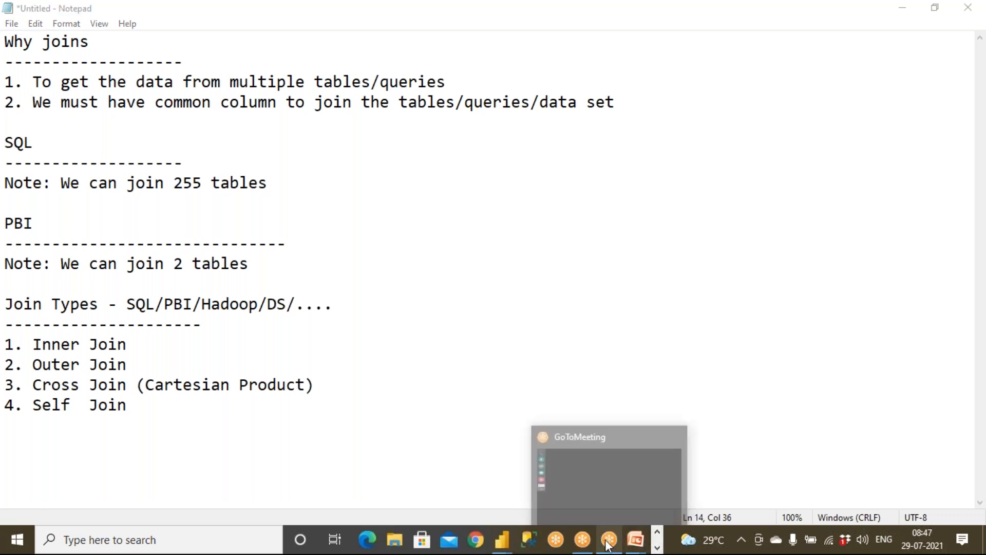
click(154, 540)
text(paint)
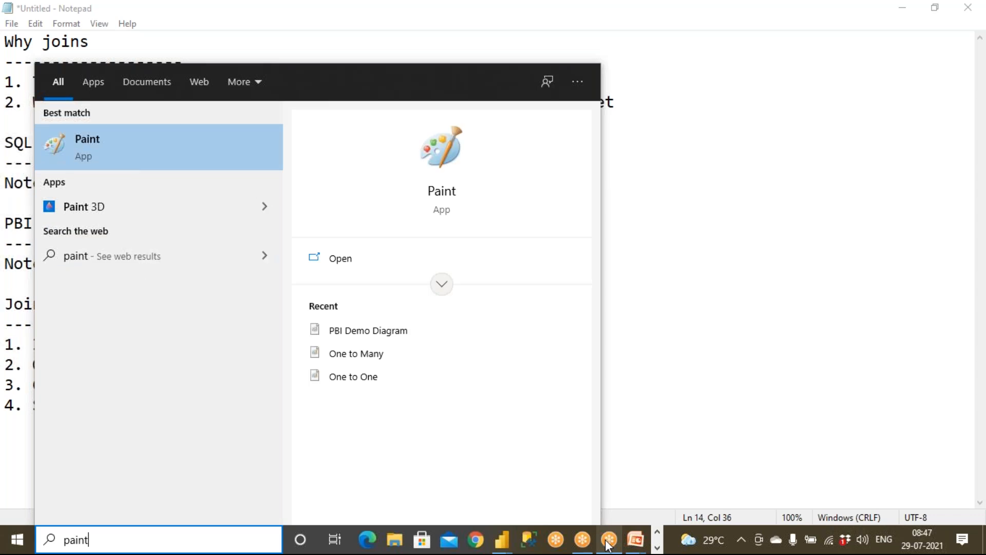
click(691, 216)
- Highlight the opening words of the first point, from "To get the data" up to "tables"
click(32, 83)
drag(32, 82, 362, 82)
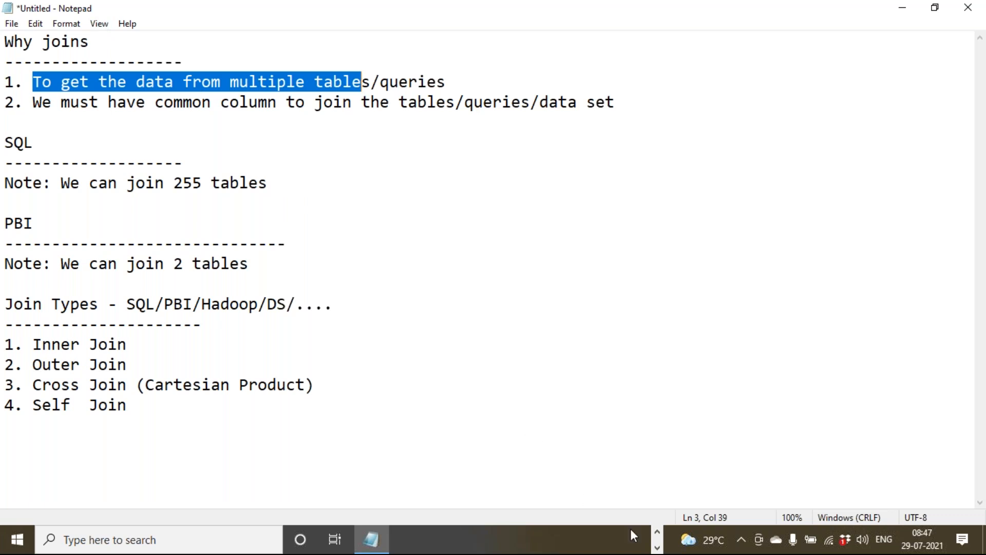
- Find the Paint app through the Windows search and open it with a blank canvas
click(658, 548)
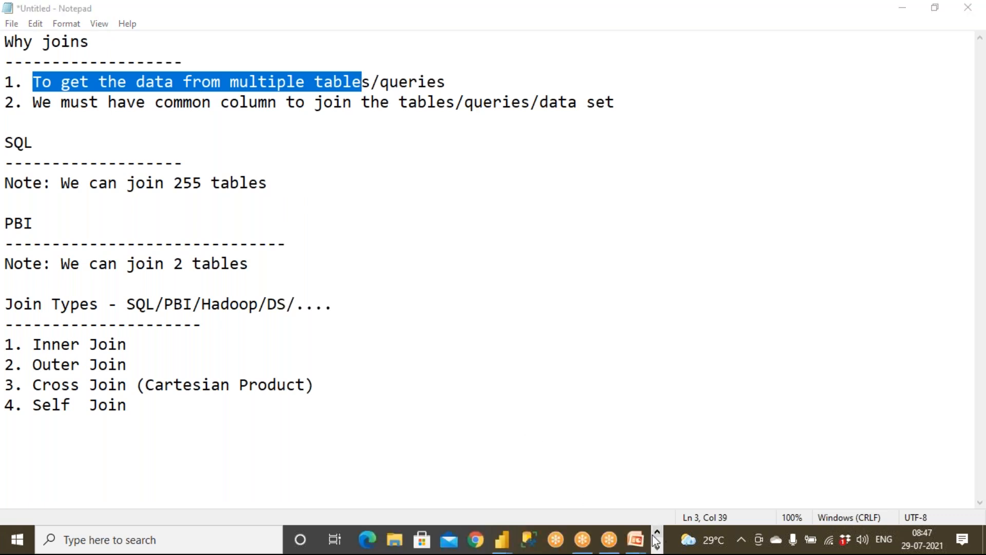
click(657, 548)
key(super)
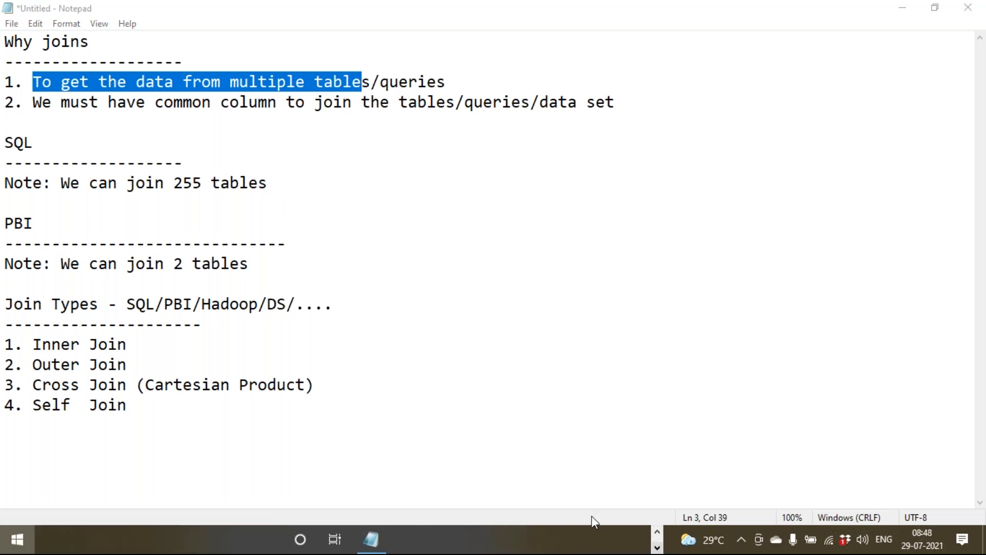
text(paint)
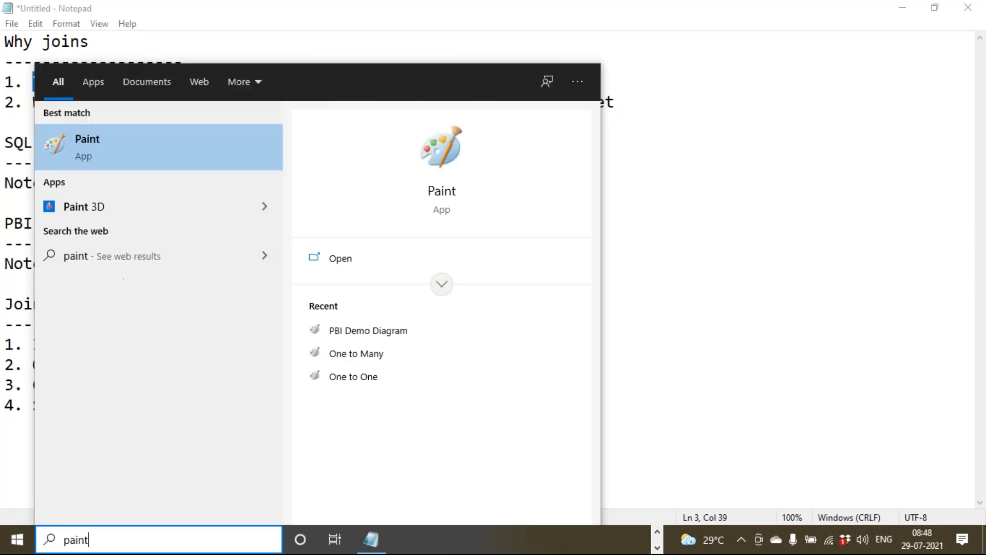
click(132, 164)
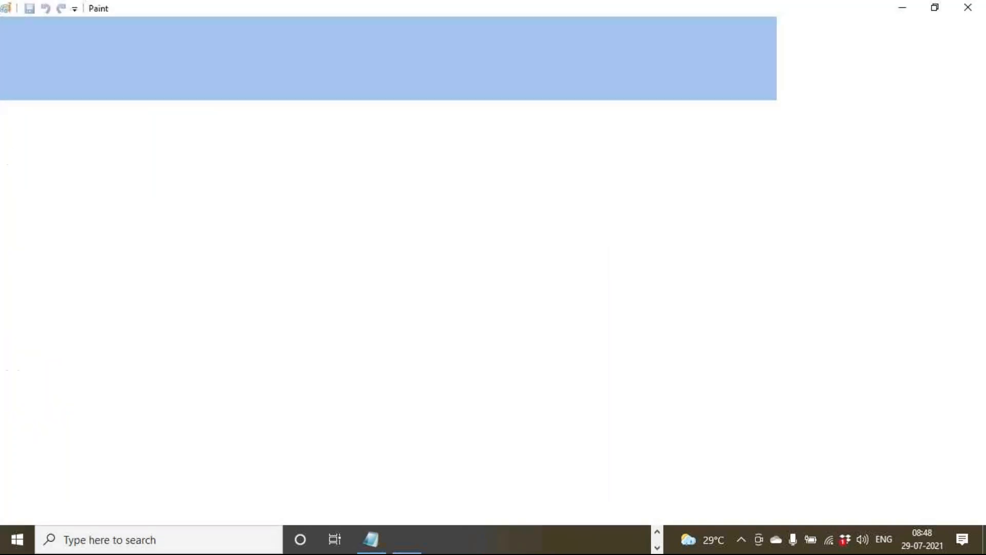
- Draw two tall, narrow ellipses of similar size side by side in the upper-left area of the canvas
click(304, 45)
drag(61, 121, 134, 284)
drag(179, 125, 246, 284)
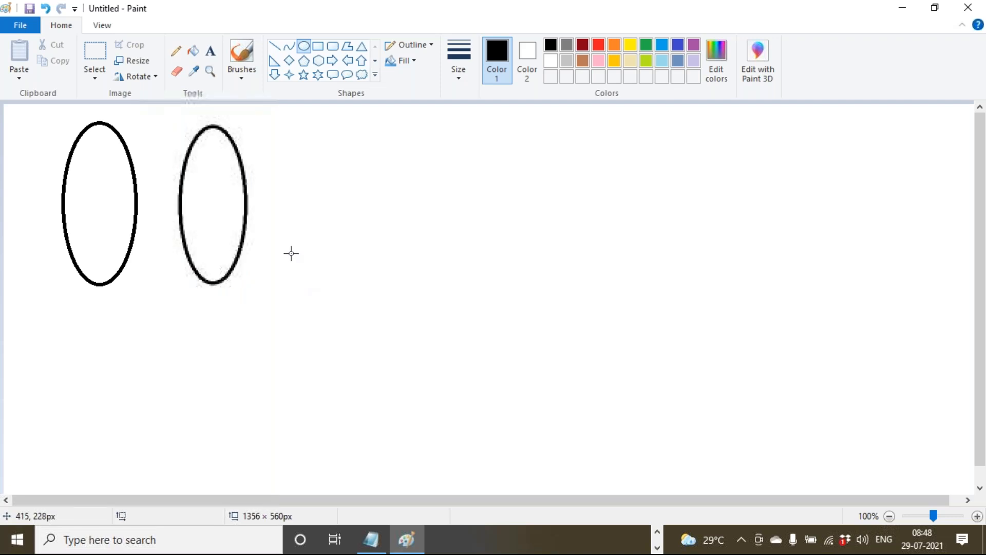
- Label the first ellipse "A" and the second ellipse "B" with text placed just below each one
click(210, 50)
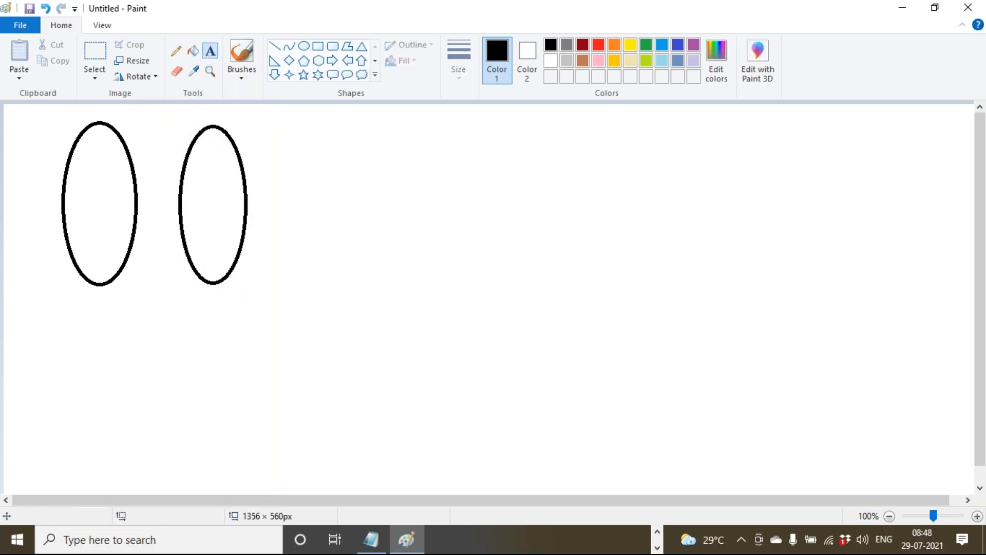
click(89, 286)
text(A)
click(202, 308)
click(205, 289)
text(B)
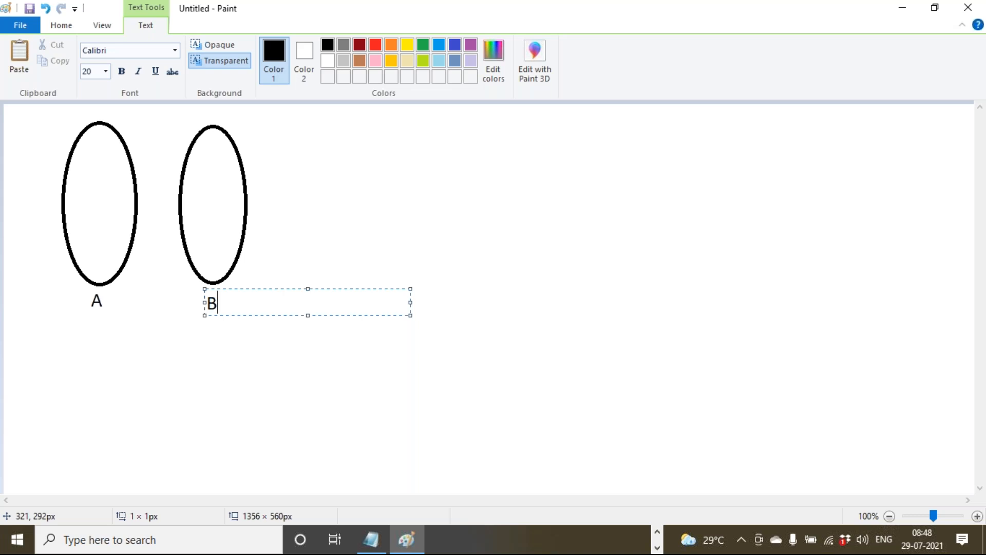
click(291, 236)
- Write the values 1, 2, 3, 4 and NULL on separate lines inside ellipse A, keeping them within its outline
drag(89, 140, 294, 165)
text(1)
key(Return)
text(2)
key(Return)
text(3)
key(Return)
text(4)
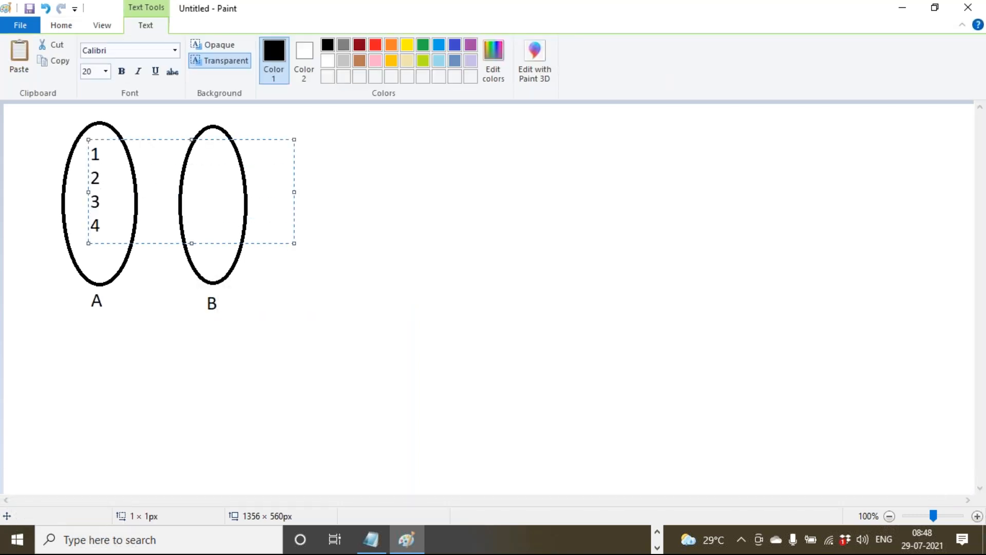
key(Return)
text(NULL)
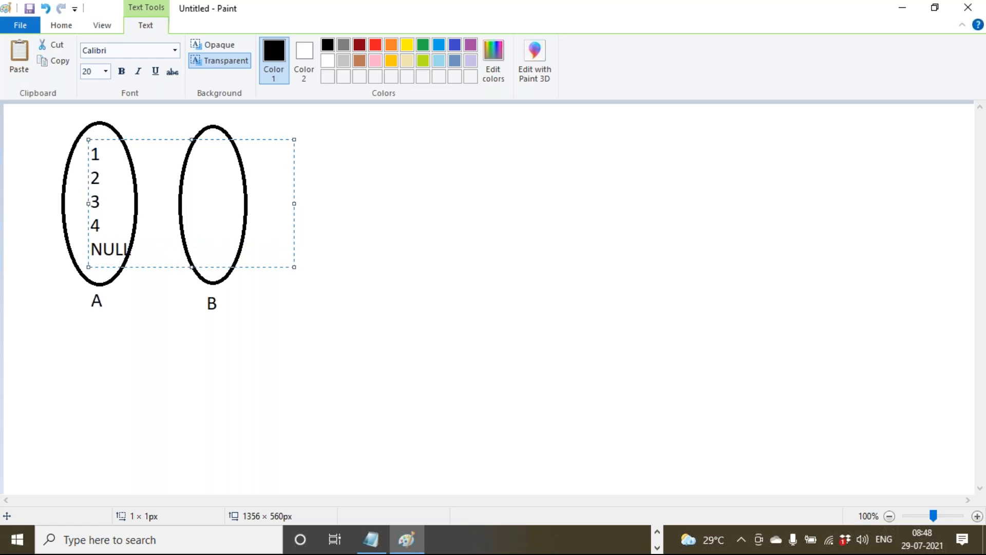
drag(87, 206, 77, 204)
click(140, 311)
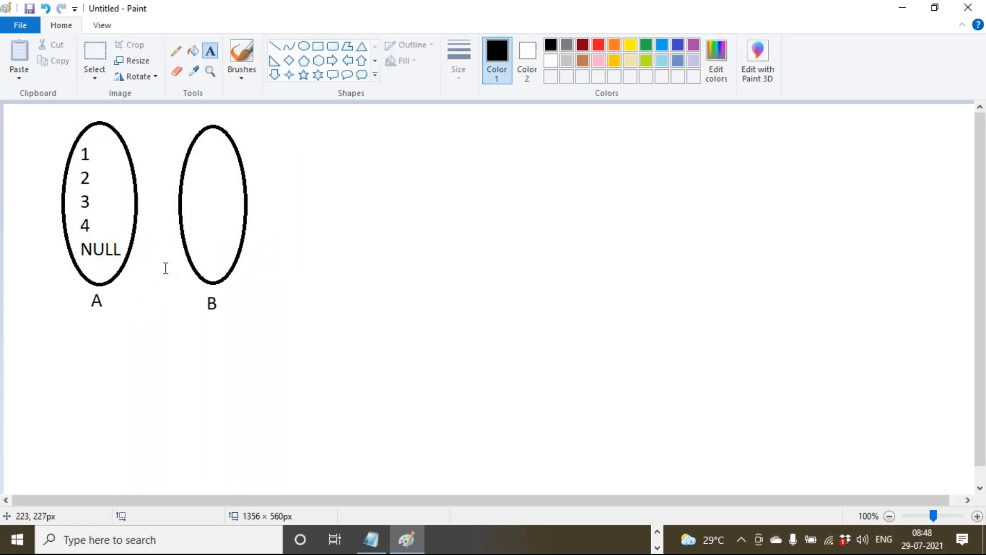
- Write the values 1, 2, 2, 3, 5 and 6 on separate lines inside ellipse B
click(203, 153)
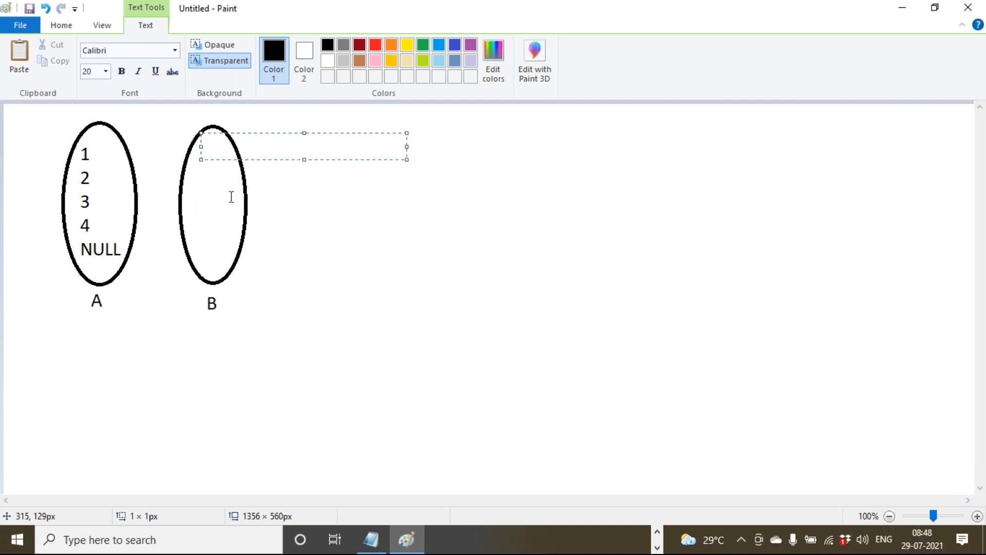
text(1)
key(Return)
text(2)
key(Return)
text(2)
key(Return)
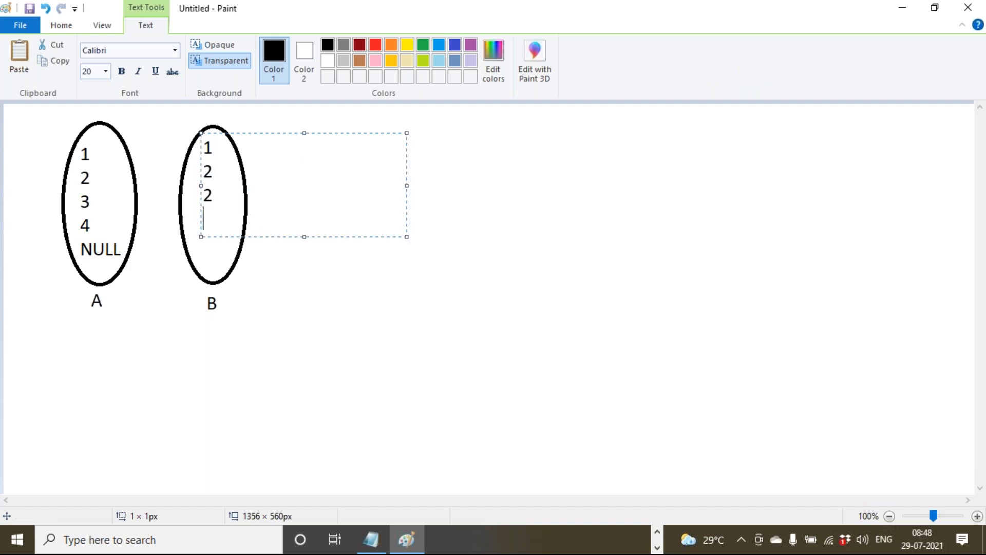
text(3)
key(Return)
text(5)
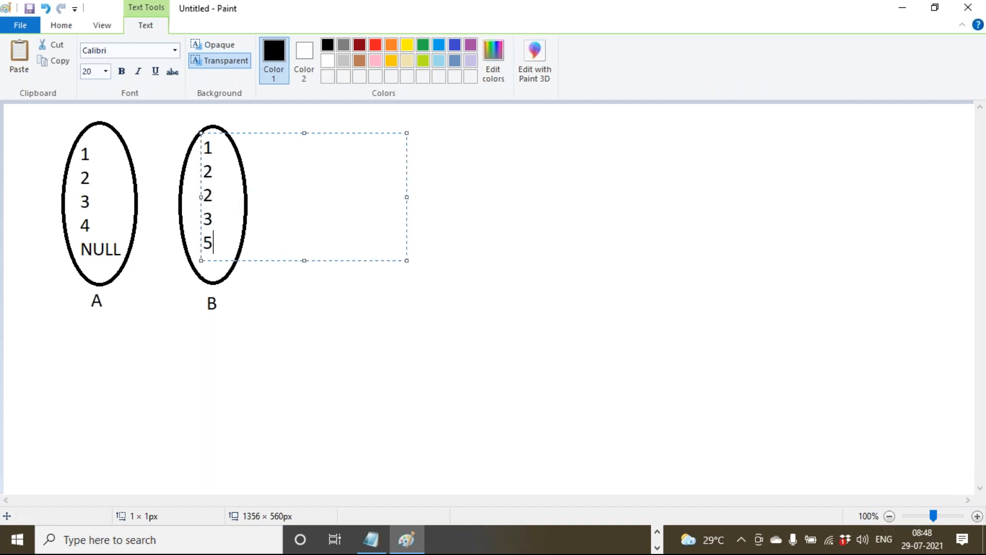
key(Return)
text(6)
text(N)
- Undo the values, labels and both ellipses until the canvas is blank
key(ctrl+z)
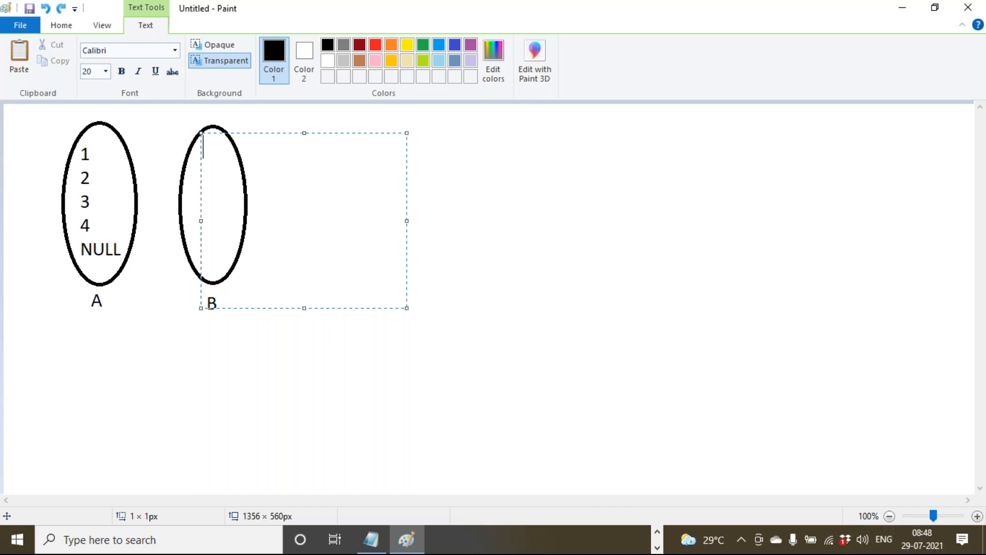
click(378, 367)
key(ctrl+z)
key(ctrl+z)
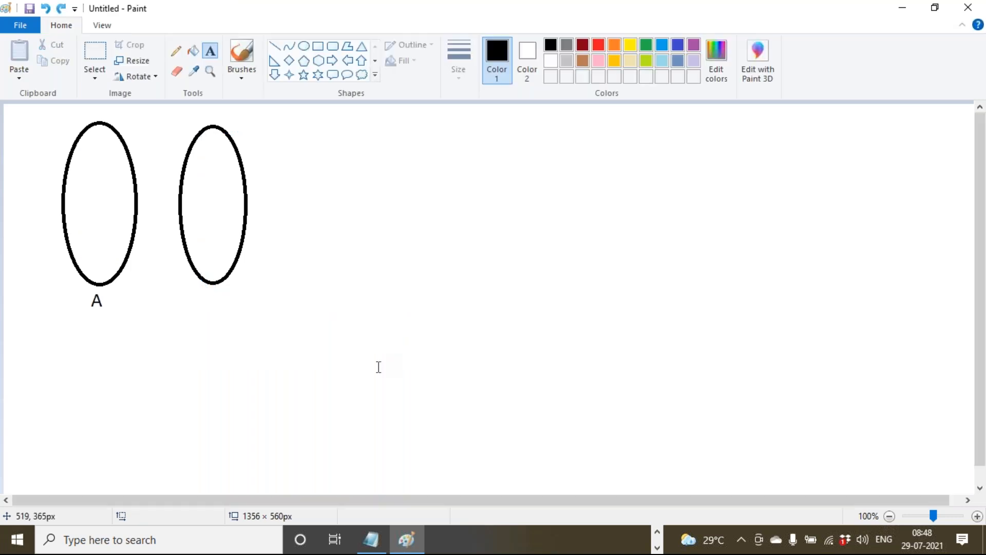
key(ctrl+z)
key(ctrl+z)
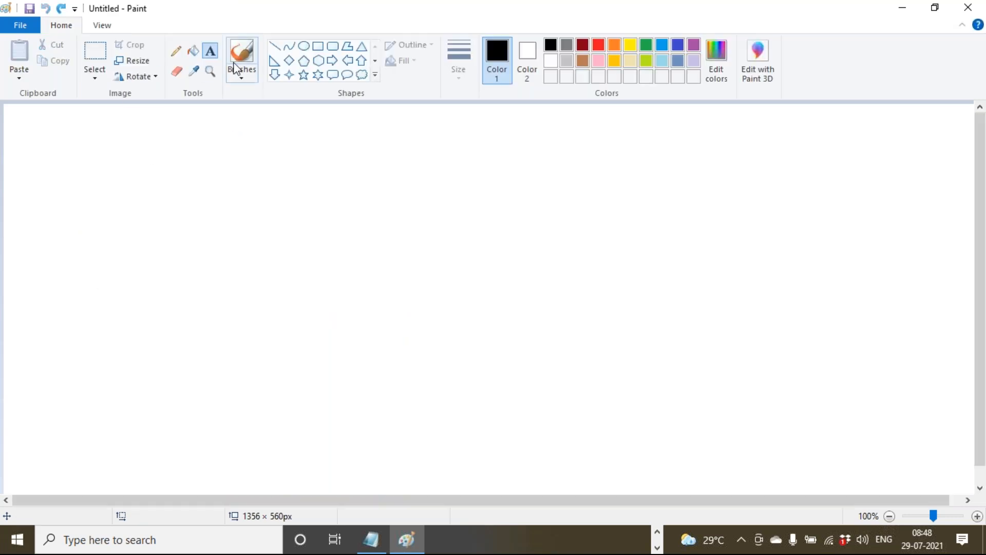
- Draw two tall ellipses side by side, making the second one larger at about 159 × 346 px
click(305, 51)
drag(95, 129, 189, 329)
drag(231, 135, 349, 386)
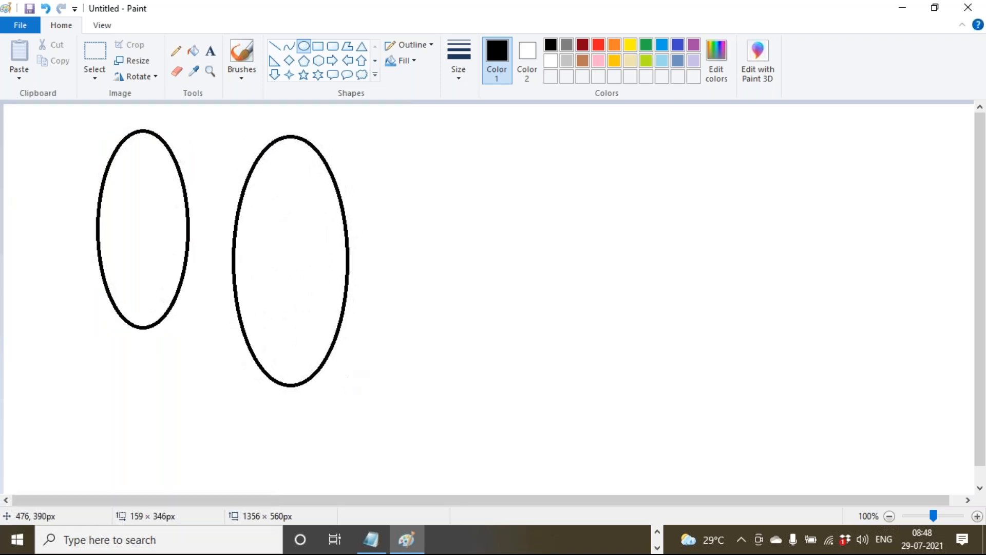
- Label the smaller ellipse "A" and the larger ellipse "B" with text below each one
click(210, 51)
drag(125, 337, 332, 364)
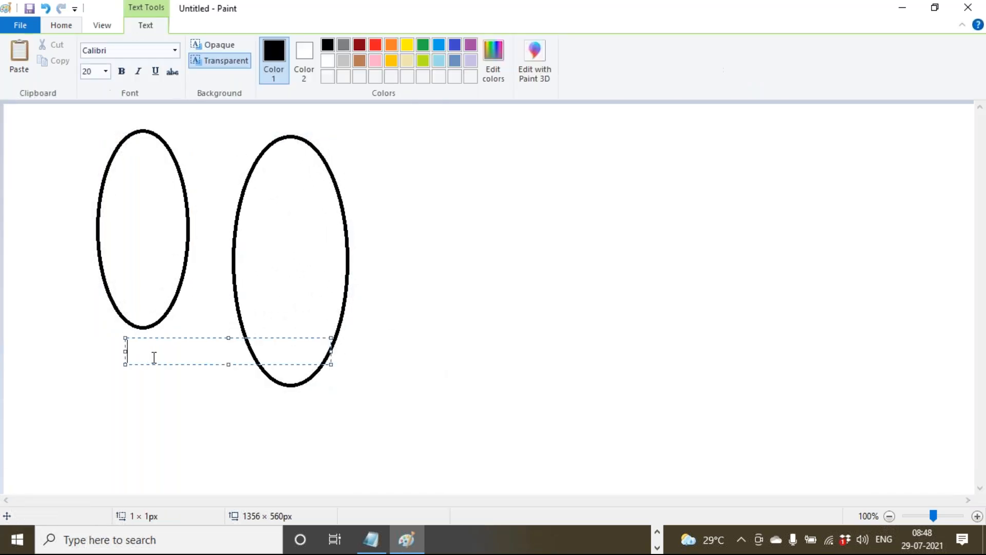
text(A)
click(273, 405)
click(272, 391)
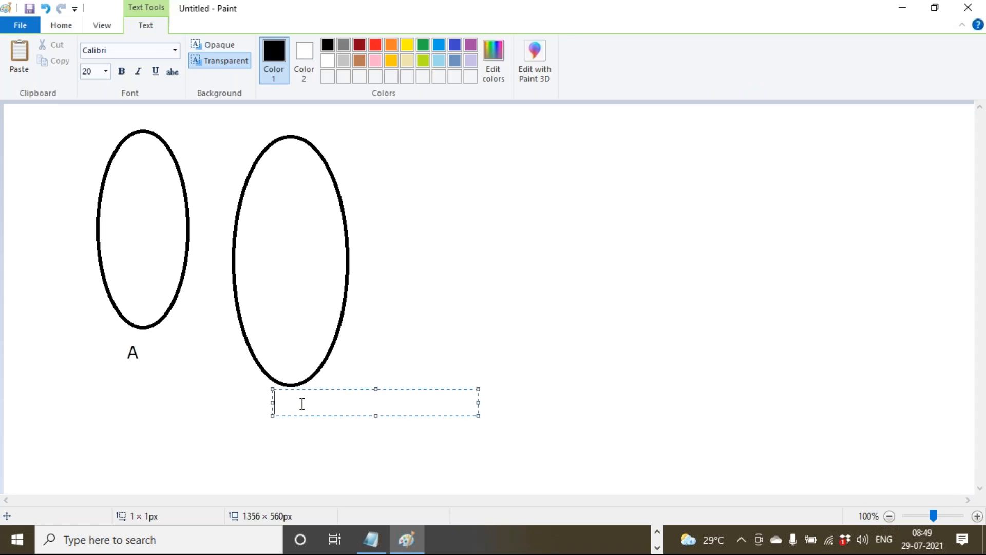
text(B)
click(128, 155)
- List the values 1, 2, 3, 4 and NULL on separate lines inside the smaller ellipse A
click(128, 154)
text(1)
key(Return)
text(2)
key(Return)
text(3)
key(Return)
text(4)
key(Return)
text(NULL)
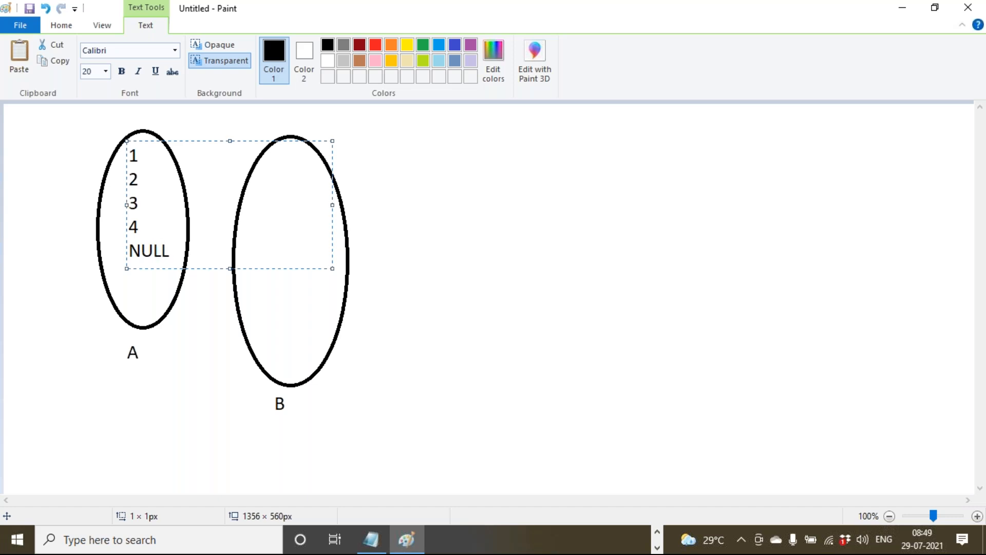
click(398, 213)
- List the values 1, 2, 3, 3, 5, 6, NULL and NULL on separate lines inside the larger ellipse B
click(282, 149)
text(1)
key(Return)
text(2)
key(Return)
text(3)
key(Return)
text(3)
key(Return)
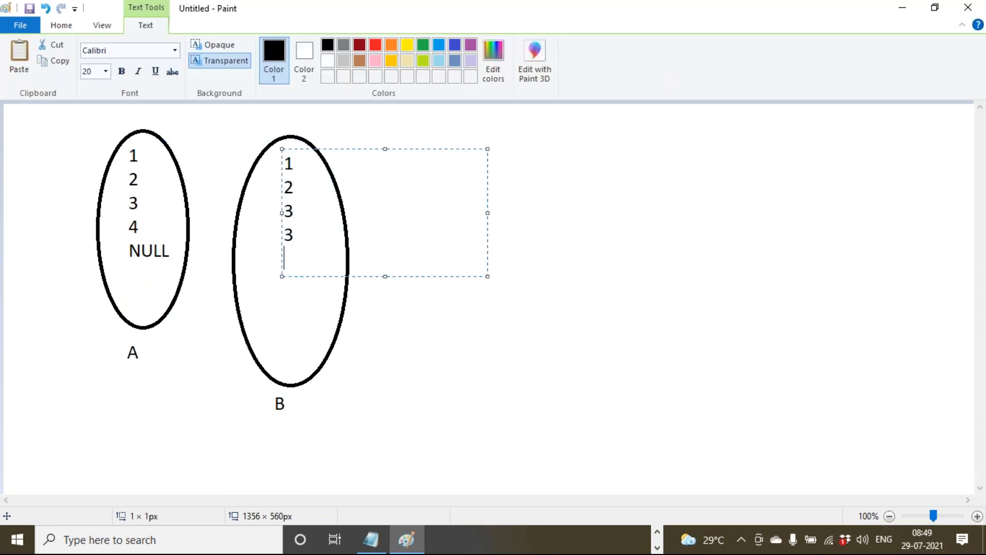
text(5)
key(Return)
text(6)
key(Return)
text(NULL)
key(Return)
text(NU)
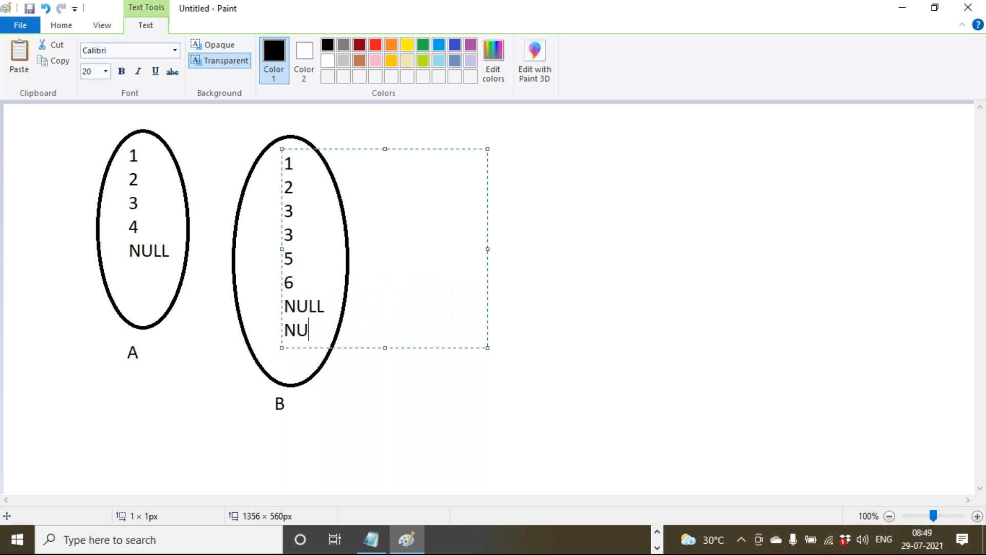
click(586, 222)
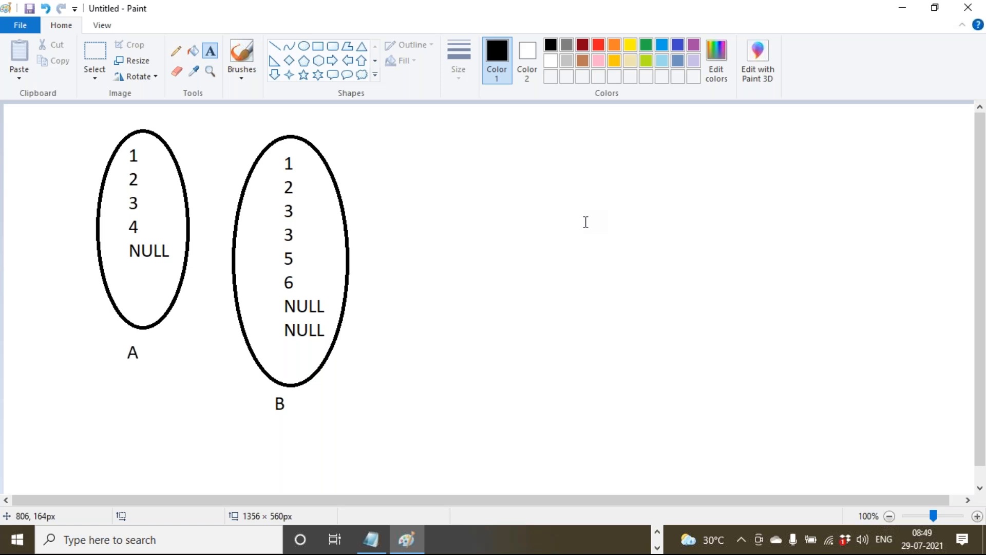
- Draw straight lines connecting 1 to 1, 2 to 2, and A's 3 to both 3s in B
click(275, 47)
drag(148, 153, 281, 164)
drag(144, 177, 280, 187)
drag(141, 202, 280, 210)
drag(142, 202, 278, 235)
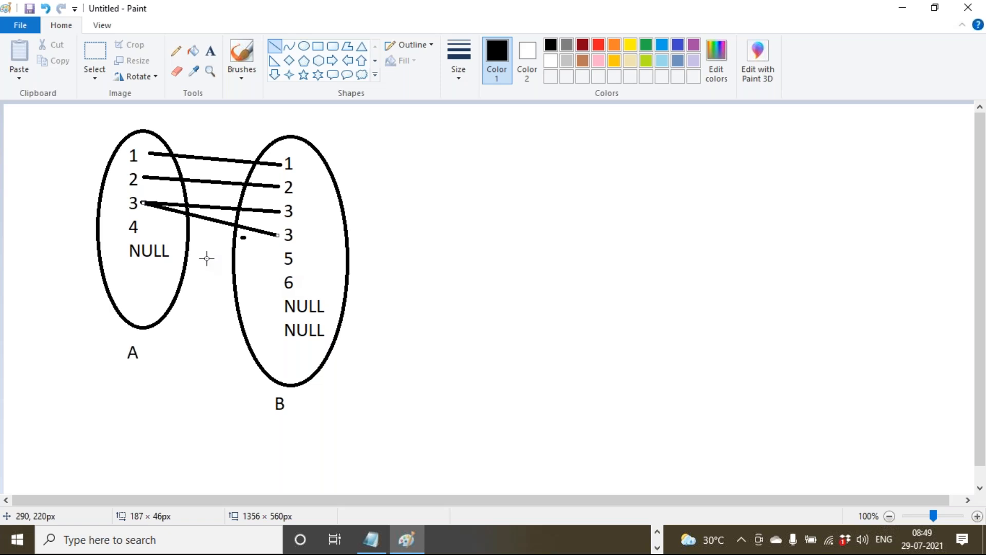
- Try connecting A's NULL to both NULL values in B with straight lines, and undo the two lines
mouse_move(171, 248)
mouse_down()
mouse_move(202, 255)
mouse_move(277, 304)
mouse_up()
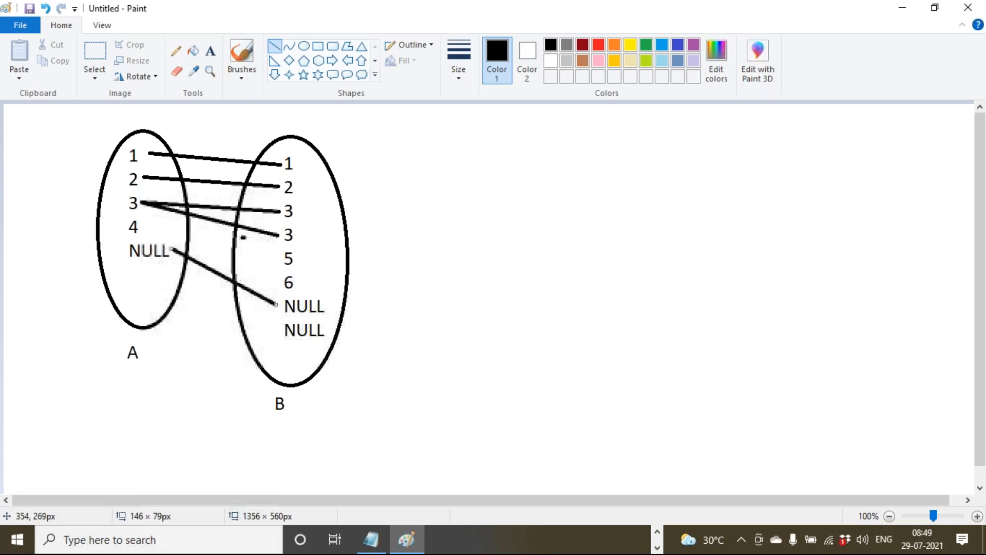
drag(170, 250, 274, 331)
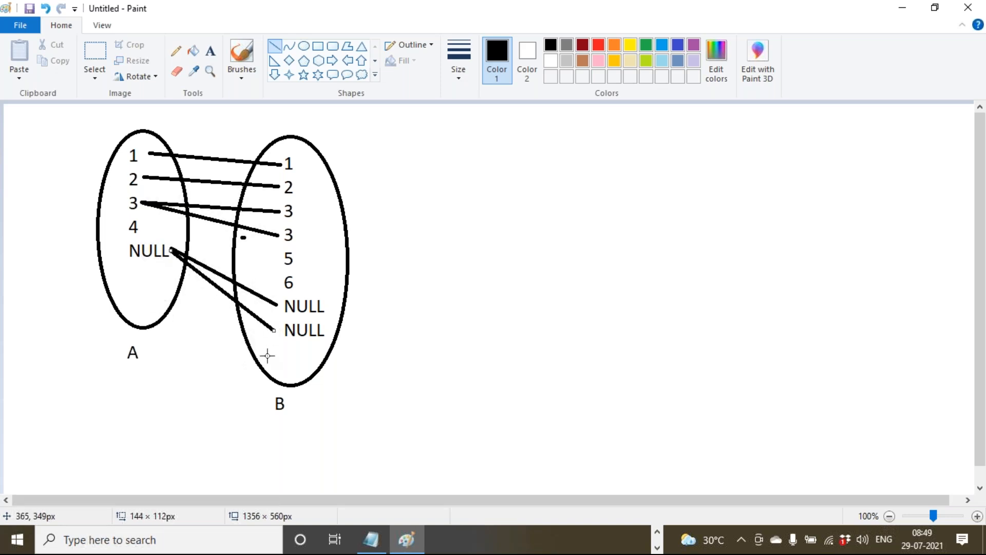
key(ctrl+z)
key(ctrl+z)
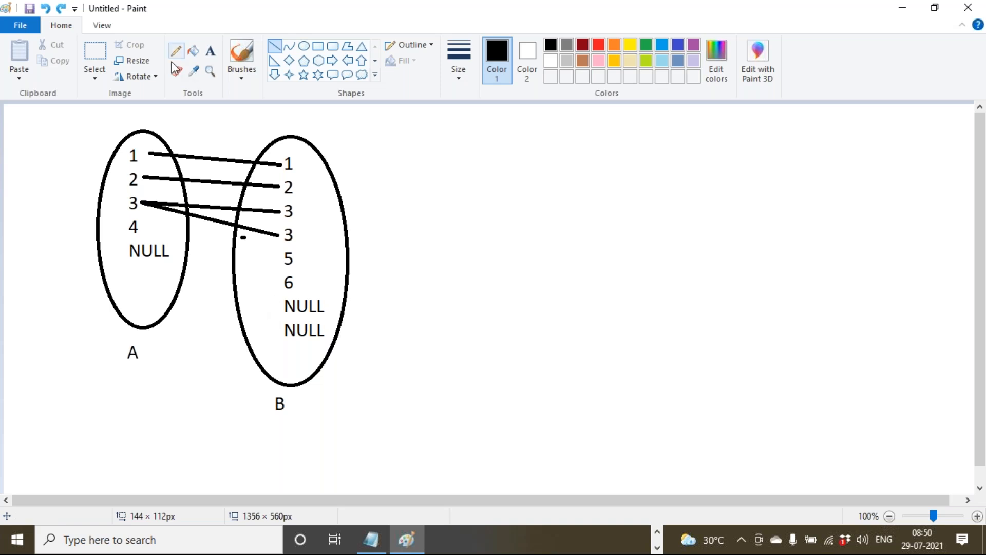
- Add the heading "Inner Join" beside the ellipses and underline it with a straight line
click(211, 50)
click(413, 125)
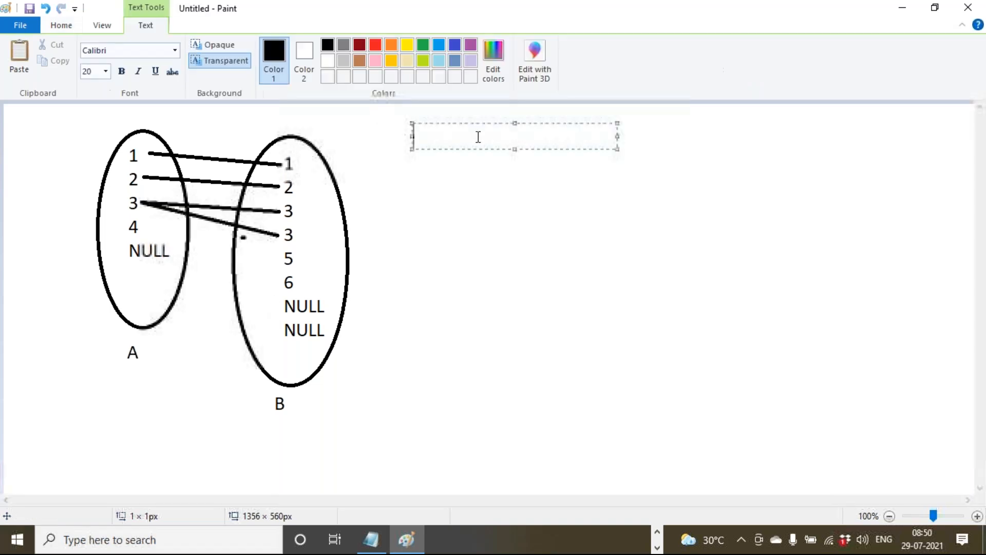
text(Inner Joi)
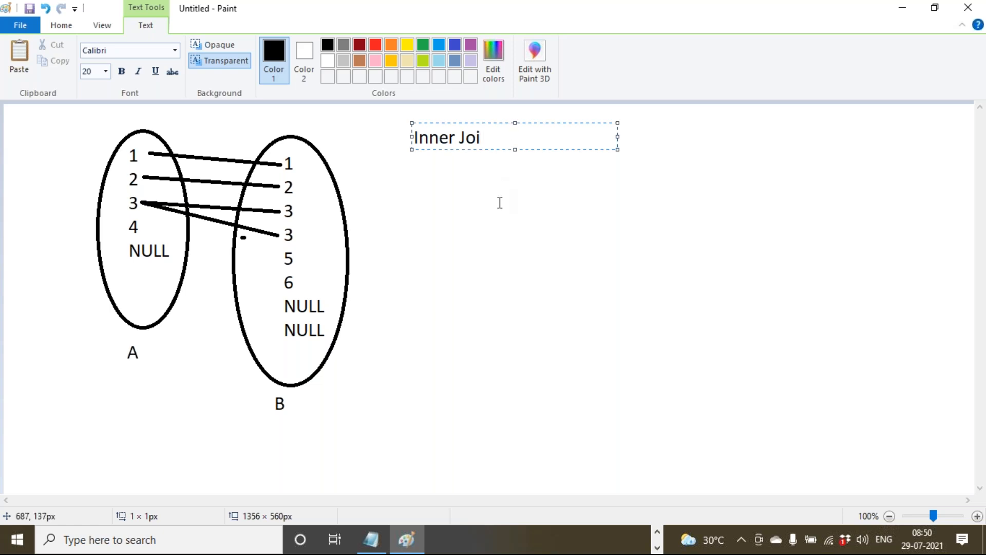
text(n)
click(509, 213)
click(275, 46)
drag(407, 153, 506, 152)
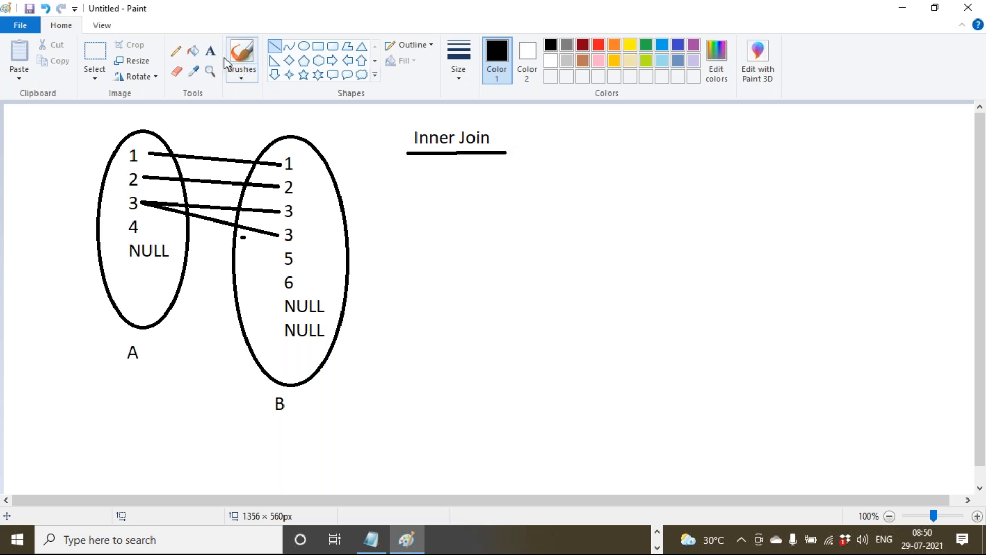
- List the matching pairs 1,1, 2,2, 3,3 and 3,3 on separate lines under the Inner Join heading
click(210, 50)
click(416, 164)
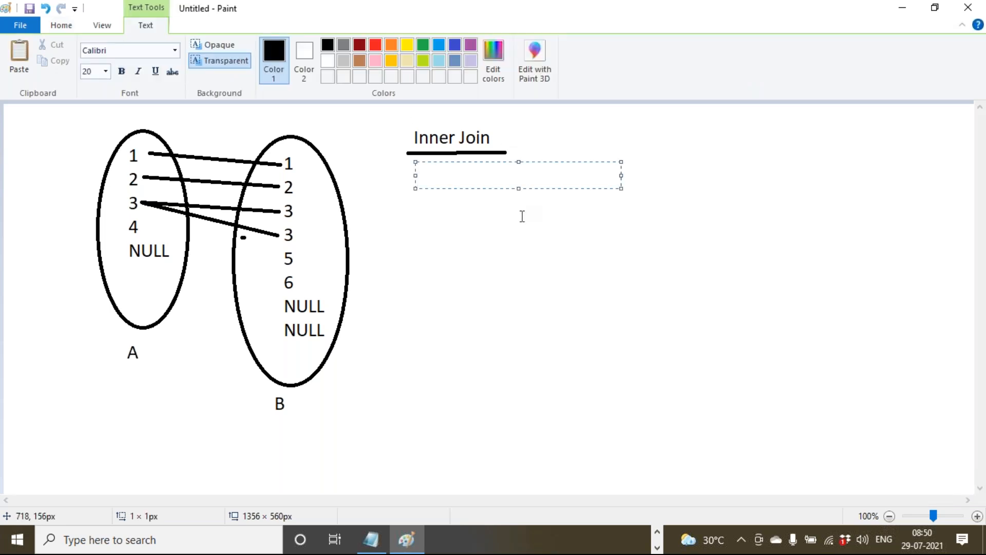
text(1,1)
key(Return)
text(2,2)
key(Return)
text(3,3)
key(Return)
text(3,3)
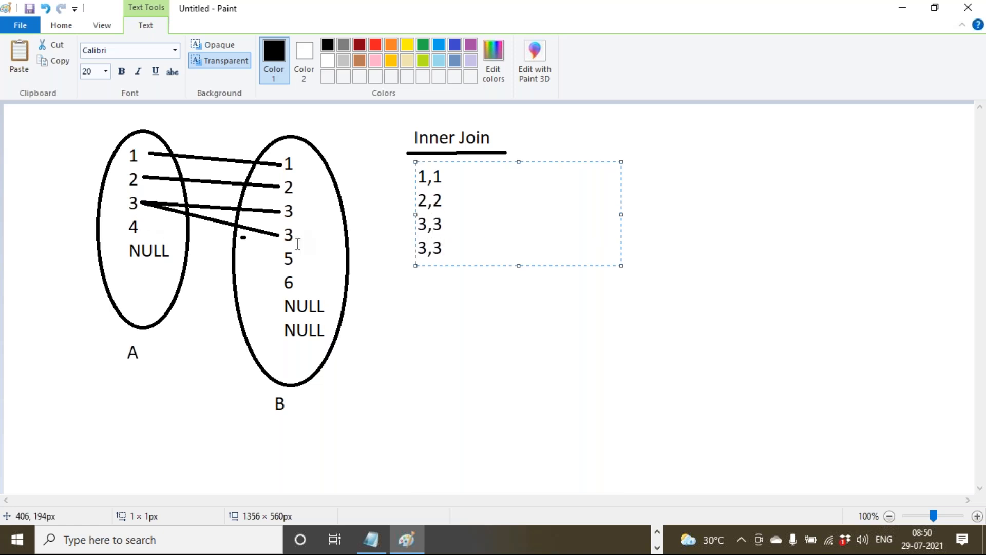
click(438, 311)
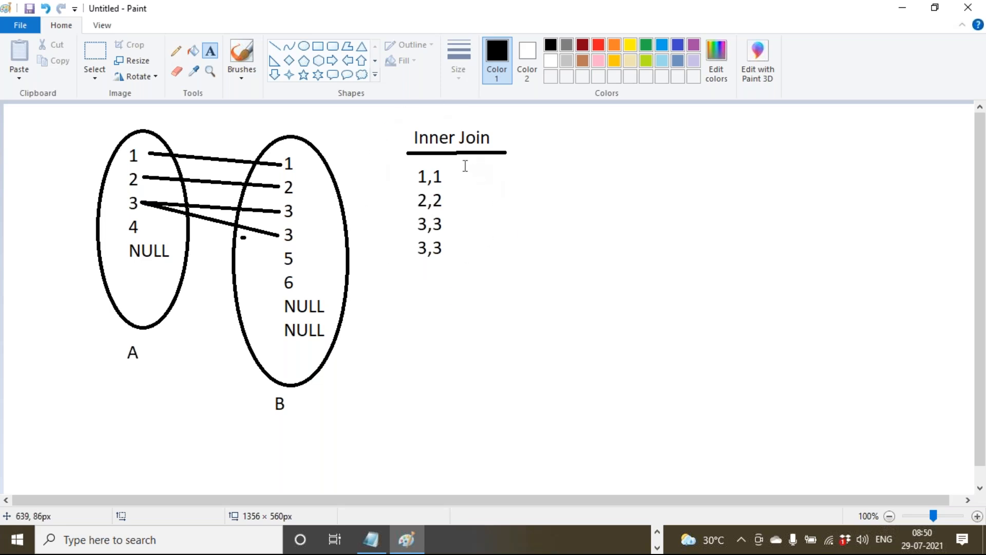
- Add the note "Matched Joins" beside the list of matching pairs
click(465, 189)
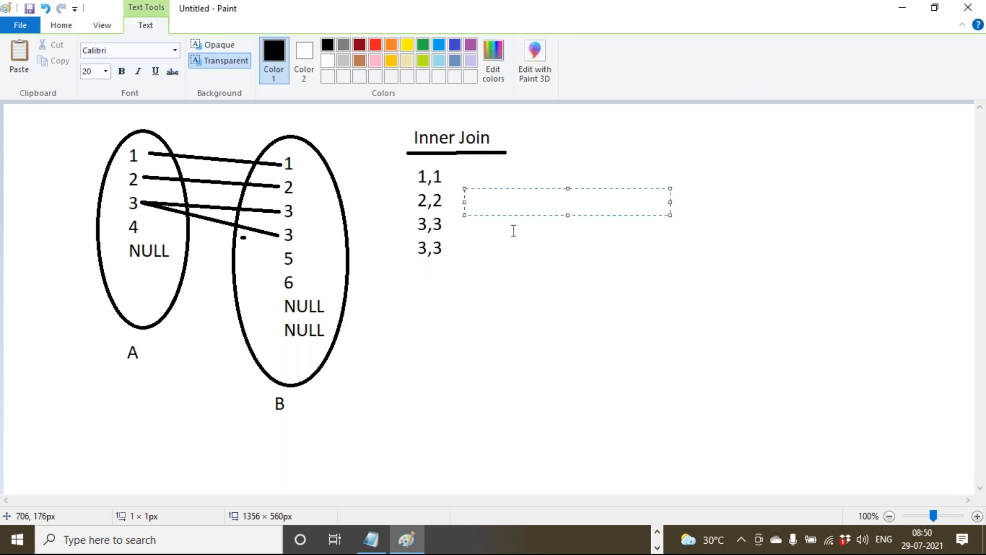
text(Matce)
key(BackSpace)
key(BackSpace)
text(ched Join)
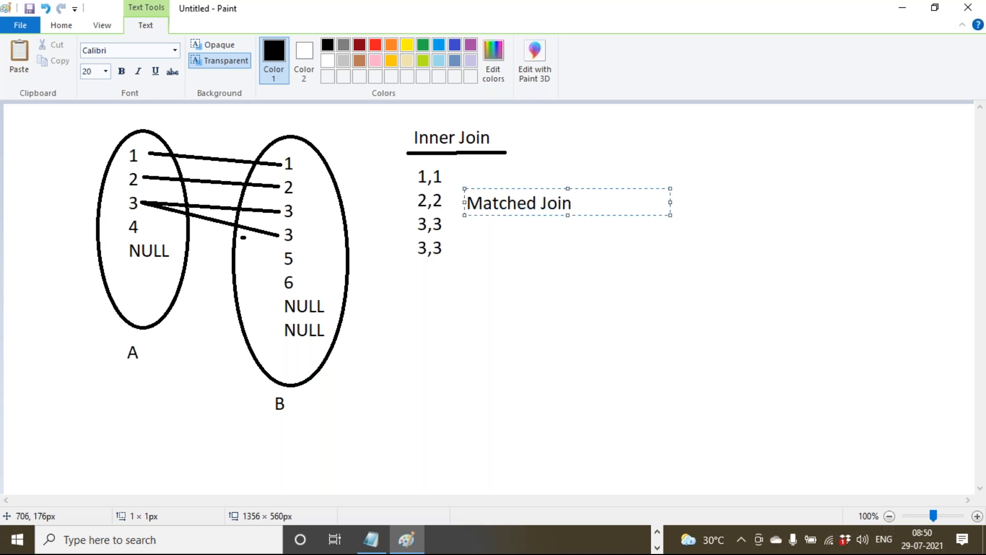
click(493, 343)
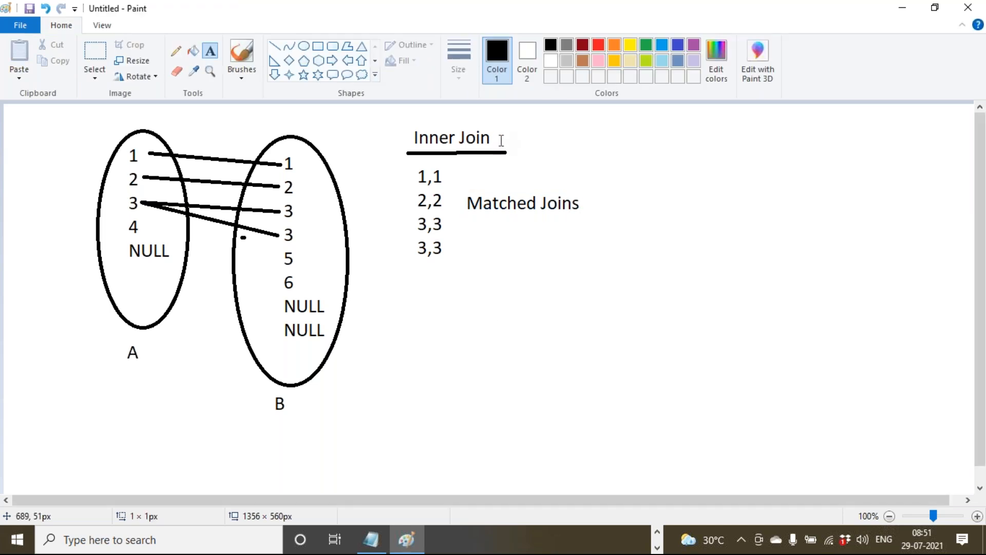
- Add the text "or Simple Join" right after the Inner Join heading
click(501, 141)
text(or Simpe)
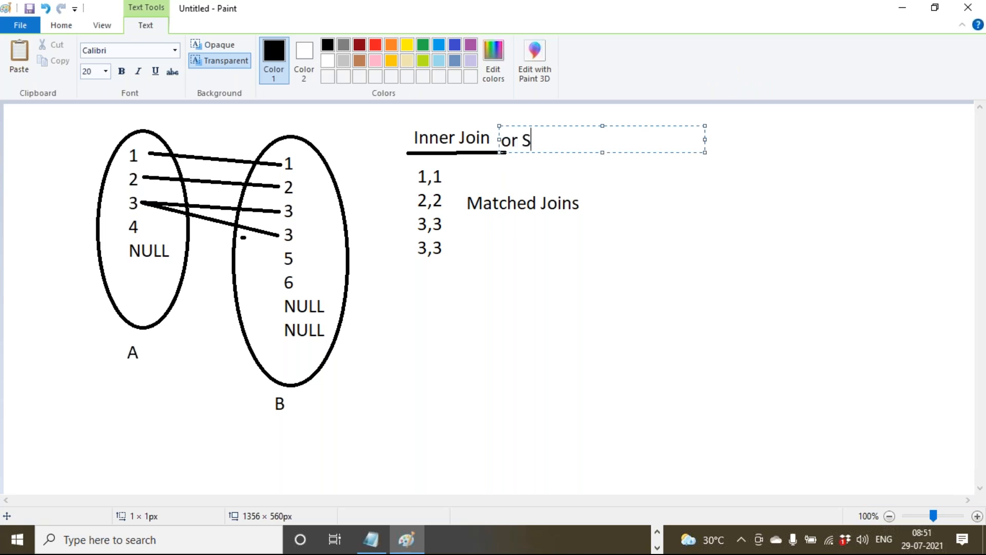
key(BackSpace)
key(BackSpace)
text(le Join)
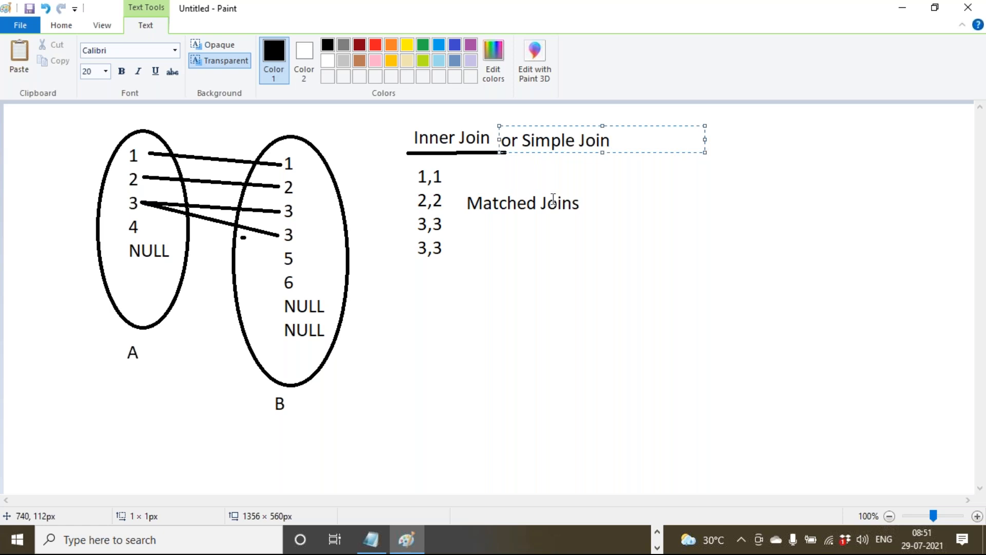
click(610, 204)
- Continue the heading line with "or Natural Join" after Simple Join
click(619, 141)
text(or)
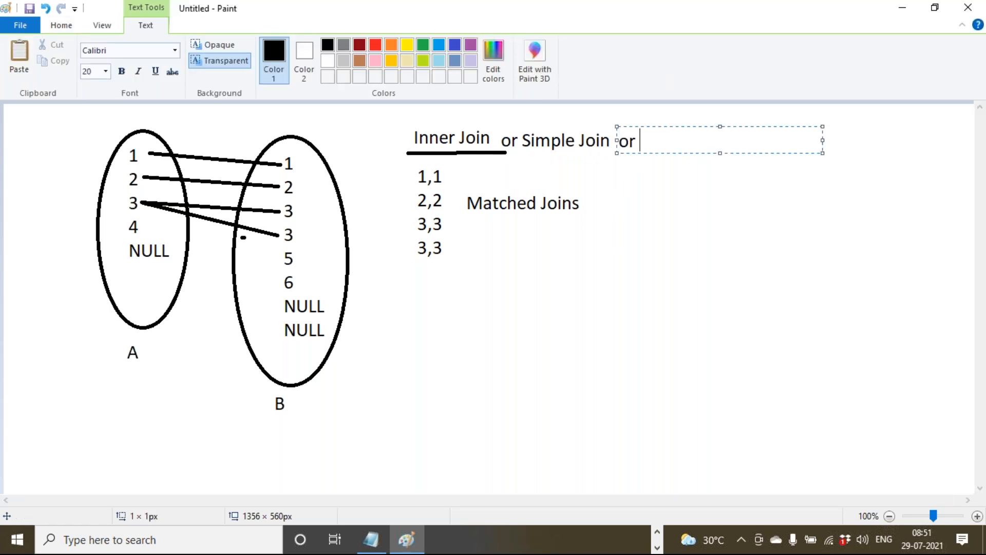
text( Natural join)
key(BackSpace)
key(BackSpace)
key(BackSpace)
key(BackSpace)
text(Join)
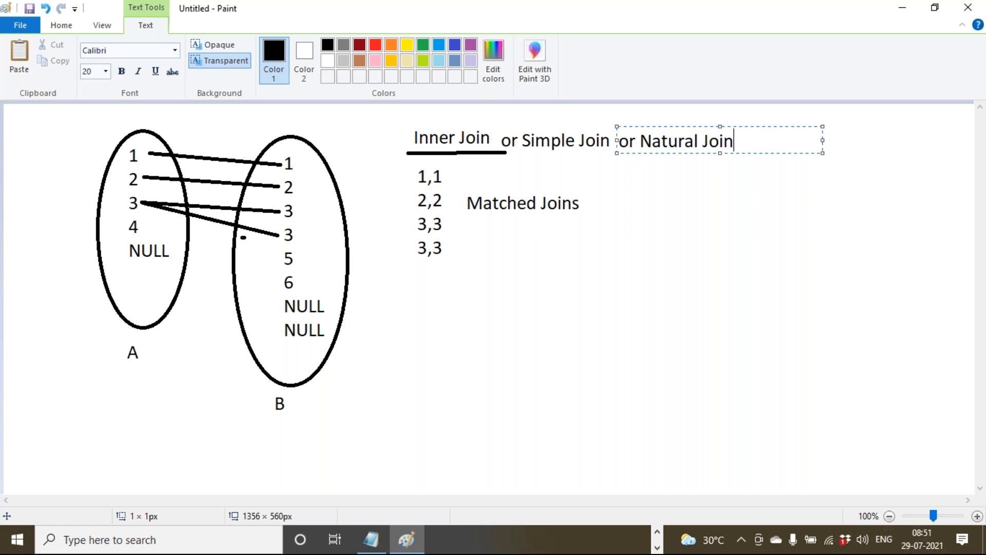
- Continue the Inner Join heading line with "or Equi Join" after Natural Join
click(702, 212)
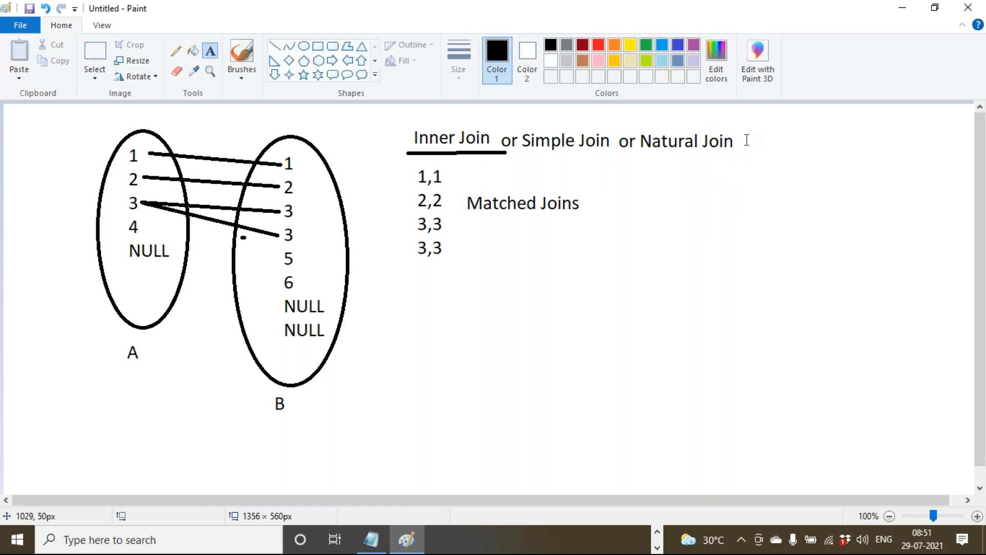
click(746, 134)
text(or Equi join)
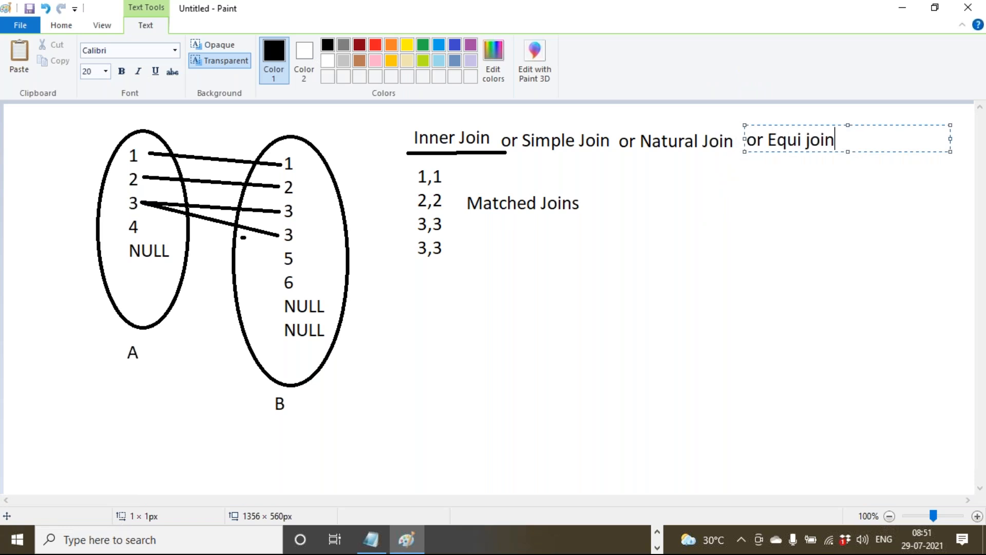
key(BackSpace)
key(BackSpace)
key(BackSpace)
text(Join)
click(770, 201)
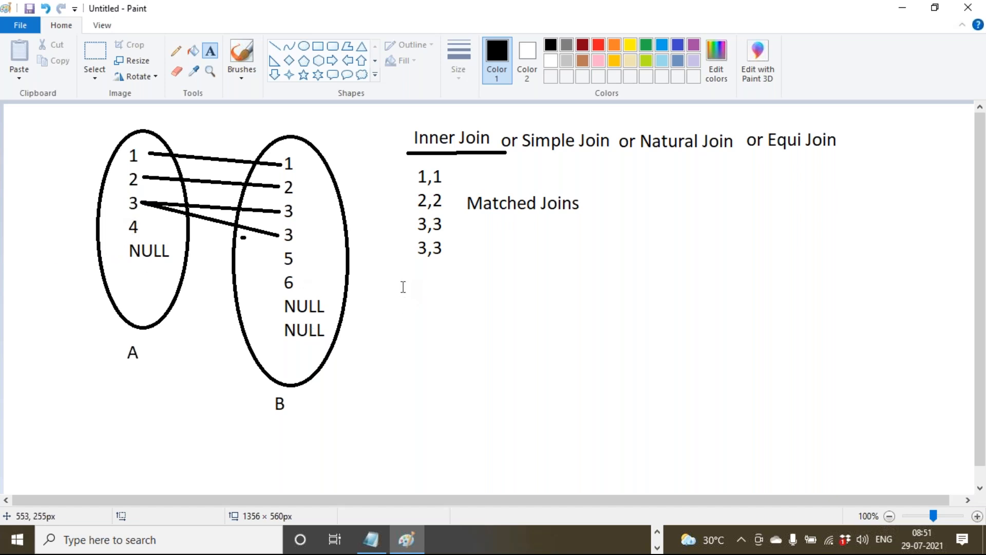
- Add the heading "Outer Join" below the inner join pairs and underline it with a straight line
click(402, 275)
text(Outer Join)
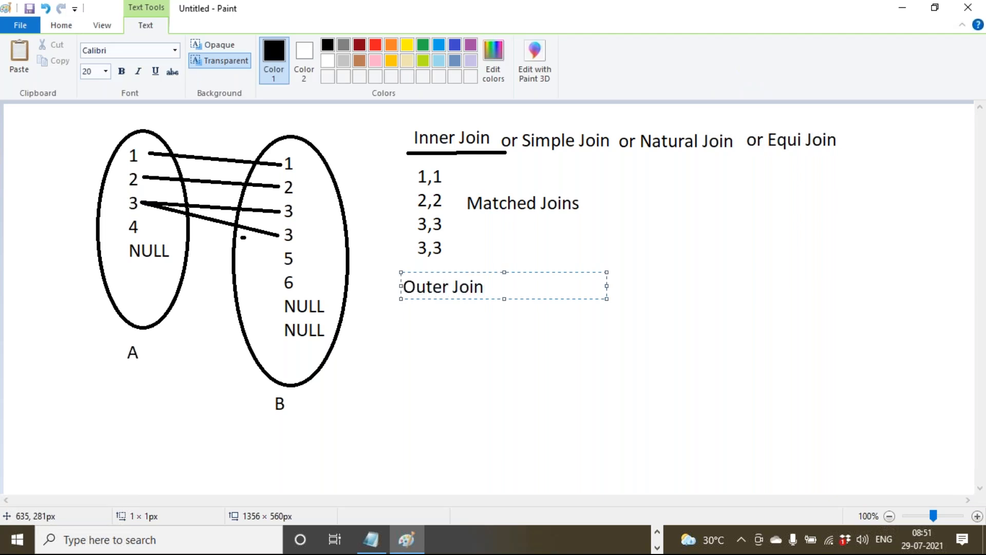
click(473, 386)
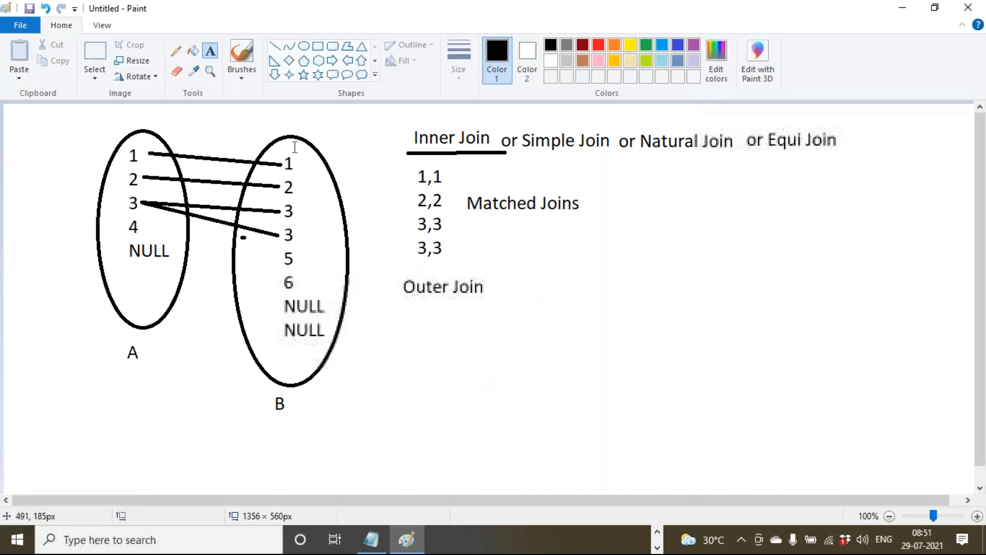
click(274, 46)
drag(398, 301, 488, 299)
- Switch to Notepad and list Left, Right and Full on separate lines under the Outer Join entry
click(378, 541)
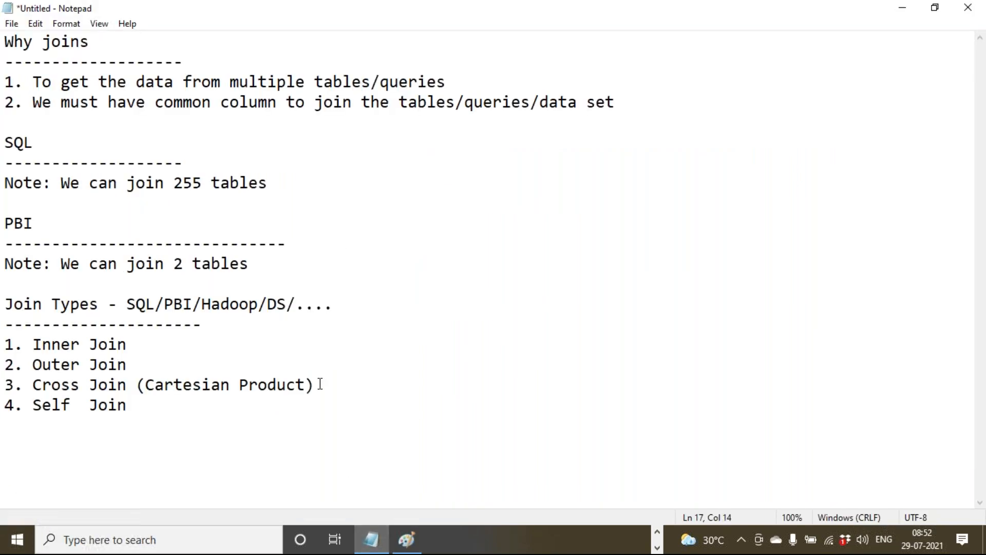
key(Return)
text(Left)
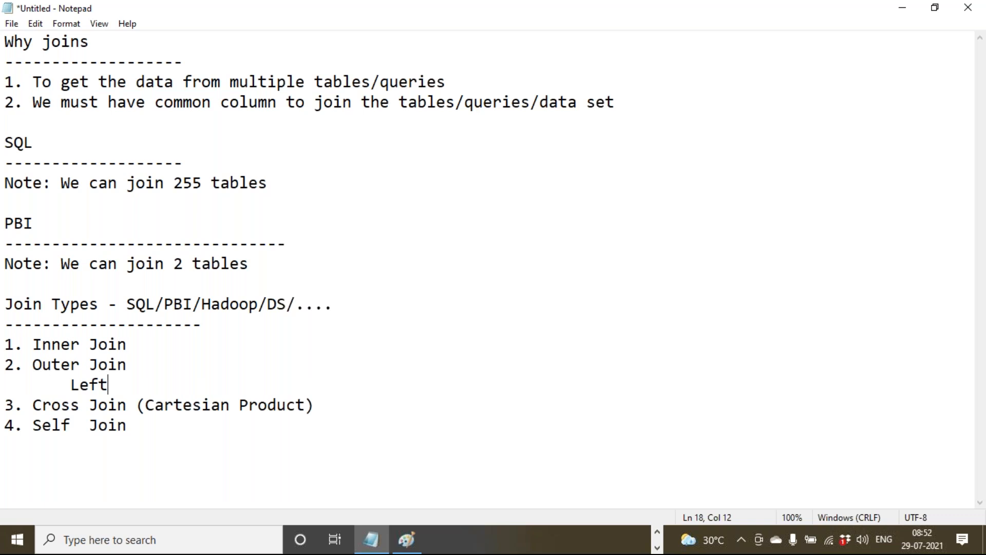
key(Return)
text(Righ)
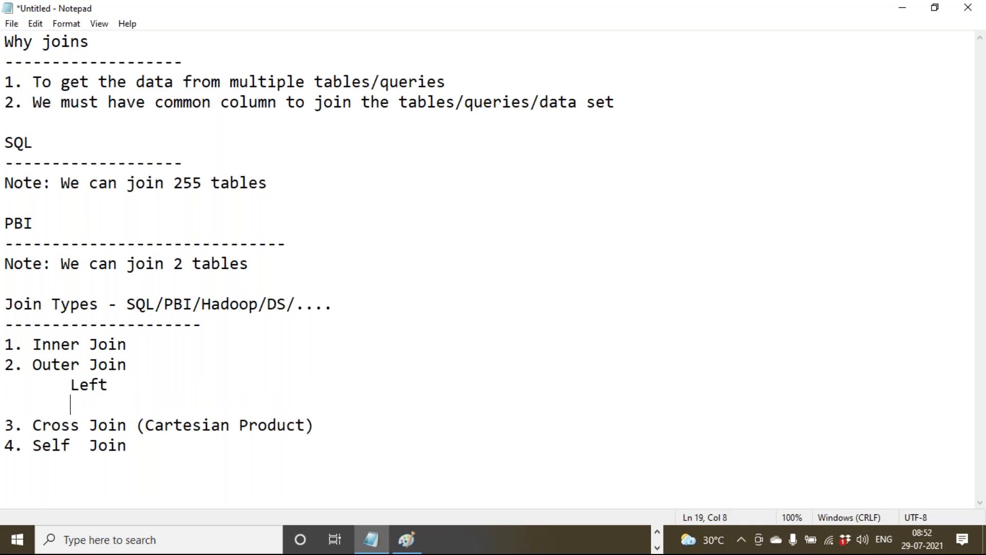
text(t)
key(Return)
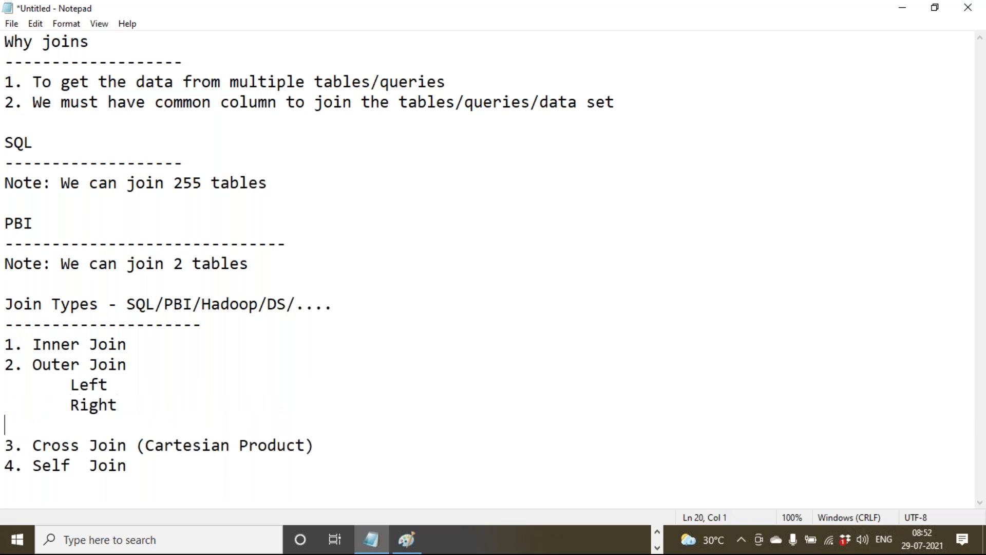
text(Full)
- Switch back to Paint and add the subheading "Left" with a straight underline below Outer Join
key(alt+Tab)
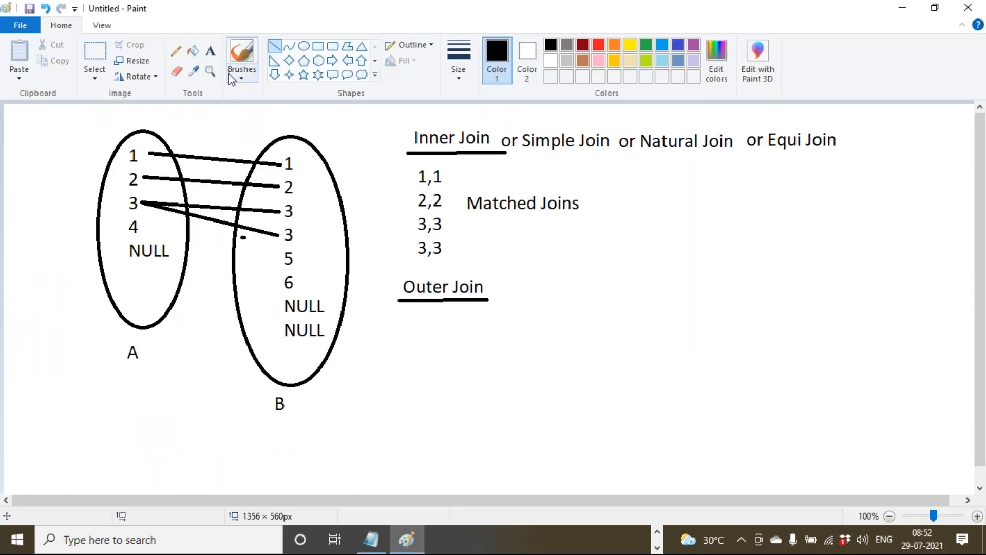
click(210, 50)
click(397, 315)
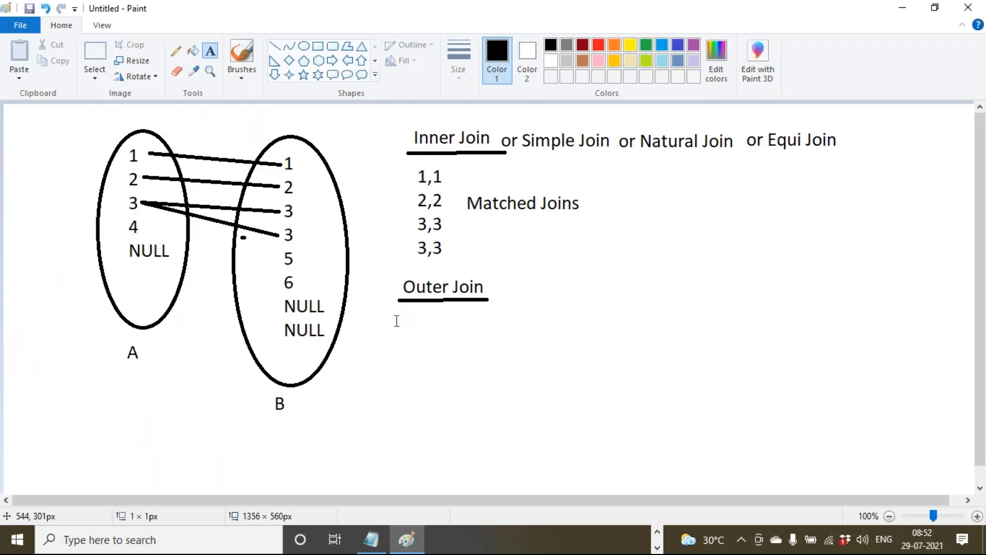
text(Left)
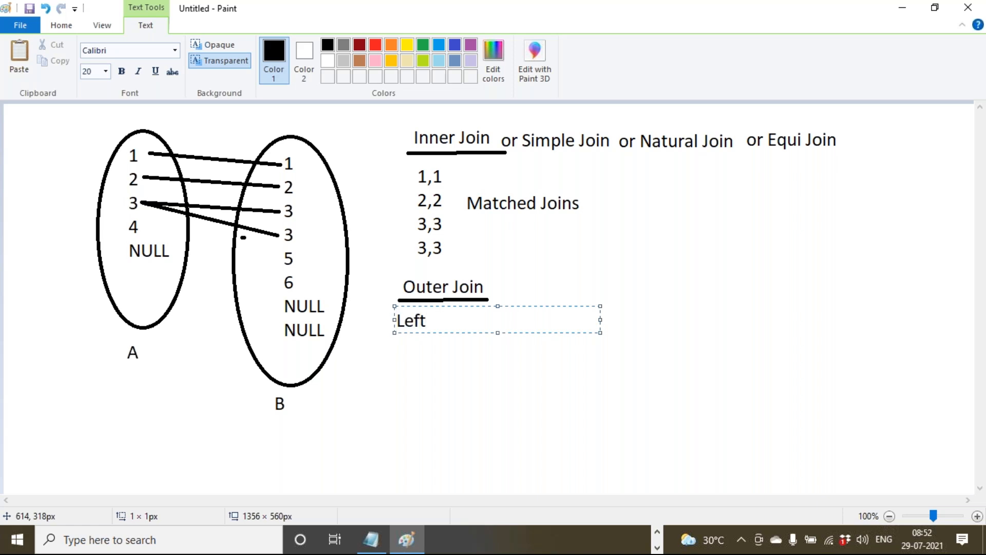
click(467, 414)
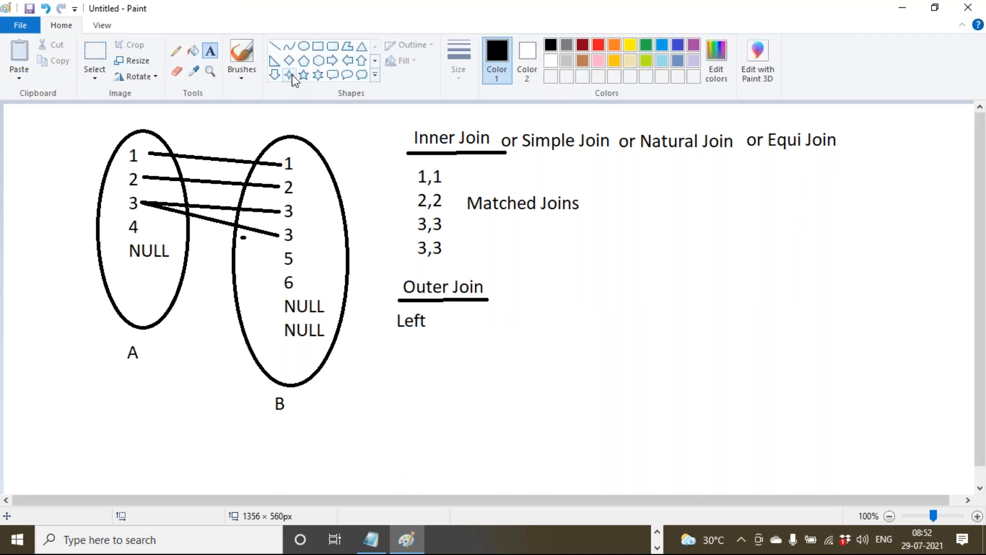
click(274, 46)
drag(387, 334, 437, 333)
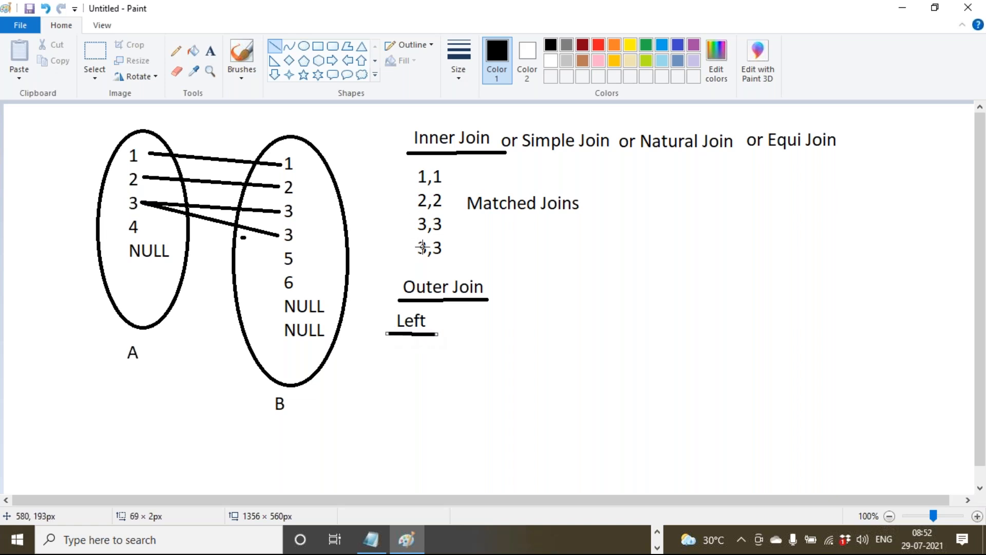
- List the matching pairs 1,1, 2,2, 3,3 and 3,3 on separate lines under the Left subheading
click(211, 50)
click(393, 338)
text(1,1)
key(Return)
text(2,2)
key(Return)
text(3,3)
key(Return)
text(3,3)
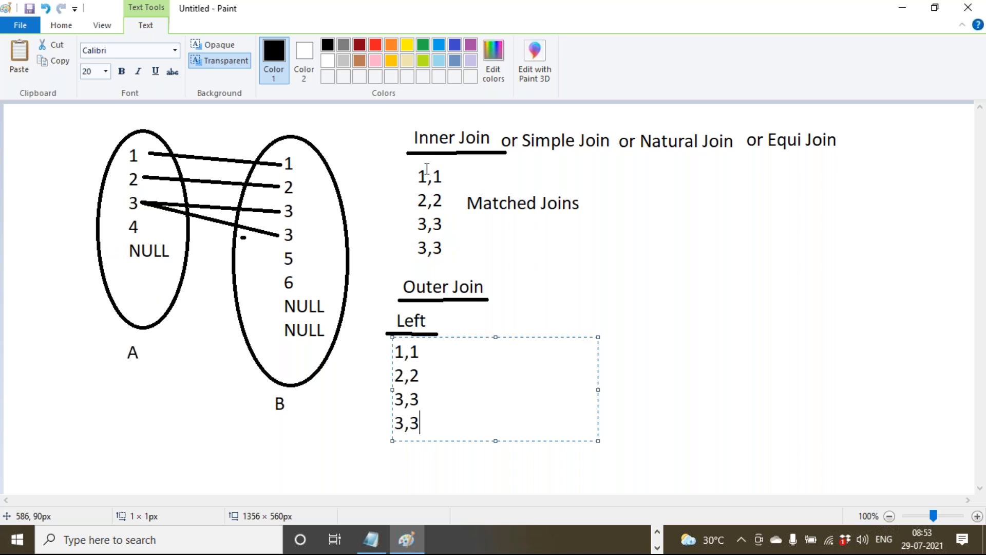
- Extend the Left list with the unmatched rows "4,NULL" and "NULL, NULL"
key(Return)
text(4)
key(Return)
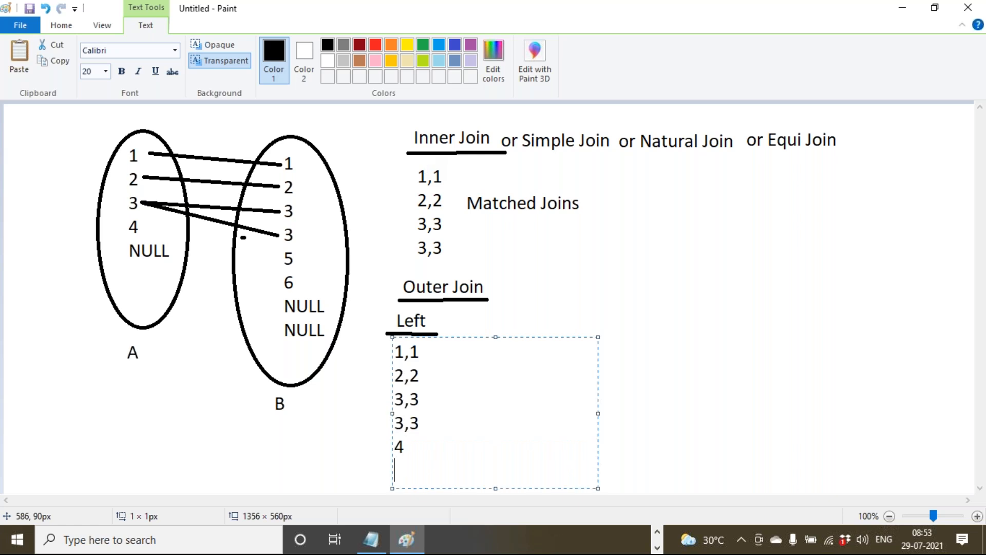
text(Nu)
key(BackSpace)
text(ULL)
text(,N)
text(ULL)
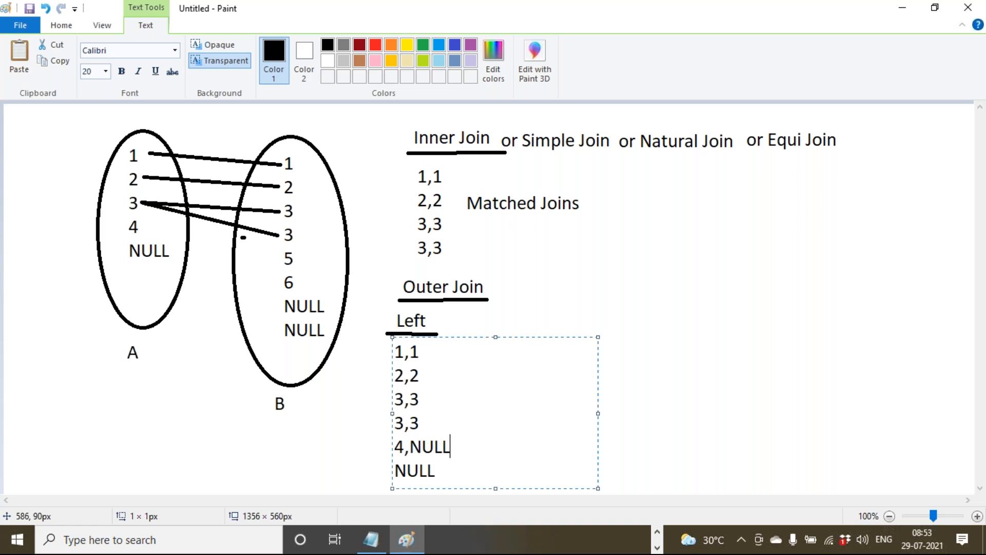
text(NULL, NULL)
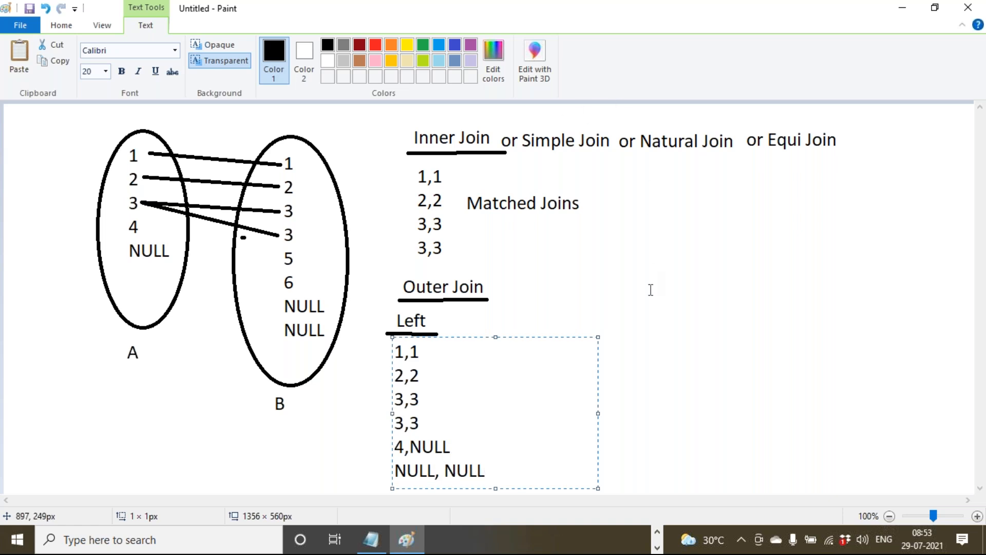
click(647, 303)
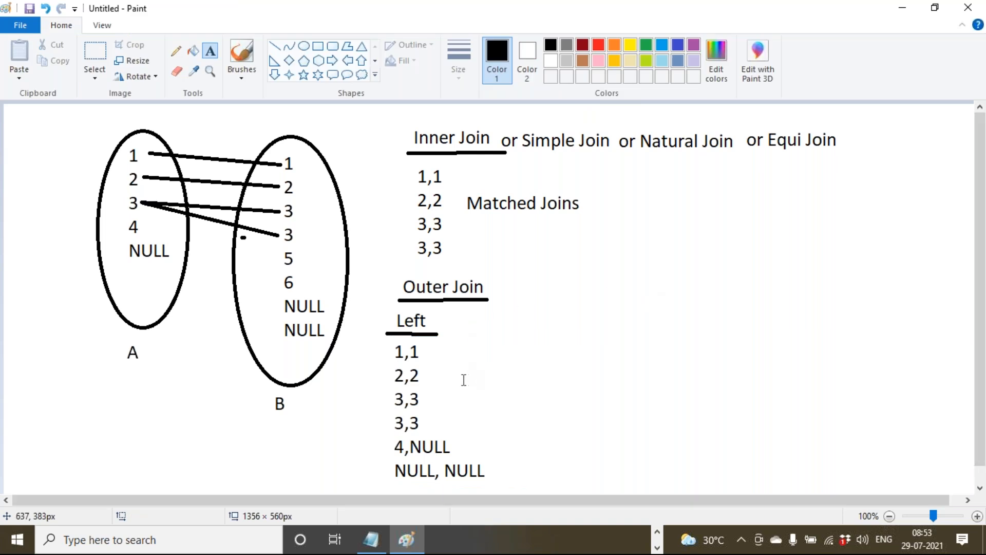
- Add the note "Matched Rows" beside the left join pairs, with a "+" two lines below it
click(462, 378)
text(Mat)
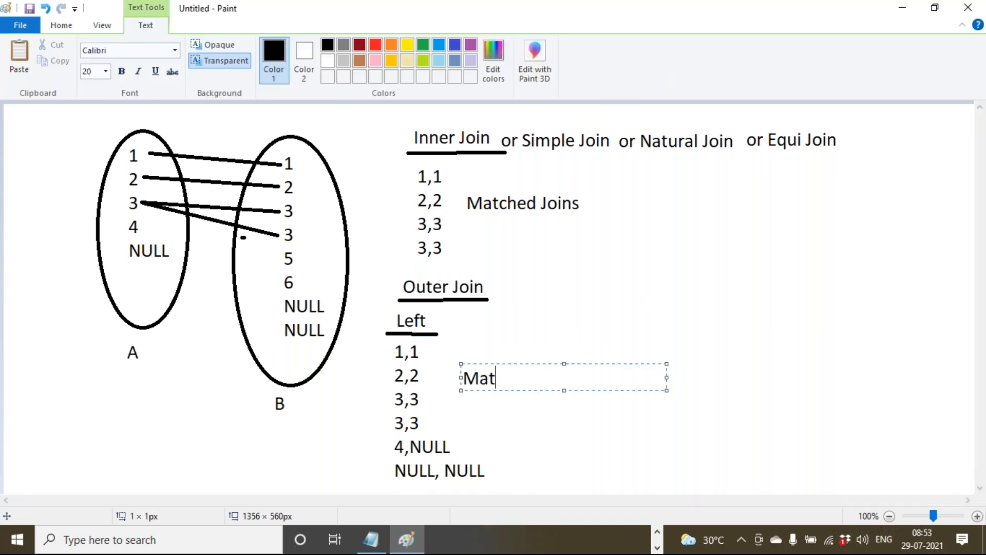
text(ched Rows)
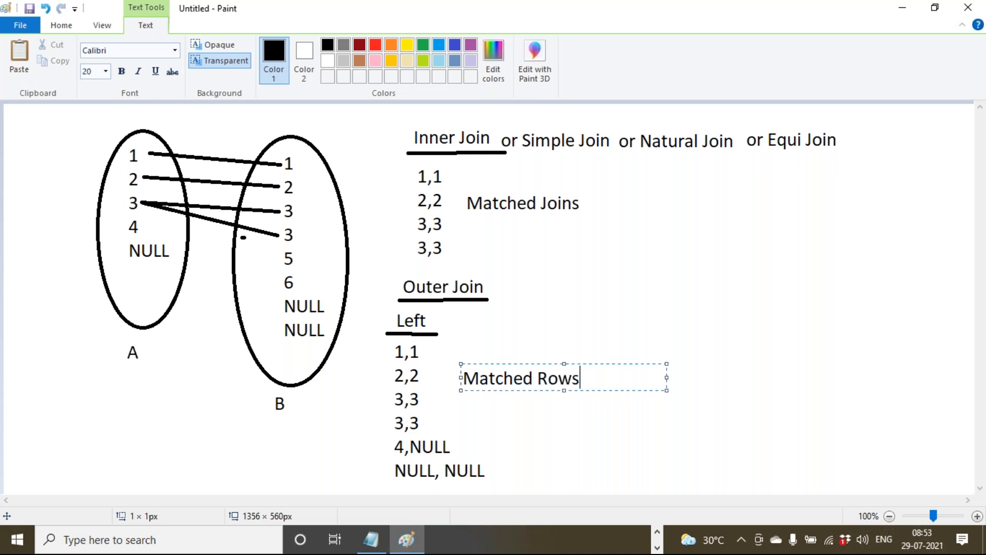
key(Return)
key(Return)
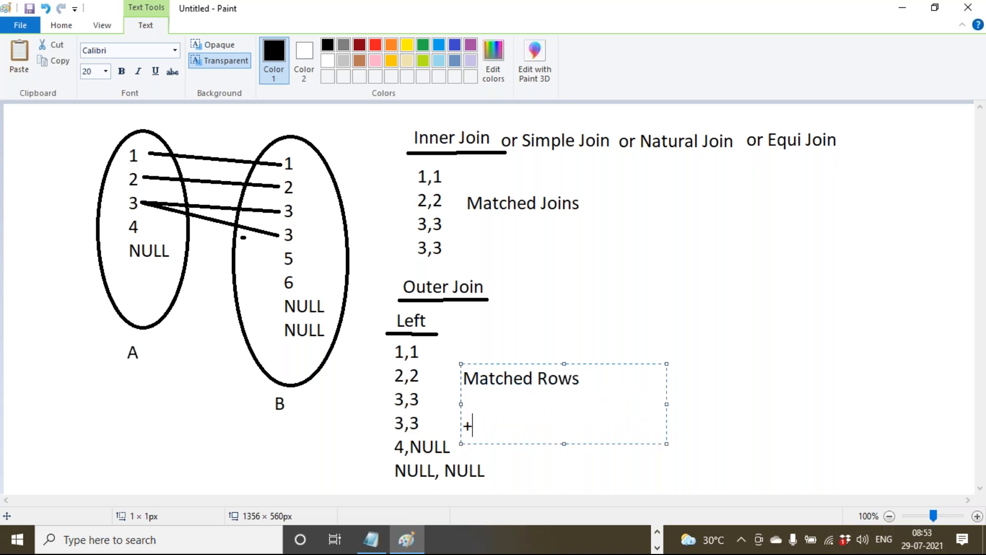
click(509, 465)
- Add the two-line note "UnMatched Rows from Left Data Set" beside the NULL rows, and start a new text box right of Matched Joins
click(499, 433)
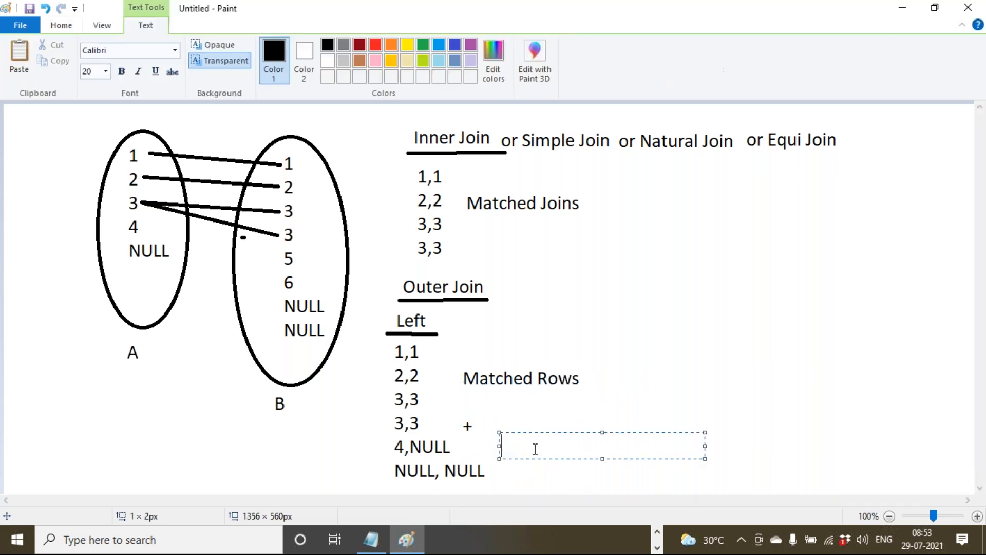
text(UnMatch)
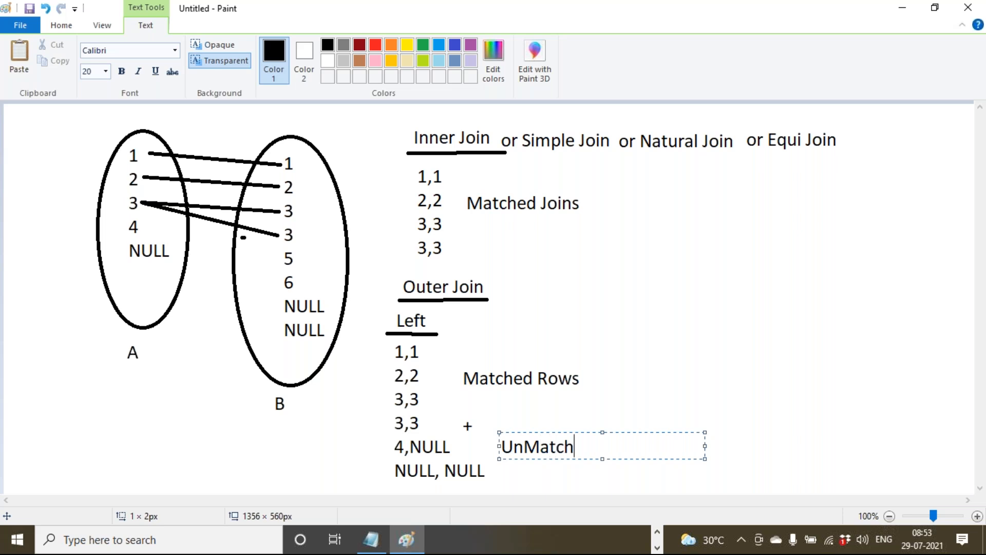
text(ed Rows)
key(Return)
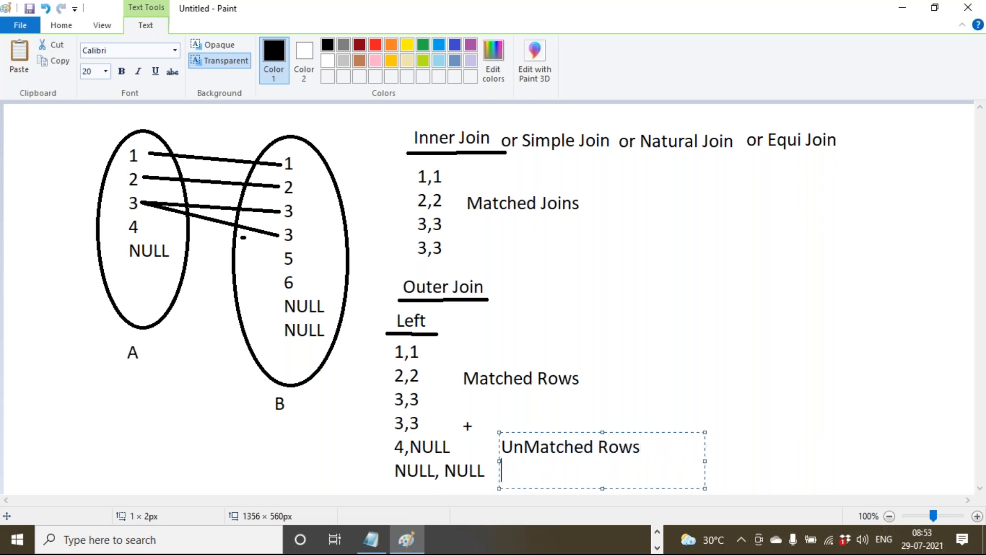
text(from Left)
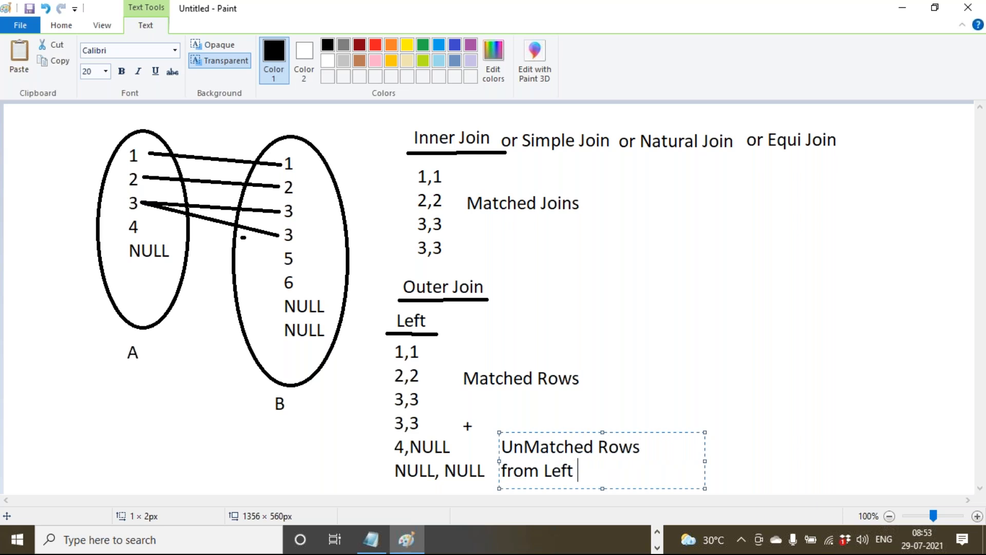
text( Data Set)
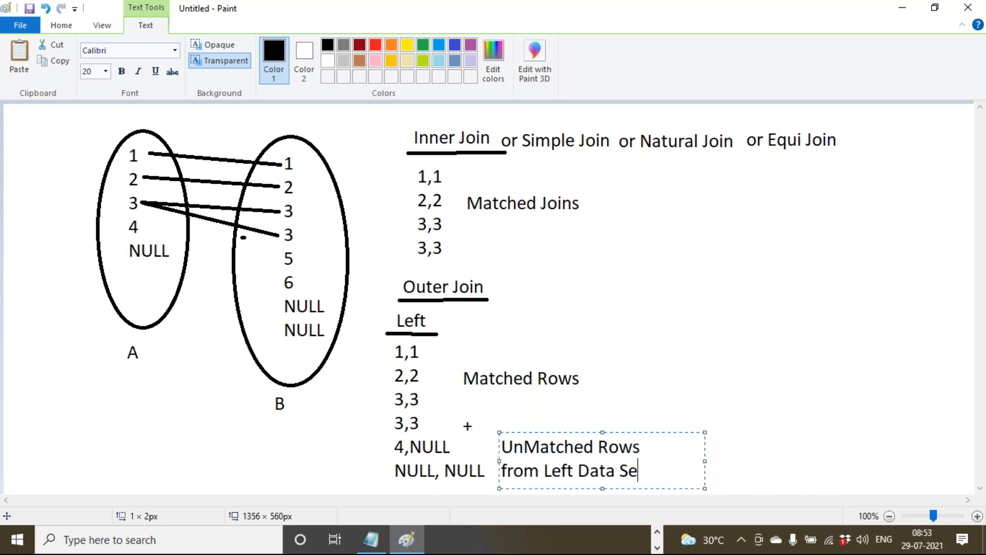
click(727, 323)
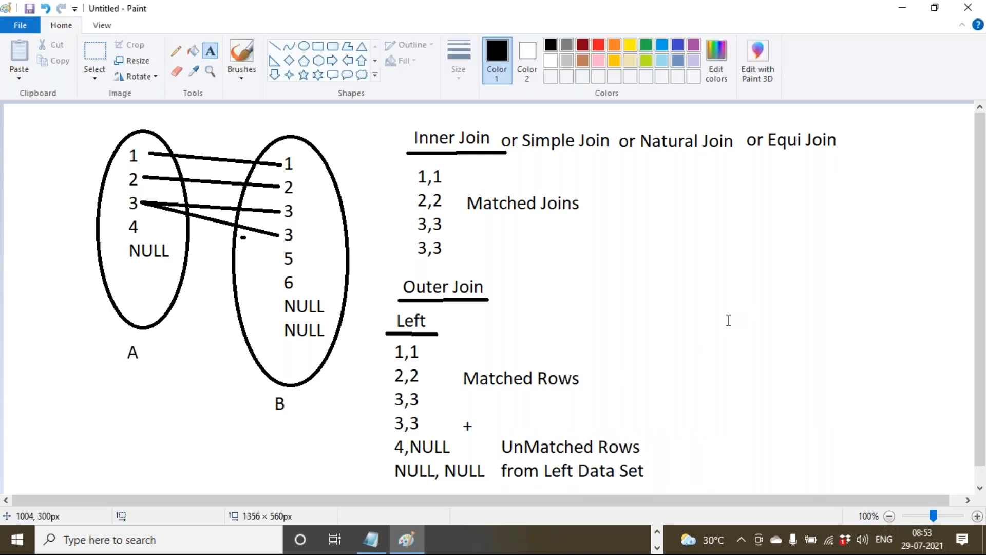
click(665, 228)
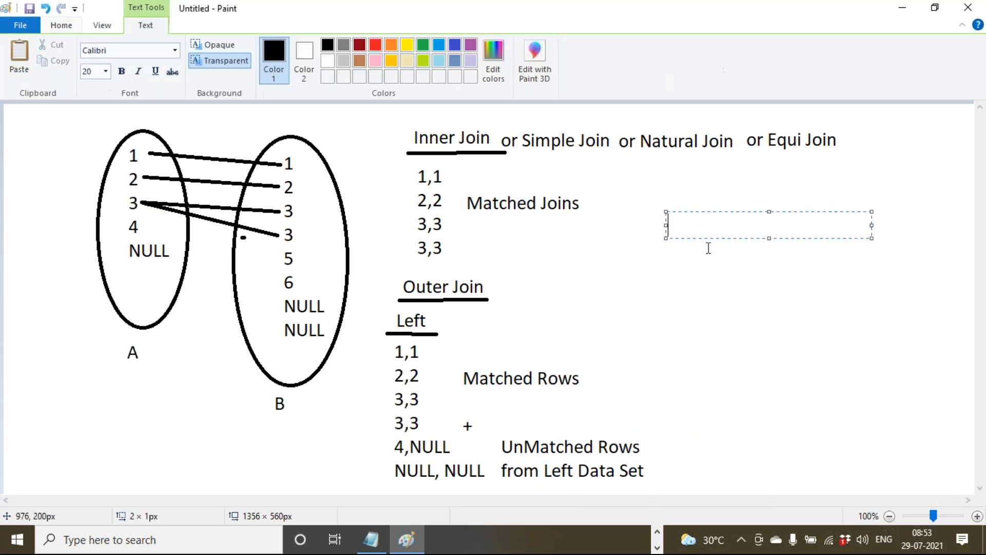
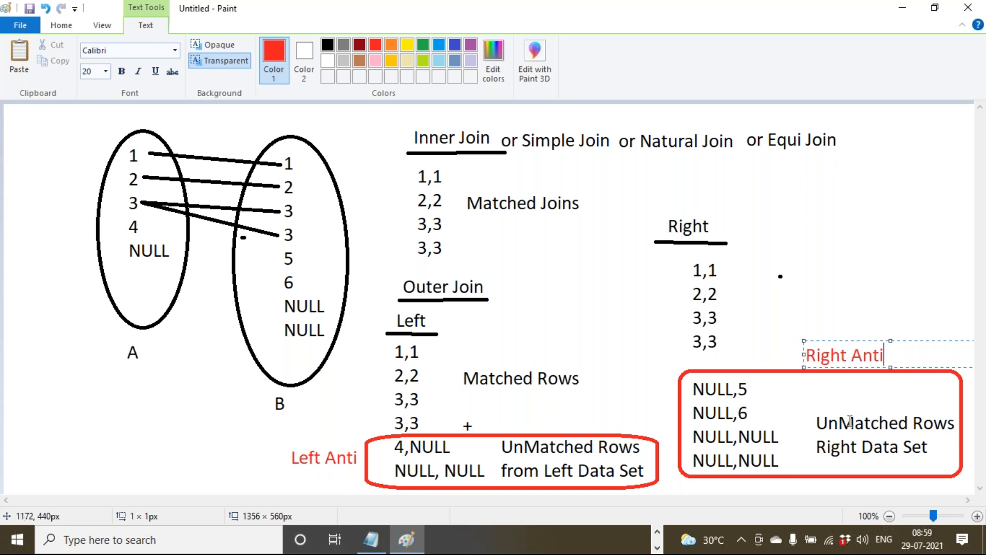
- Finish the Right Anti label and switch to the Power Query Editor window
click(221, 420)
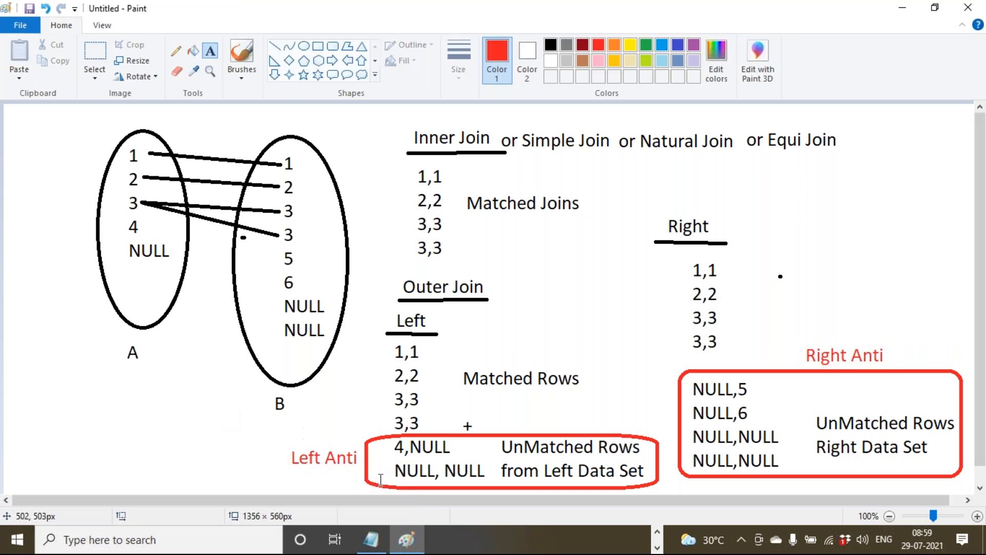
click(657, 547)
click(657, 548)
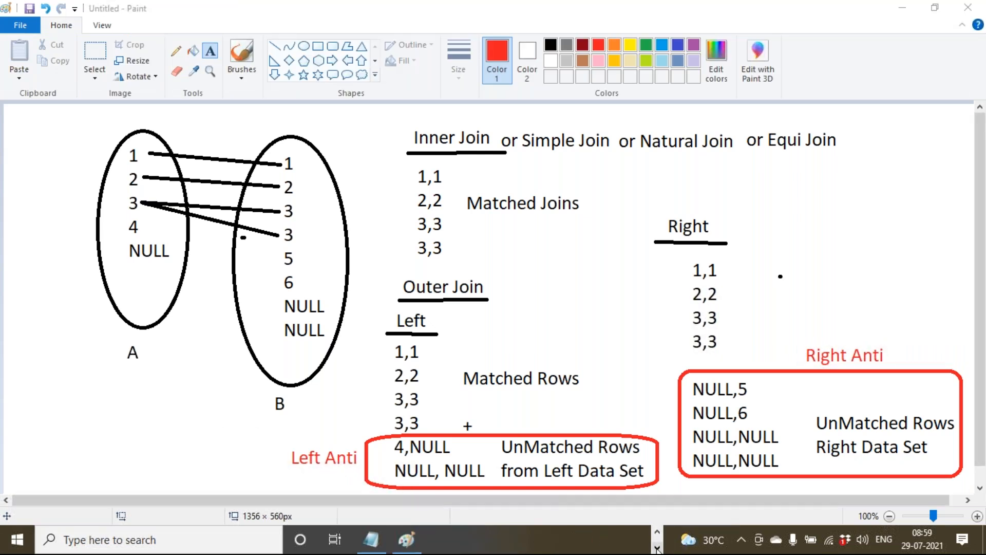
click(657, 531)
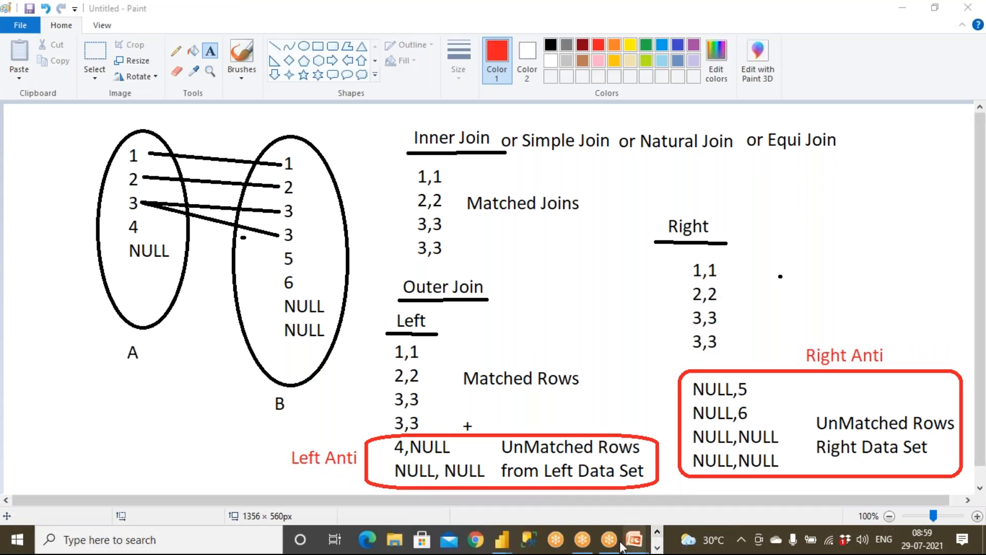
mouse_move(501, 539)
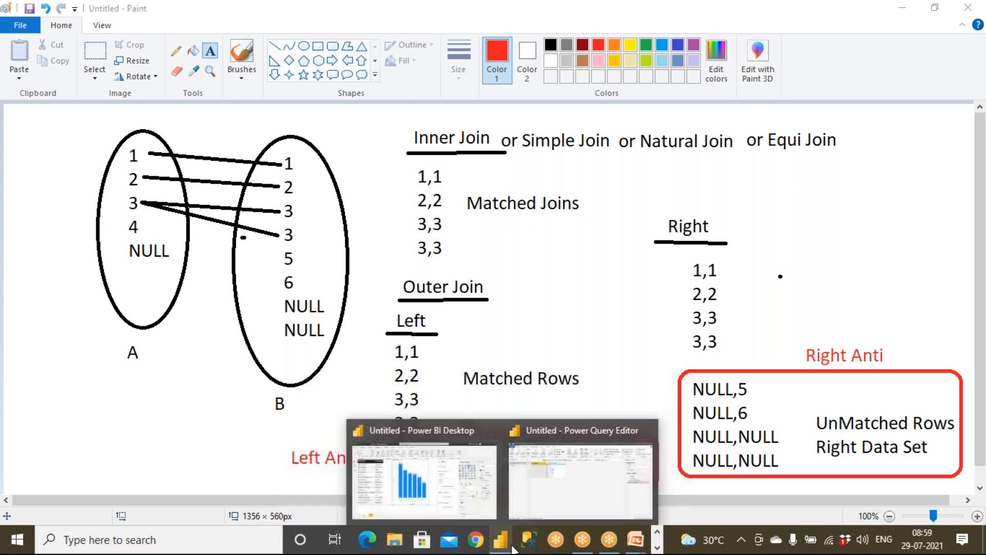
click(553, 494)
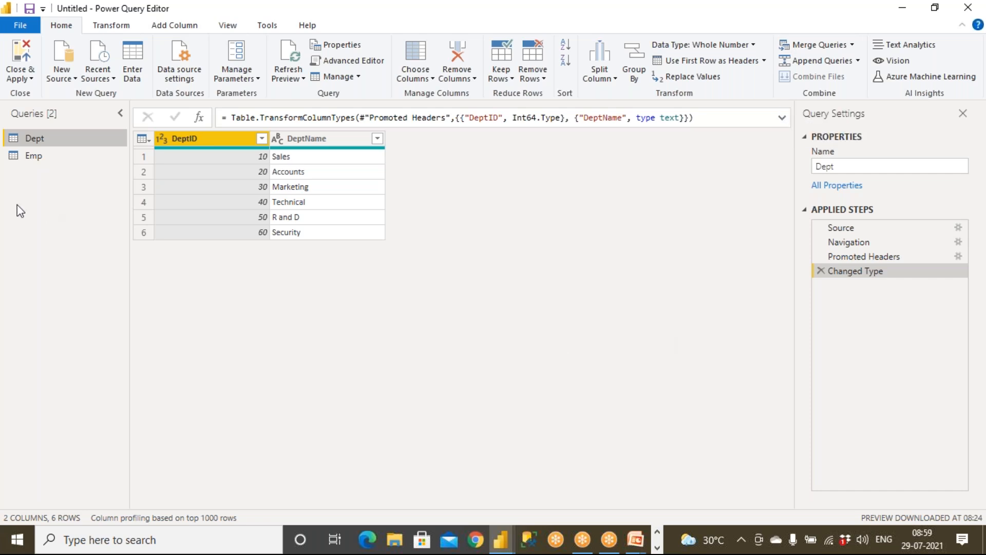
- Start merging the Emp query with another query and choose Dept as the second table
click(40, 159)
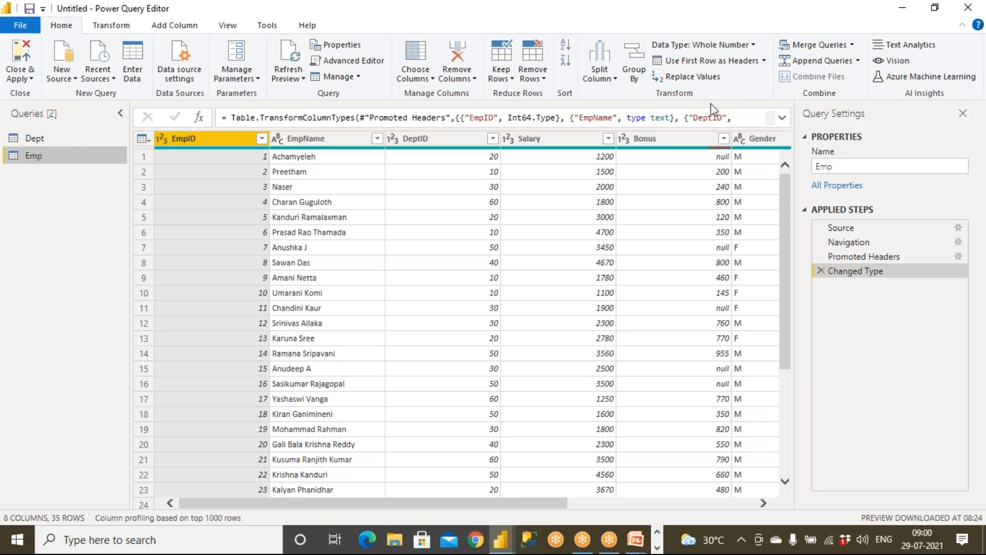
click(853, 45)
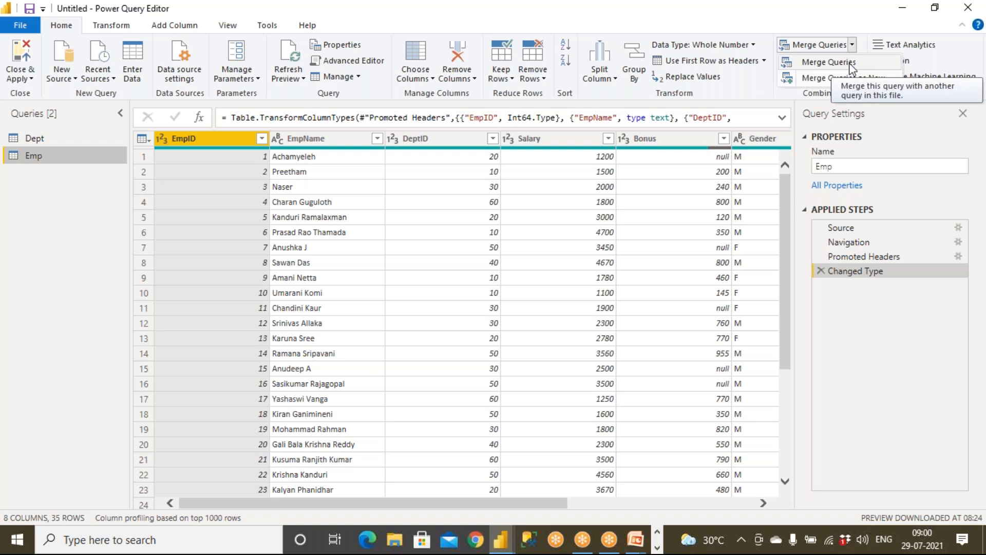
click(828, 63)
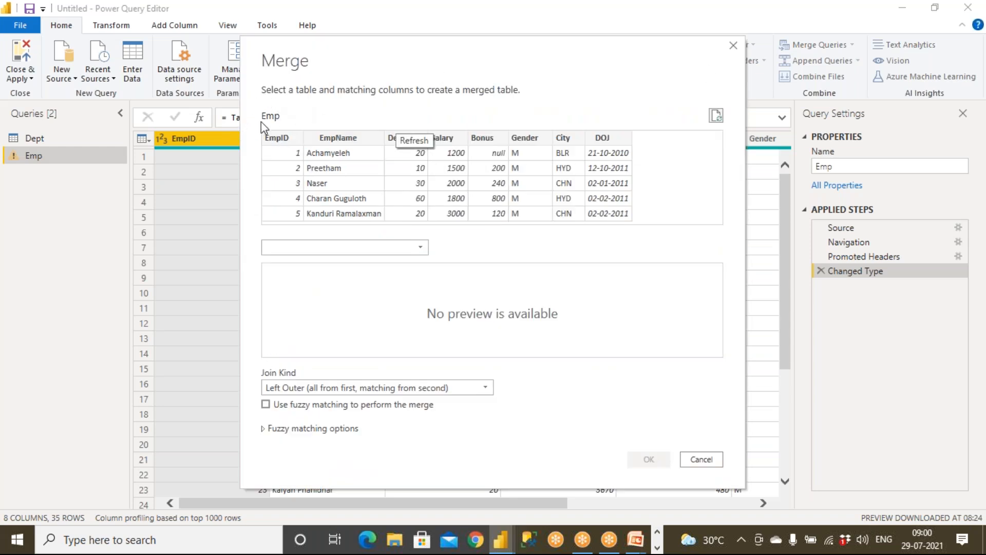
click(292, 248)
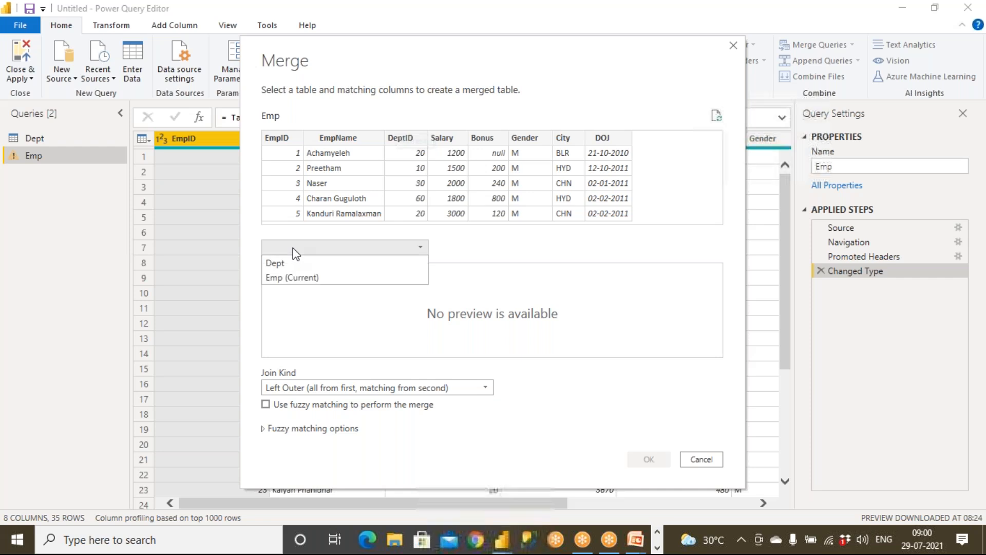
click(287, 266)
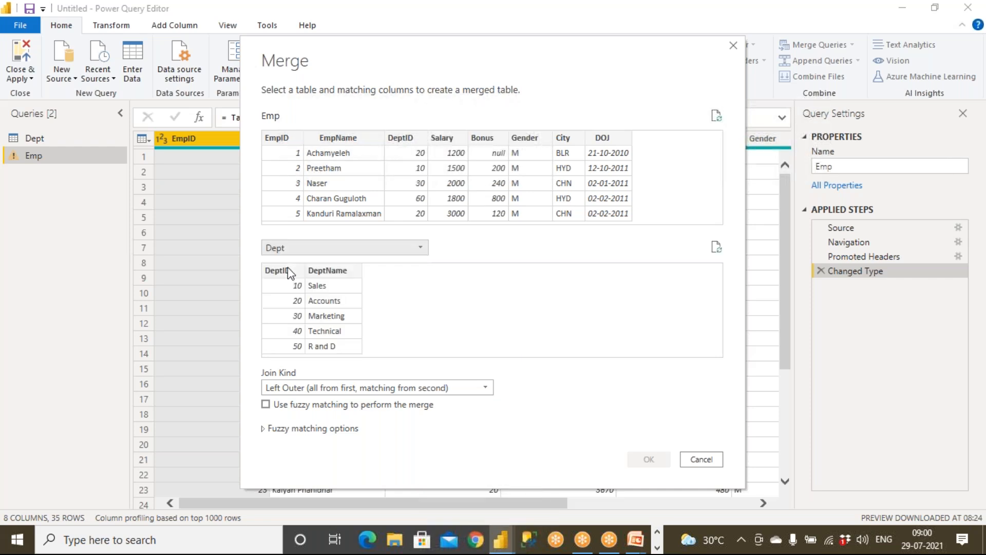
- Merge Emp with Dept on their DeptID columns using the Inner (only matching rows) join kind
click(476, 389)
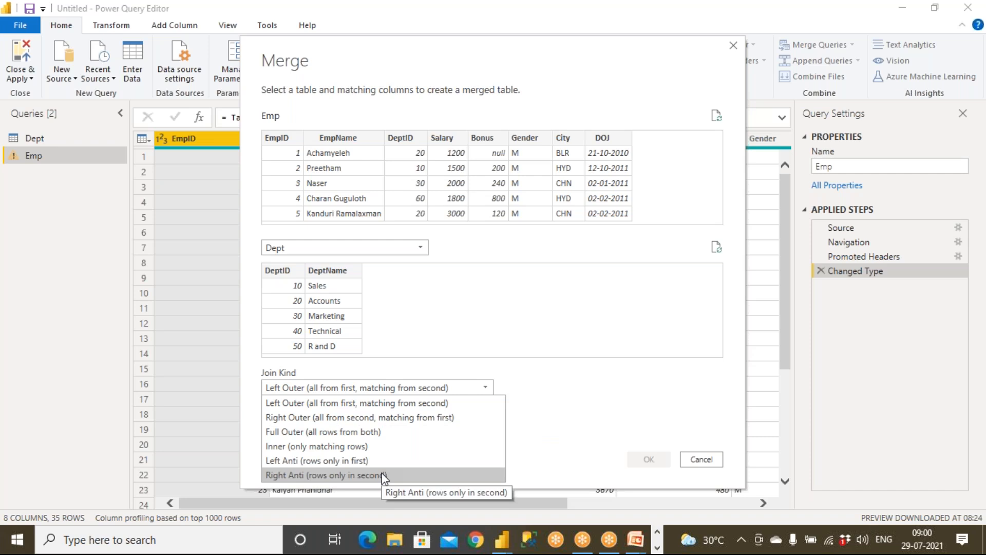
click(379, 448)
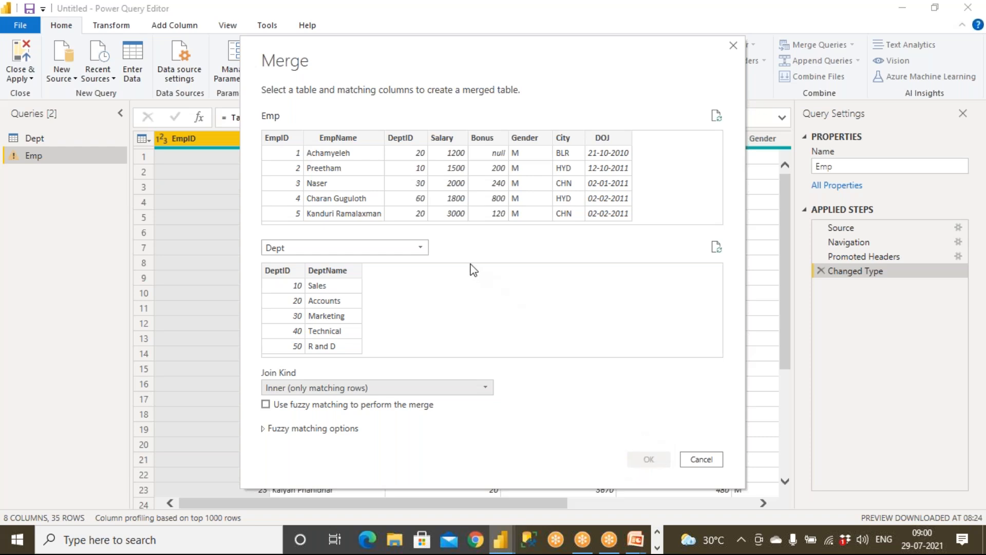
click(416, 141)
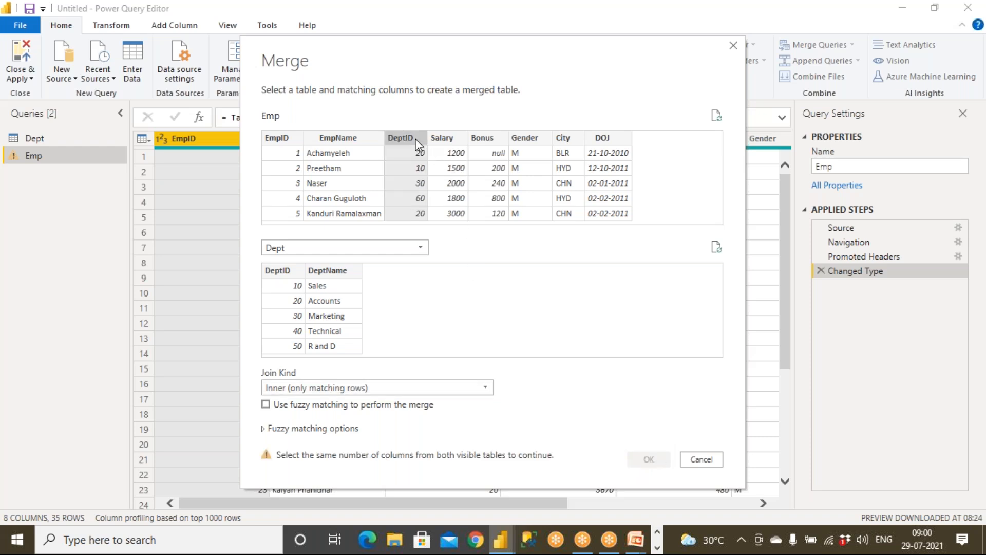
click(289, 272)
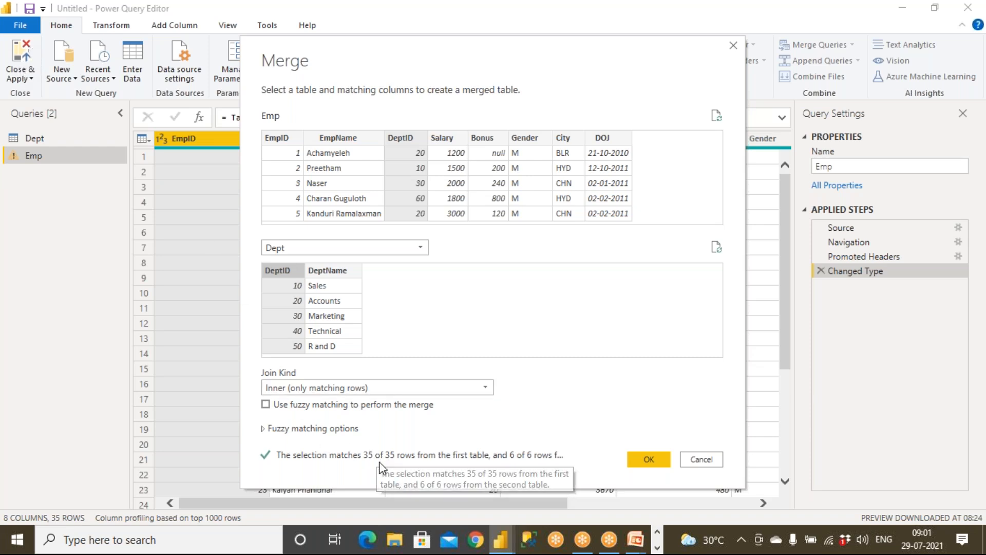
click(645, 461)
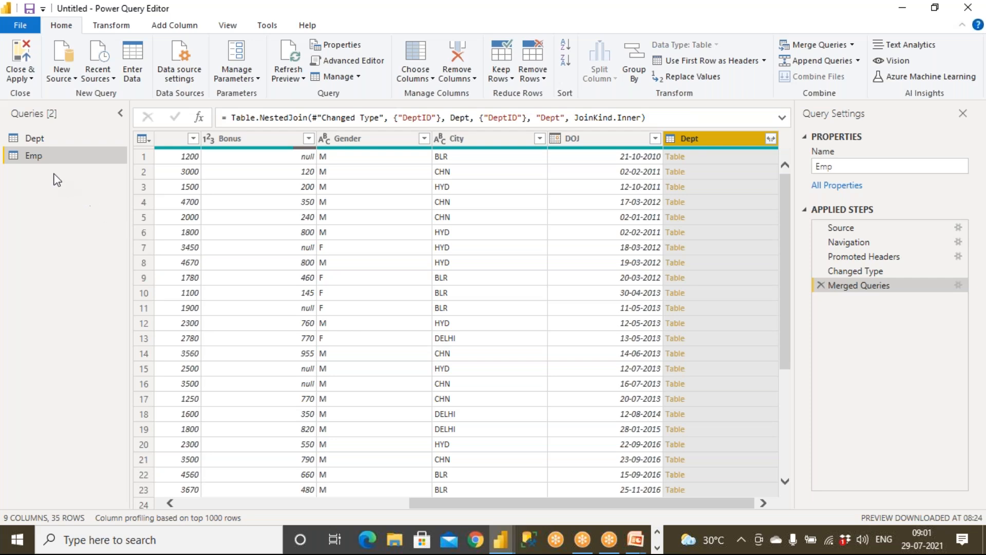
- Expand the merged Dept column in Emp into DeptID and DeptName without the original column name as prefix
click(39, 140)
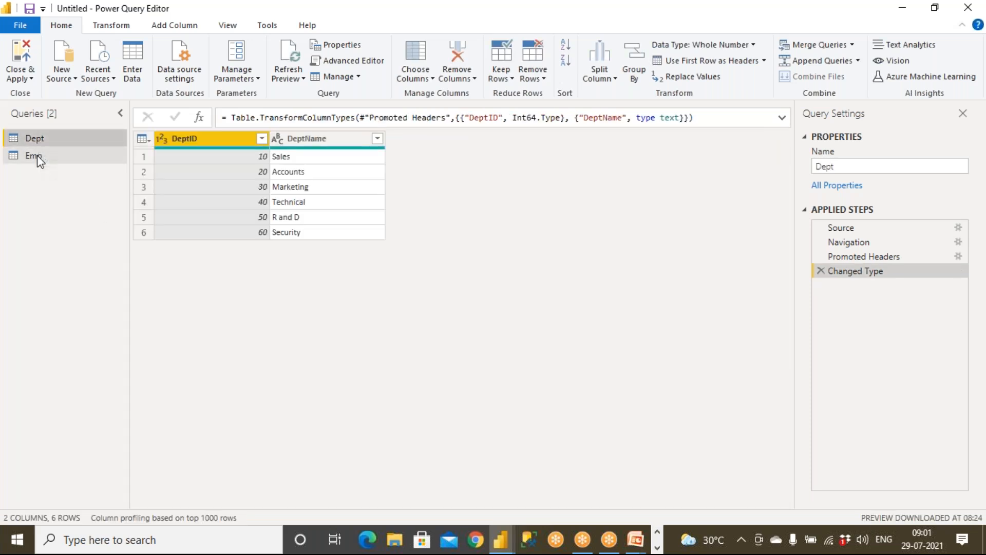
click(37, 155)
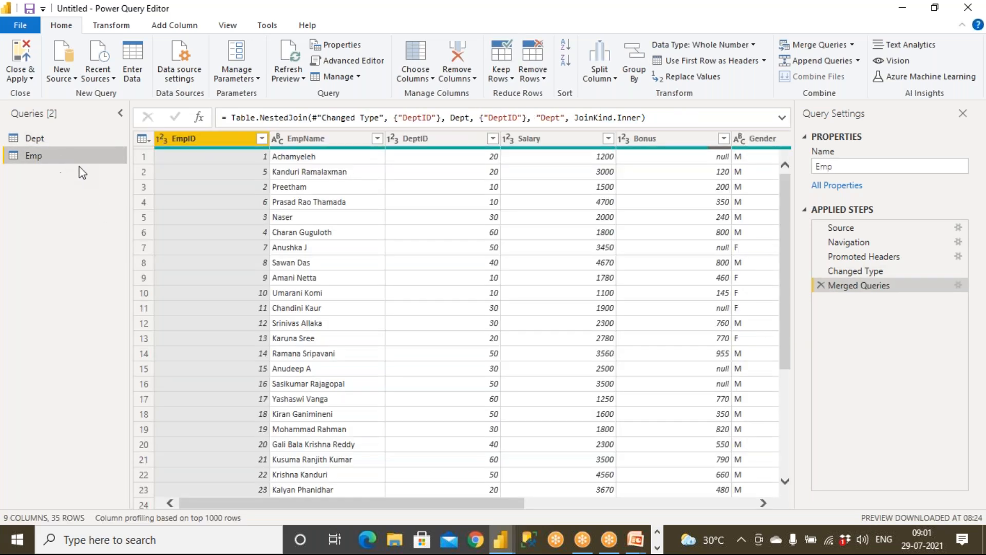
drag(504, 504, 771, 513)
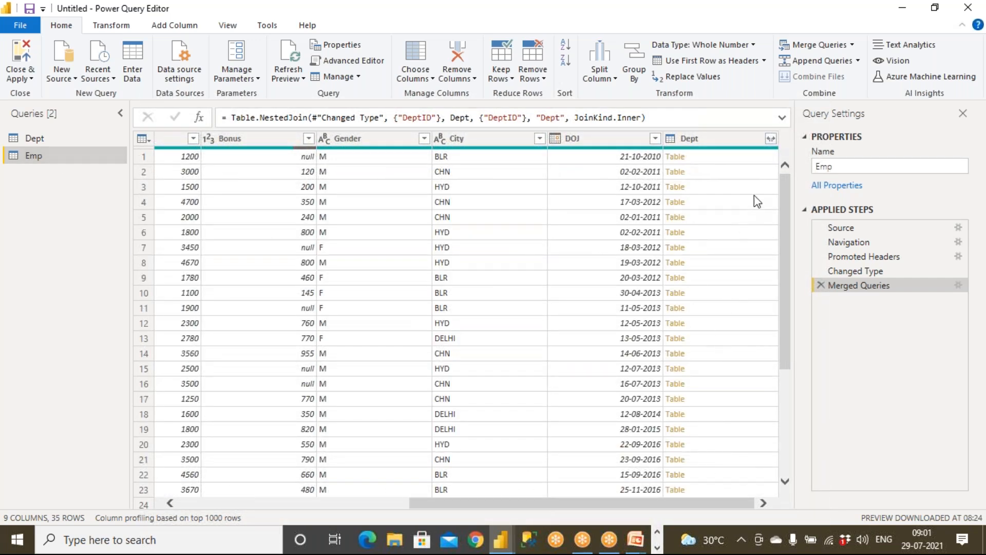
click(771, 138)
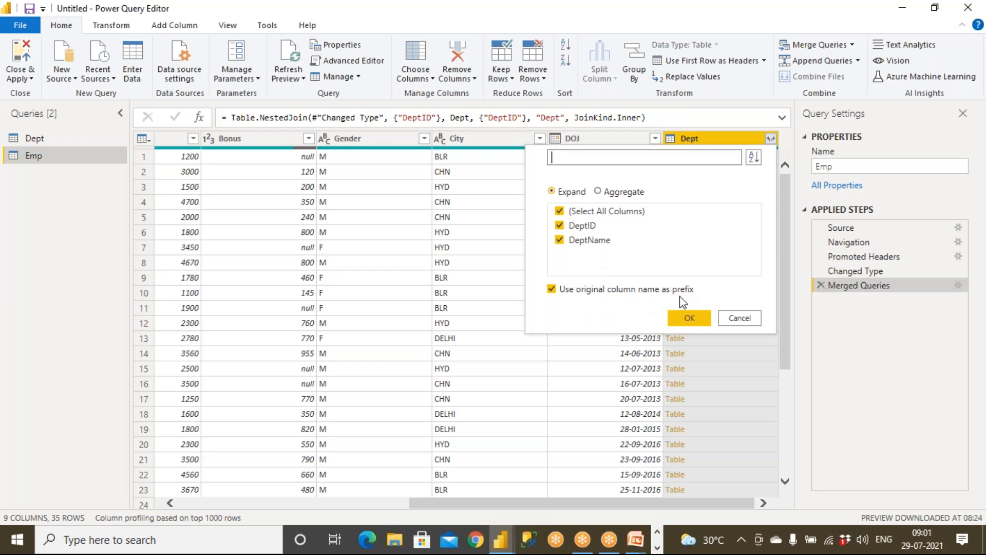
click(553, 289)
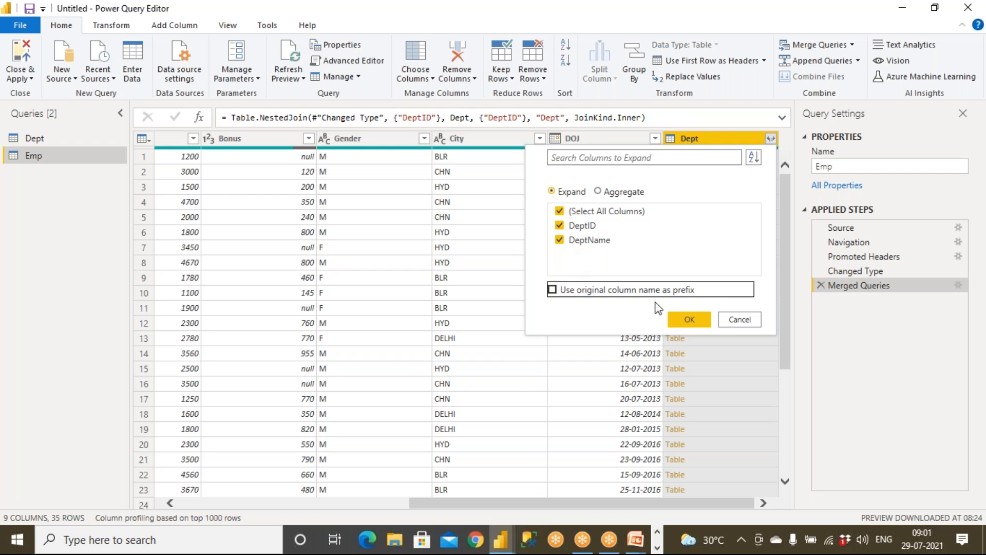
click(677, 318)
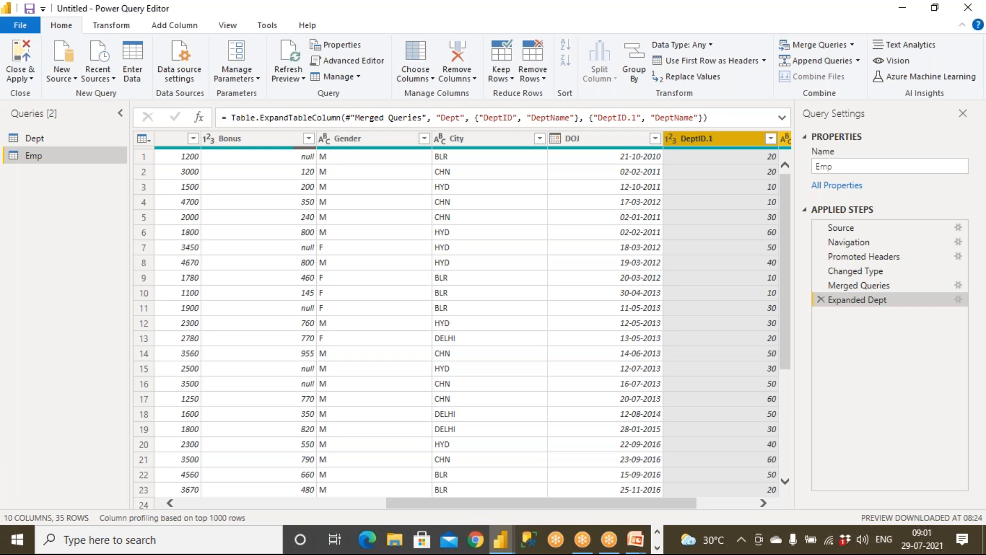
- Compare the Dept query with the expanded columns in Emp, and circle Dept with a red pen arrow leading to Emp
drag(666, 510, 607, 511)
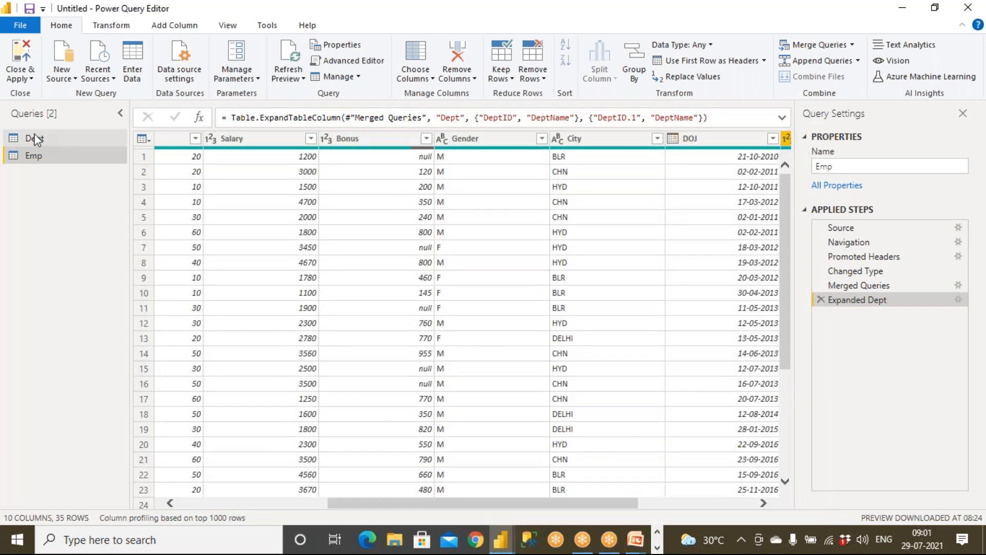
click(33, 136)
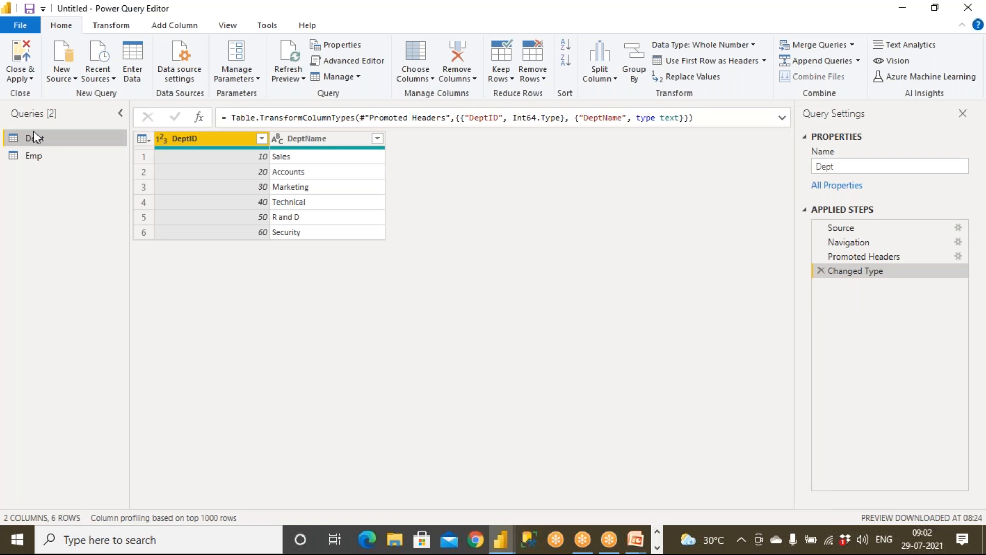
click(33, 154)
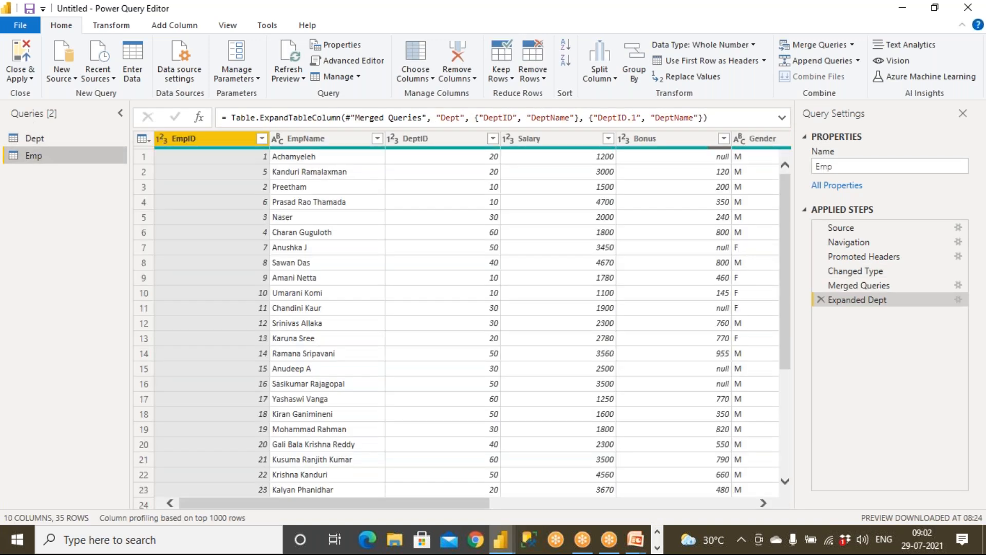
drag(446, 504, 683, 515)
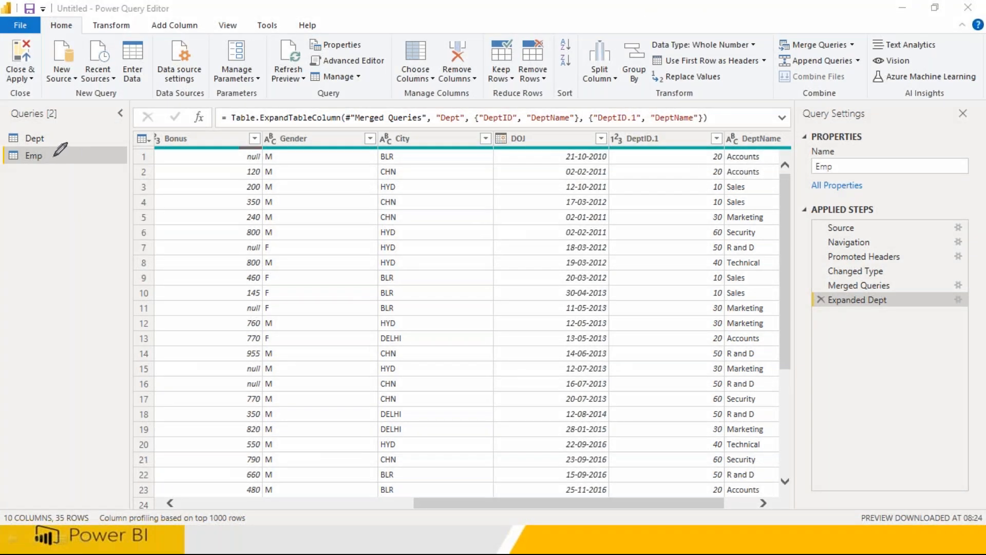
mouse_move(47, 130)
mouse_down()
mouse_move(16, 125)
mouse_move(57, 131)
mouse_move(44, 174)
mouse_up()
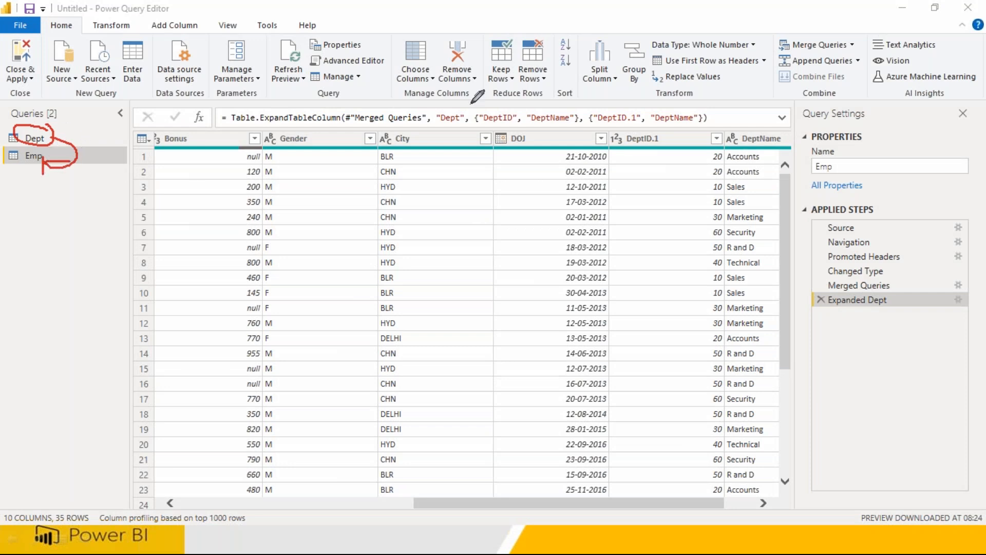
- Delete the Expanded Dept and Merged Queries applied steps from the Emp query, and check the separate Dept and Emp tables
mouse_move(849, 39)
mouse_down()
mouse_move(773, 52)
mouse_move(869, 48)
mouse_move(845, 40)
mouse_up()
click(852, 45)
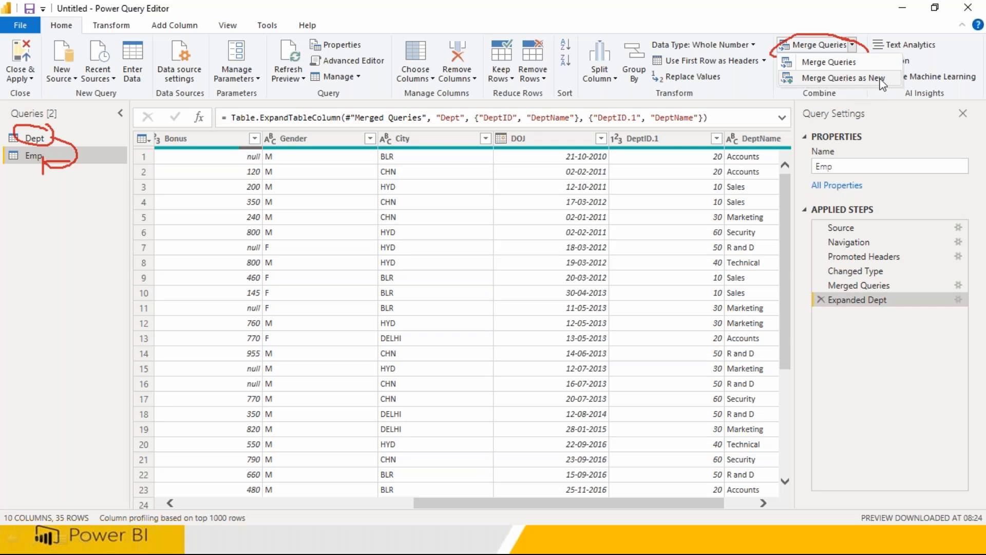
click(76, 167)
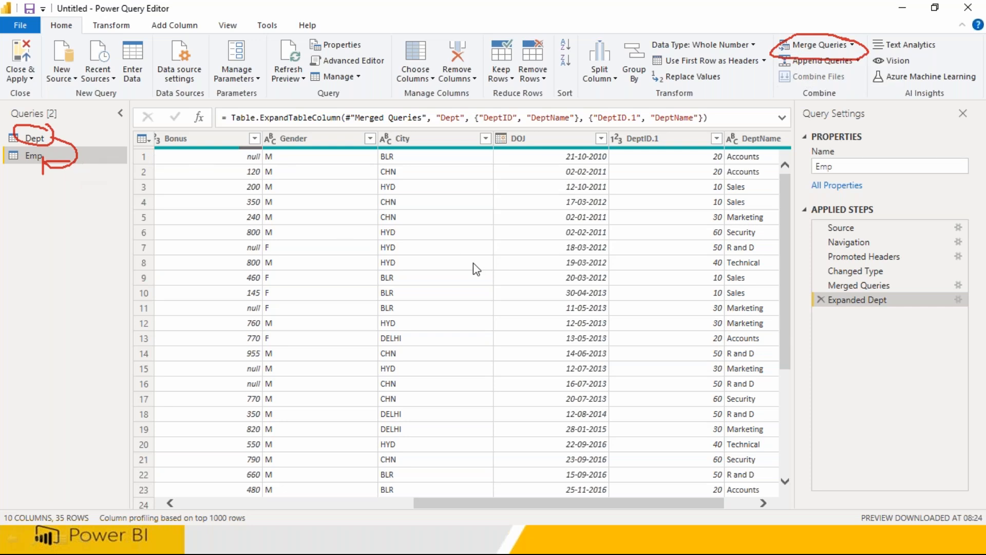
click(822, 300)
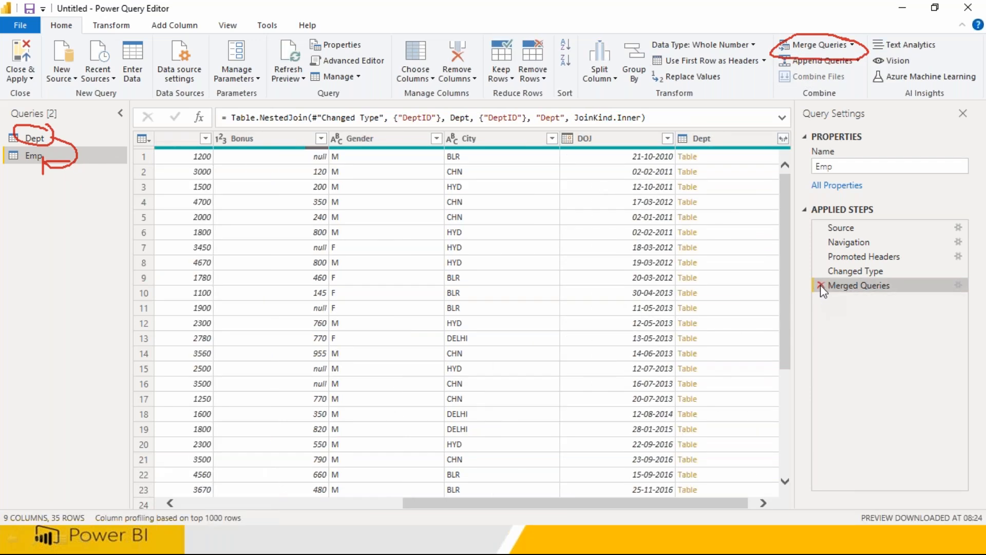
click(819, 286)
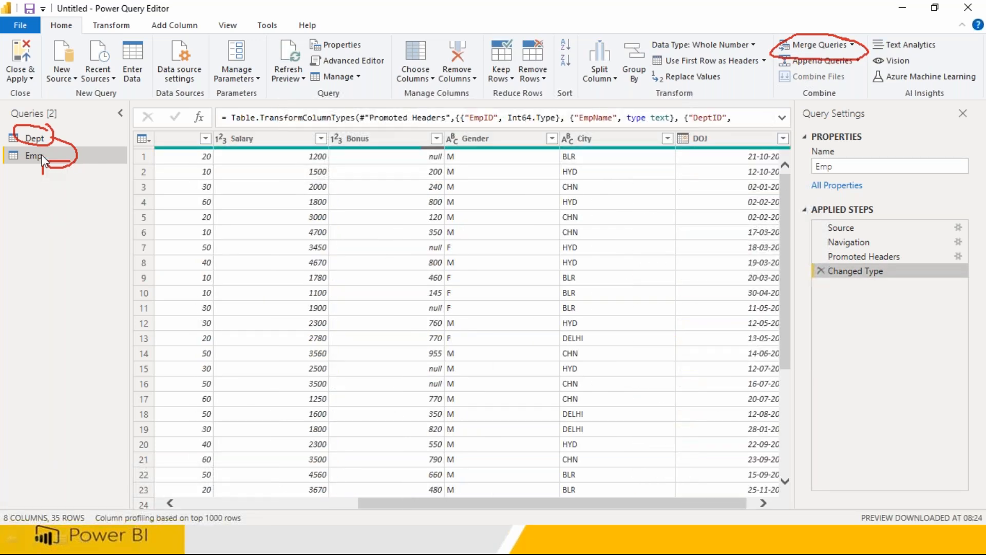
click(671, 15)
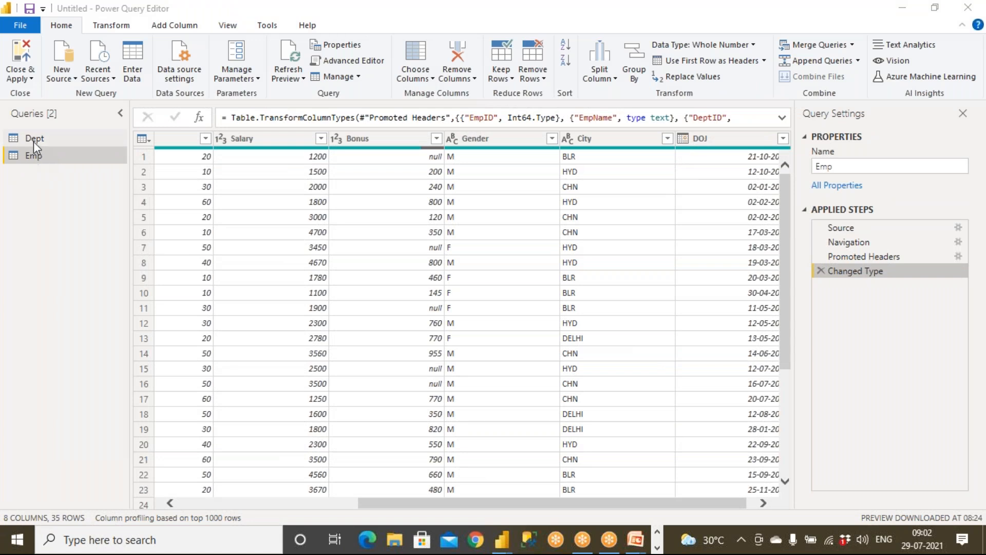
click(33, 137)
click(34, 156)
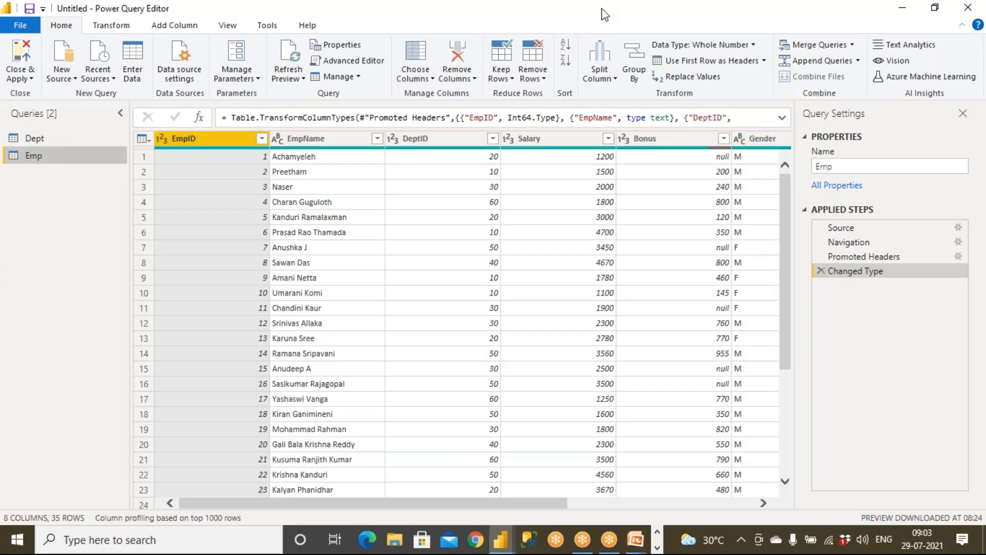
click(670, 10)
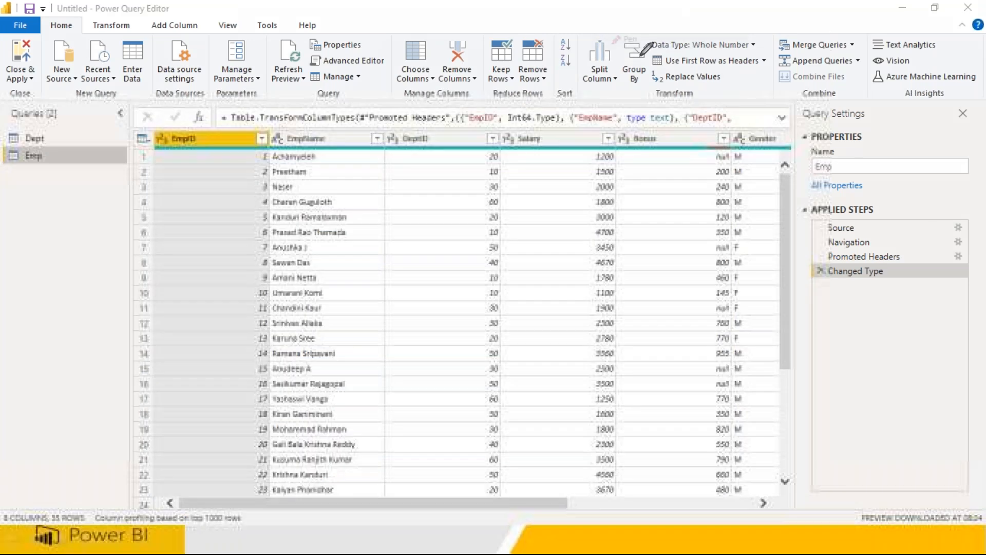
mouse_move(778, 50)
mouse_down()
mouse_move(832, 52)
mouse_move(855, 31)
mouse_move(769, 41)
mouse_move(779, 58)
mouse_up()
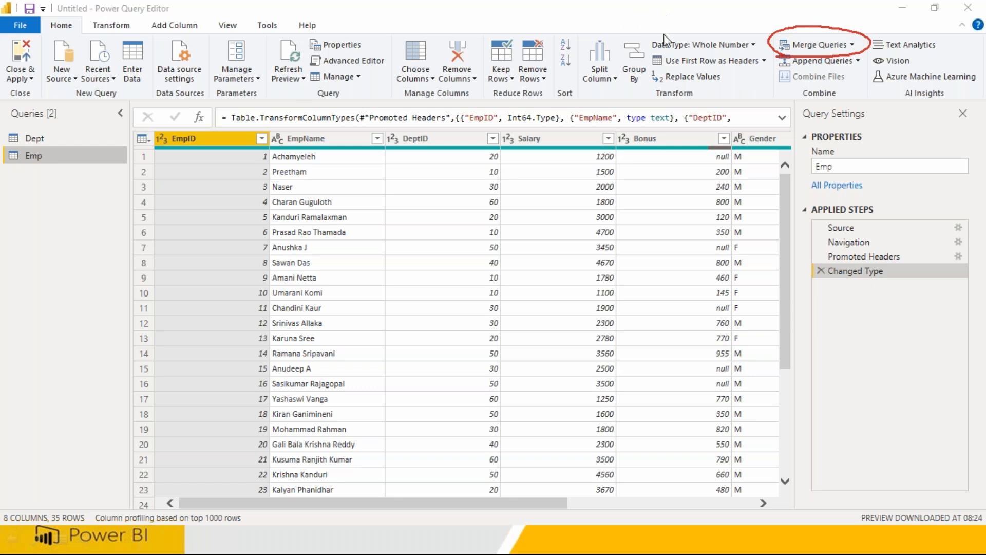
mouse_move(43, 33)
mouse_down()
mouse_move(177, 10)
mouse_move(95, 4)
mouse_move(151, 48)
mouse_up()
mouse_move(69, 30)
mouse_down()
mouse_move(95, 111)
mouse_move(121, 136)
mouse_move(42, 119)
mouse_move(41, 201)
mouse_move(59, 113)
mouse_up()
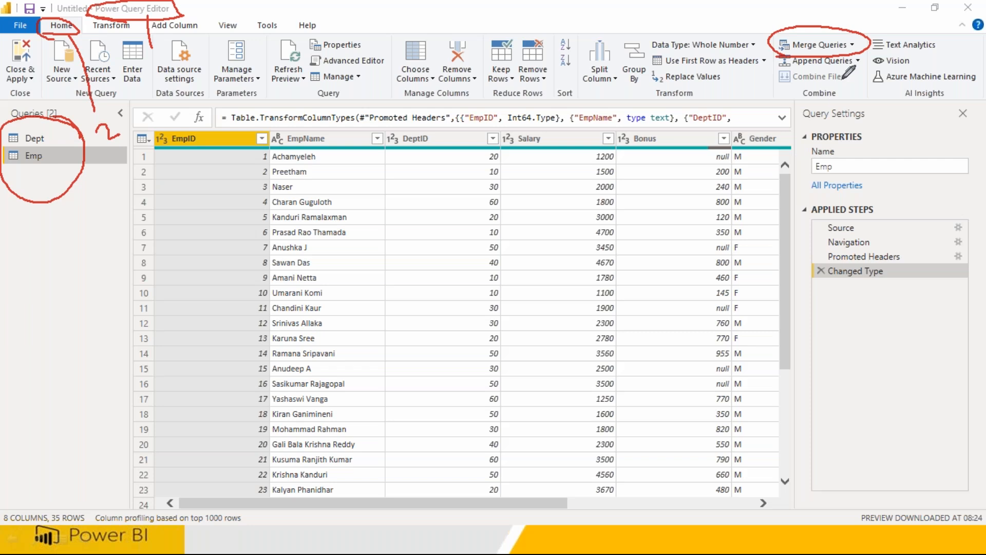
- Start merging queries as new, with Emp as the first table and Dept as the second, matched on their DeptID columns
click(853, 44)
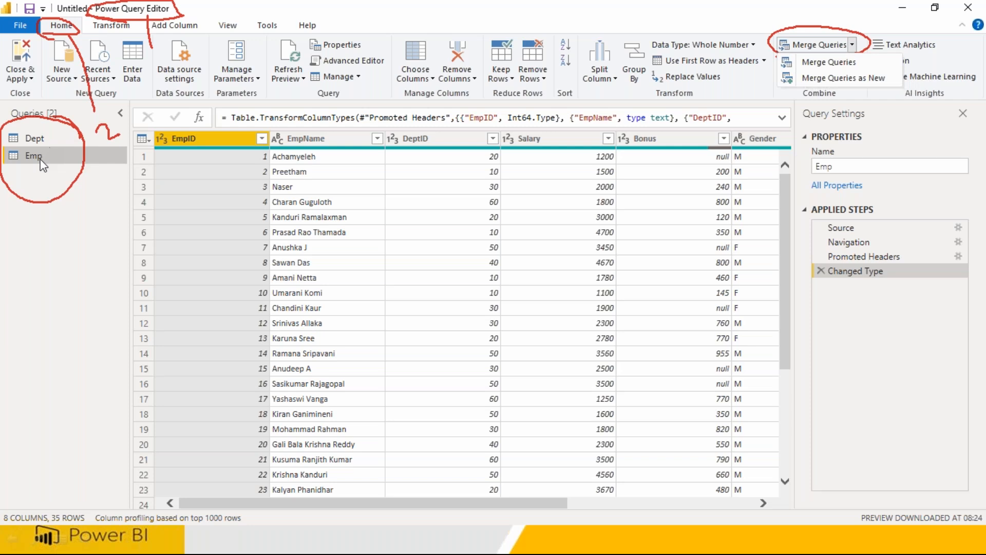
click(815, 80)
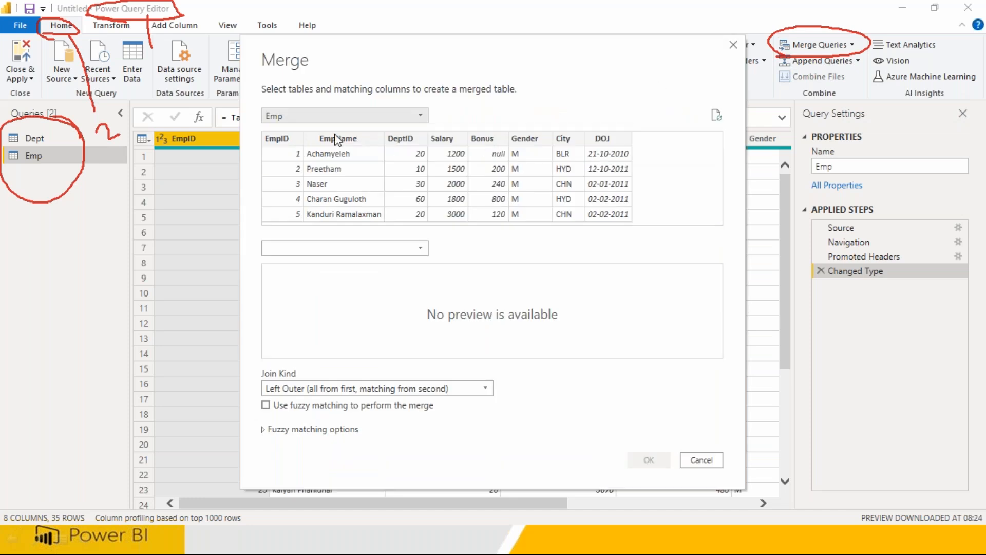
click(311, 118)
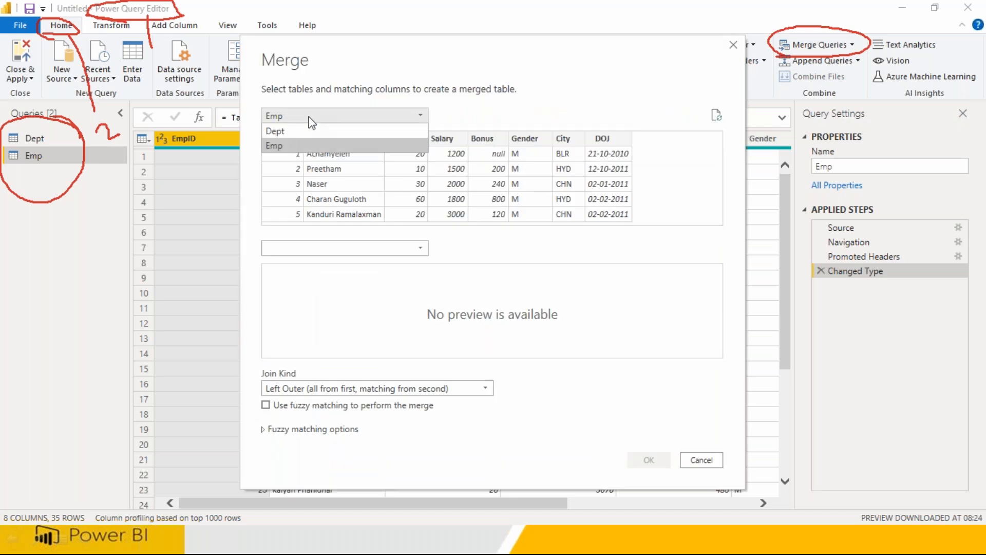
click(302, 130)
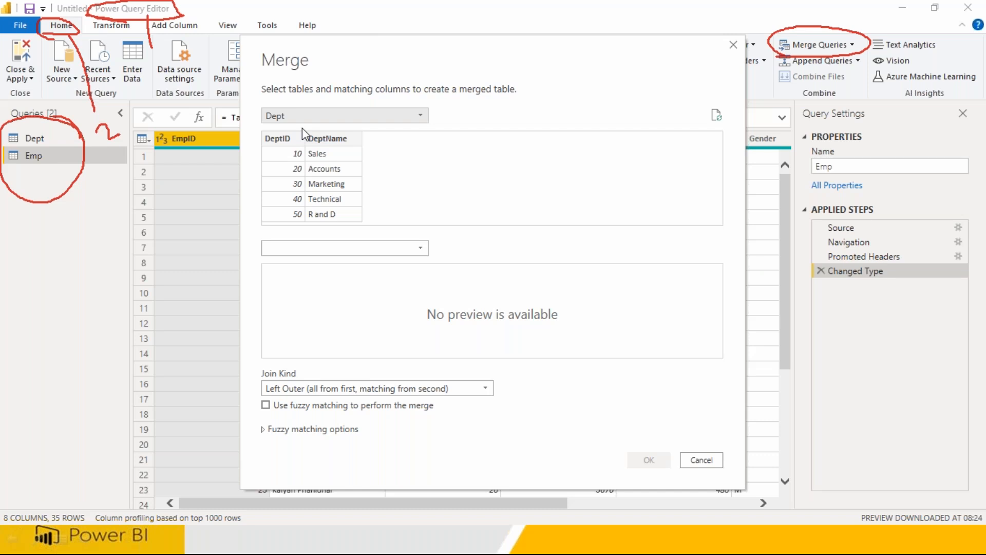
click(295, 248)
click(285, 277)
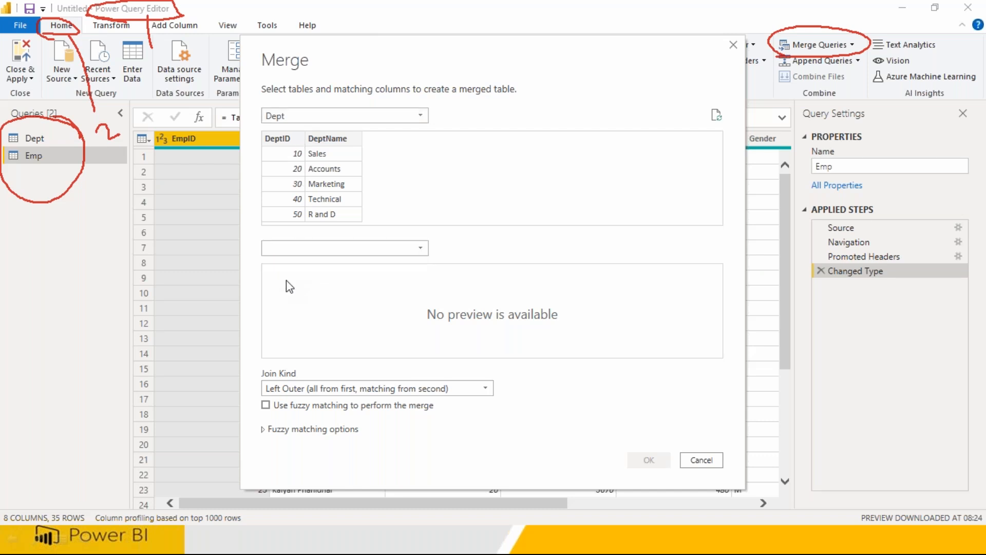
click(304, 116)
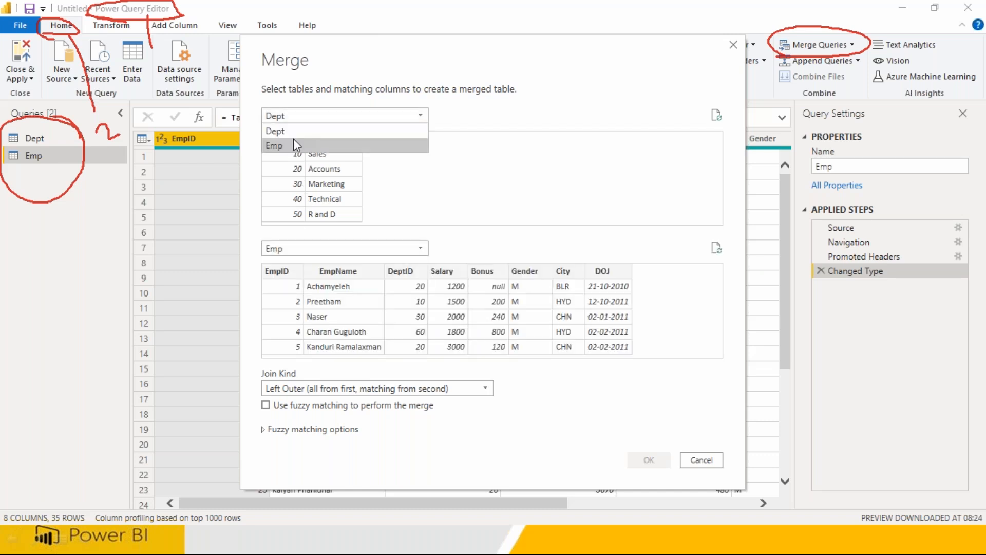
click(294, 140)
click(286, 249)
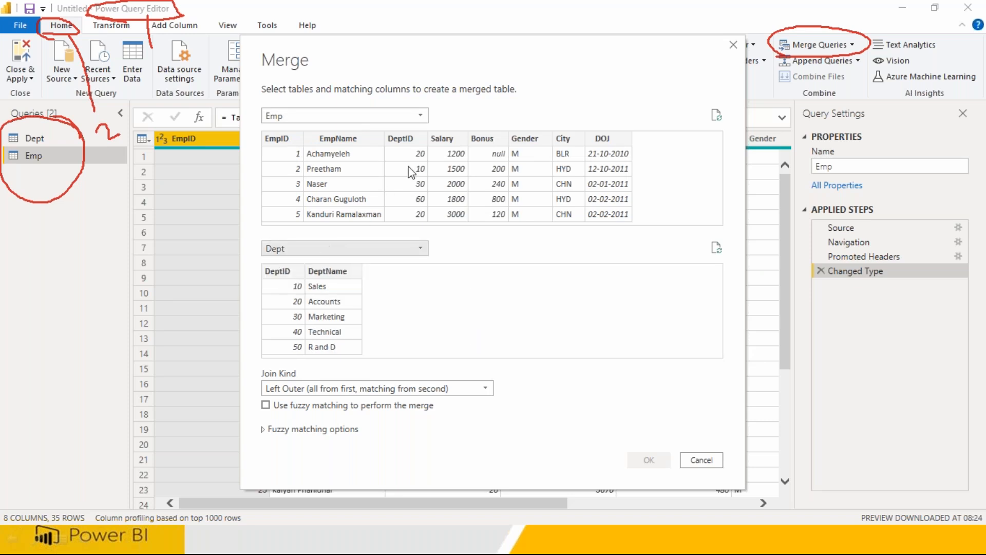
click(414, 139)
click(272, 272)
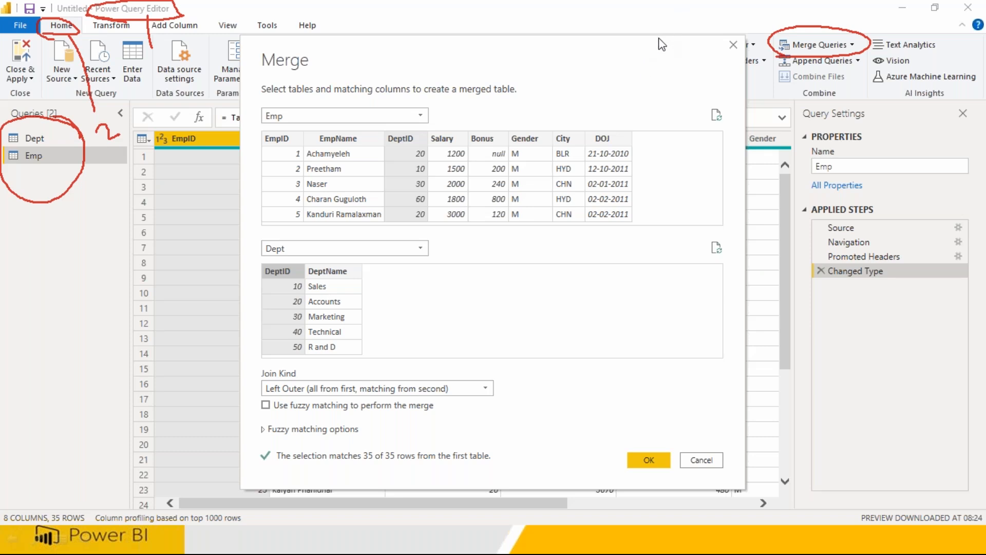
mouse_move(478, 365)
mouse_down()
mouse_move(290, 362)
mouse_move(247, 380)
mouse_move(341, 405)
mouse_move(508, 389)
mouse_move(500, 364)
mouse_move(440, 366)
mouse_move(495, 325)
mouse_move(509, 297)
mouse_up()
mouse_move(525, 307)
mouse_down()
mouse_move(531, 265)
mouse_move(552, 293)
mouse_move(590, 303)
mouse_move(539, 343)
mouse_up()
mouse_move(621, 317)
mouse_down()
mouse_move(570, 343)
mouse_move(639, 370)
mouse_up()
mouse_move(662, 334)
mouse_down()
mouse_move(663, 367)
mouse_move(693, 359)
mouse_move(707, 375)
mouse_move(722, 339)
mouse_move(726, 356)
mouse_move(759, 378)
mouse_move(791, 355)
mouse_move(809, 366)
mouse_move(800, 333)
mouse_up()
mouse_move(810, 366)
mouse_down()
mouse_move(842, 336)
mouse_move(863, 334)
mouse_up()
mouse_move(77, 296)
mouse_down()
mouse_move(106, 343)
mouse_move(117, 292)
mouse_move(77, 297)
mouse_up()
mouse_move(83, 378)
mouse_down()
mouse_move(135, 383)
mouse_move(84, 378)
mouse_up()
drag(109, 346, 110, 379)
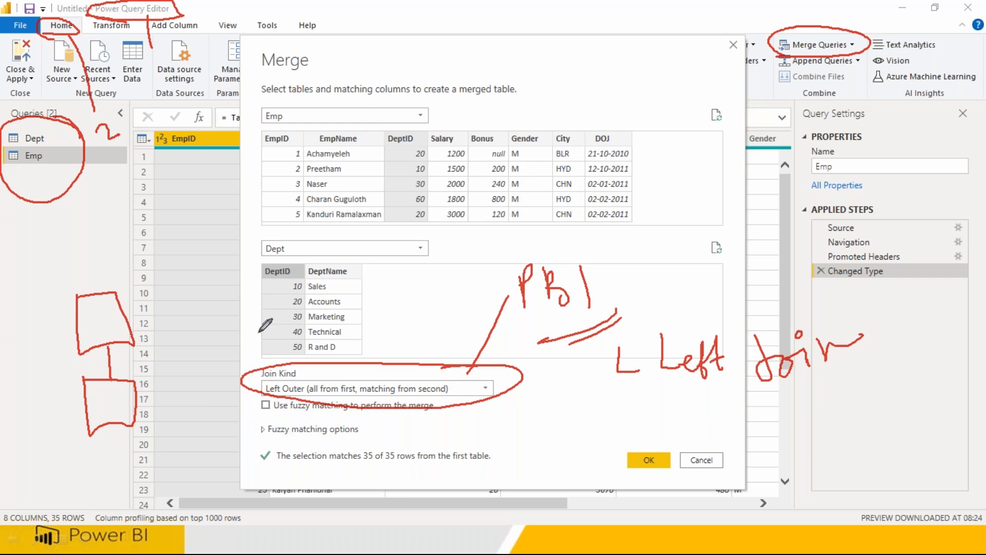
mouse_move(136, 286)
mouse_down()
mouse_move(158, 313)
mouse_move(149, 355)
mouse_move(157, 403)
mouse_move(167, 426)
mouse_move(183, 422)
mouse_up()
mouse_move(136, 290)
mouse_down()
mouse_move(182, 290)
mouse_move(183, 305)
mouse_up()
drag(157, 387, 183, 383)
drag(170, 426, 207, 413)
mouse_move(258, 430)
mouse_down()
mouse_move(289, 451)
mouse_move(278, 471)
mouse_move(285, 464)
mouse_move(290, 479)
mouse_move(329, 466)
mouse_up()
drag(294, 500, 326, 529)
drag(336, 497, 335, 504)
drag(343, 495, 358, 494)
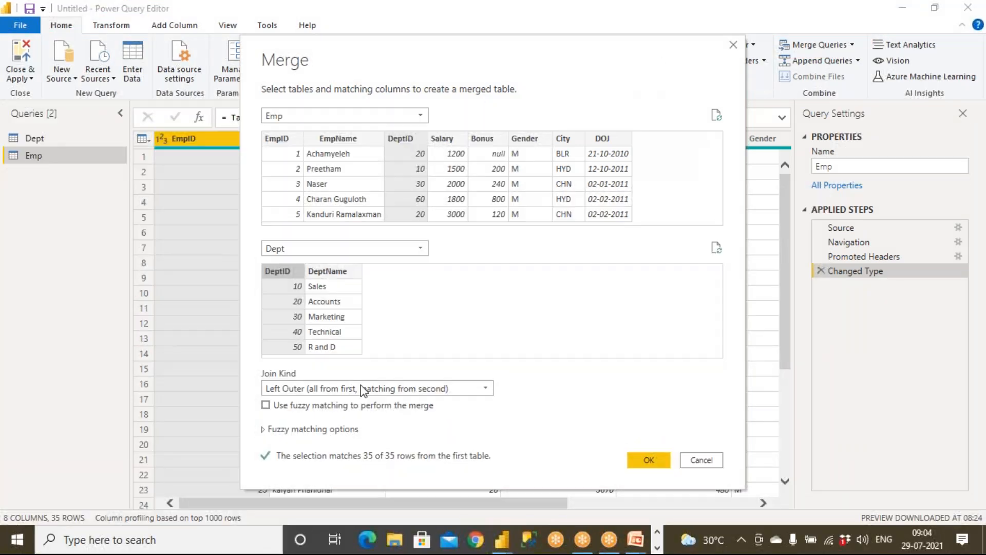
- Set the join kind to Inner (only matching rows) with DeptID as the matching column, and create the merged query
click(361, 388)
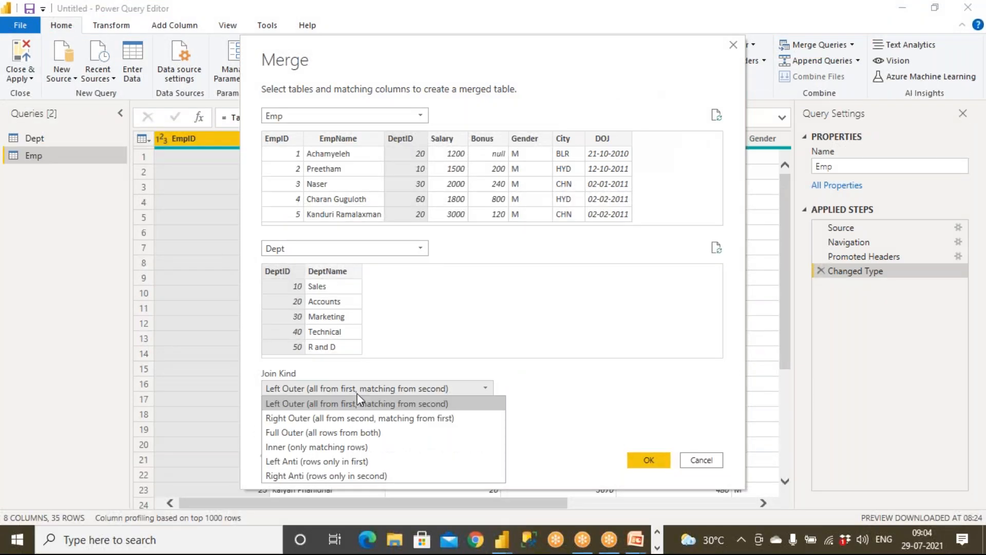
click(341, 447)
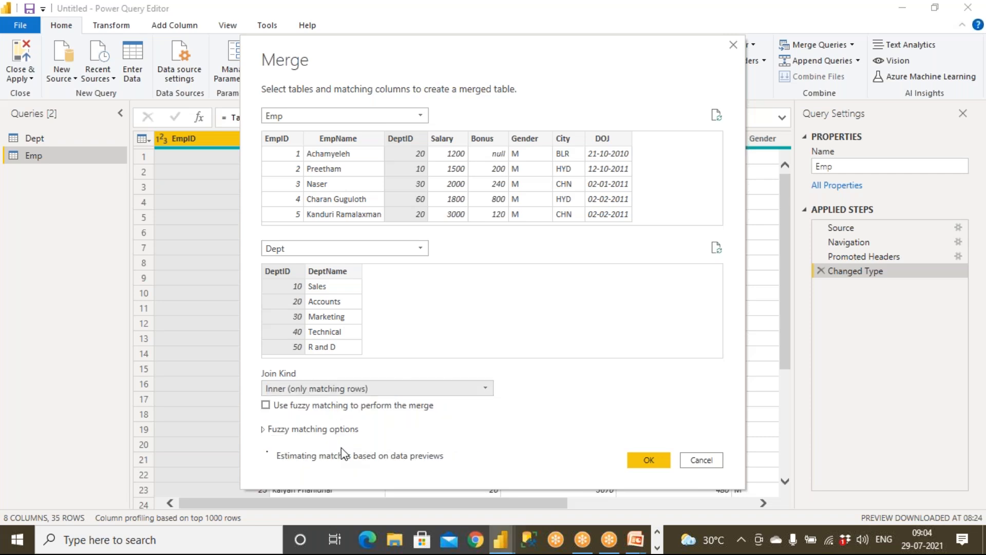
click(411, 138)
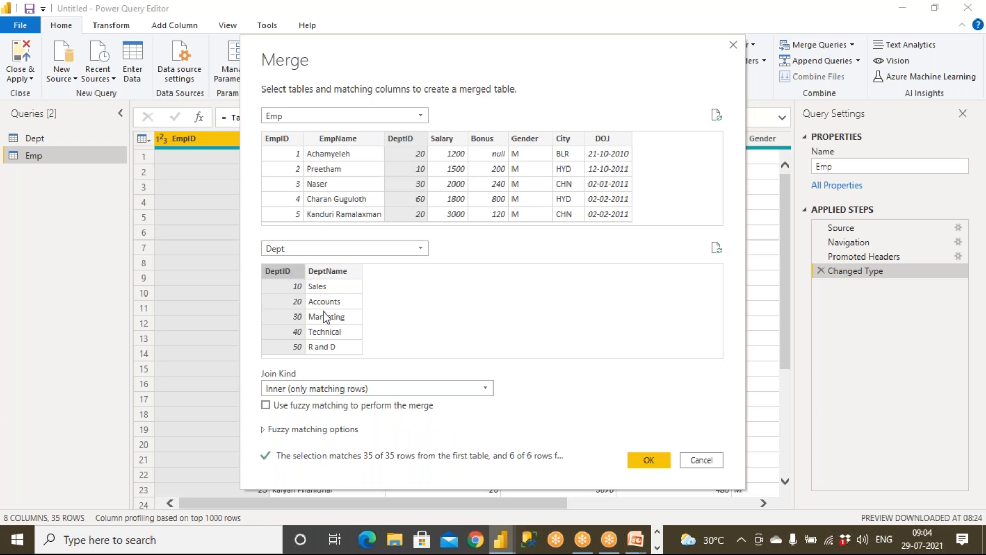
click(648, 461)
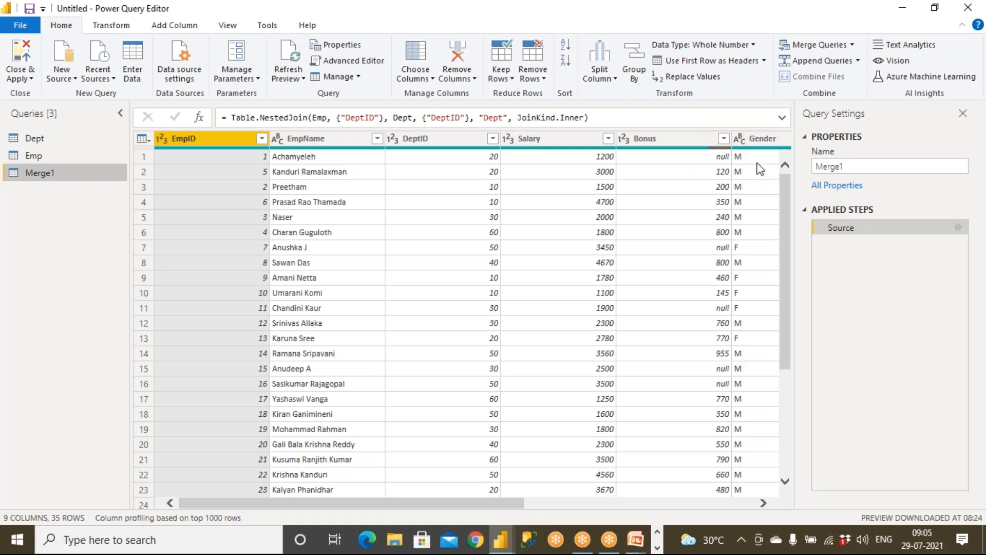
- Rename the new merged query as EmpInnerJoinDept
click(842, 166)
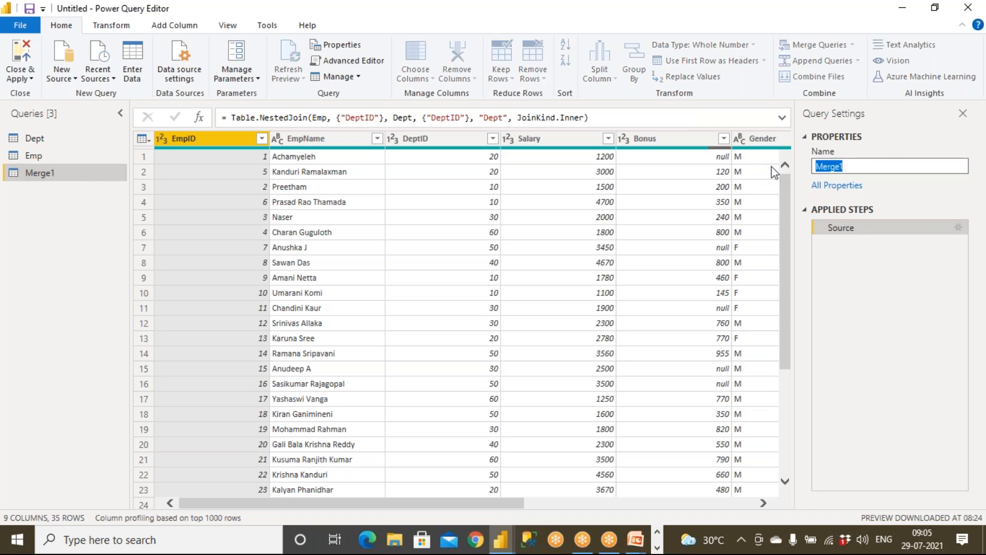
text(EmpInnerJoinDept)
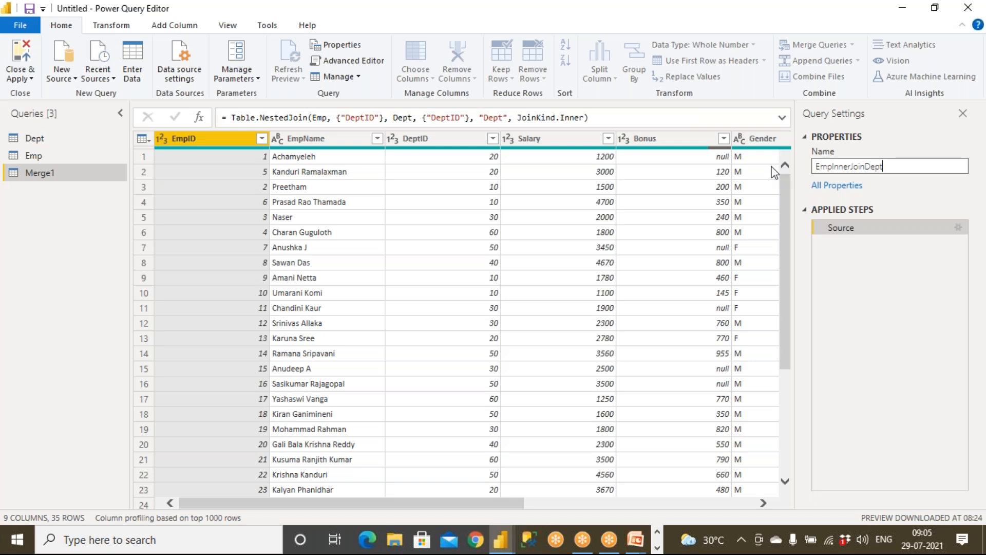
click(74, 177)
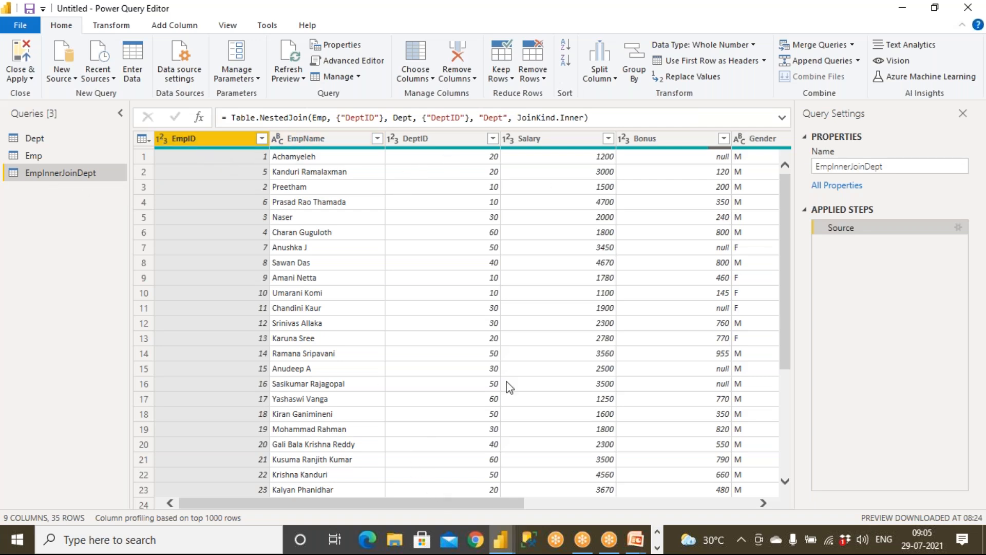
- Expand the nested Dept column of EmpInnerJoinDept into its DeptID and DeptName columns, without the original column name as prefix
drag(501, 504, 735, 489)
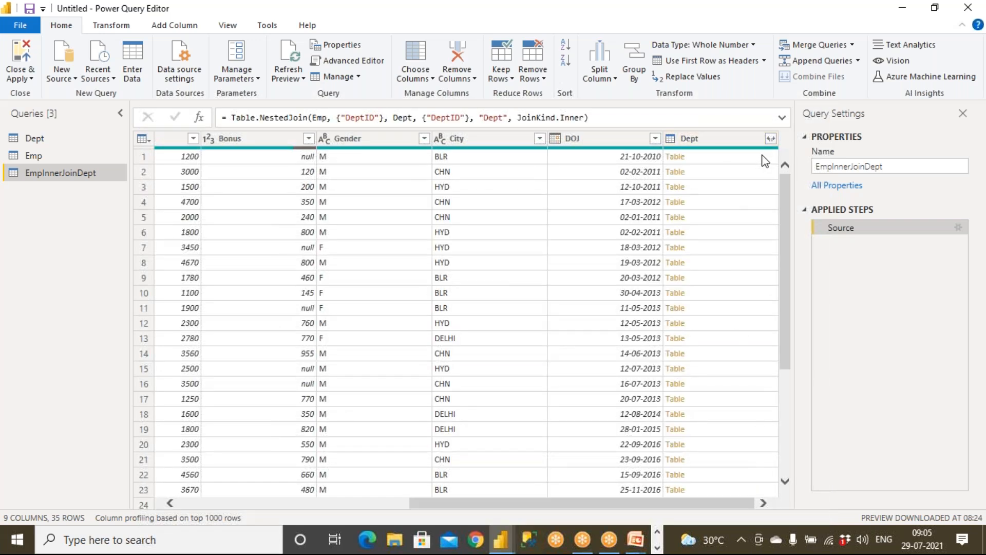
click(770, 139)
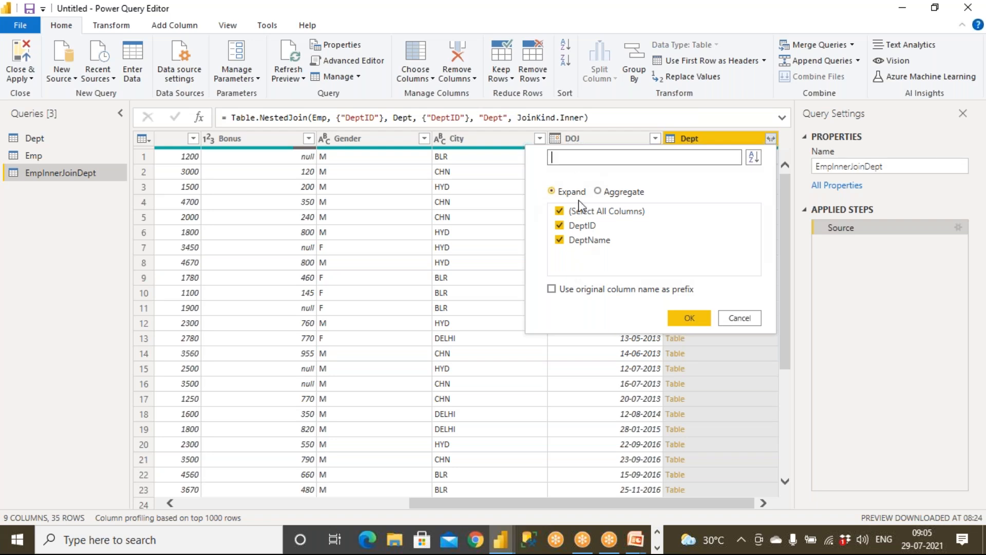
click(690, 318)
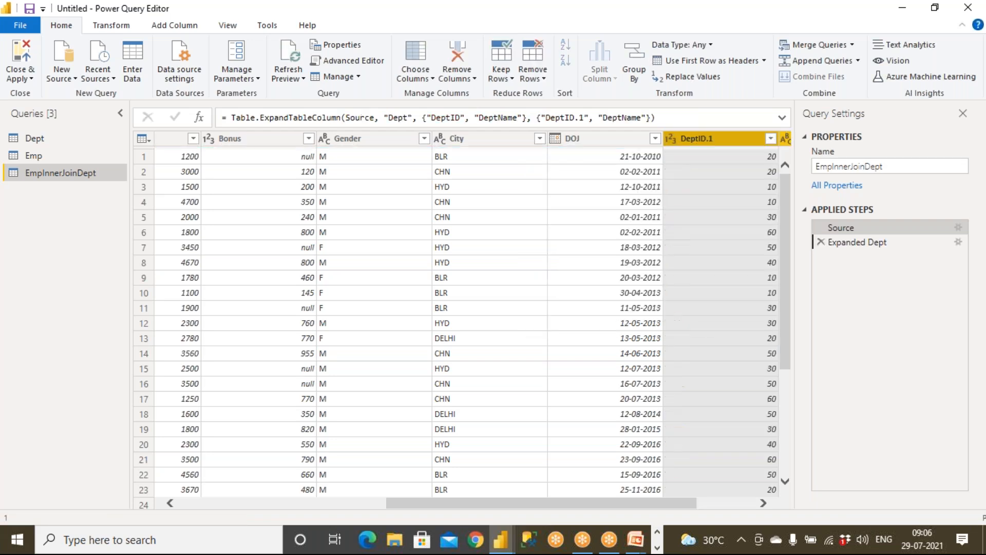
- Check the expanded columns of EmpInnerJoinDept, and close the query editor while applying the changes to the report
drag(469, 506, 526, 506)
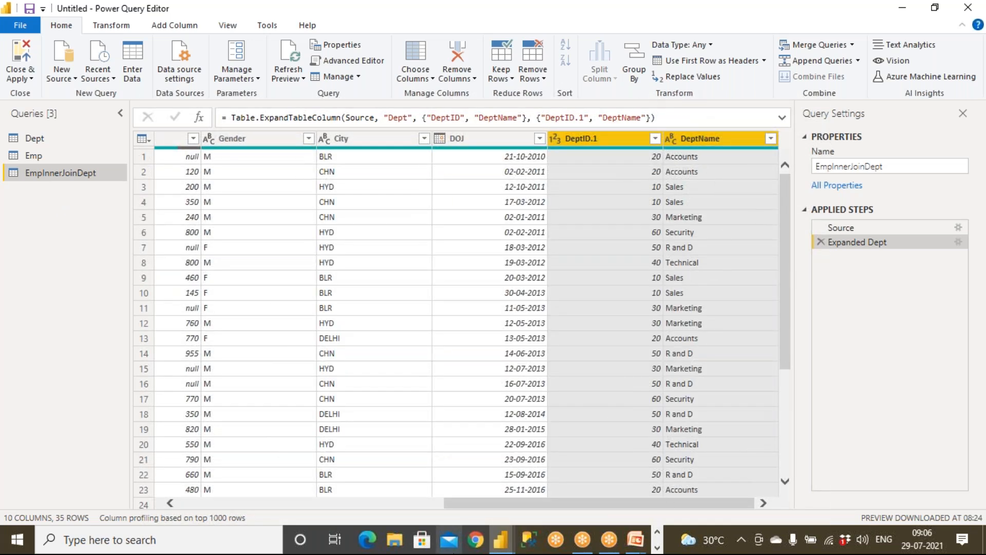
drag(462, 505, 174, 520)
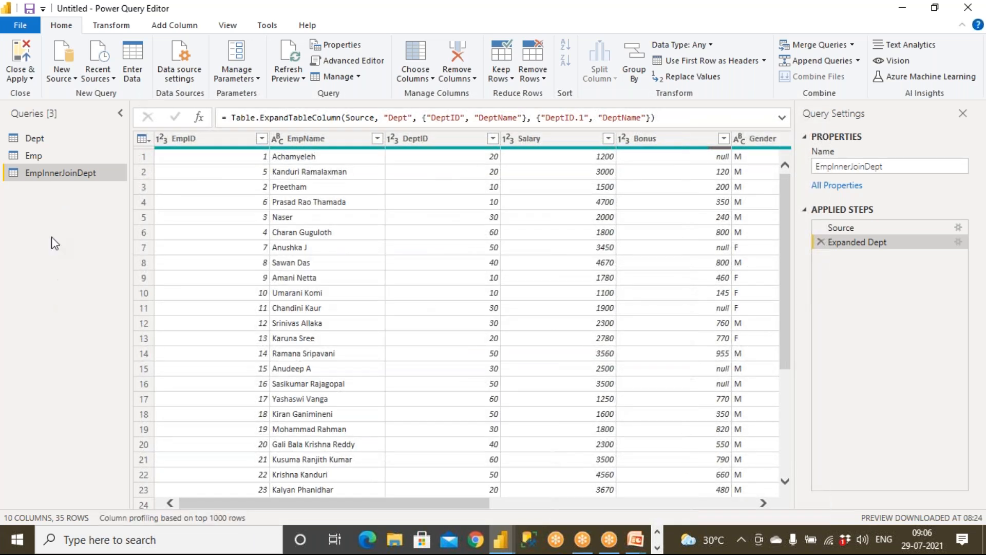
drag(399, 504, 687, 506)
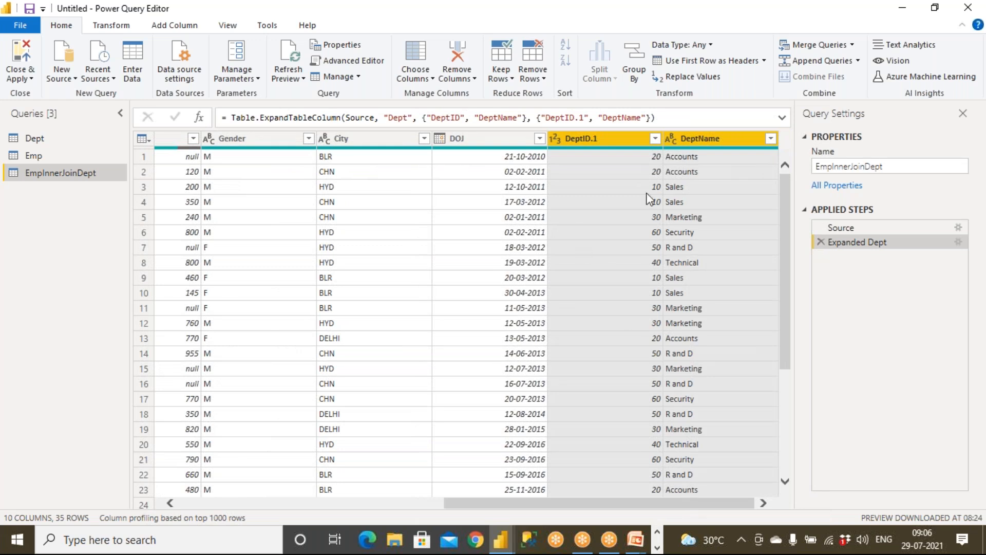
click(18, 64)
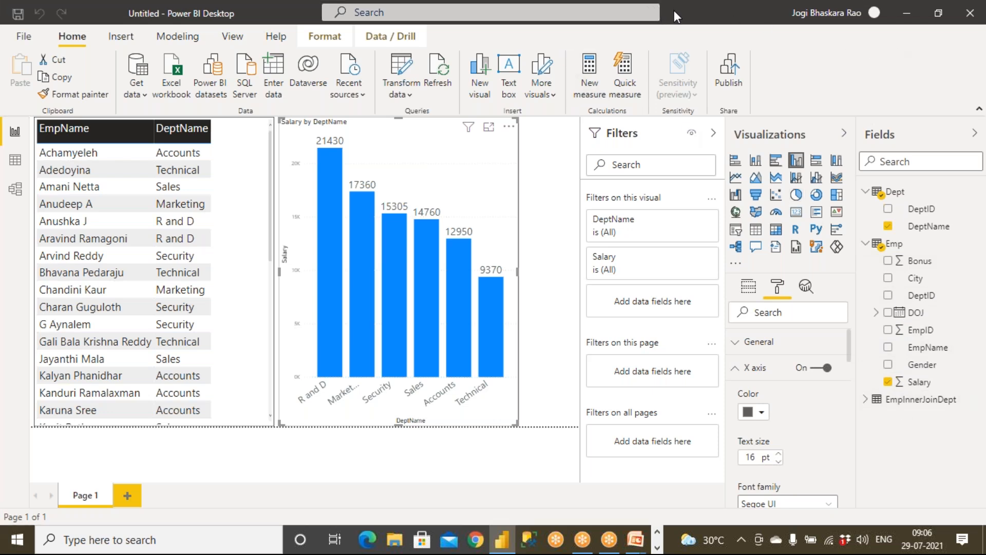
mouse_move(918, 181)
mouse_down()
mouse_move(848, 186)
mouse_move(917, 226)
mouse_move(887, 182)
mouse_up()
mouse_move(914, 237)
mouse_down()
mouse_move(868, 239)
mouse_move(879, 362)
mouse_move(903, 243)
mouse_up()
mouse_move(858, 408)
mouse_down()
mouse_move(956, 417)
mouse_move(919, 392)
mouse_move(856, 404)
mouse_move(866, 422)
mouse_up()
drag(778, 297, 834, 320)
drag(801, 284, 791, 369)
drag(785, 180, 841, 215)
drag(822, 176, 800, 241)
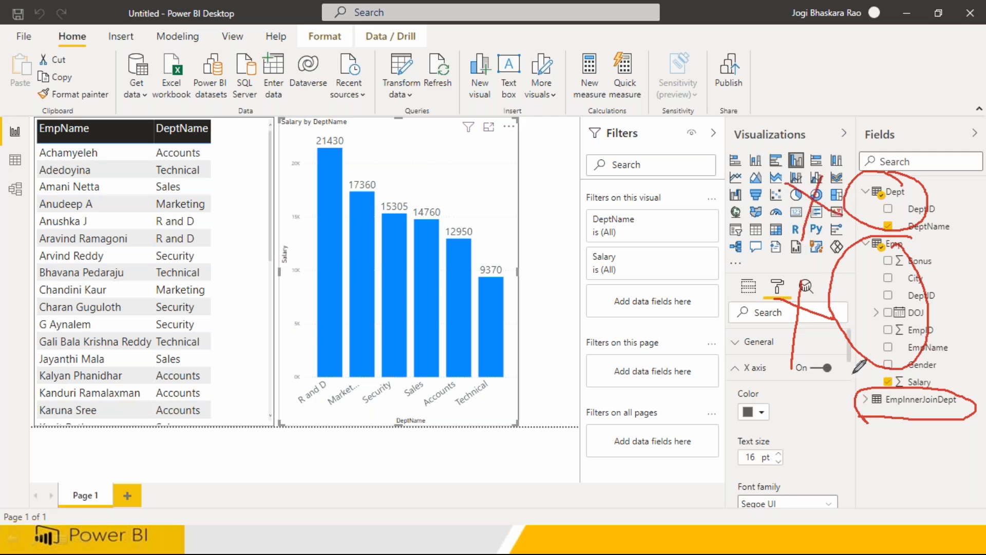
drag(817, 405, 838, 393)
- Expand the EmpInnerJoinDept table in the report's field list and examine its fields
click(866, 400)
scroll(876, 424, down, 1)
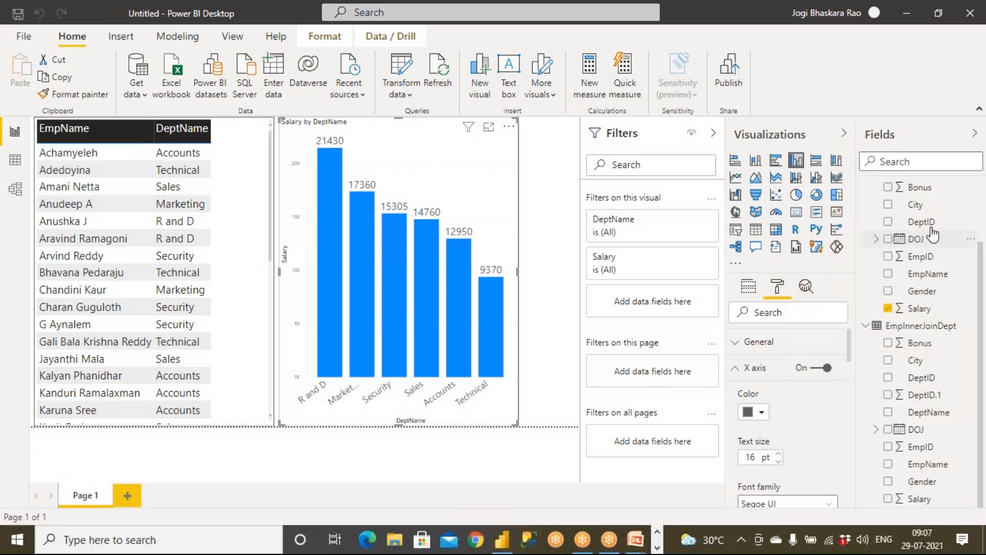
- Collapse the Dept and Emp tables in the report's field list, leaving EmpInnerJoinDept expanded
scroll(904, 216, up, 3)
click(868, 193)
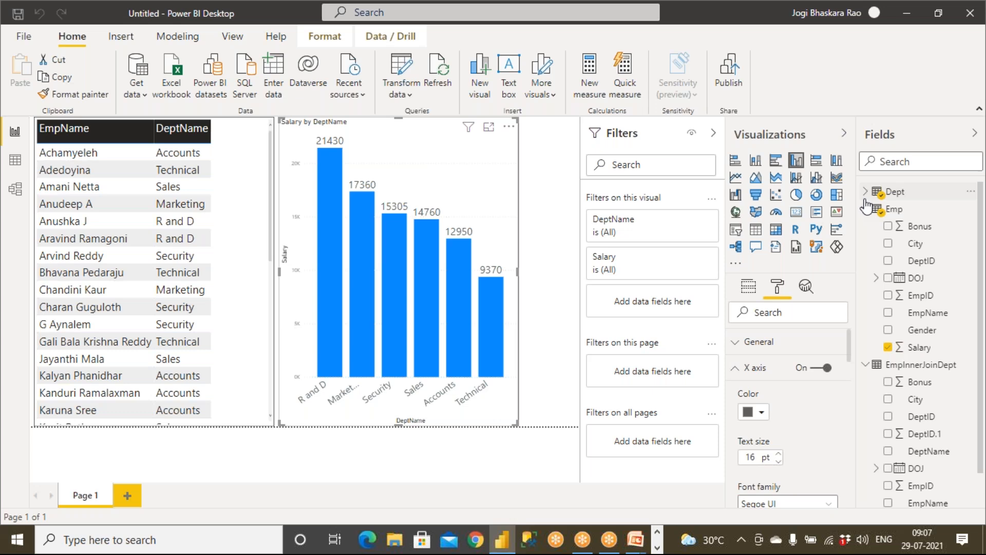
click(866, 210)
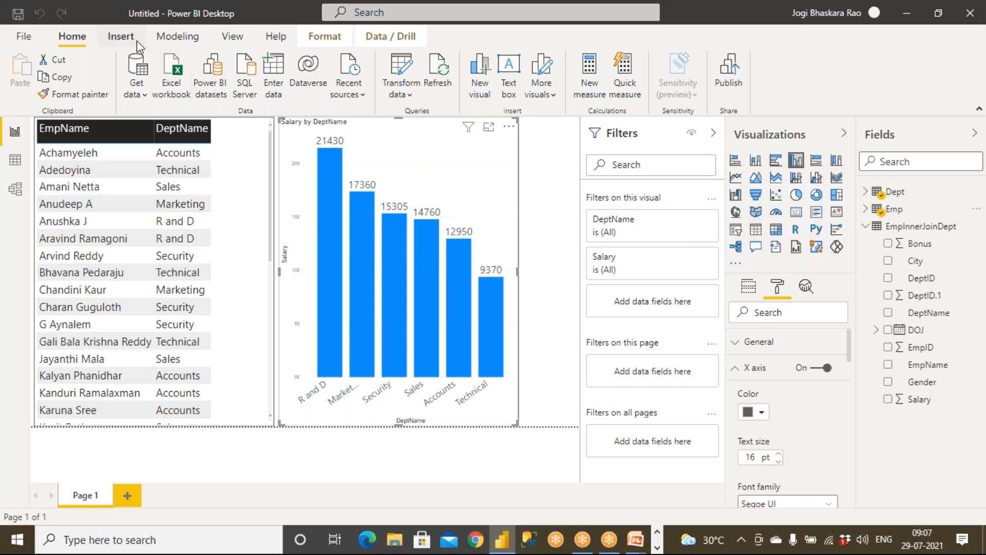
- Open the query editor and disable loading of the Dept and Emp queries, accepting the removal of their tables from the report
click(405, 94)
click(422, 118)
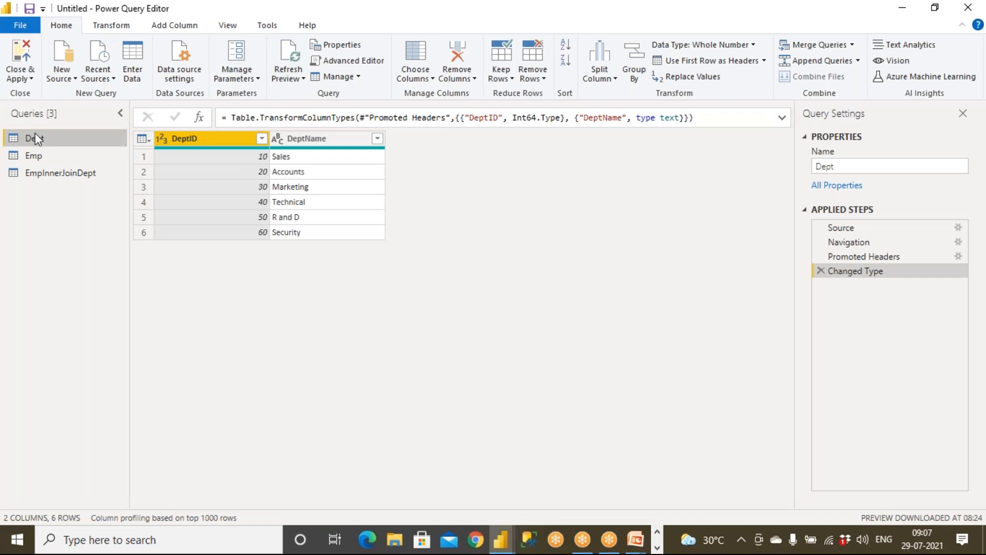
right_click(35, 141)
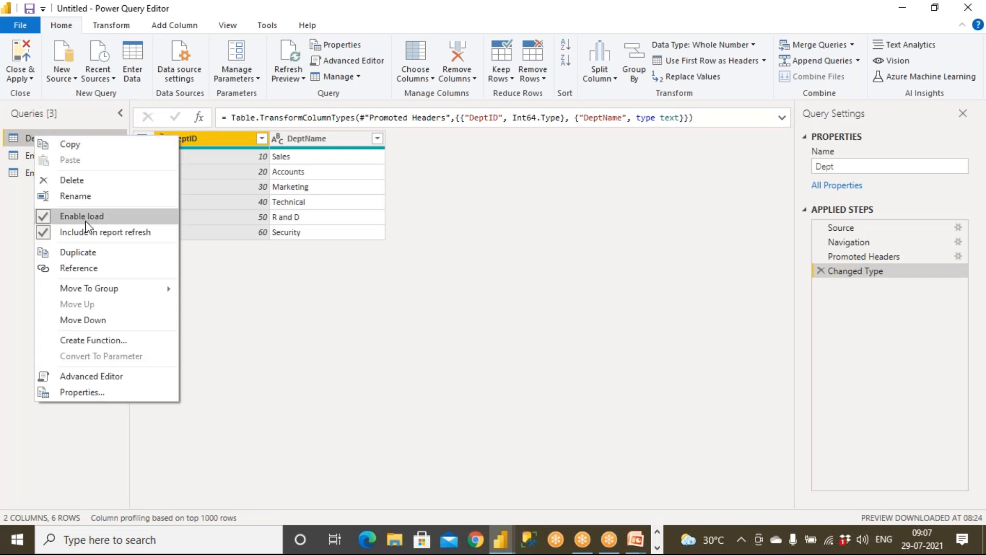
click(112, 218)
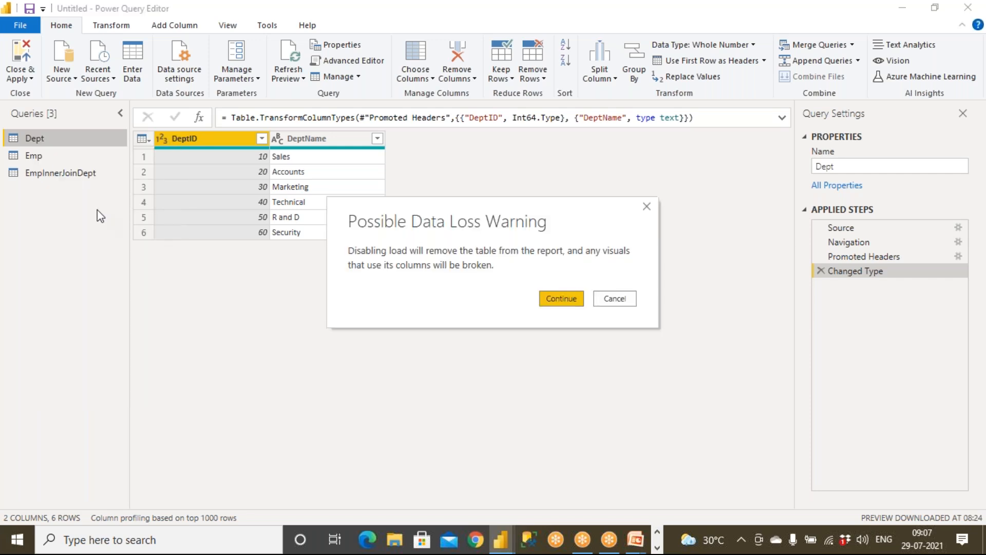
click(539, 298)
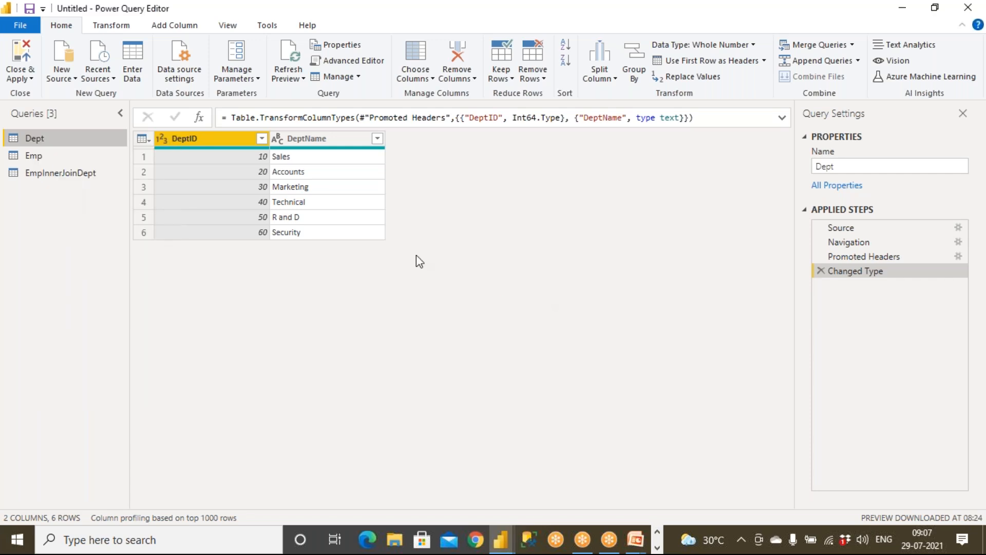
right_click(36, 156)
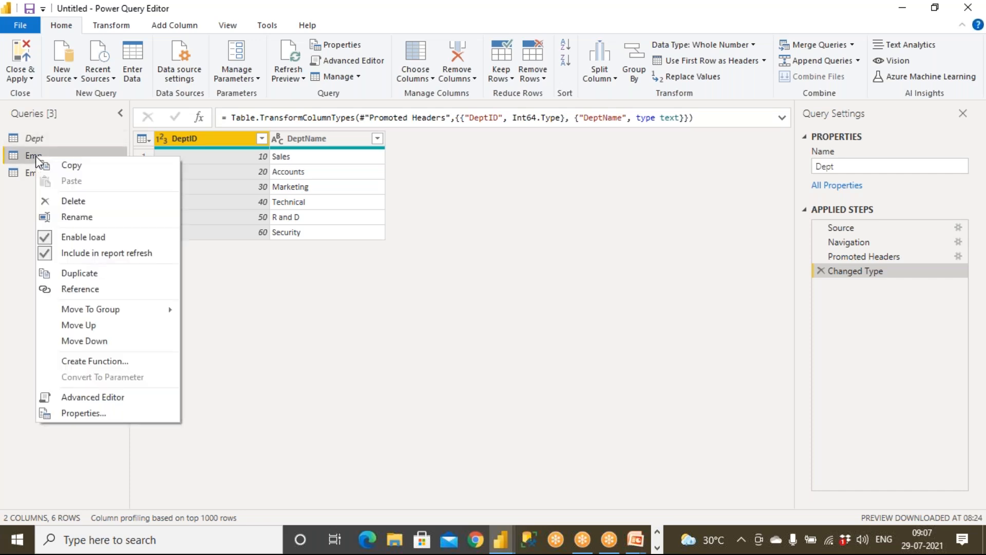
click(85, 236)
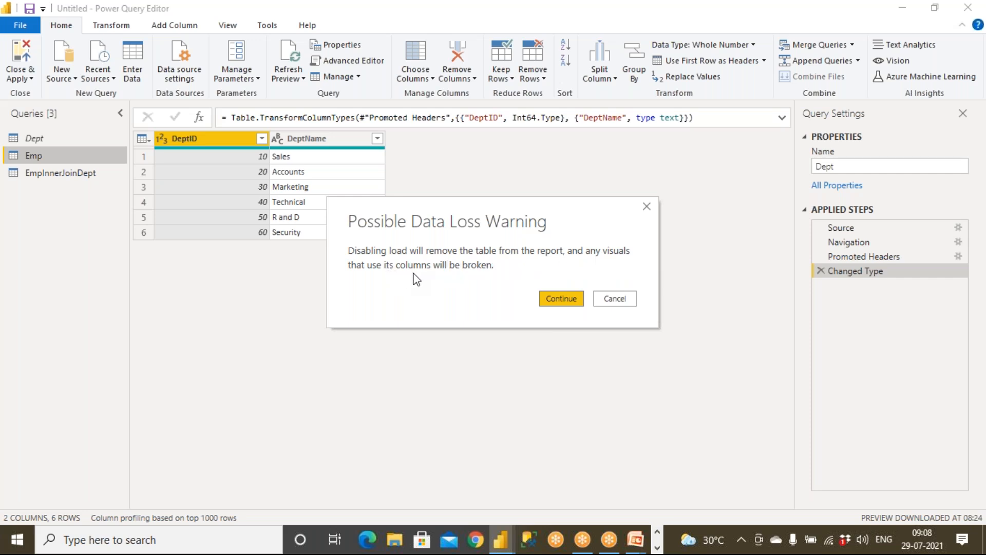
click(552, 296)
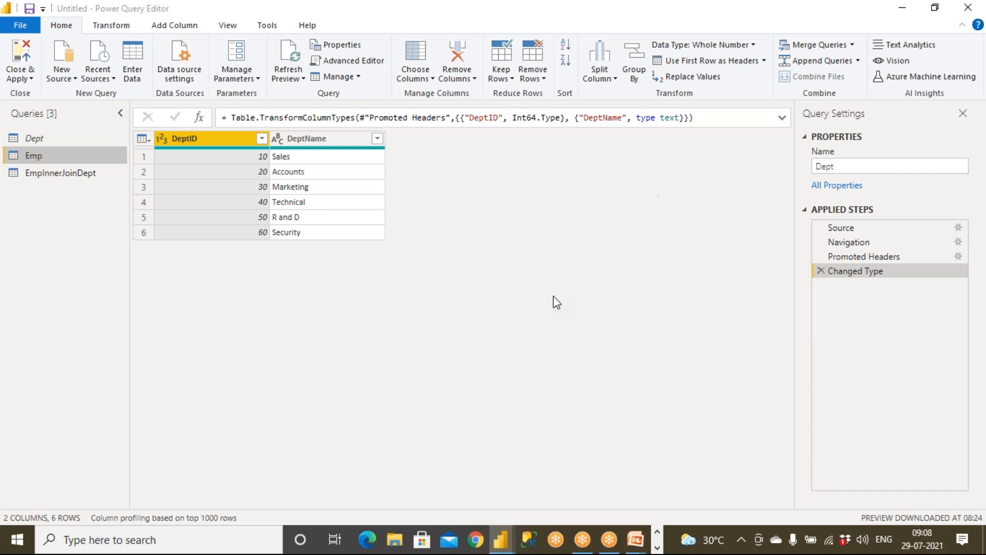
- Check the Dept, Emp and EmpInnerJoinDept queries, and close the query editor while applying the changes to the report
click(41, 174)
click(37, 157)
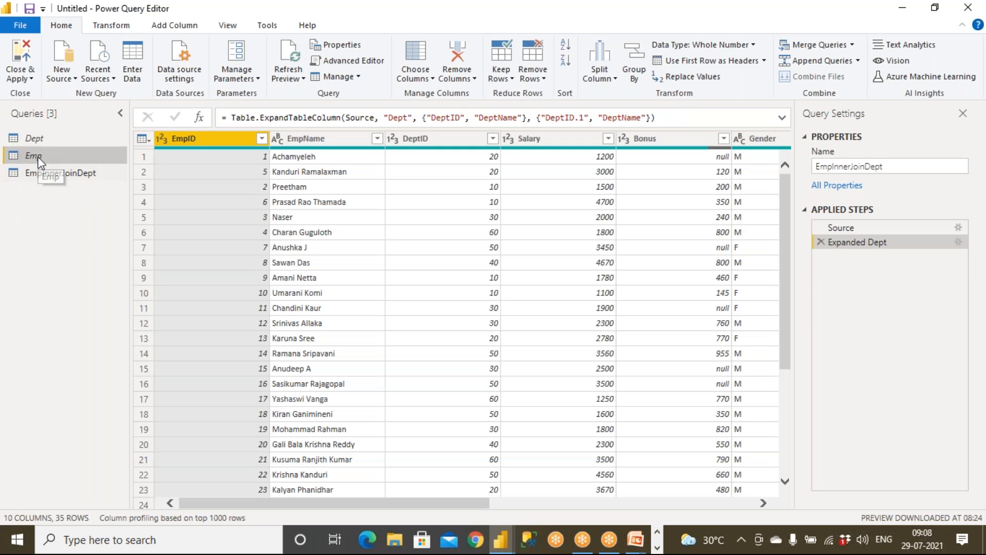
click(33, 137)
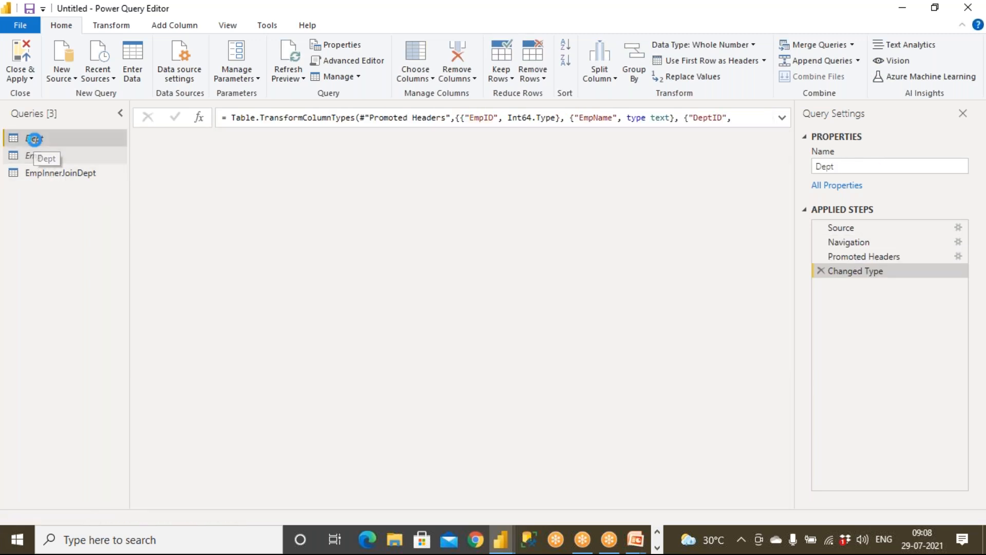
click(49, 175)
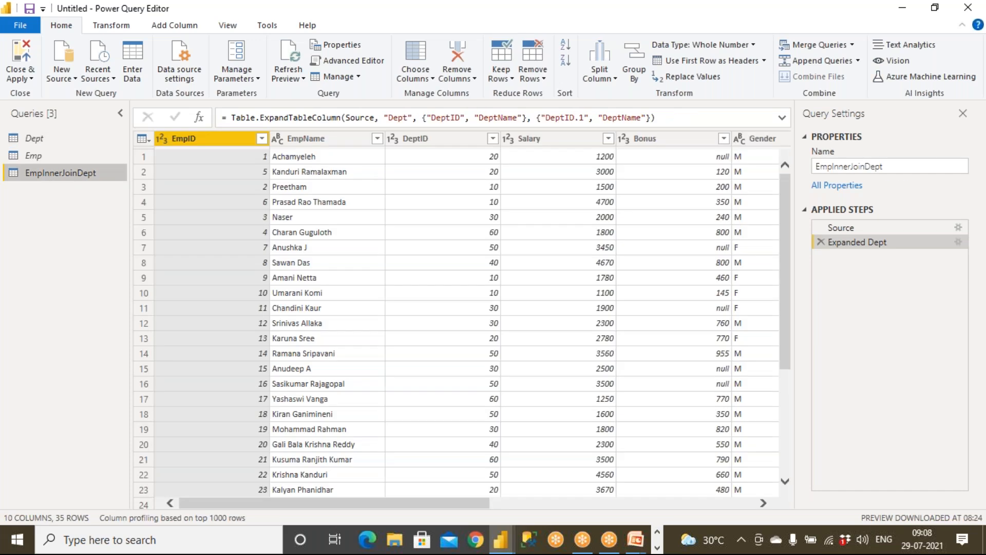
right_click(37, 139)
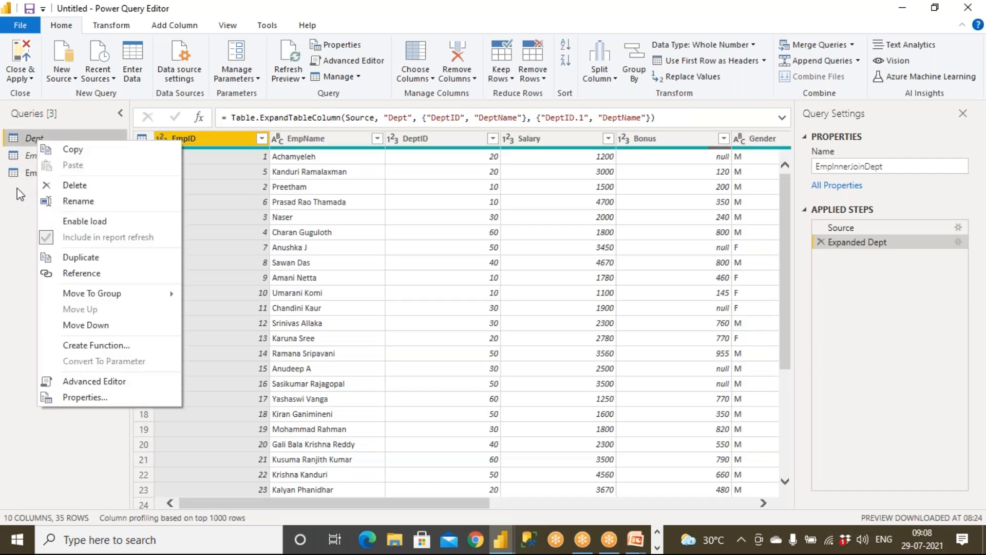
click(15, 201)
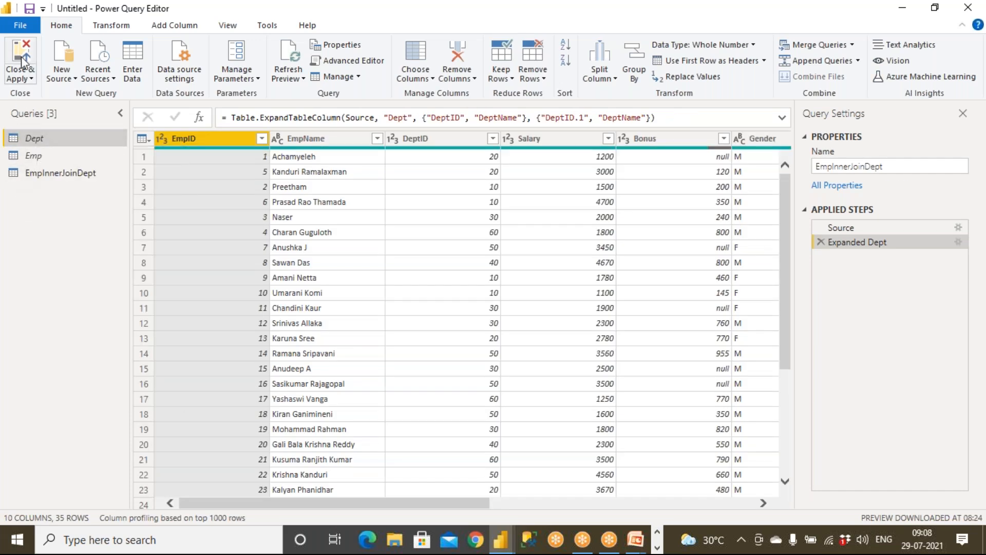
click(23, 60)
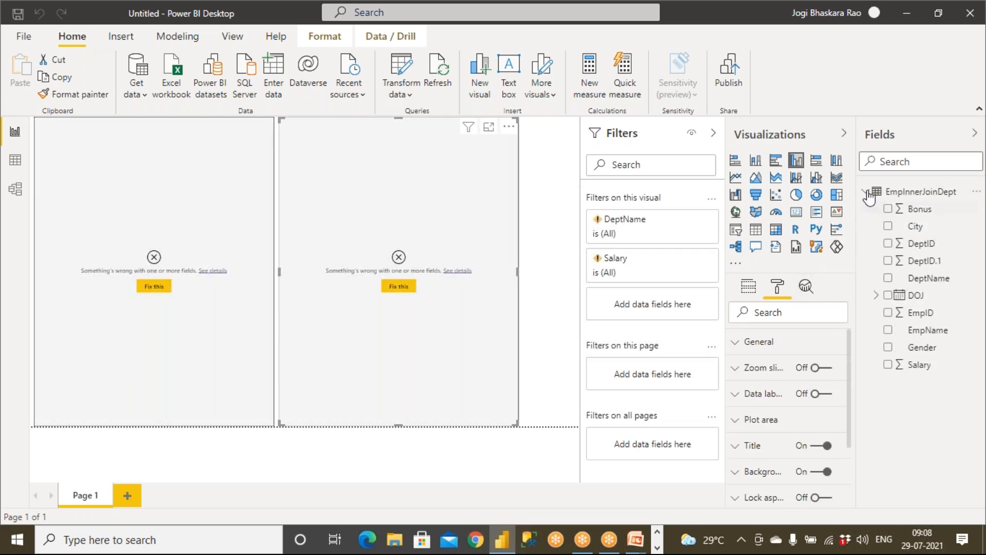
- Collapse the report's filters pane and delete both broken visuals from Page 1
click(713, 135)
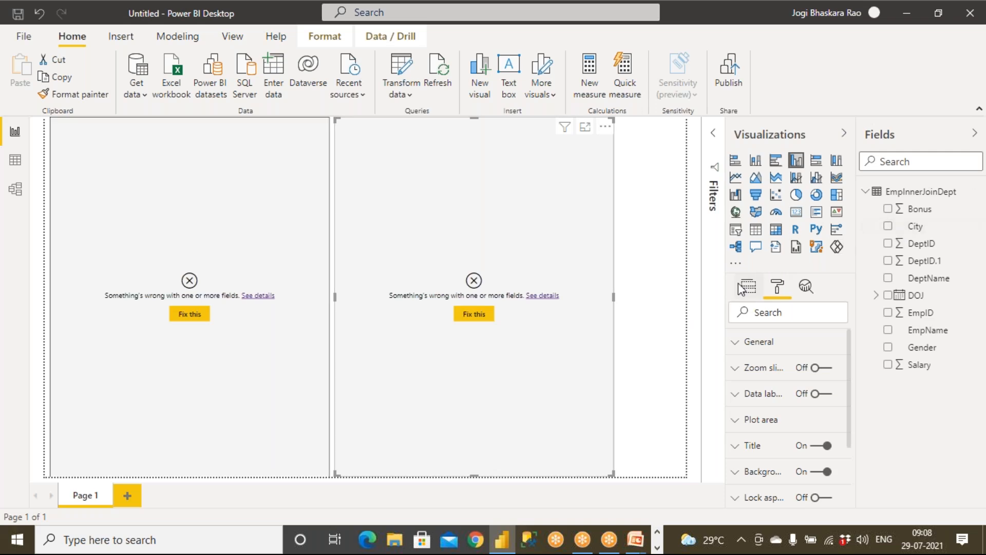
click(228, 251)
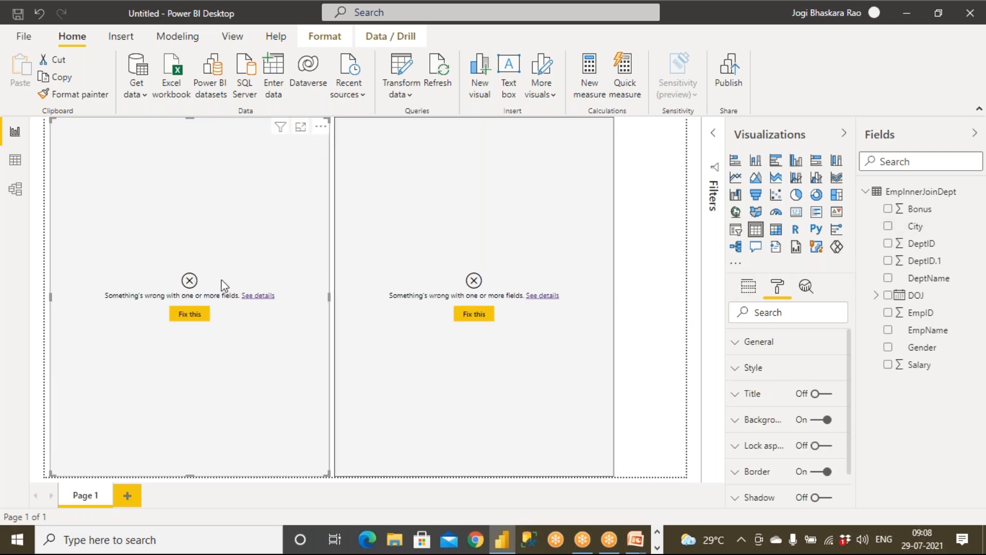
click(474, 284)
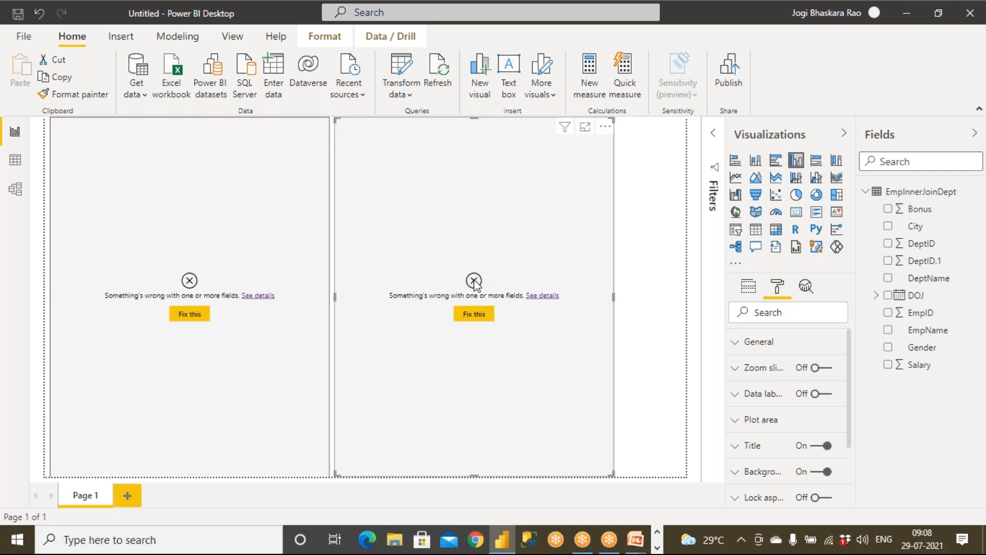
click(303, 218)
key(Delete)
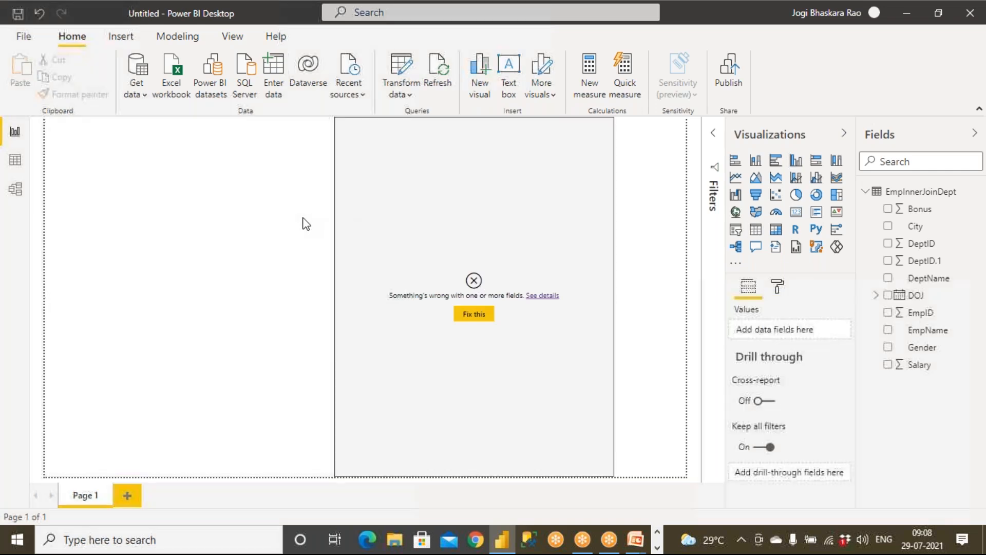
click(358, 232)
key(Delete)
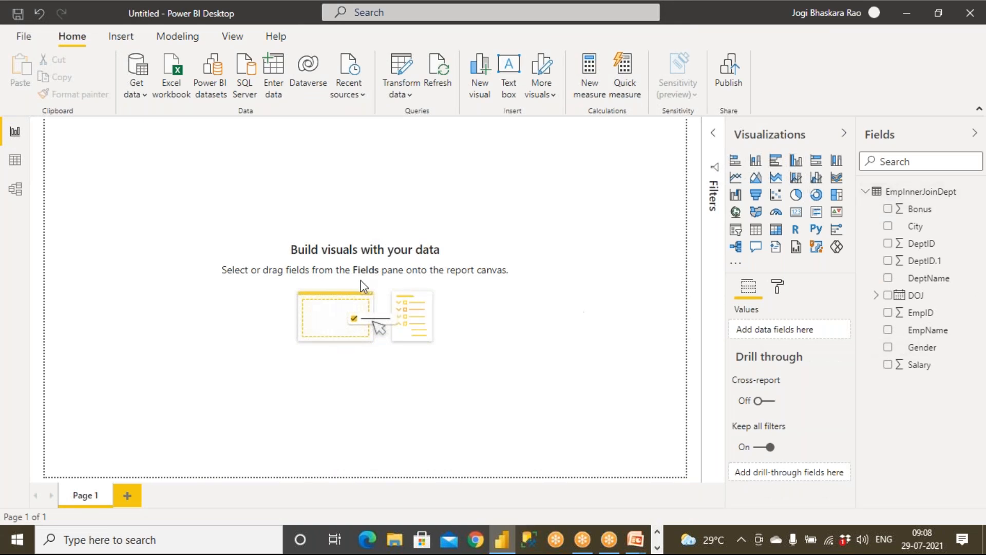
- Insert a clustered column chart on the empty page and enlarge it to about half the page width
click(797, 164)
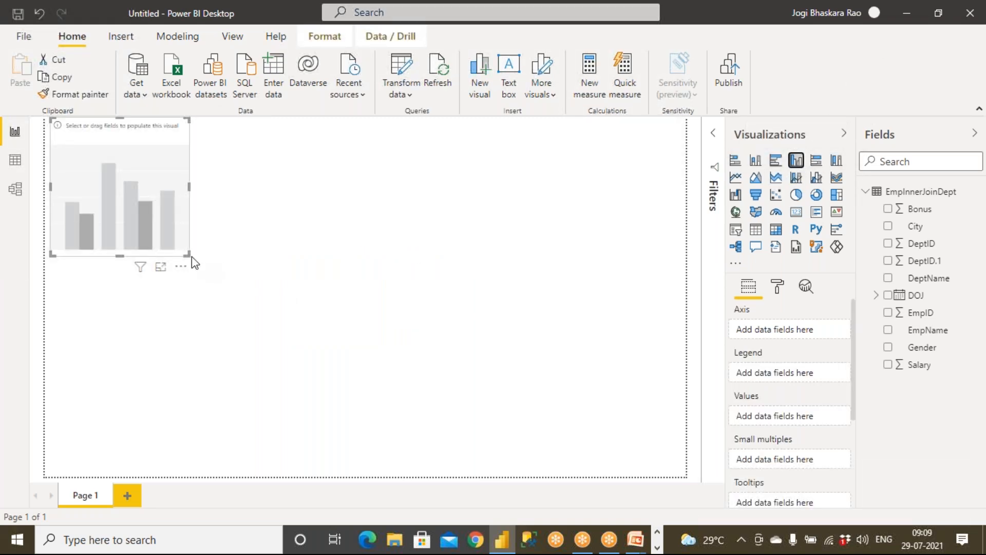
drag(186, 254, 364, 403)
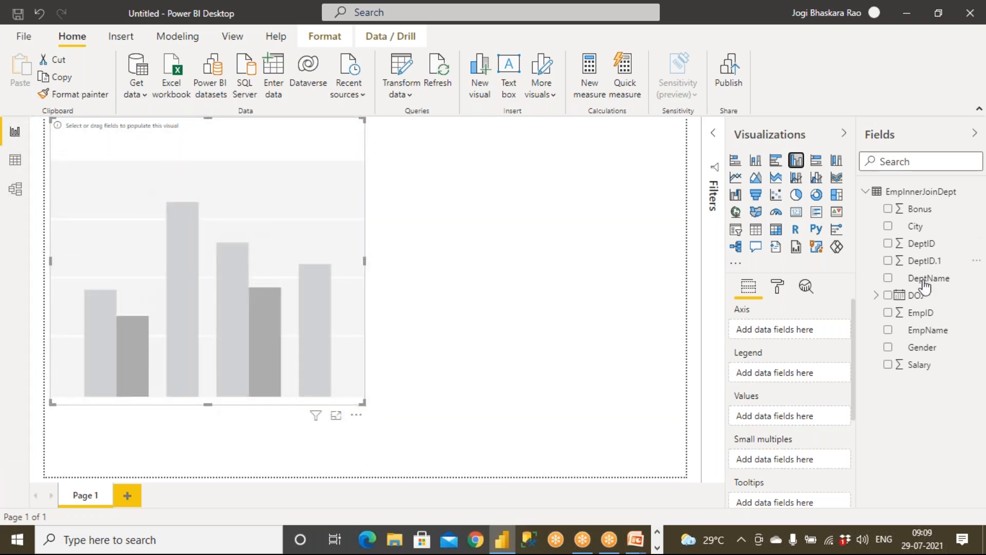
drag(923, 333, 235, 292)
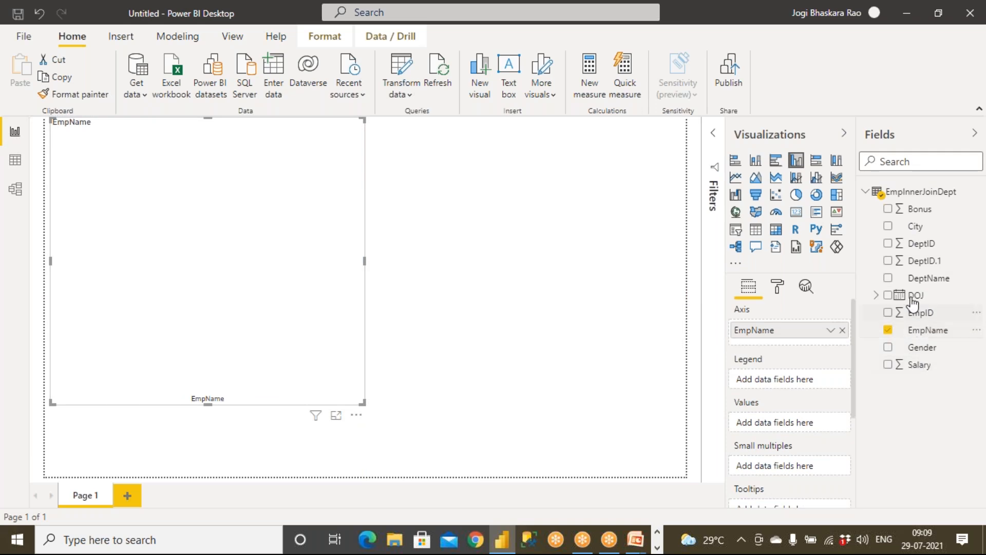
drag(914, 285, 234, 249)
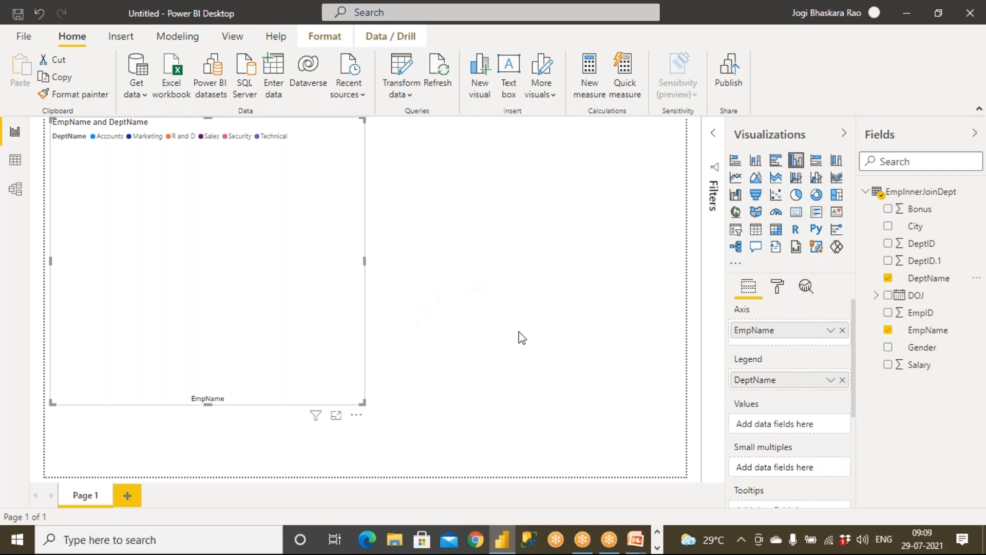
click(889, 279)
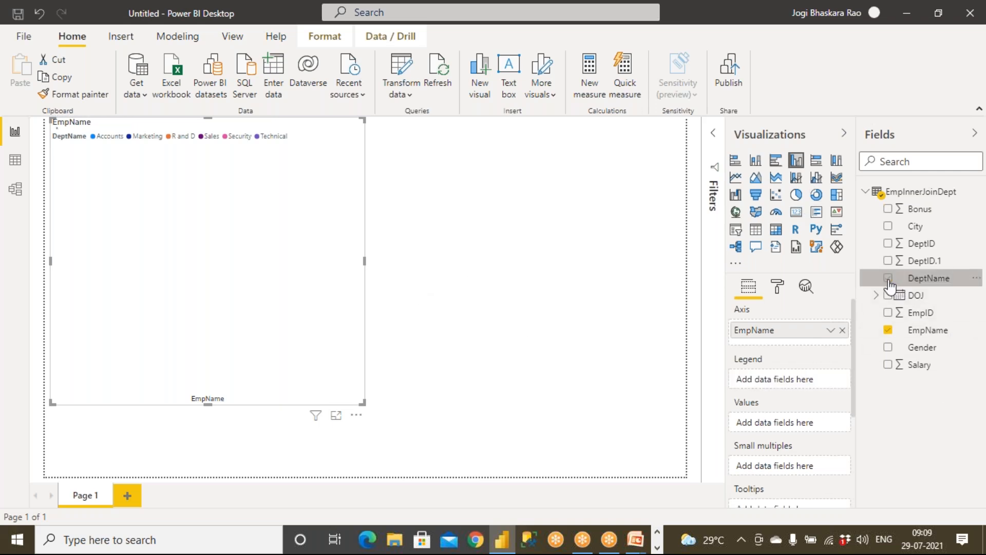
click(888, 330)
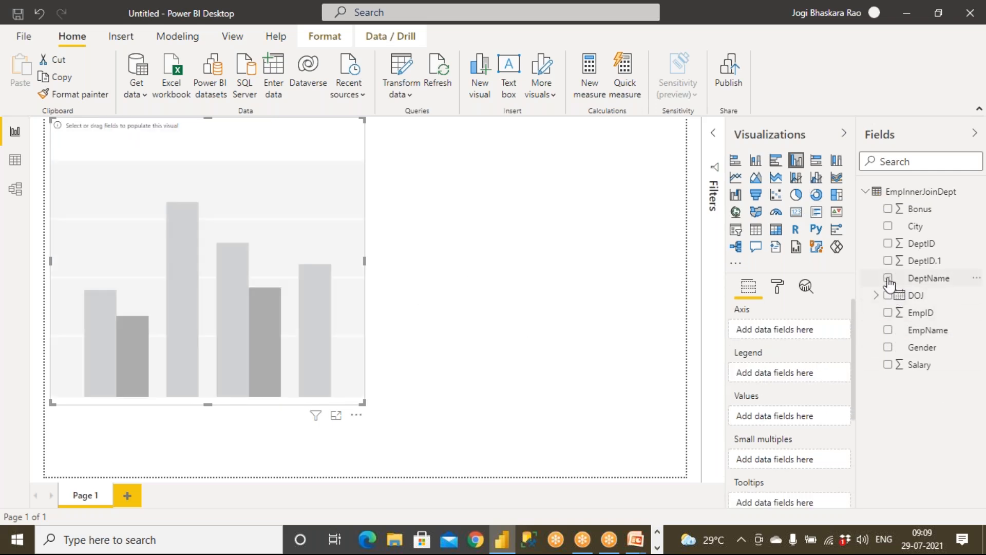
- Plot Salary by DeptName from EmpInnerJoinDept in the column chart
click(888, 278)
click(889, 365)
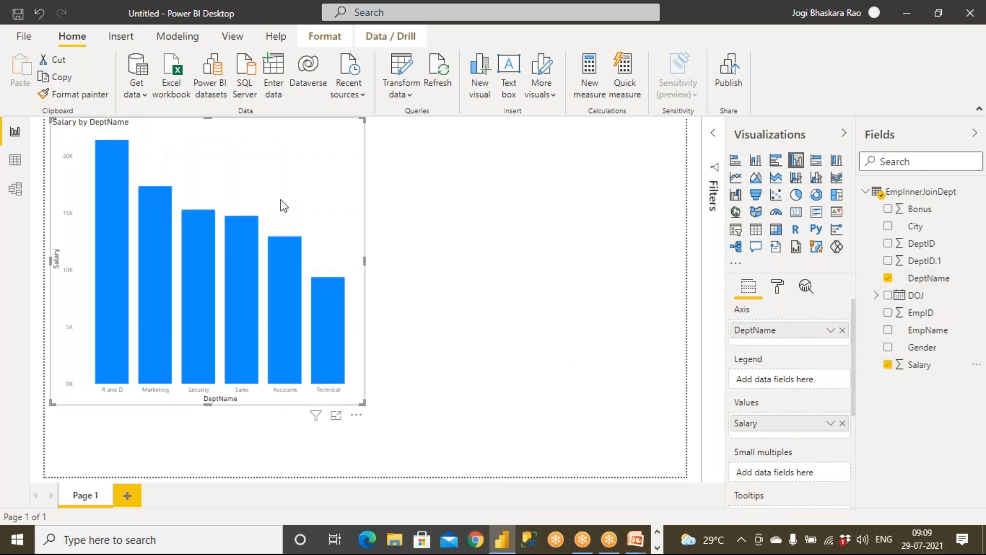
- Turn on the data labels and the border of the Salary by DeptName chart
click(779, 287)
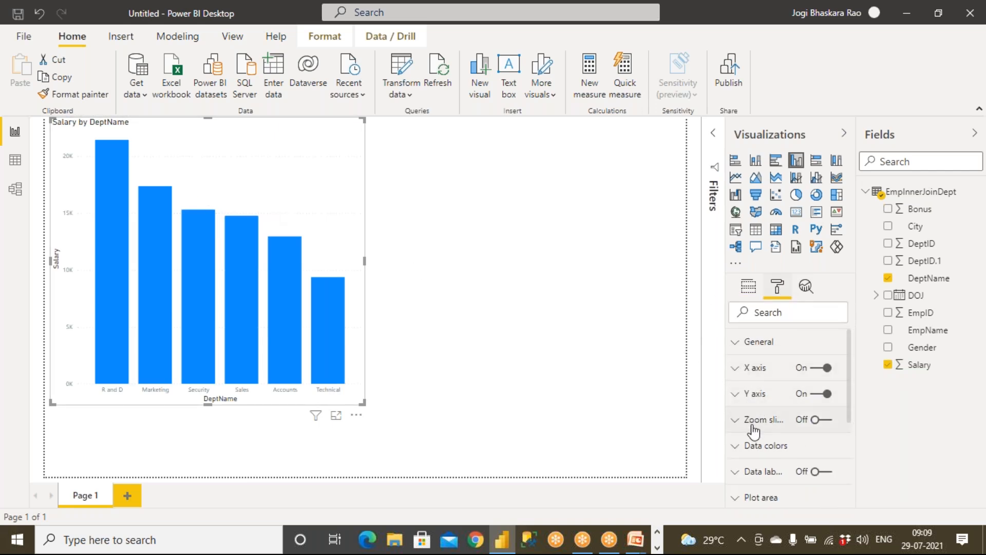
click(823, 471)
scroll(827, 473, down, 3)
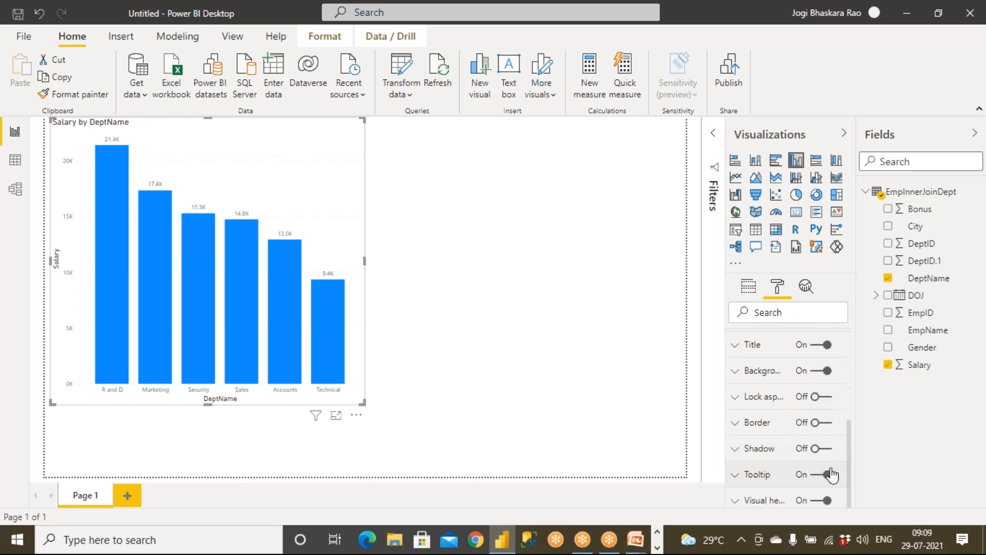
click(825, 423)
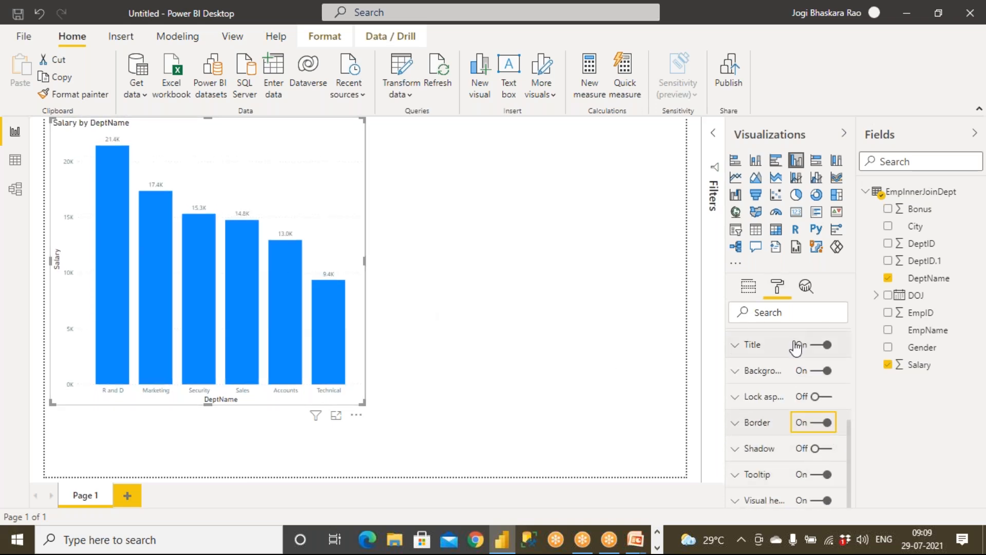
- Show the chart's data labels as full numbers without abbreviated display units, and set their text size to 13 pt
scroll(793, 349, up, 3)
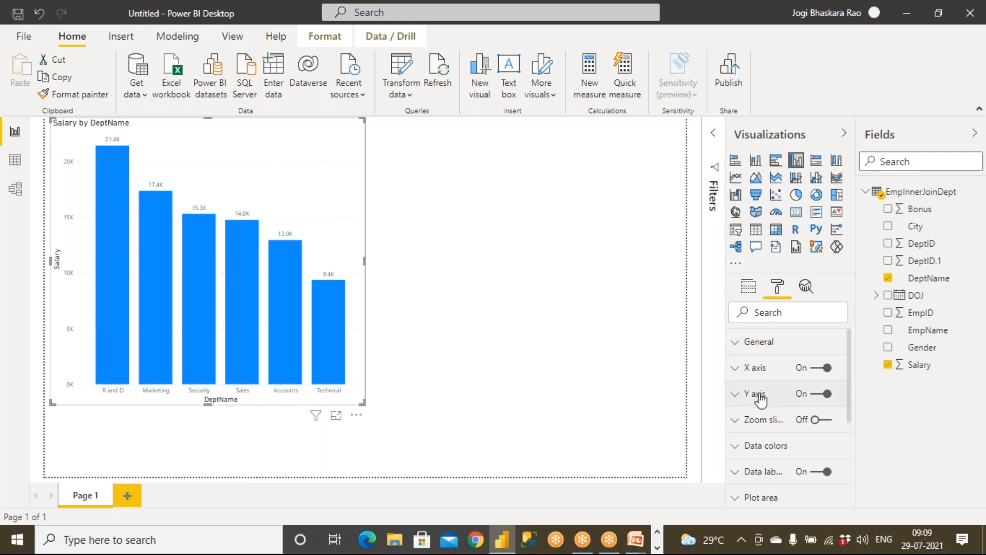
click(737, 474)
scroll(760, 411, down, 5)
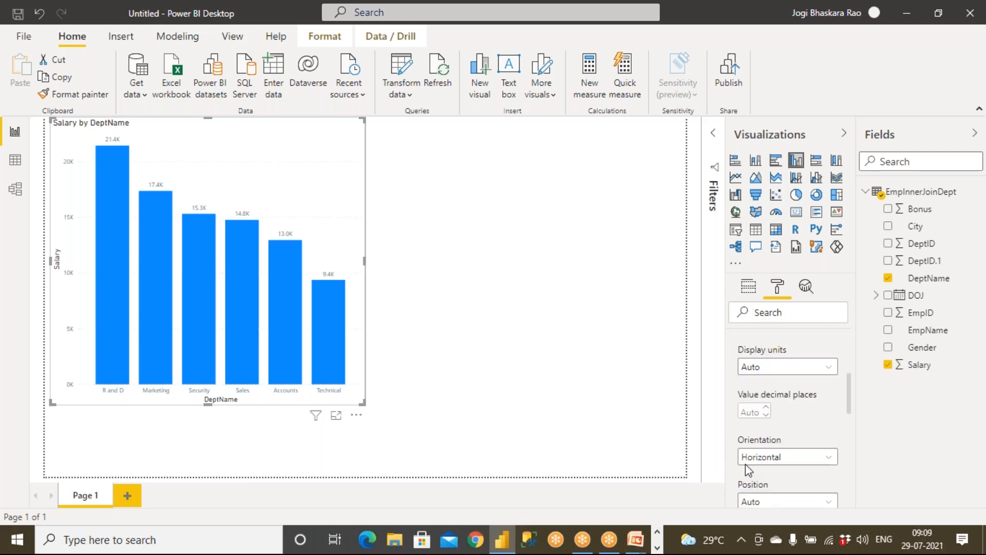
click(767, 379)
click(771, 399)
scroll(778, 437, down, 1)
scroll(775, 455, down, 2)
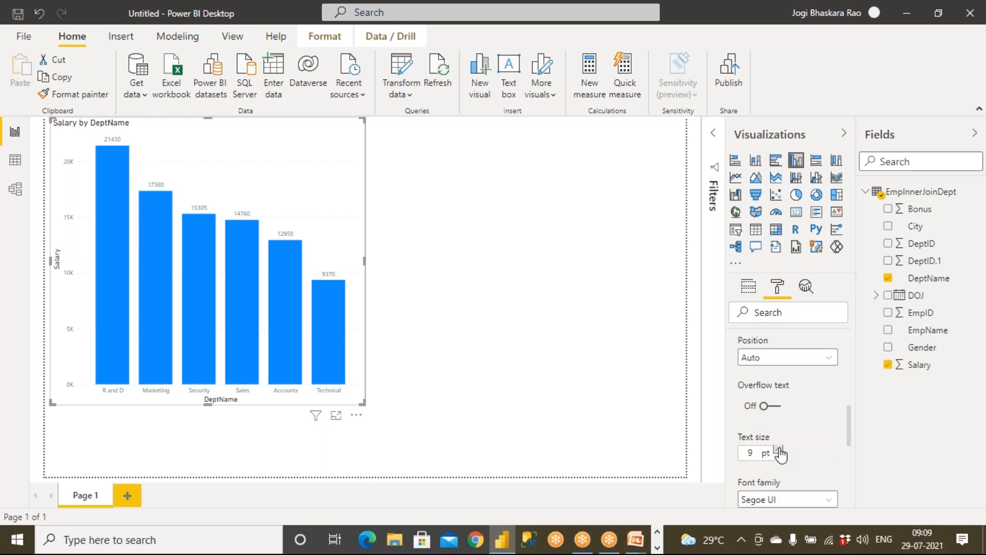
click(779, 449)
click(779, 449)
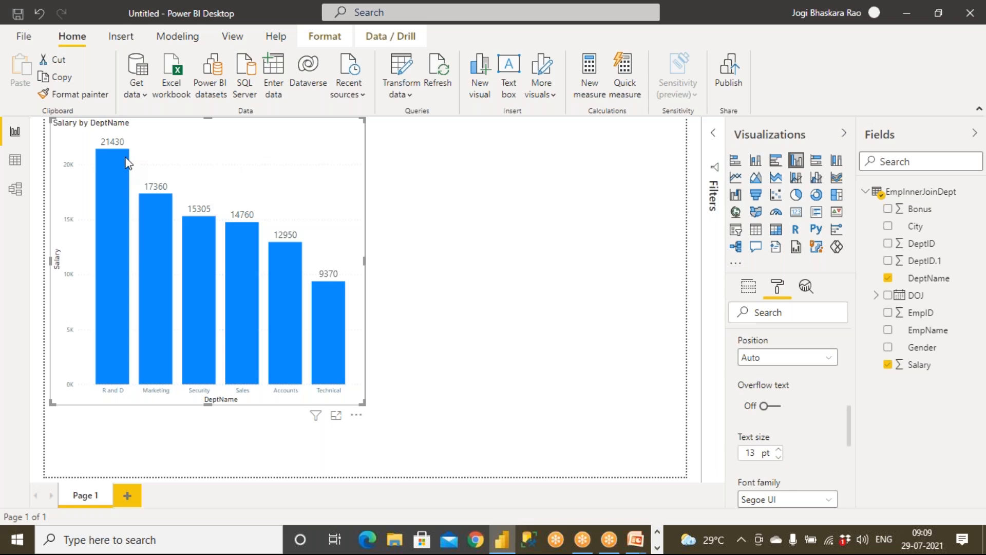
mouse_move(128, 163)
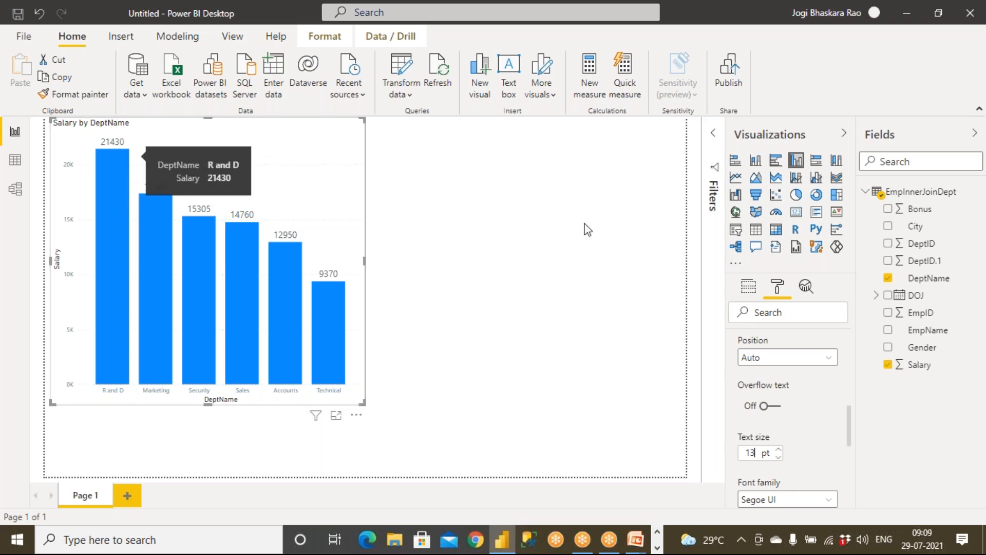
- Review the EmpInnerJoinDept data and move its table card toward the middle of the model diagram
click(511, 223)
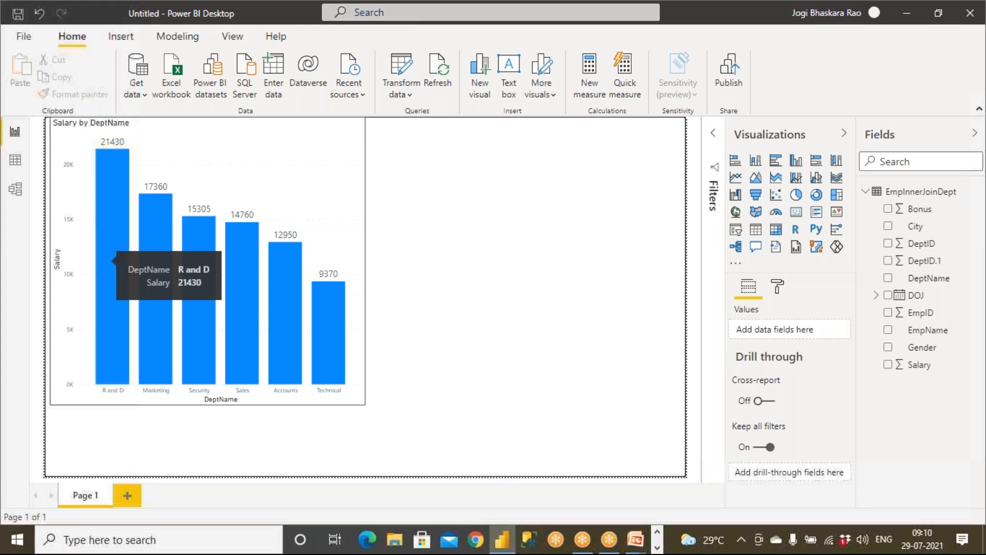
click(14, 162)
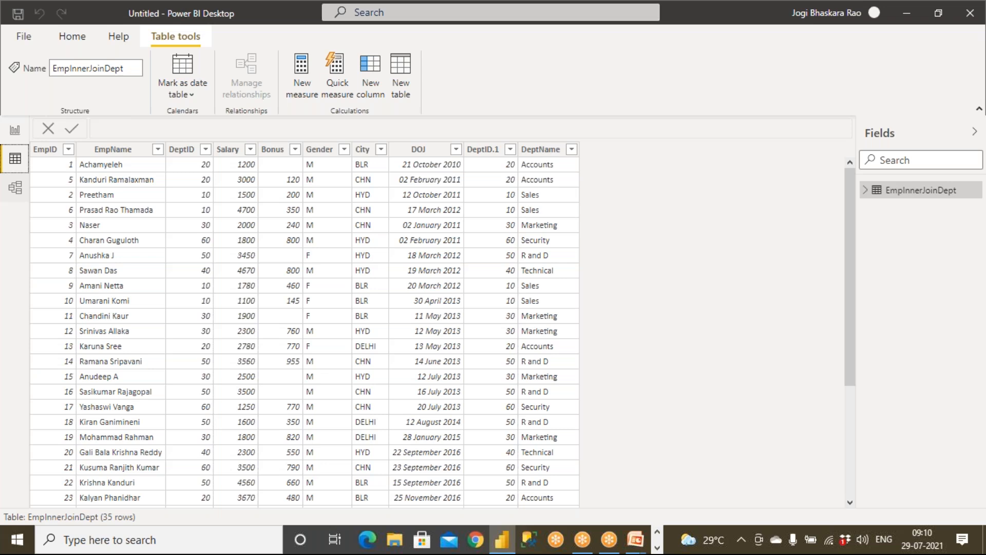
click(16, 190)
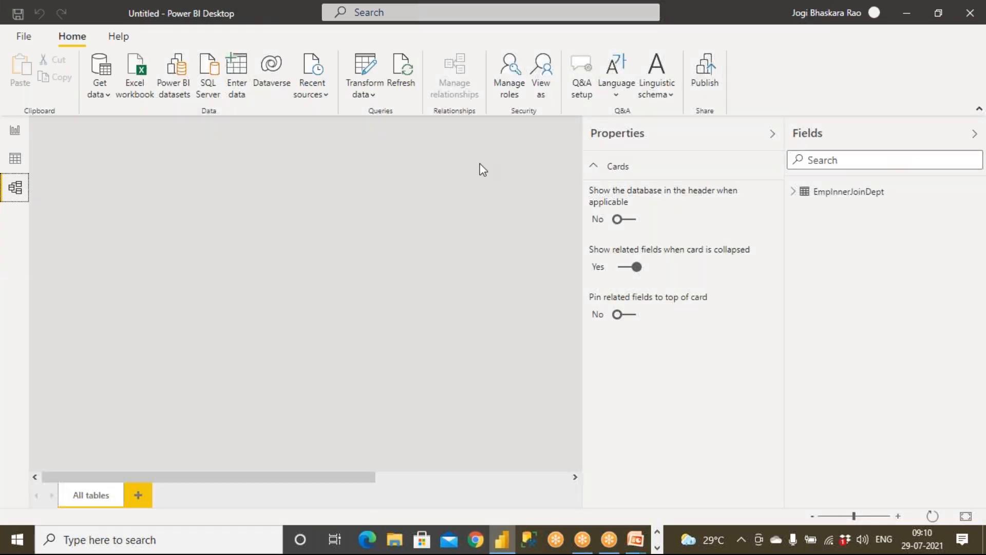
click(772, 135)
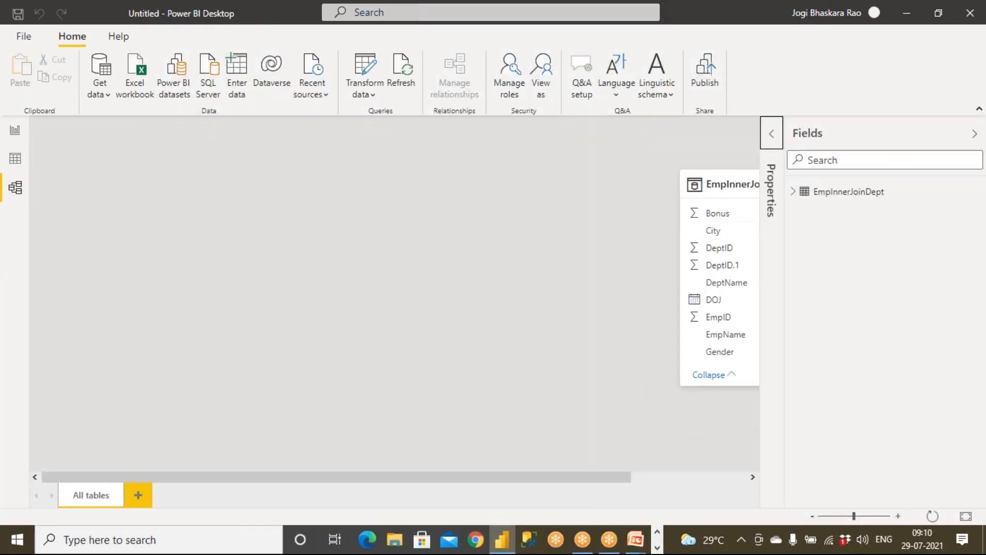
drag(581, 475, 728, 476)
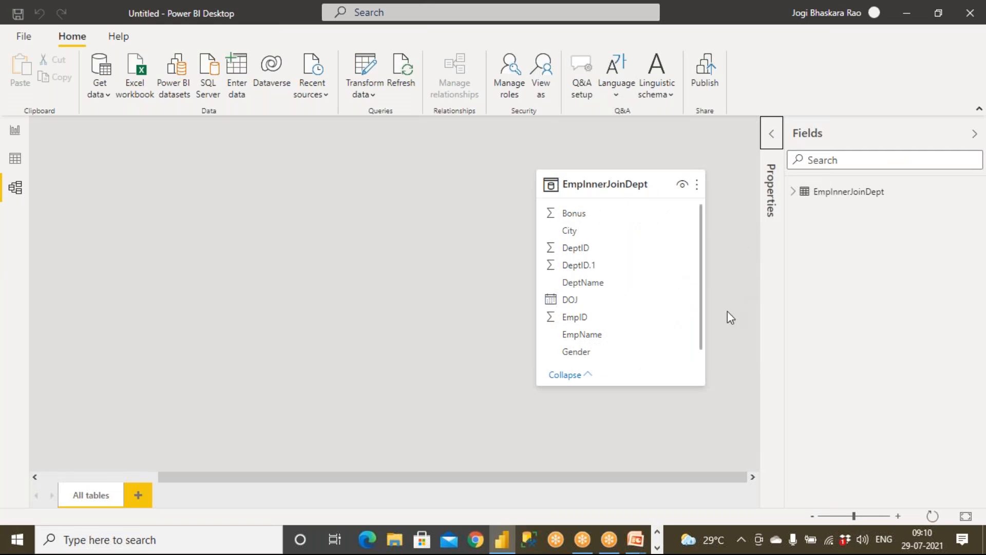
drag(548, 185, 285, 186)
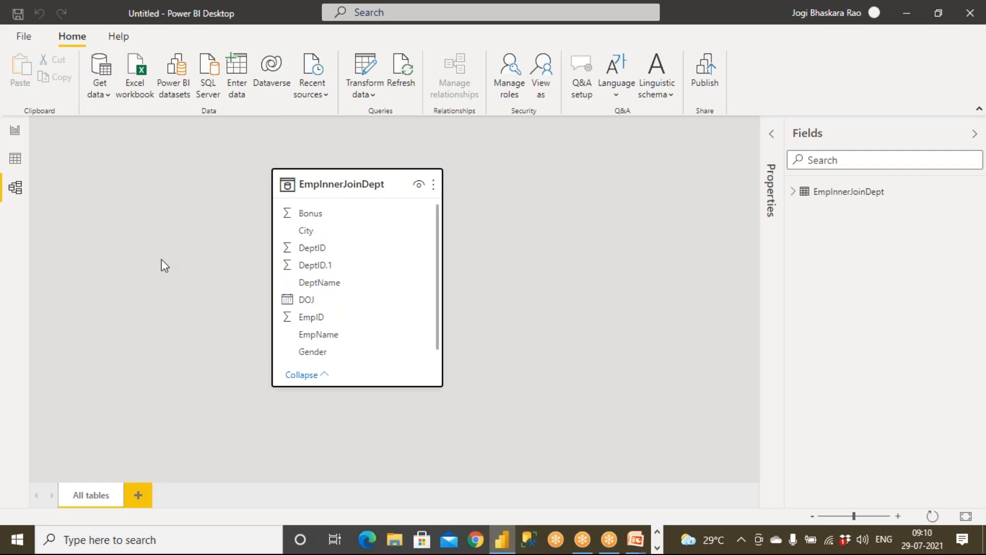
click(15, 158)
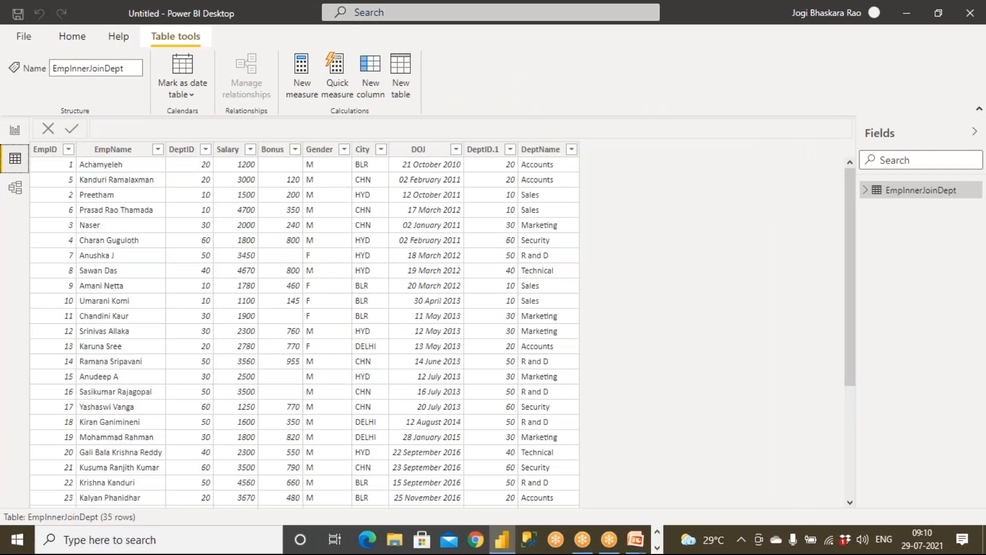
- Add a table visual beside the column chart on Page 1 showing DeptName, EmpName, Salary and City
click(15, 131)
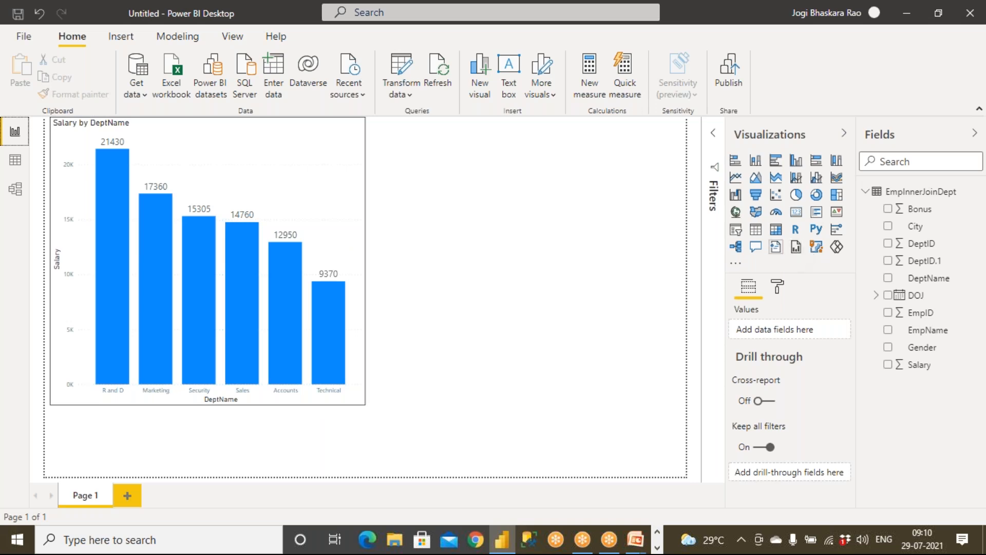
click(756, 229)
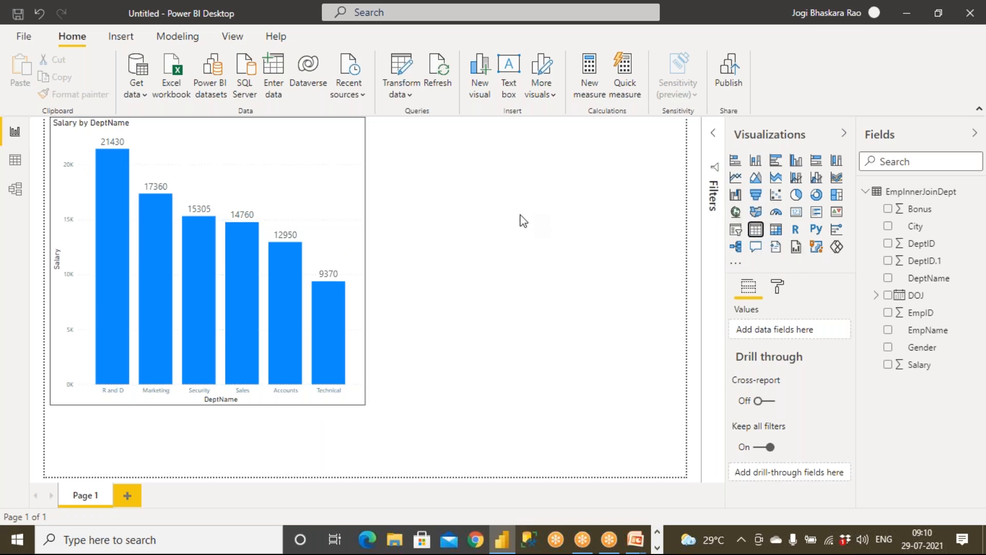
click(756, 229)
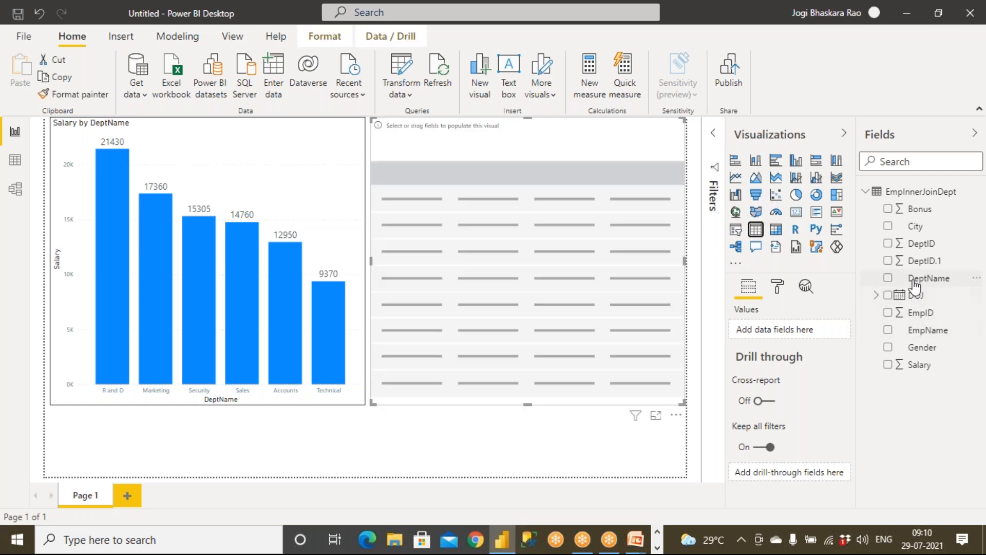
drag(929, 278, 585, 261)
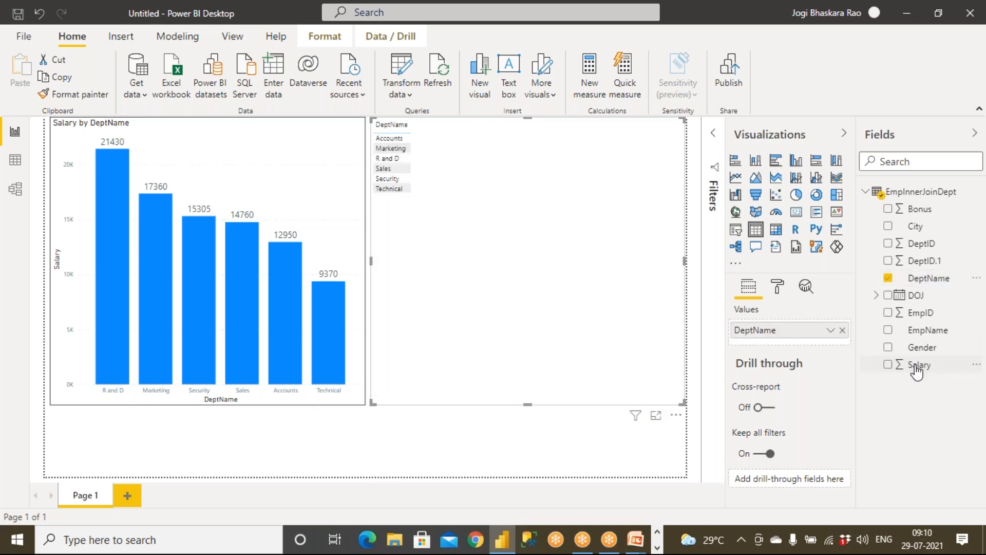
drag(916, 332, 485, 232)
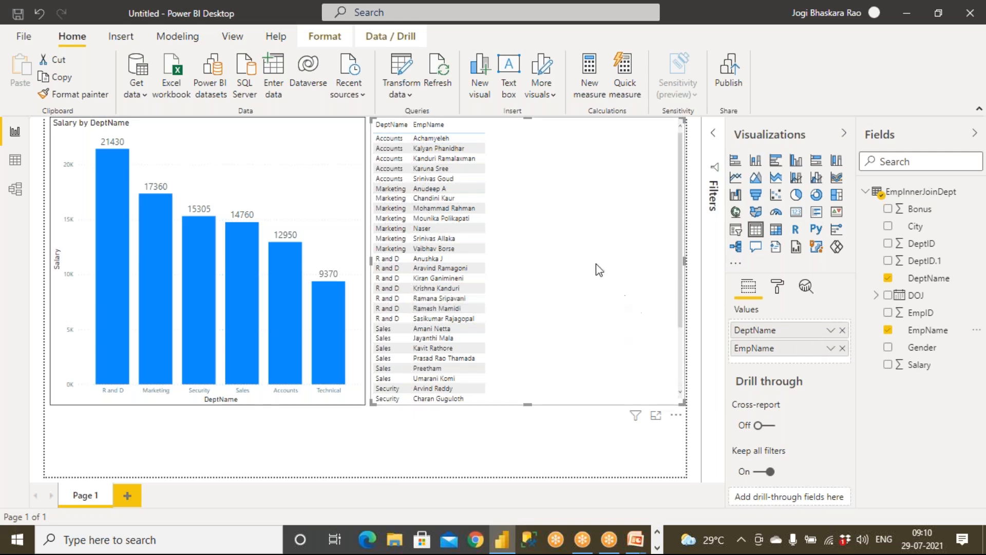
drag(920, 369, 614, 250)
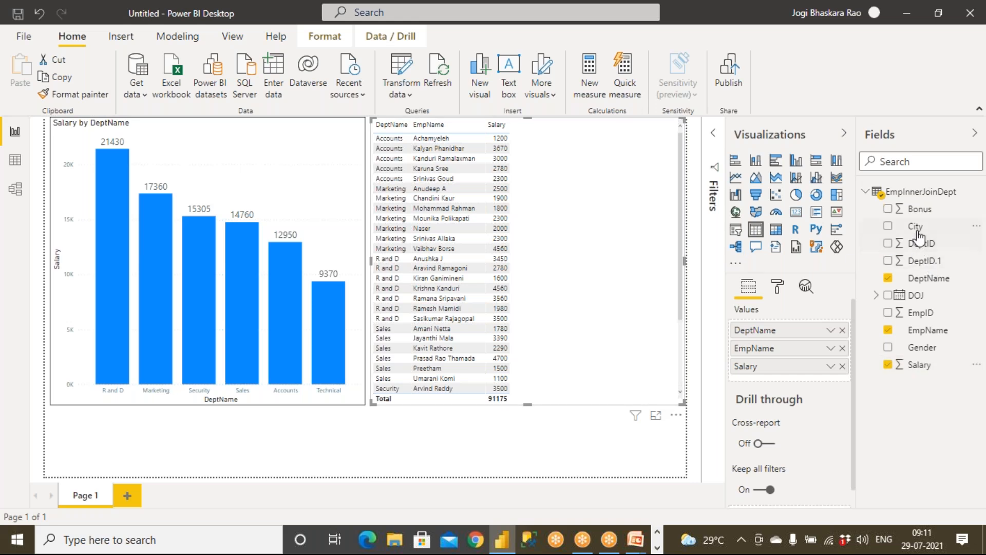
drag(918, 232, 586, 219)
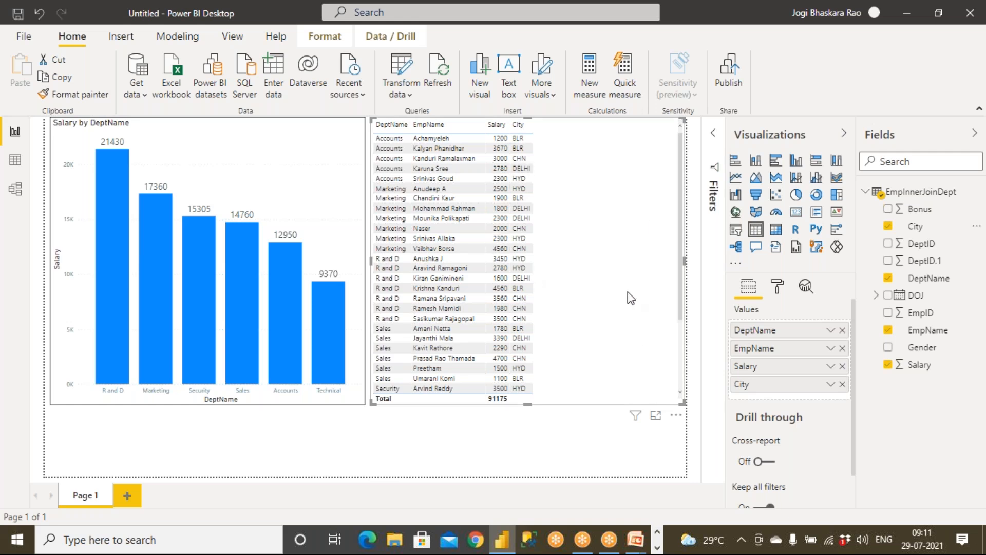
- Add a second report page with a donut chart of Salary by City, enlarged to about half the page width
click(128, 495)
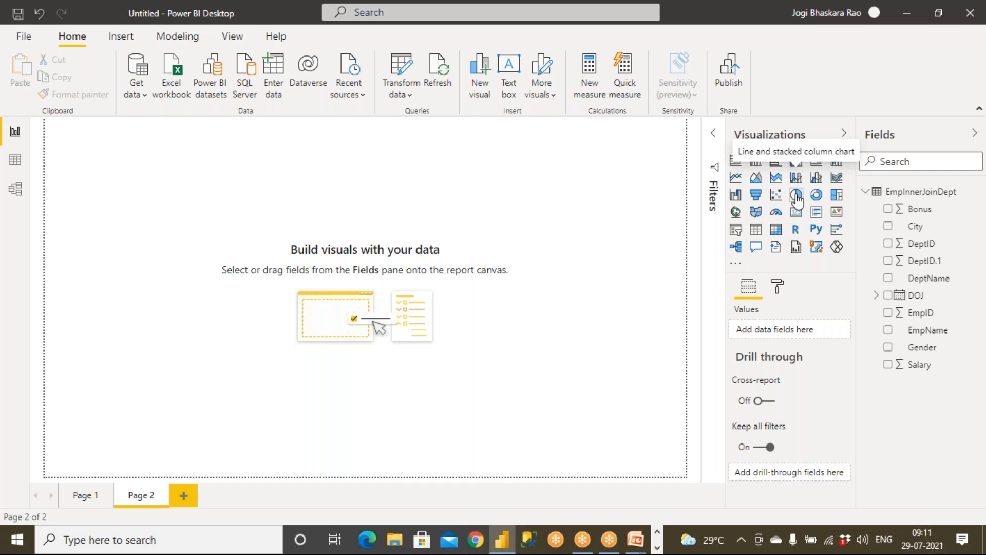
click(817, 196)
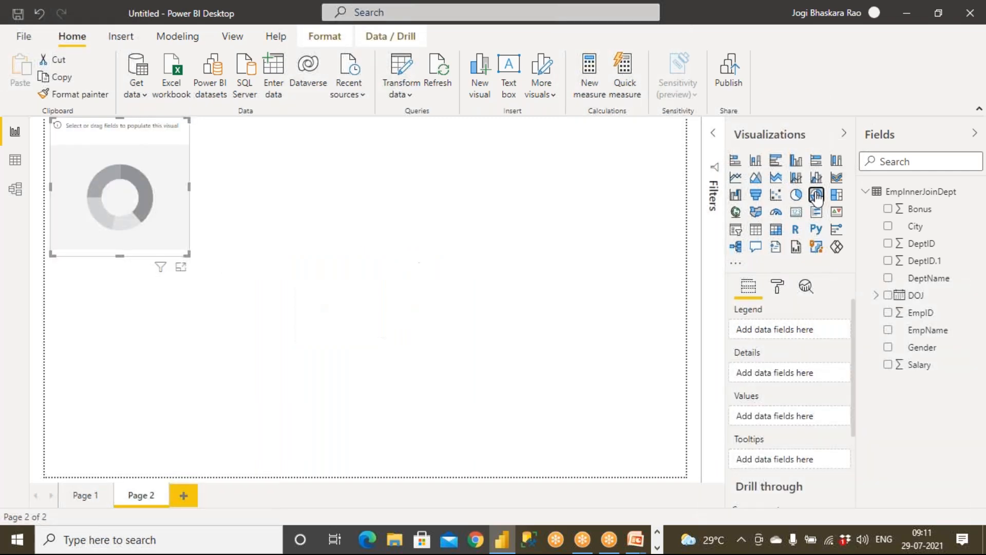
drag(187, 255, 356, 419)
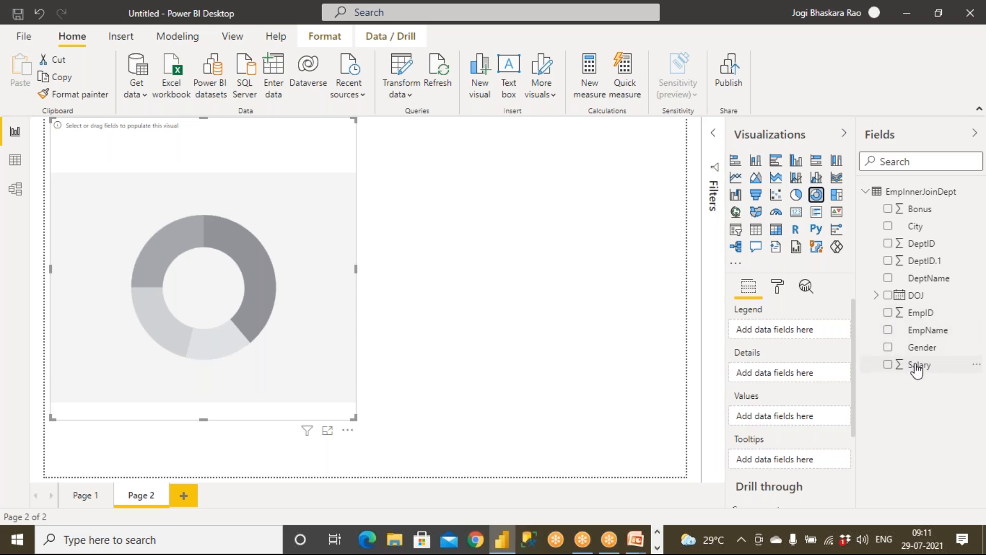
drag(915, 226, 205, 278)
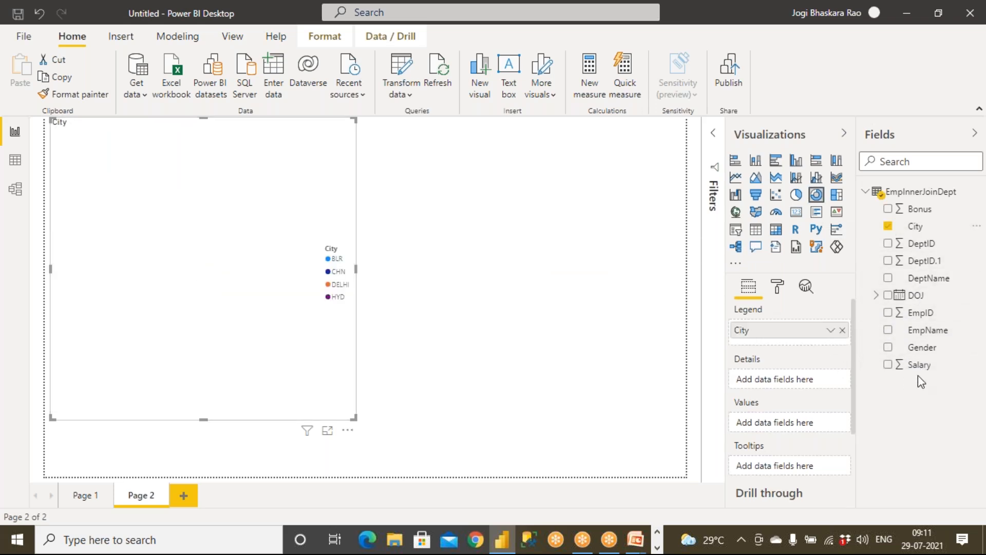
drag(919, 365, 134, 270)
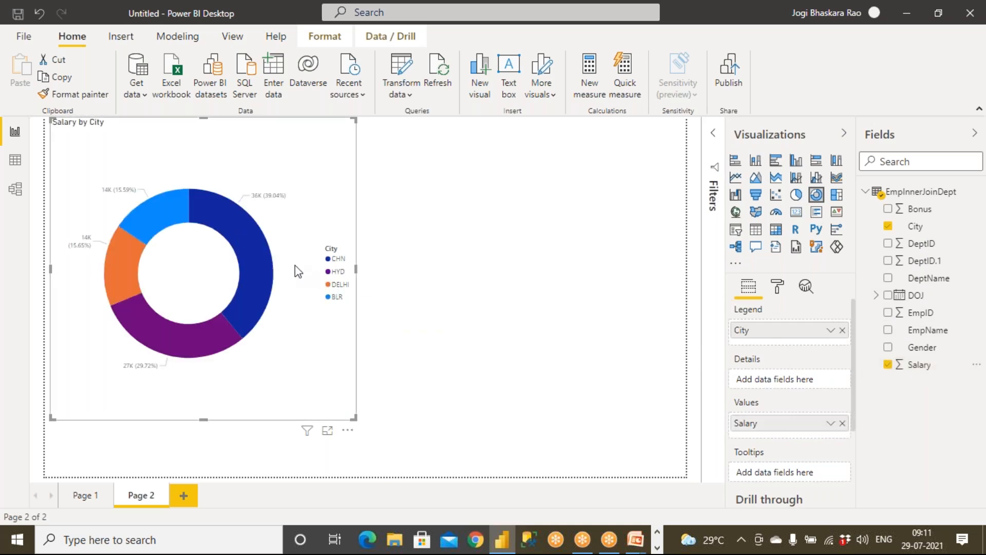
- Set the donut chart's detail label style to Category, data value
click(778, 288)
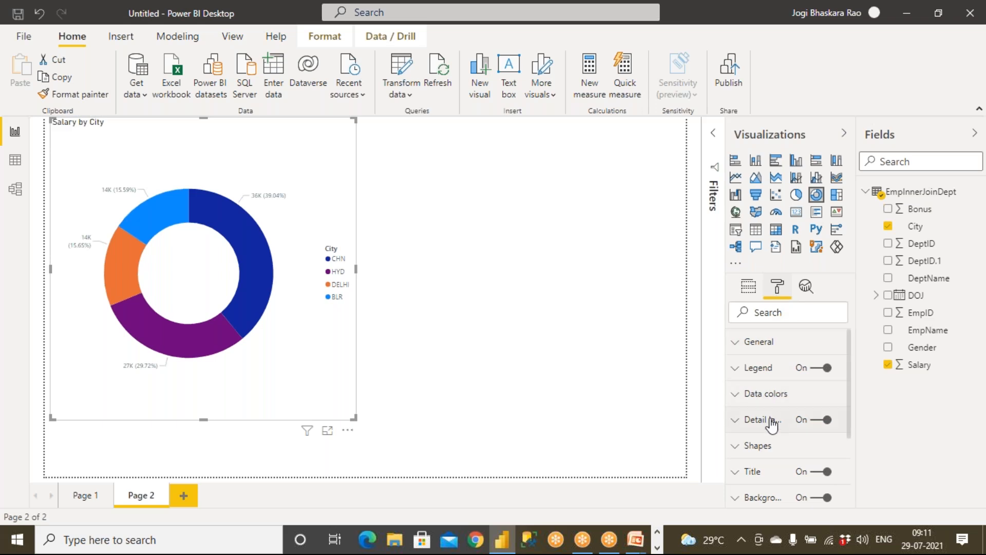
click(738, 422)
scroll(777, 469, down, 3)
scroll(776, 452, up, 2)
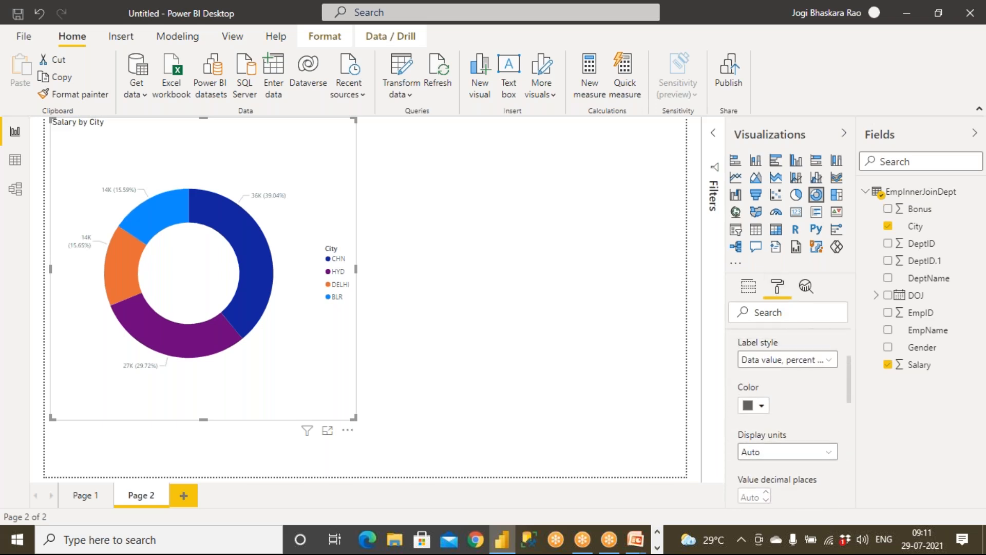
click(791, 391)
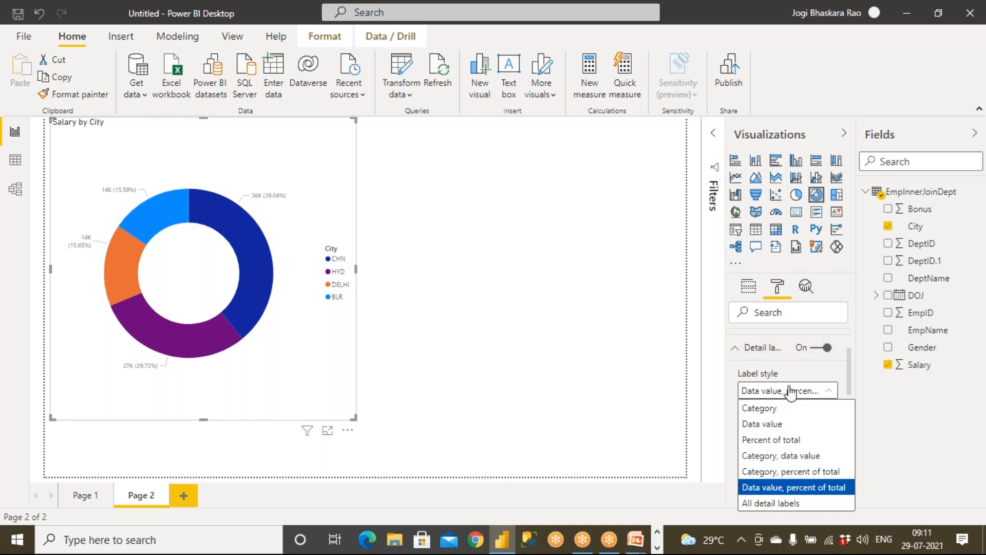
click(788, 456)
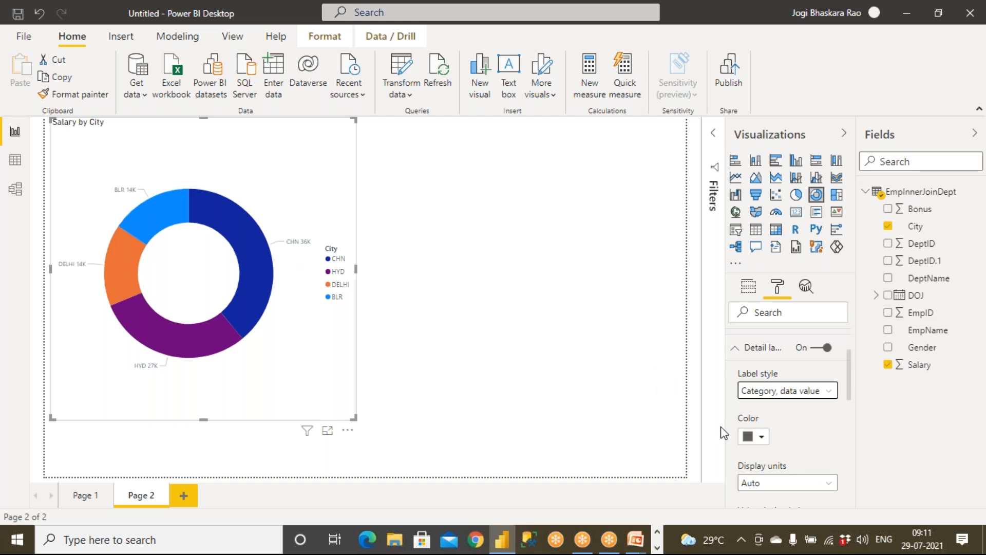
- Set the text size of the donut chart's detail labels to 17 pt
scroll(769, 453, down, 3)
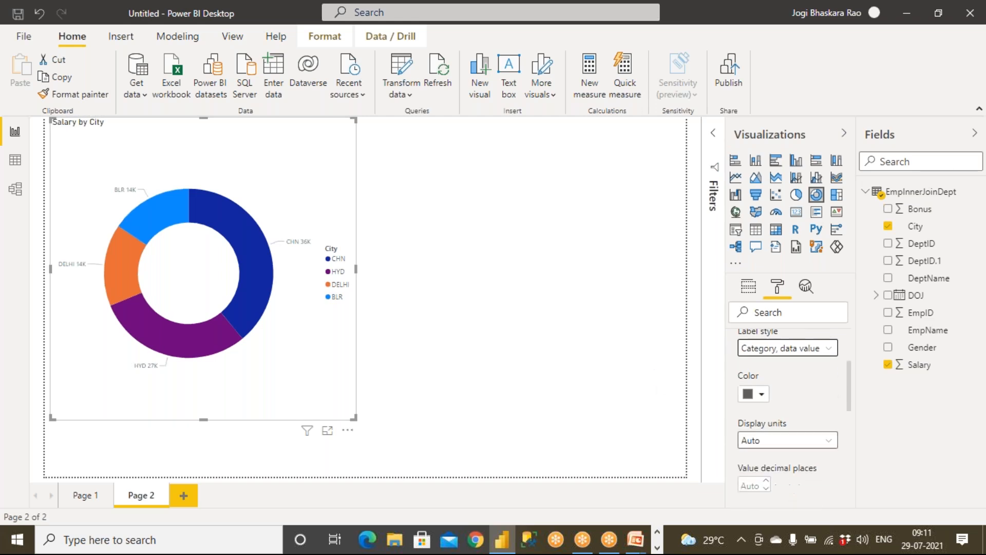
click(778, 424)
click(779, 425)
click(779, 424)
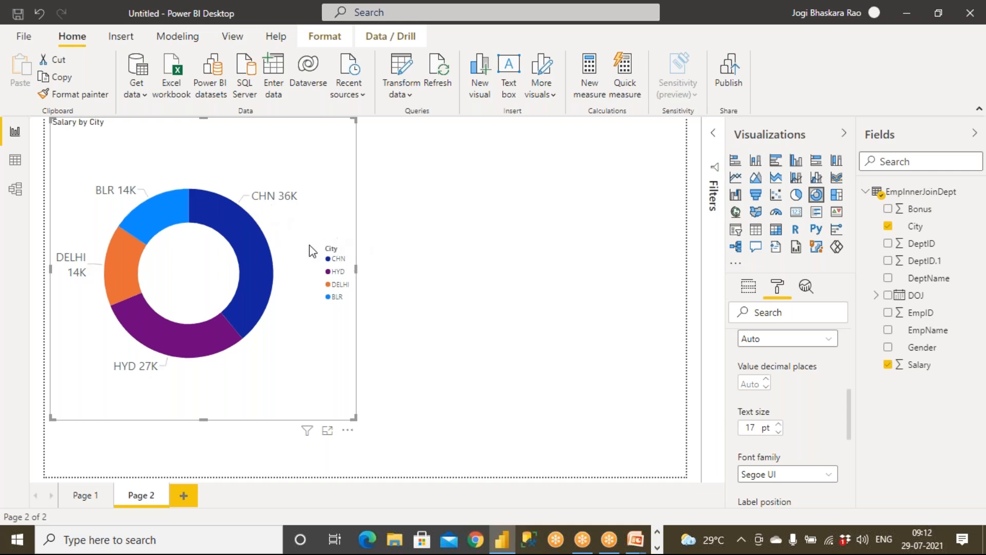
- Turn the donut chart's detail labels off and back on
scroll(850, 367, up, 3)
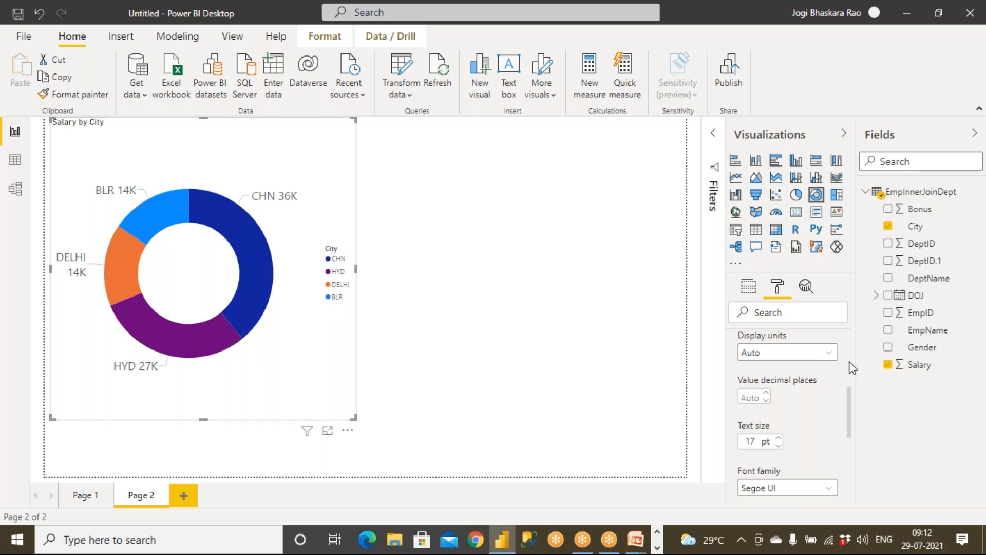
click(814, 378)
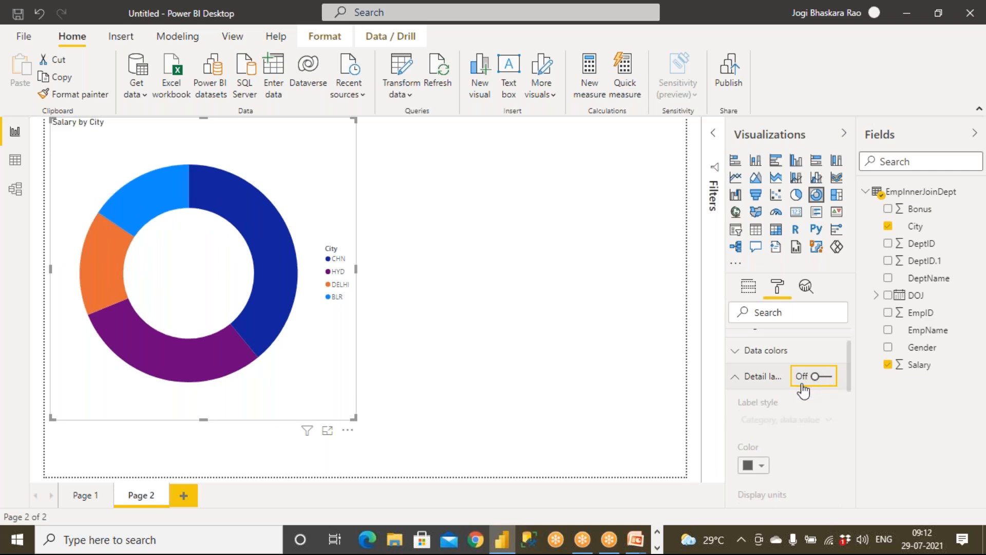
click(816, 377)
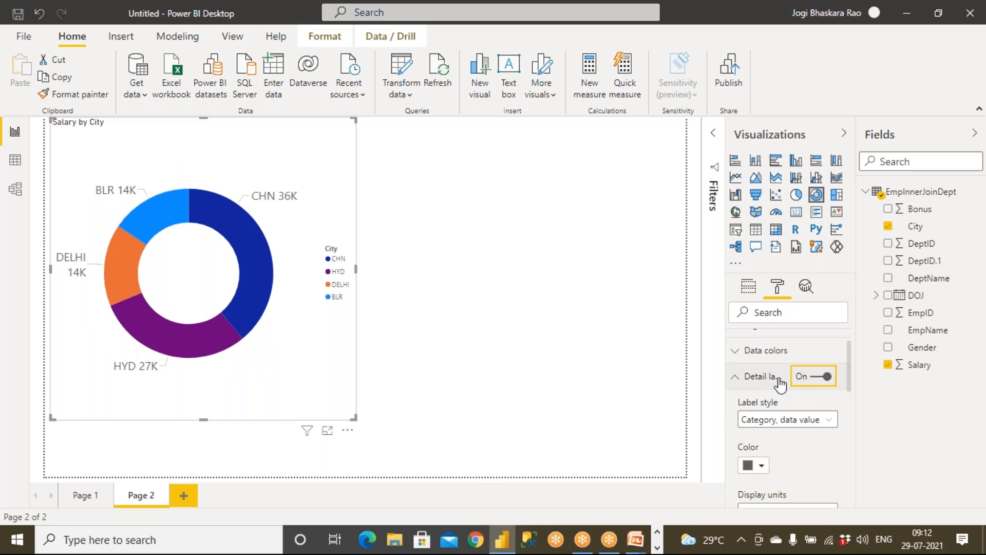
- Turn off the donut chart's legend and keep Category, data value as the detail label style
scroll(750, 409, up, 2)
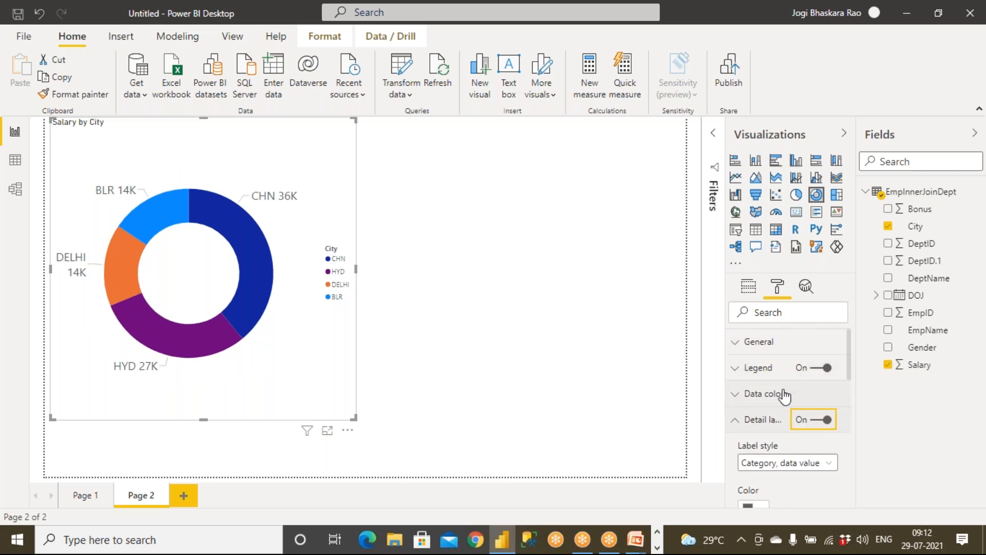
click(815, 369)
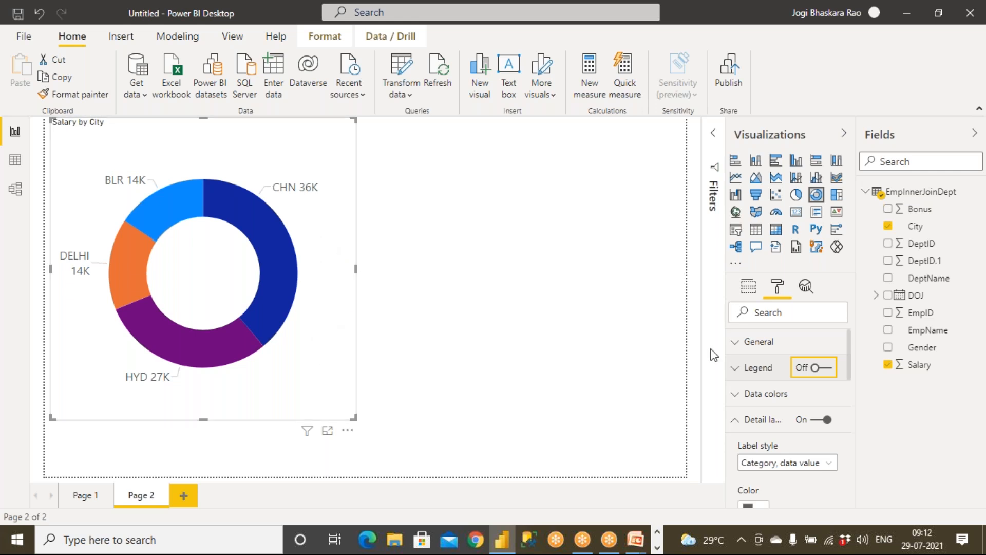
click(821, 369)
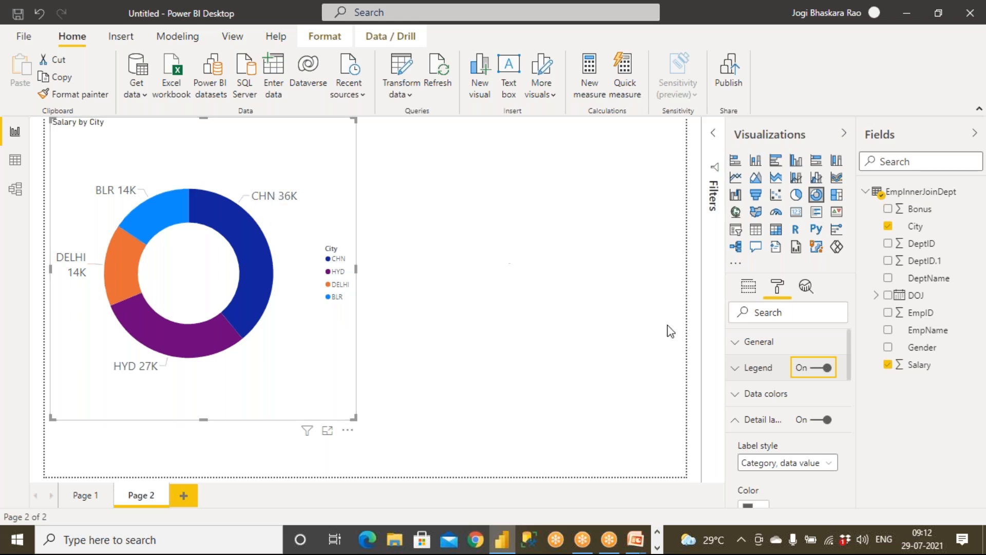
click(815, 369)
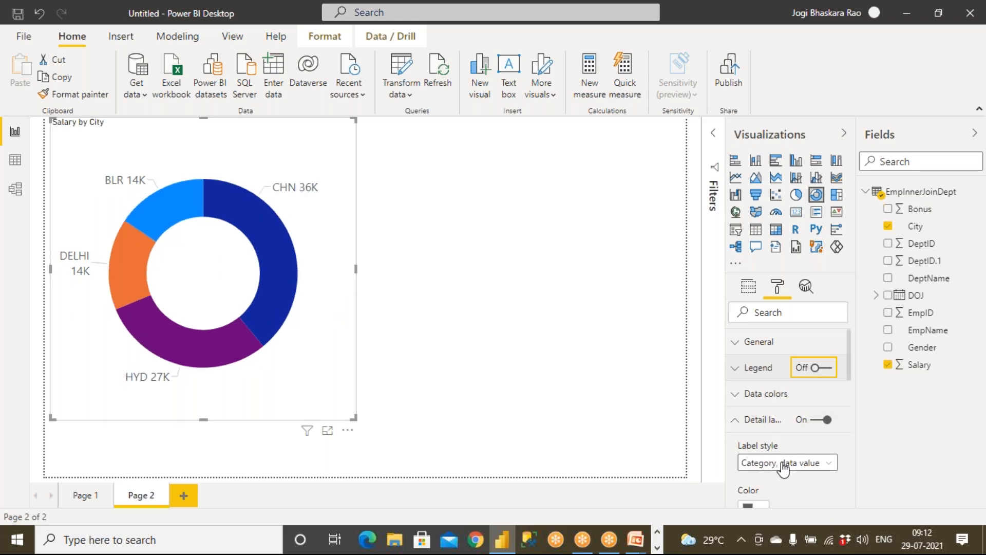
click(766, 464)
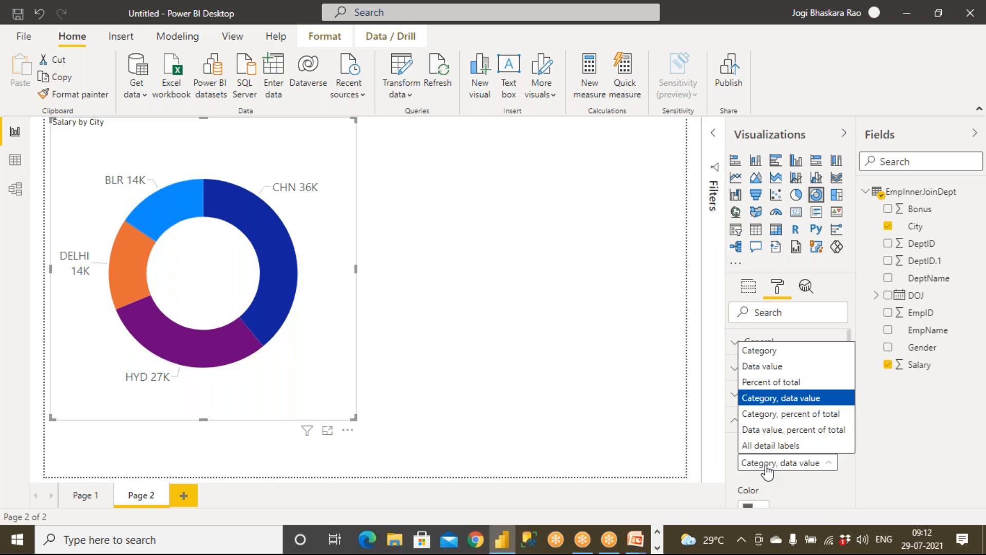
click(791, 405)
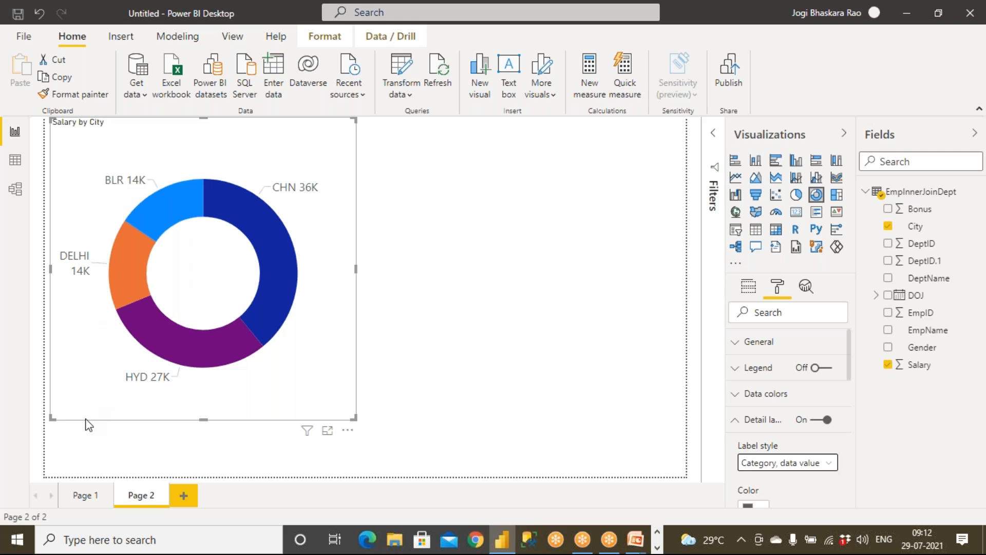
- Look over Page 1 of the report and return to Page 2
click(87, 496)
click(136, 497)
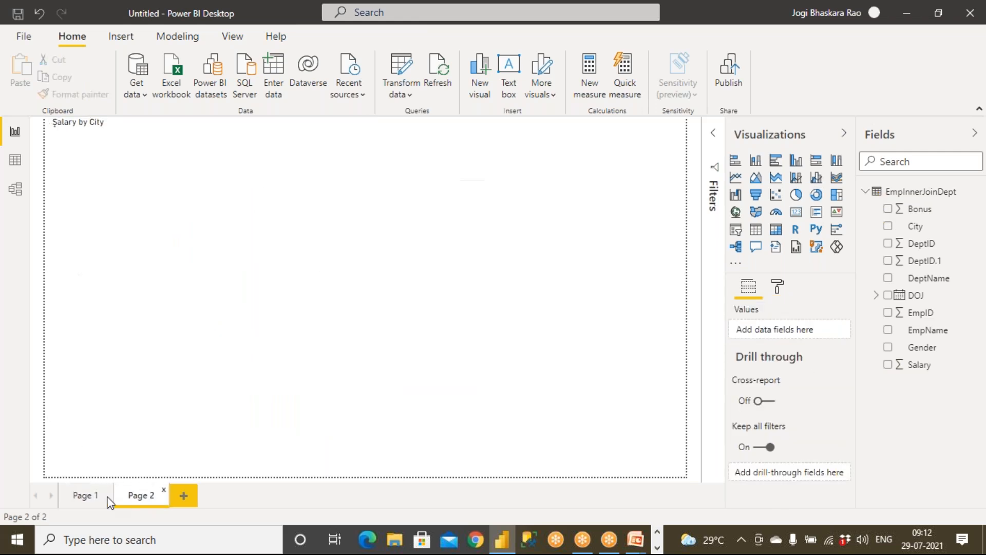
- Open the Power Query Editor to transform the report's data and select the Dept query
click(70, 499)
click(144, 497)
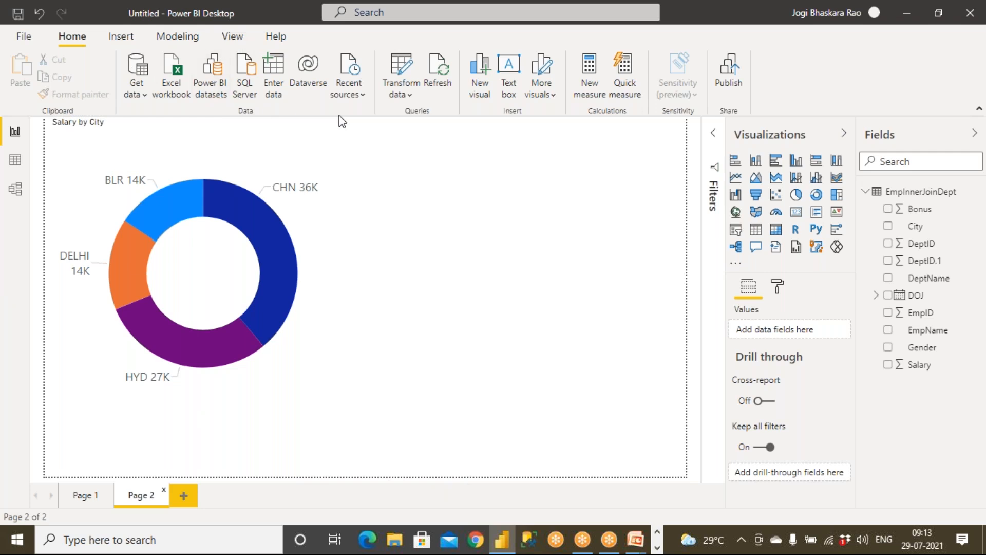
click(408, 97)
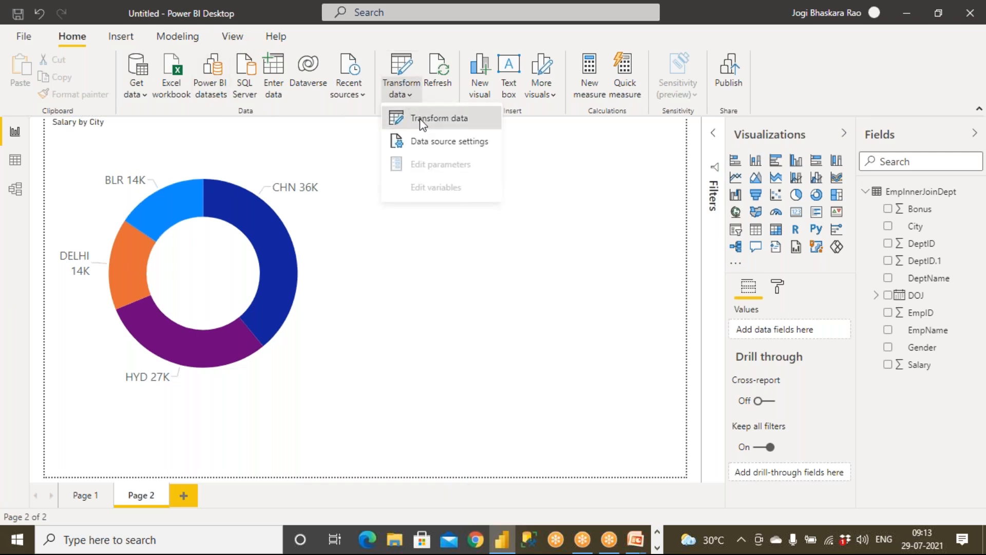
click(415, 120)
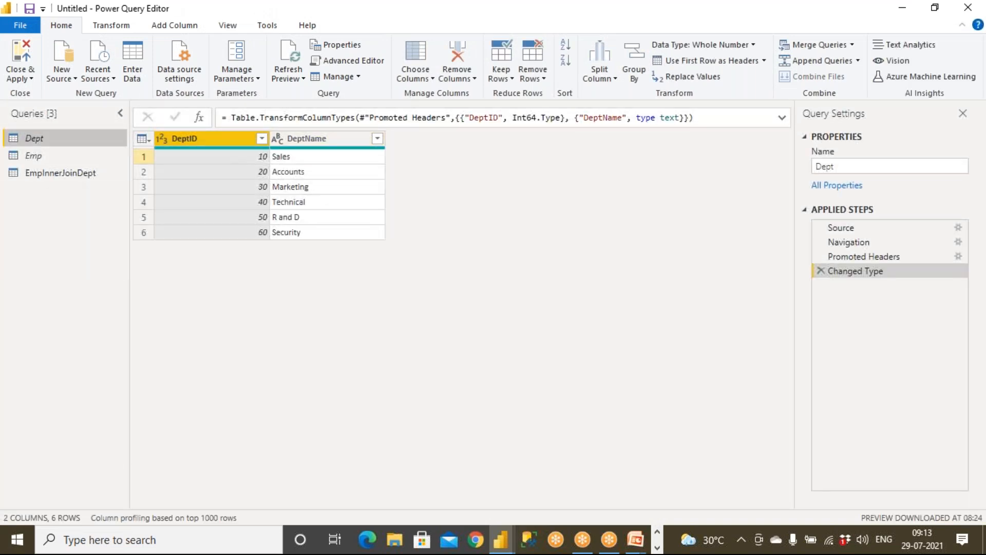
click(40, 156)
click(44, 139)
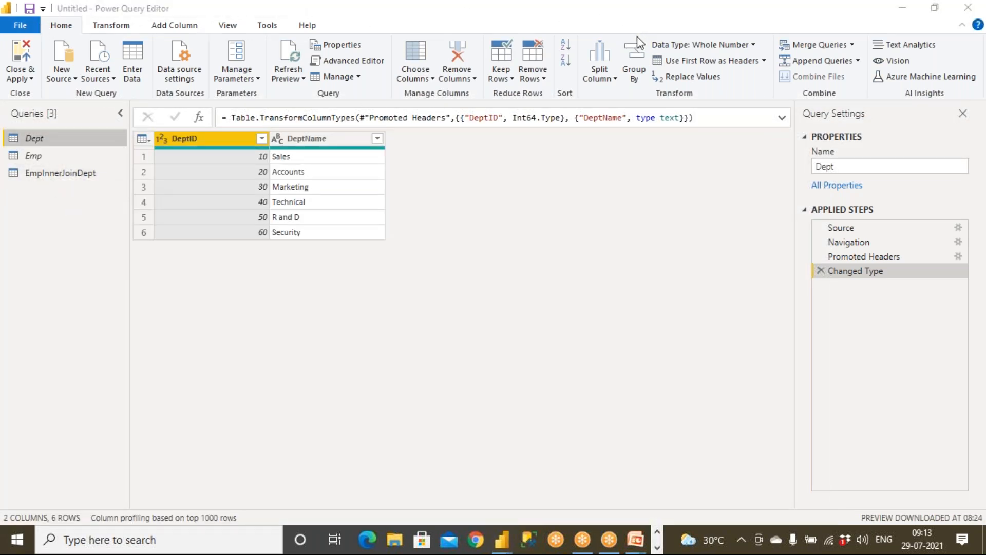
drag(57, 16, 199, 11)
drag(46, 38, 78, 35)
mouse_move(47, 126)
mouse_down()
mouse_move(11, 150)
mouse_move(43, 124)
mouse_up()
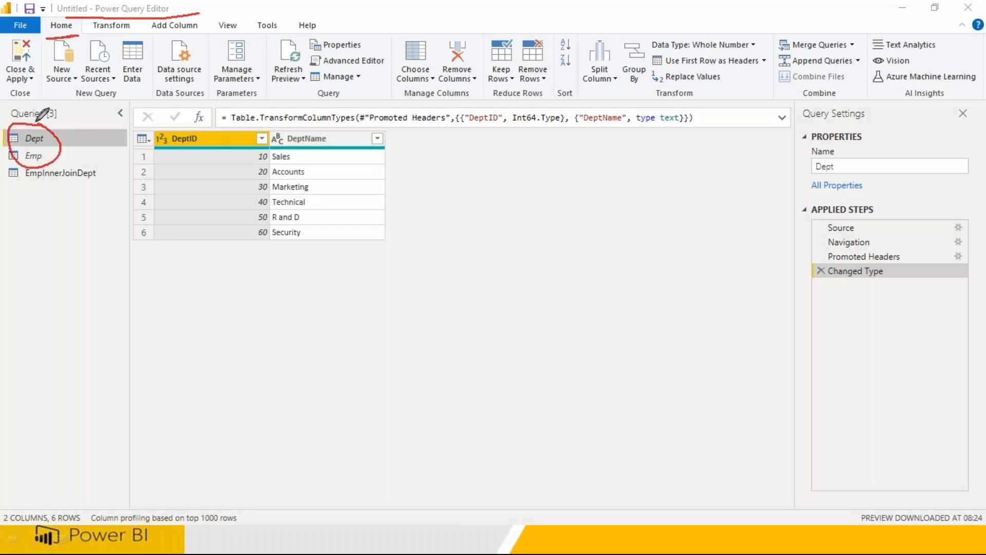
drag(796, 55, 852, 50)
key(ctrl+shift+1)
click(851, 49)
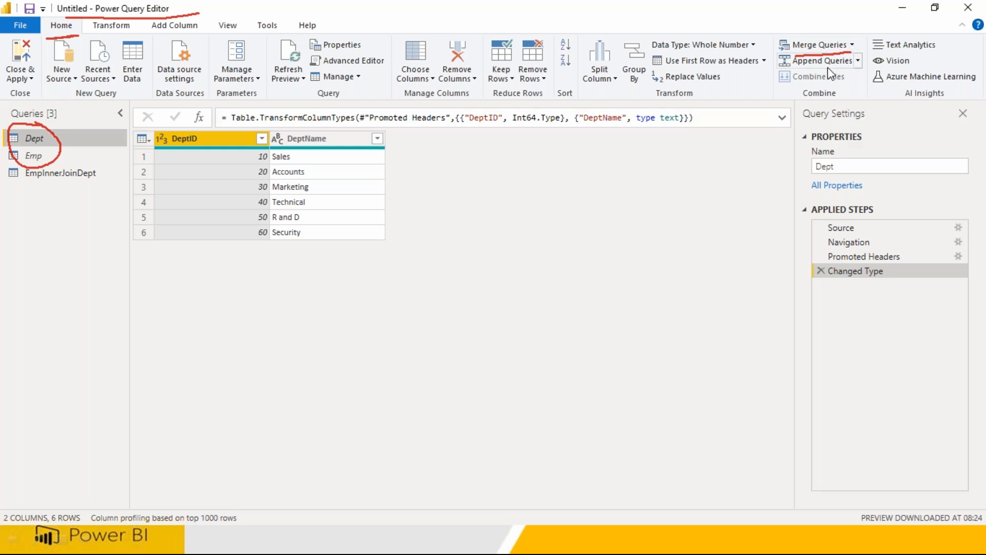
- Start merging queries as a new query, with Dept as the first table and Emp as the second
click(852, 45)
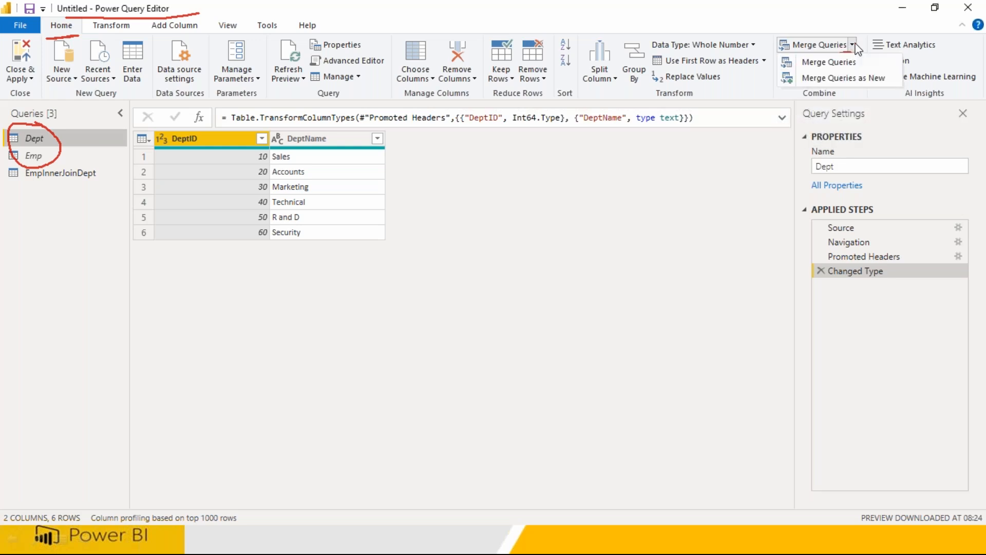
click(865, 78)
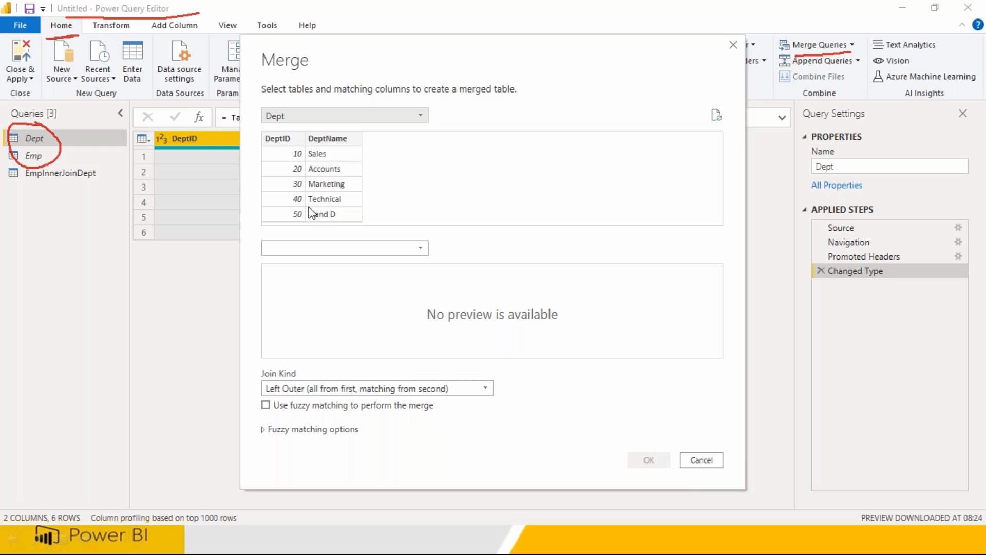
click(313, 249)
click(309, 278)
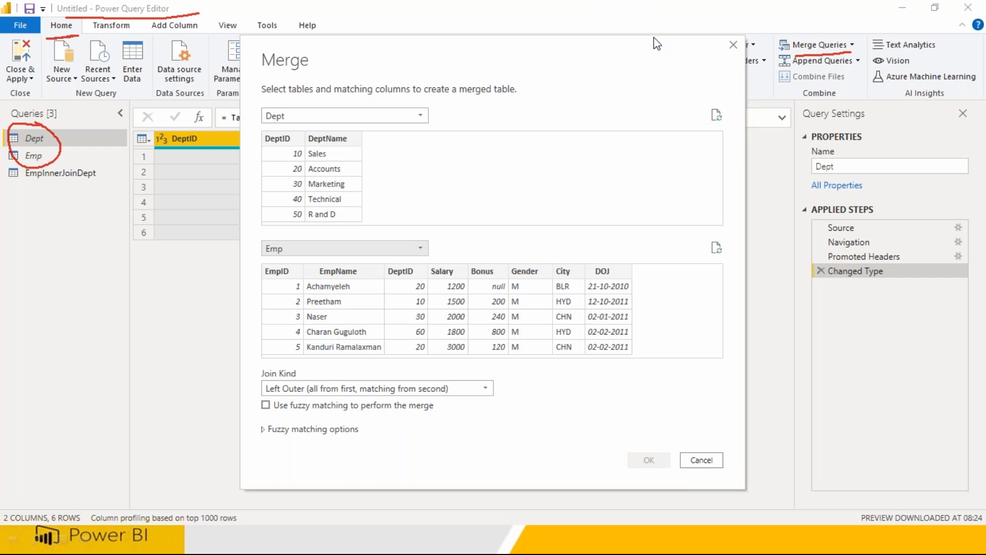
mouse_move(371, 93)
mouse_down()
mouse_move(311, 91)
mouse_move(302, 216)
mouse_move(364, 98)
mouse_up()
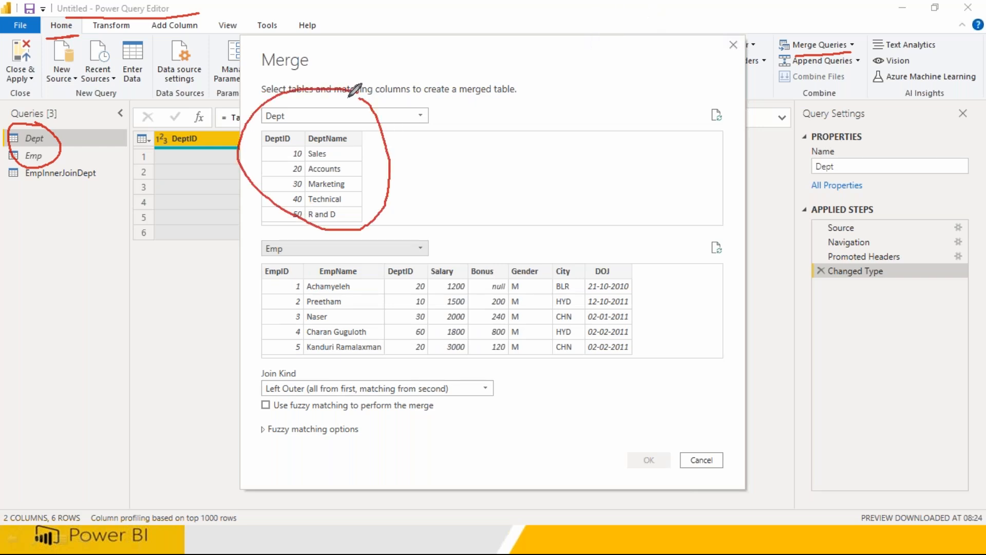
drag(415, 123, 459, 180)
mouse_move(422, 246)
mouse_down()
mouse_move(295, 237)
mouse_move(355, 365)
mouse_move(415, 266)
mouse_up()
mouse_move(497, 268)
mouse_down()
mouse_move(503, 329)
mouse_move(573, 317)
mouse_up()
mouse_move(282, 383)
mouse_down()
mouse_move(334, 398)
mouse_move(501, 379)
mouse_move(280, 371)
mouse_move(259, 397)
mouse_up()
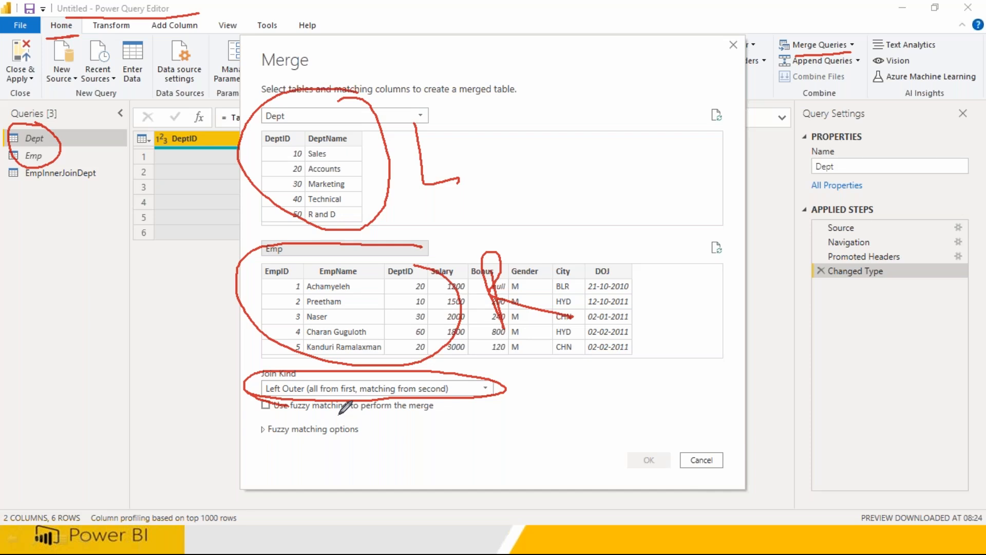
key(super)
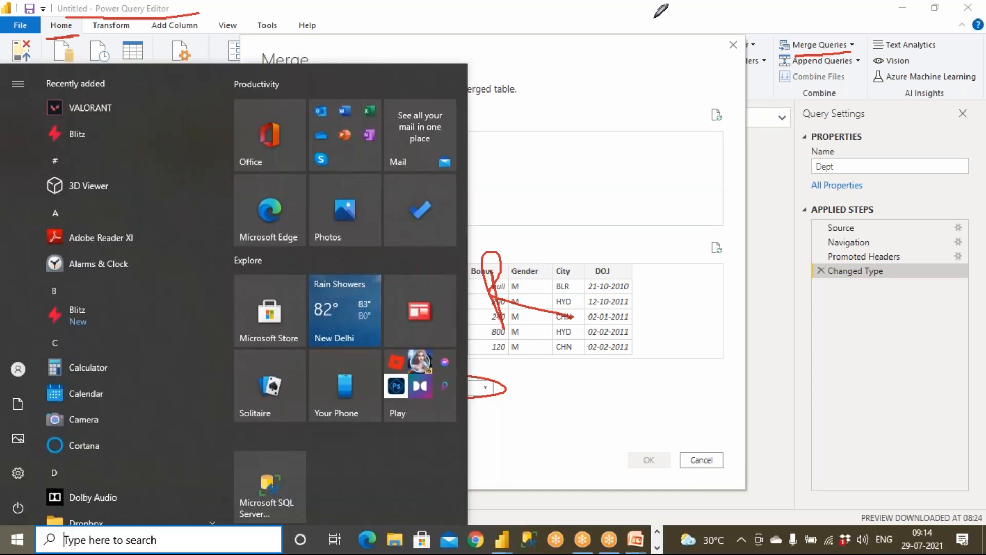
key(super)
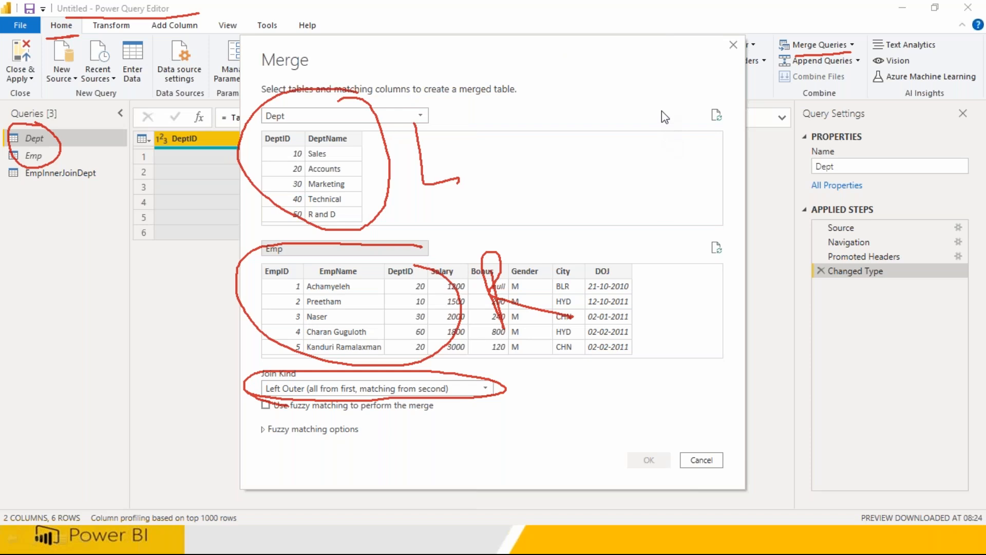
- Switch to File Explorer and open the Employee Excel workbook from the SourceData folder
key(Escape)
key(alt+Tab)
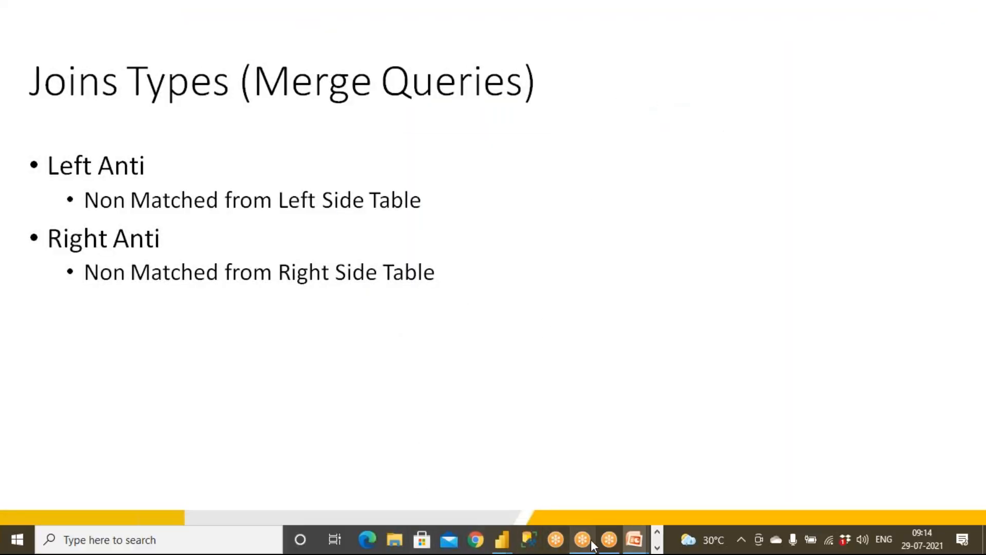
click(657, 548)
click(657, 532)
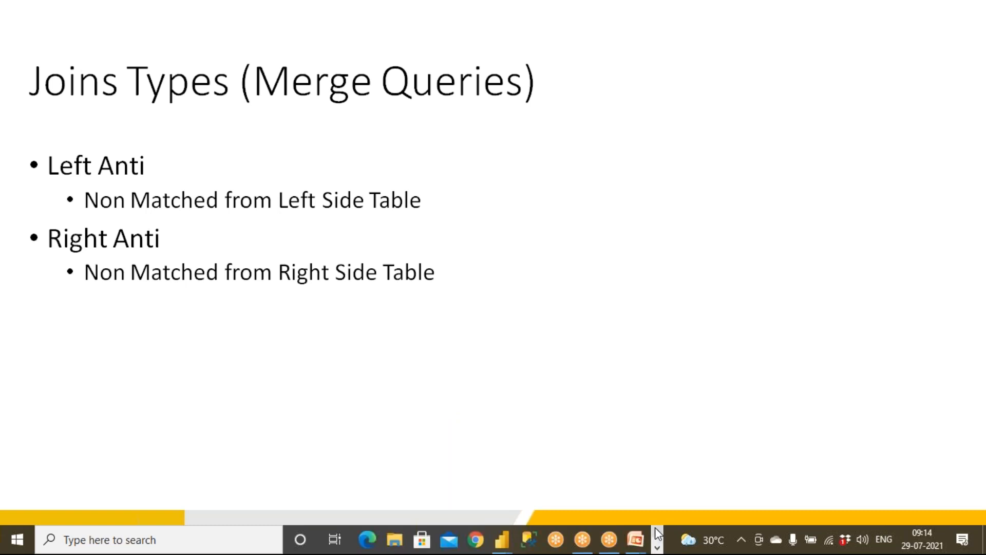
click(394, 540)
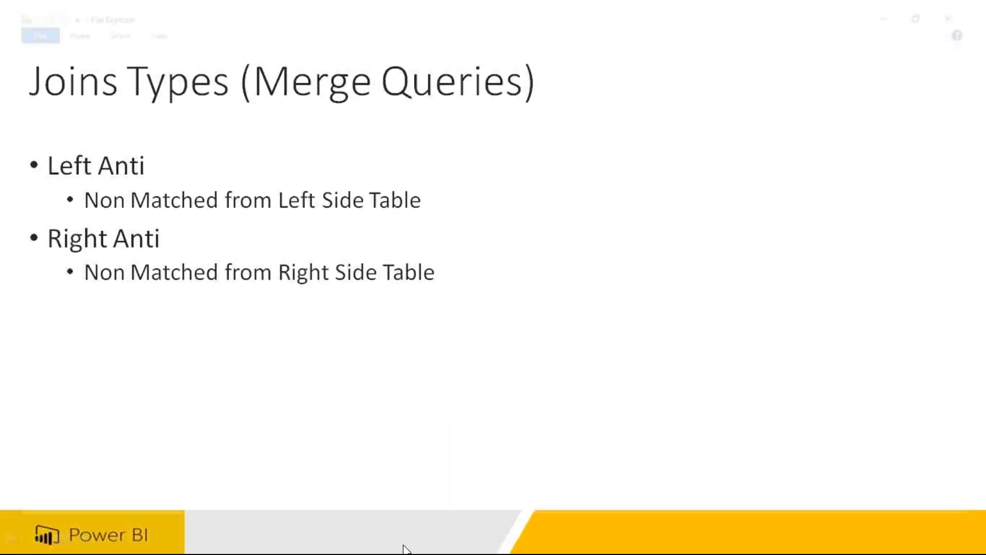
click(60, 222)
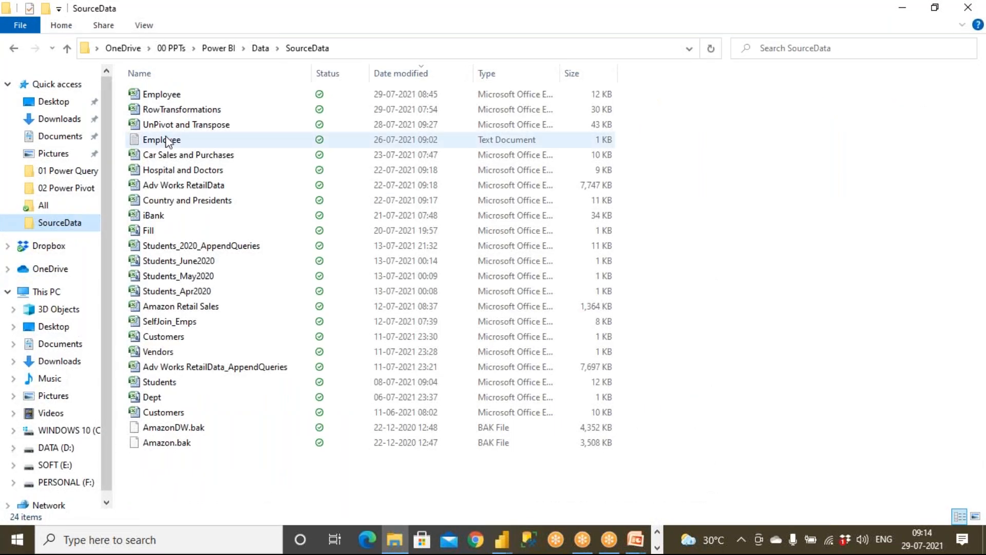
click(175, 96)
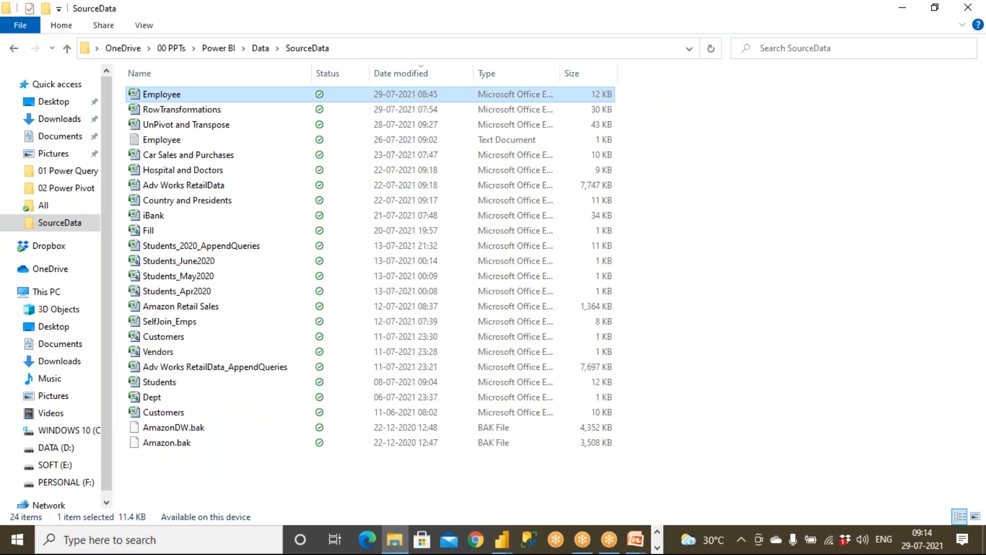
key(Return)
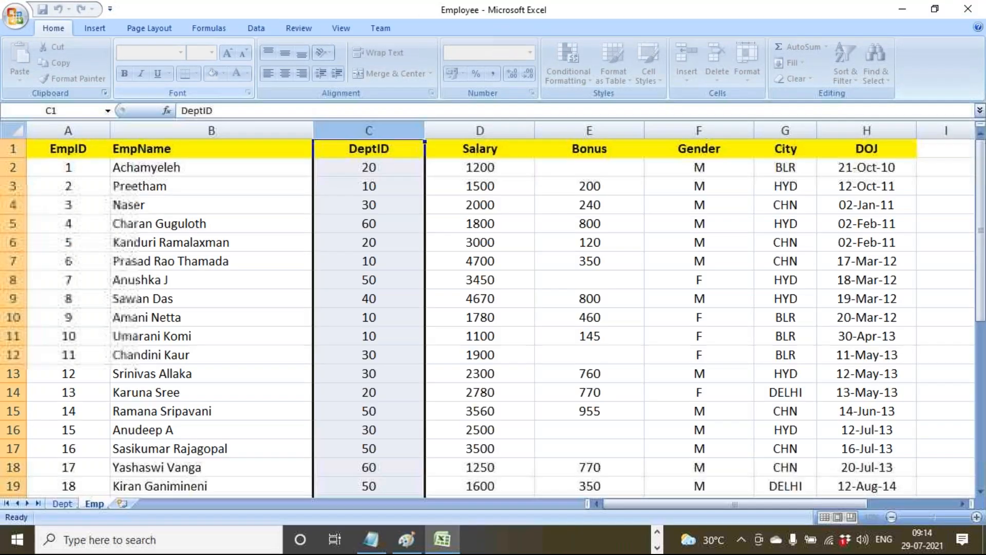
- Examine the DeptID values one by one on the Dept sheet
click(73, 505)
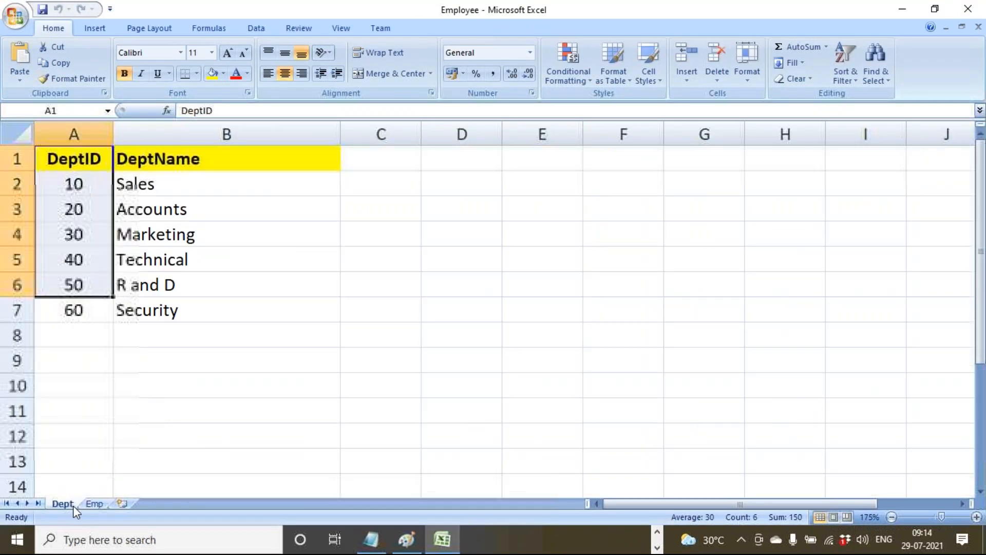
click(89, 191)
click(90, 208)
click(92, 235)
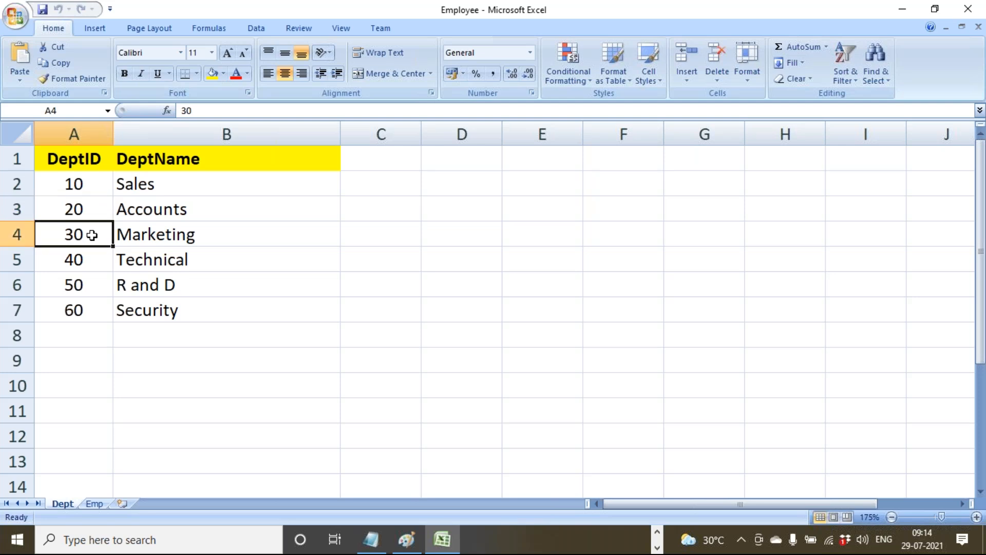
click(92, 258)
click(93, 284)
drag(93, 310, 99, 235)
key(shift+Up)
key(shift+Up)
- Add filters to the header row of the Emp sheet and check which department IDs the DeptID filter lists
click(94, 504)
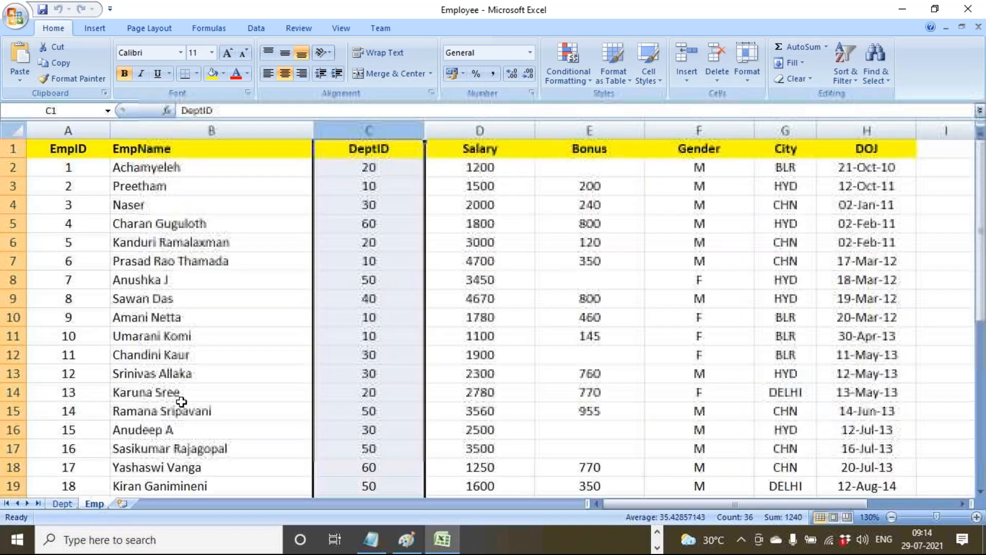
click(388, 150)
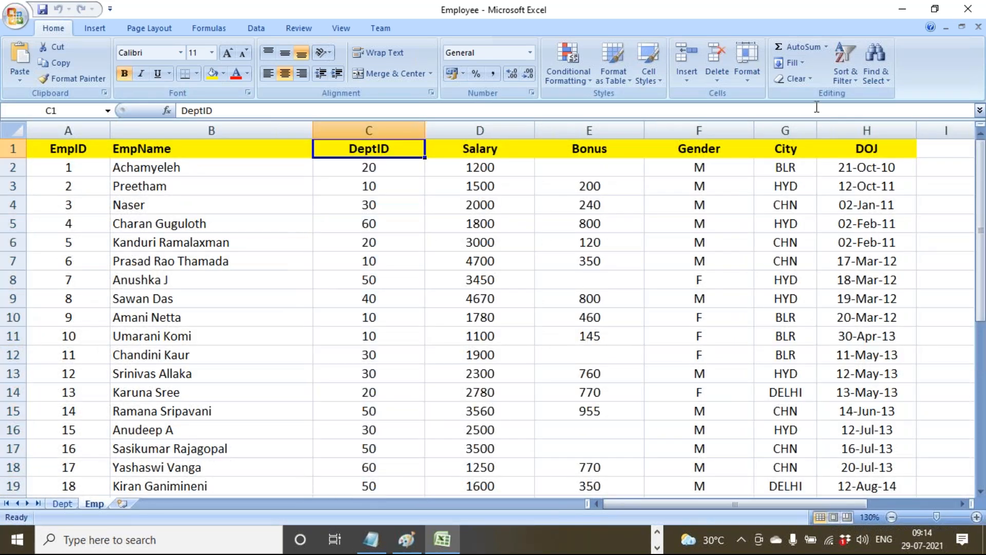
click(844, 72)
click(865, 146)
click(419, 150)
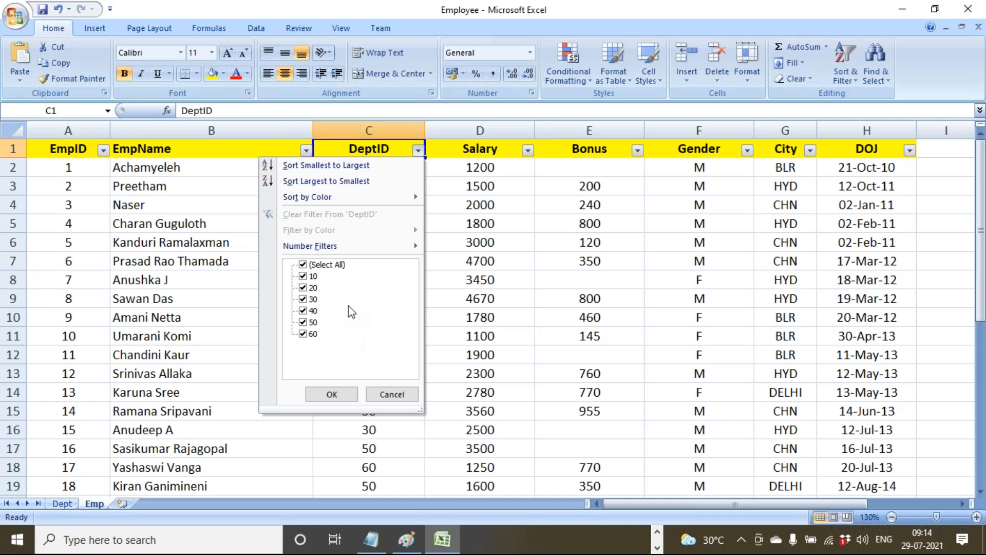
click(64, 506)
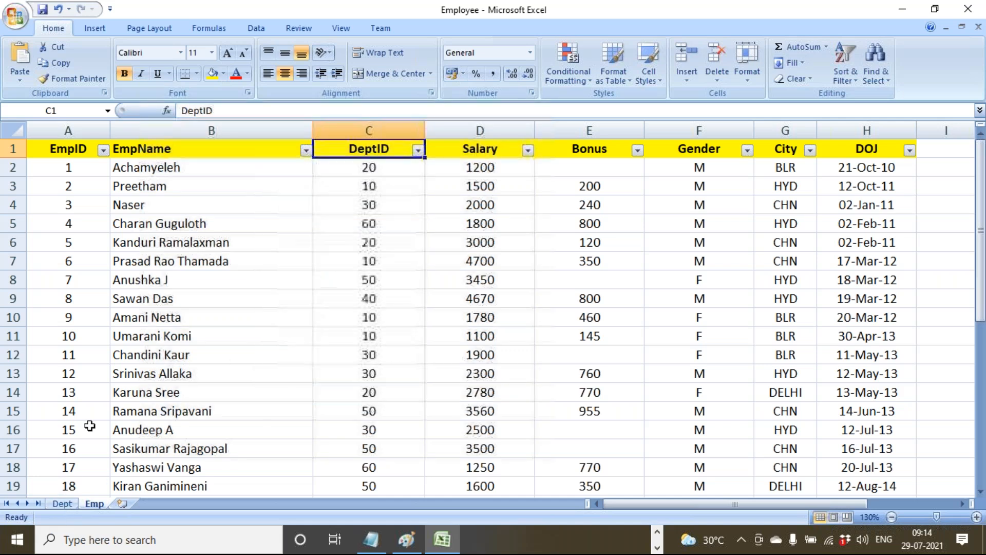
- Add two departments below the last row of the Dept sheet: 70 Testing and 80 Auditing
click(62, 504)
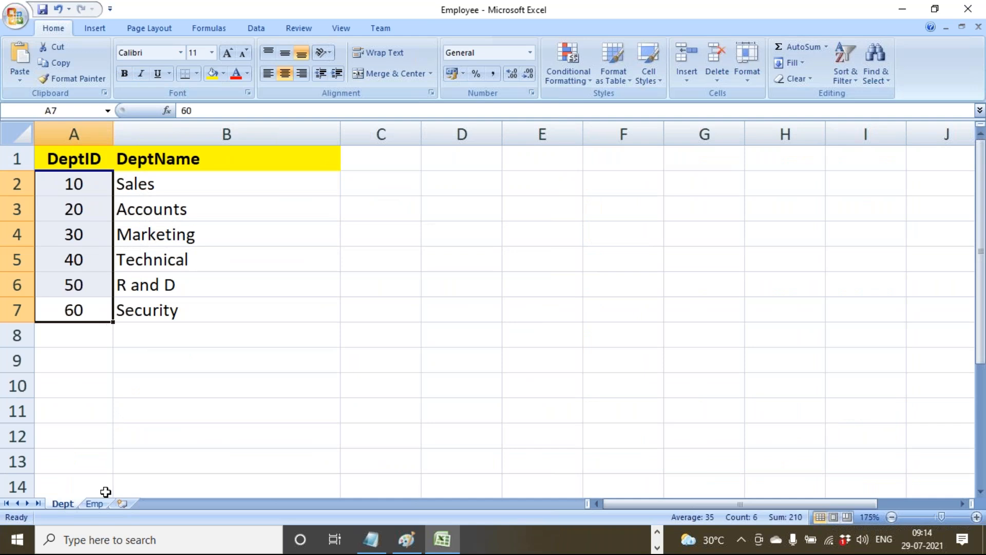
click(77, 335)
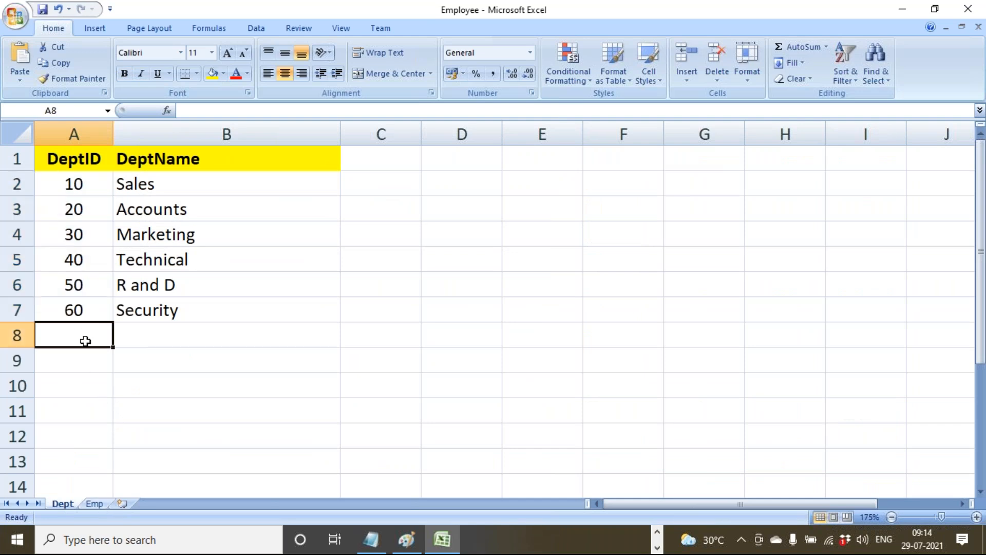
text(70)
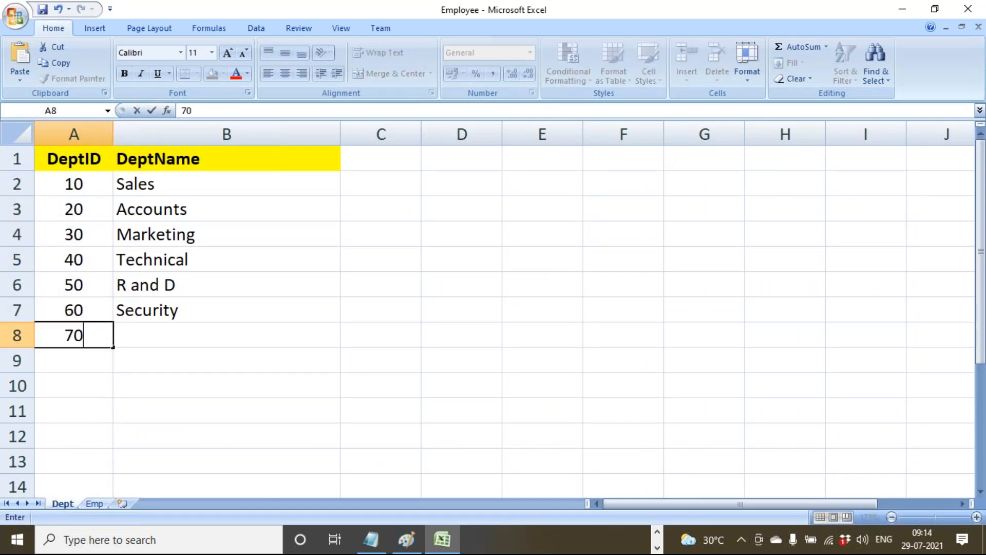
key(Tab)
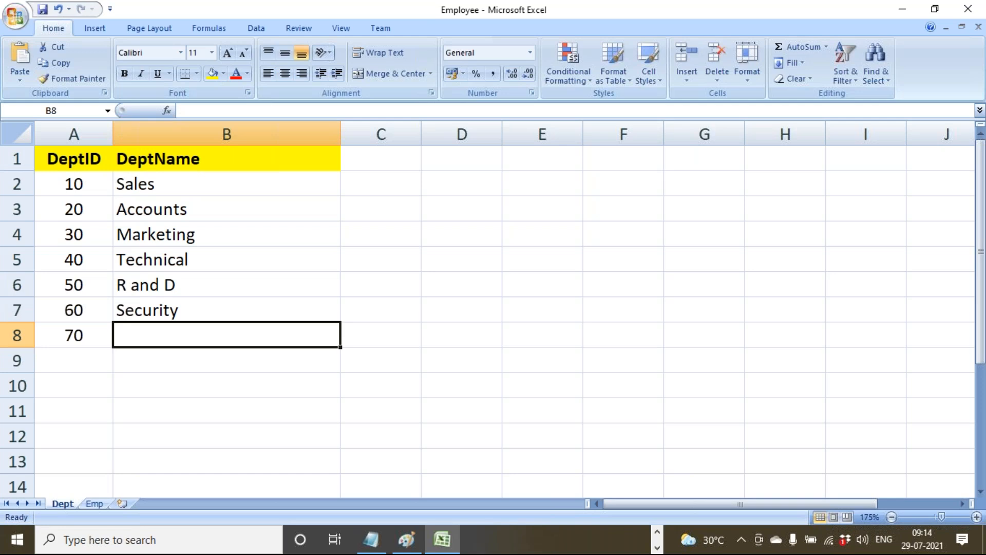
text(Testing)
key(Return)
text(80)
key(Tab)
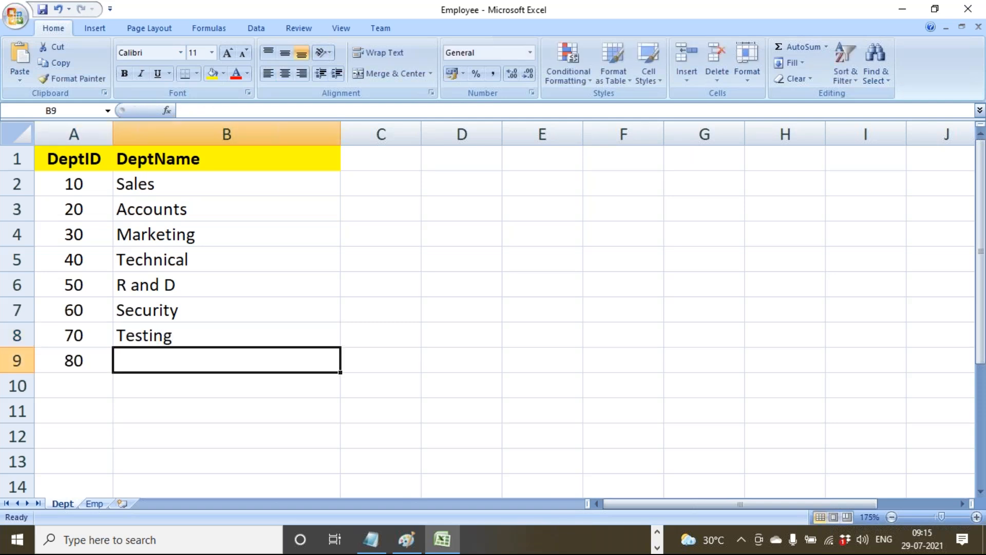
text(Aud)
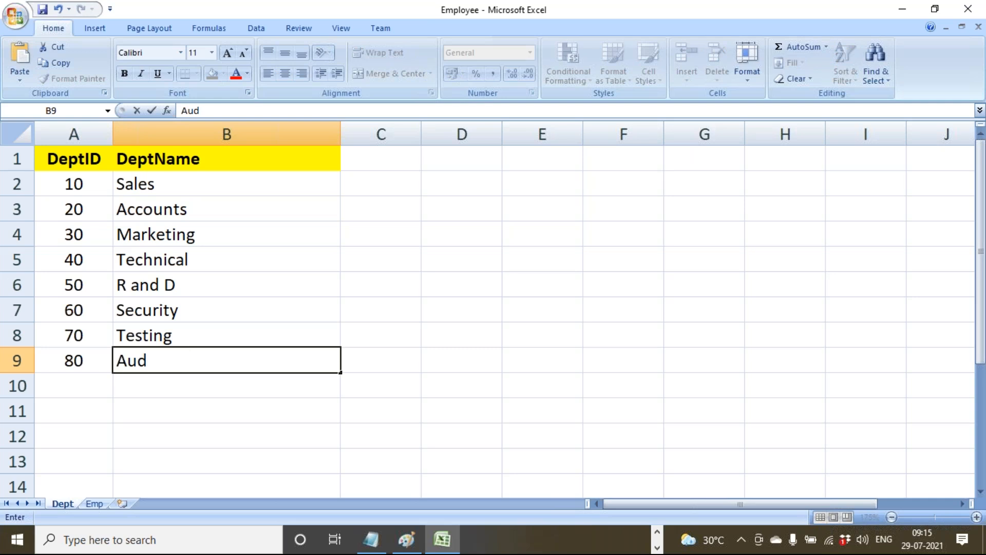
text(iting)
drag(96, 334, 157, 361)
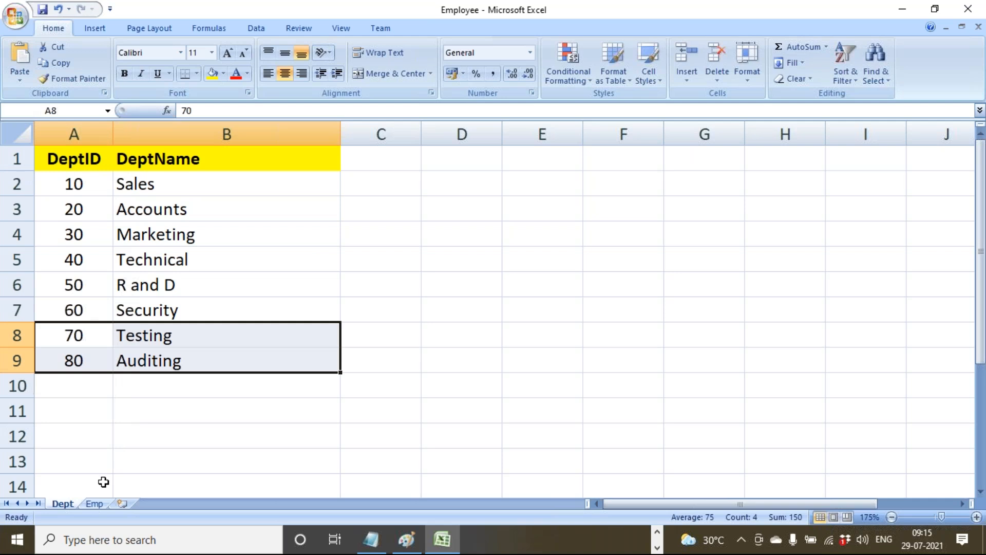
- Compare the department IDs in the Emp sheet's DeptID filter with the departments on the Dept sheet
click(95, 504)
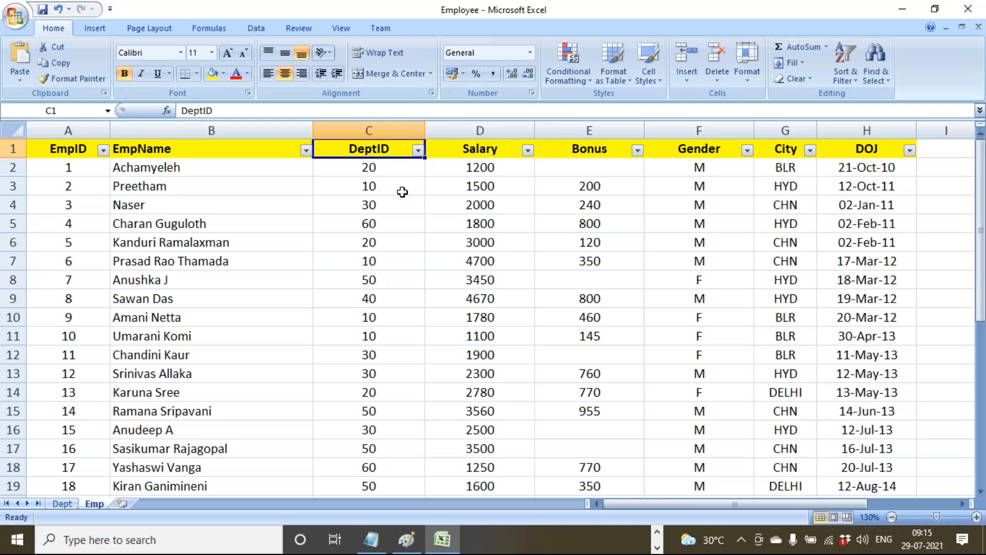
click(418, 150)
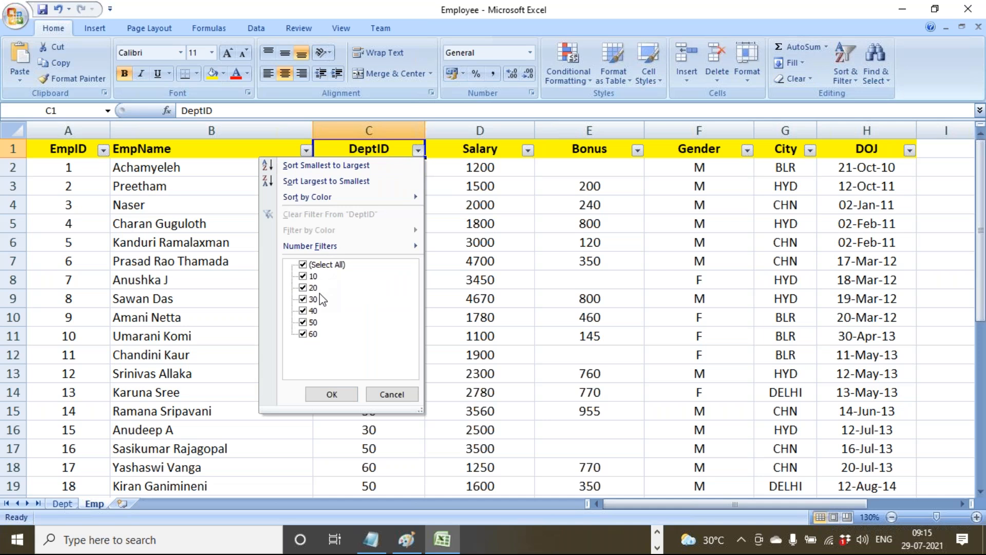
click(332, 395)
click(74, 504)
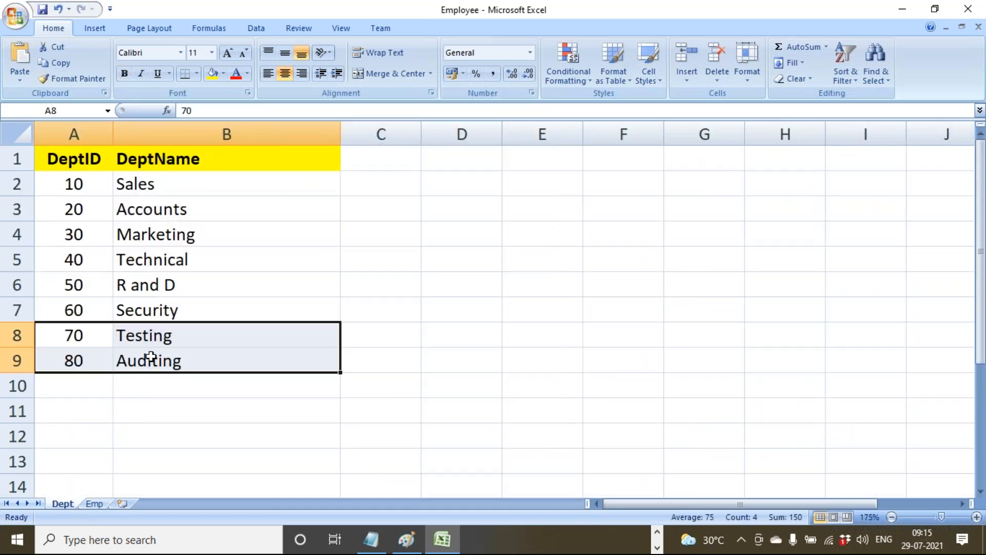
- Remove the filters from the header row of the Emp sheet
drag(82, 342, 92, 364)
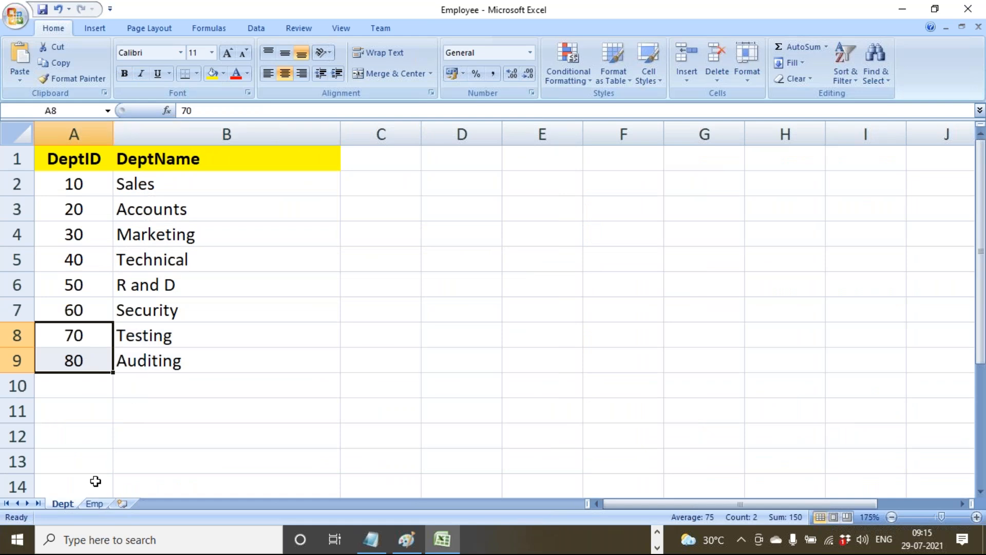
click(95, 504)
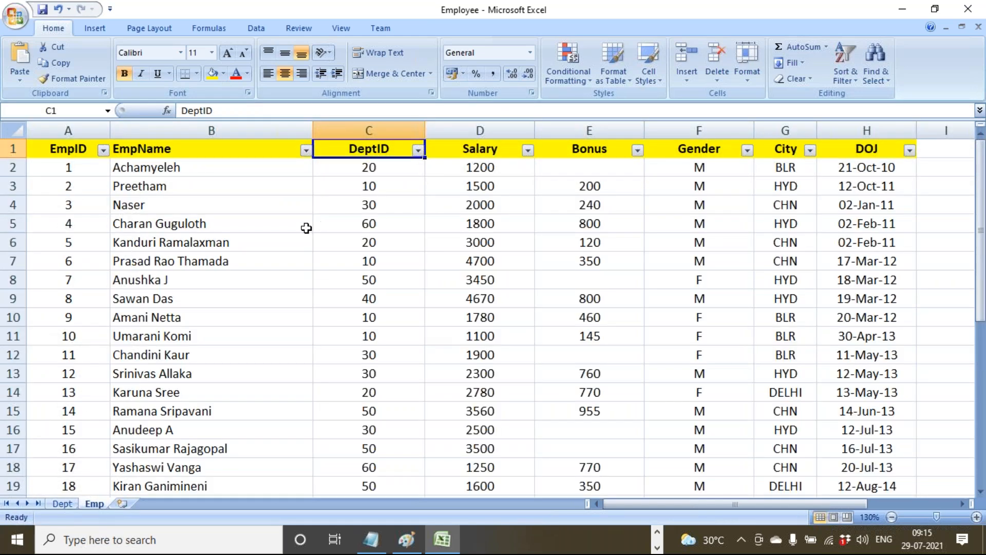
click(847, 76)
click(847, 146)
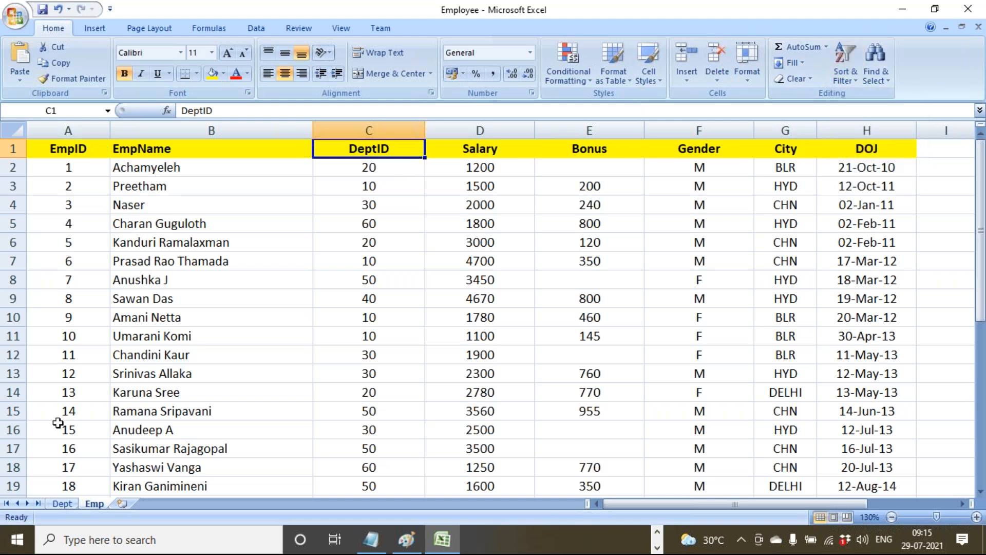
- Compare the Testing and Auditing rows on the Dept sheet with the employees' department IDs on the Emp sheet
click(62, 503)
drag(85, 337, 154, 363)
click(94, 503)
drag(371, 171, 380, 316)
drag(231, 245, 249, 315)
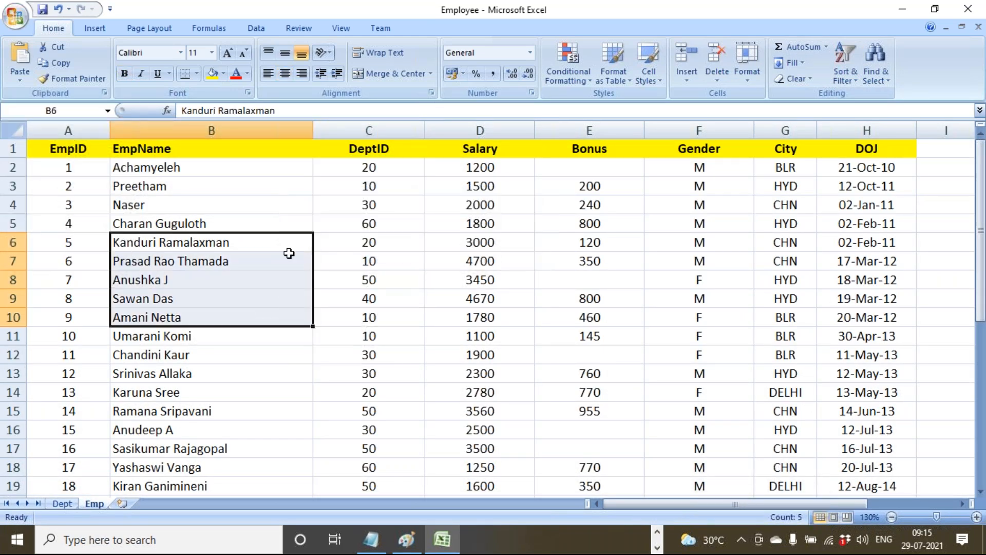
- Clear the DeptID of the employees with EmpID 7, 12 and 17 on the Emp sheet
click(371, 286)
key(Delete)
click(383, 374)
key(Delete)
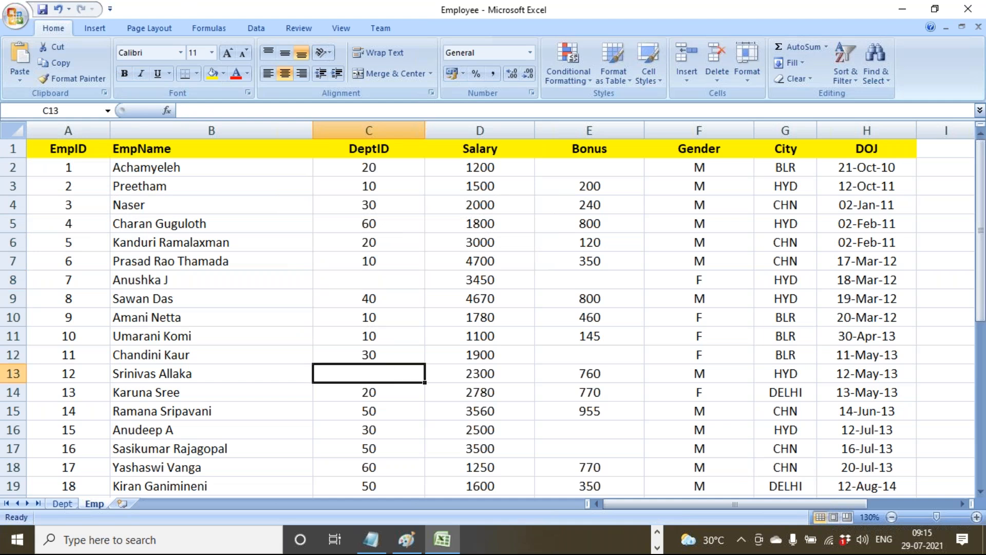
click(387, 432)
click(383, 459)
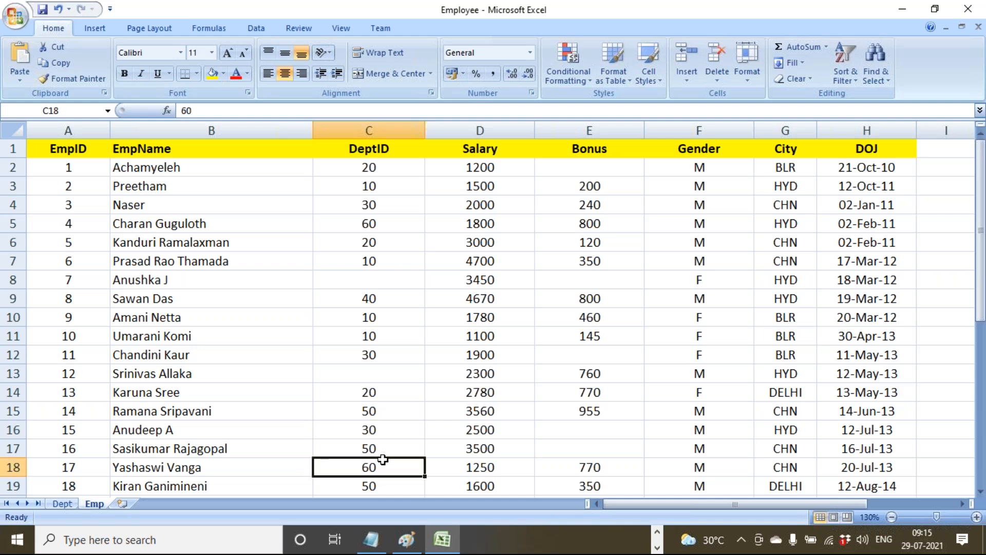
key(Delete)
drag(196, 374, 372, 376)
- Add filters to the header row of the Emp sheet and filter out the blank DeptID values
click(413, 154)
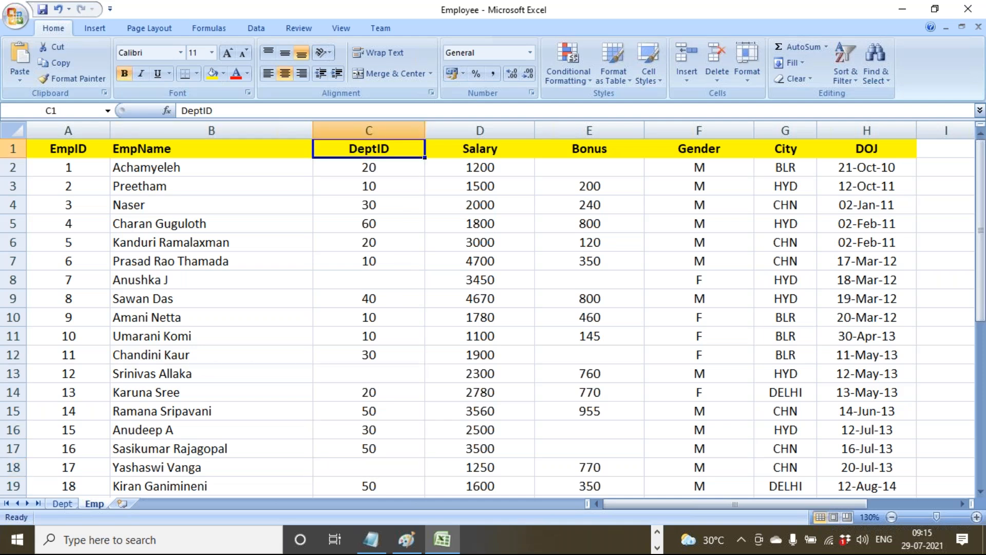
click(853, 70)
click(865, 148)
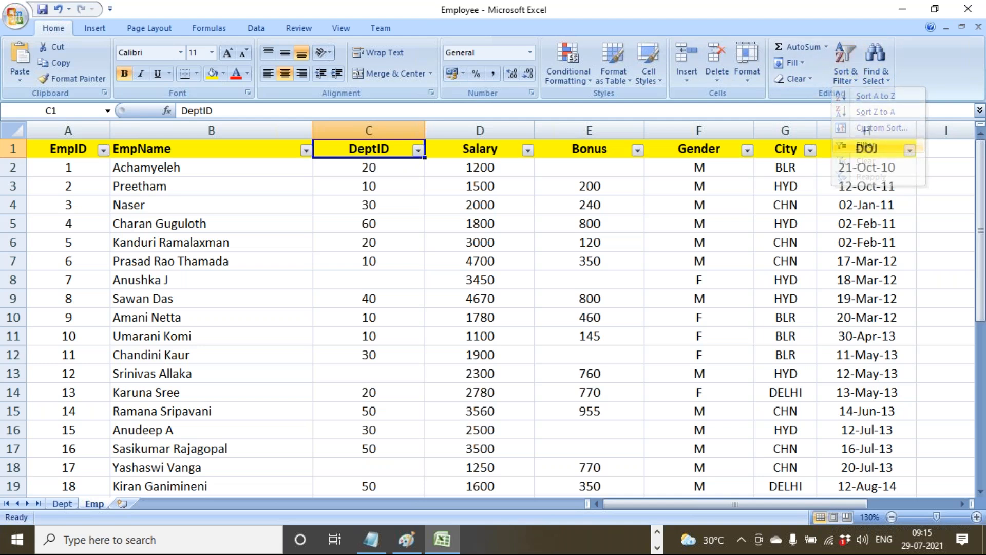
click(418, 150)
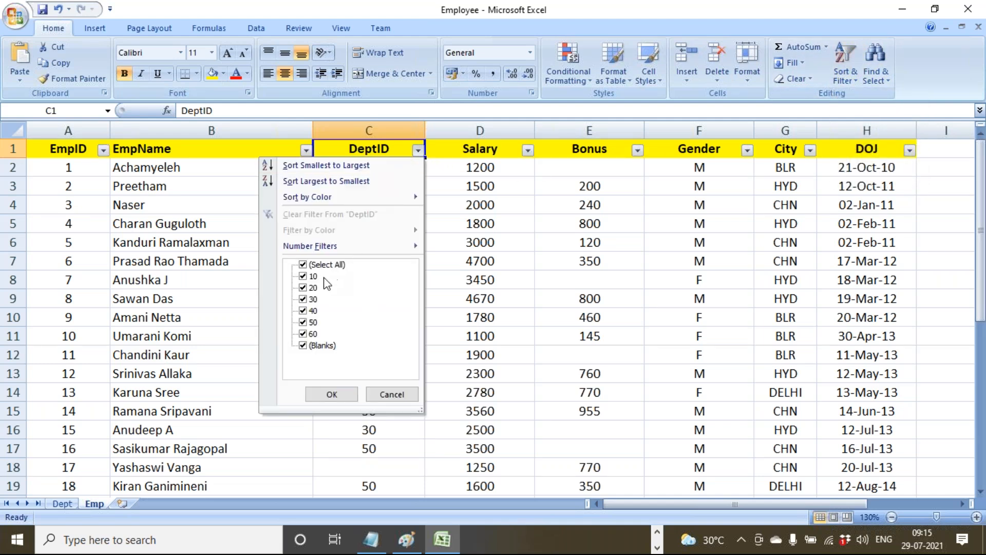
click(309, 346)
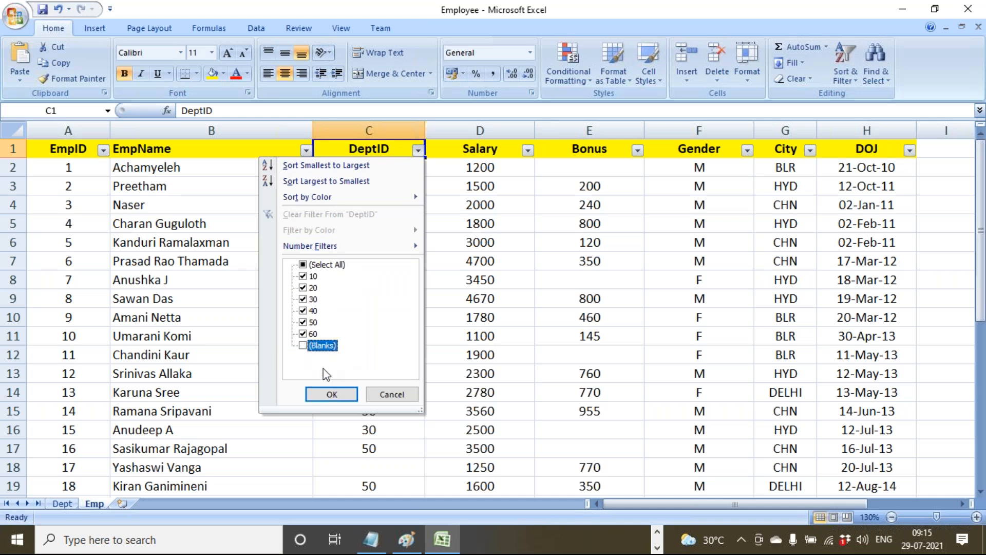
click(304, 265)
click(304, 347)
click(334, 393)
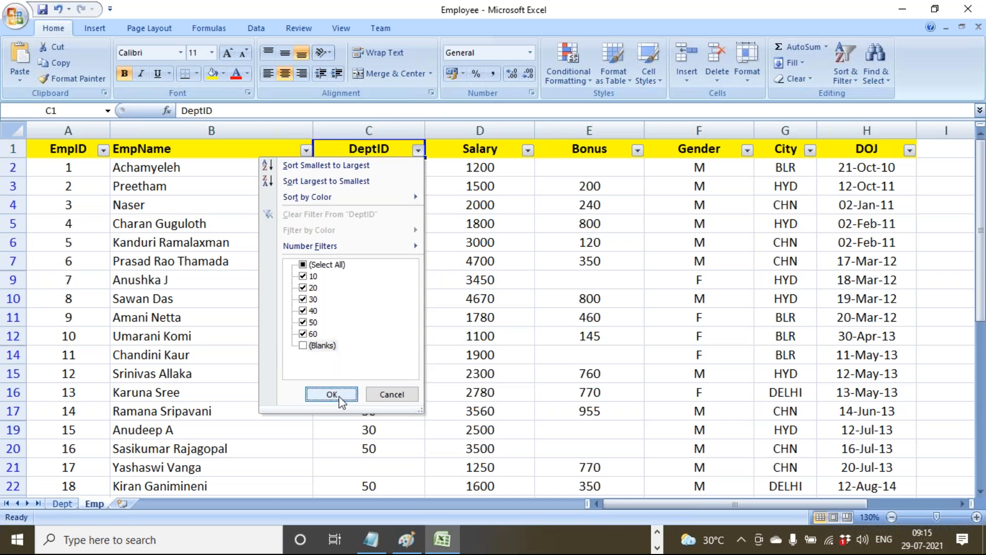
- Change the DeptID filter to show only the employees with a blank department ID
click(419, 150)
click(303, 264)
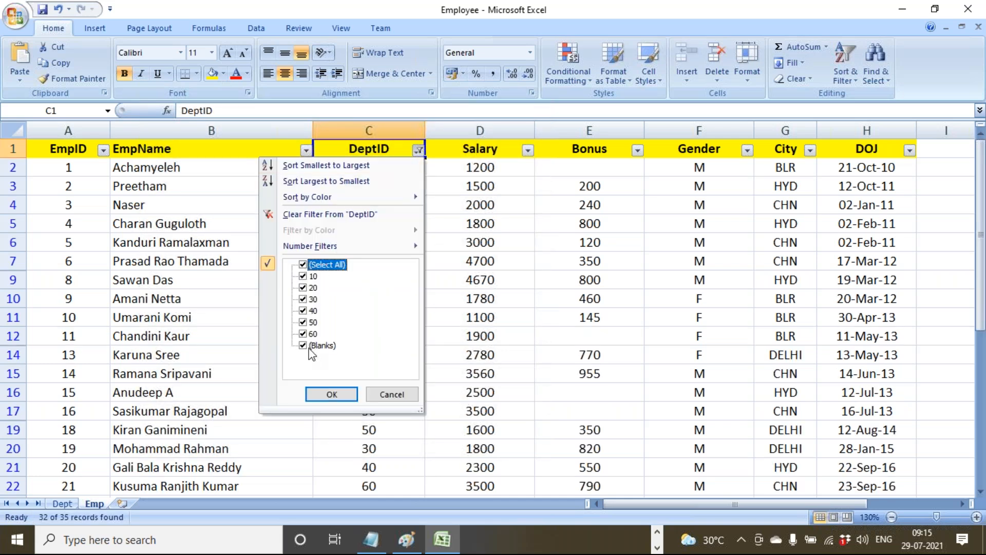
click(304, 345)
click(305, 265)
click(306, 265)
click(303, 346)
click(332, 395)
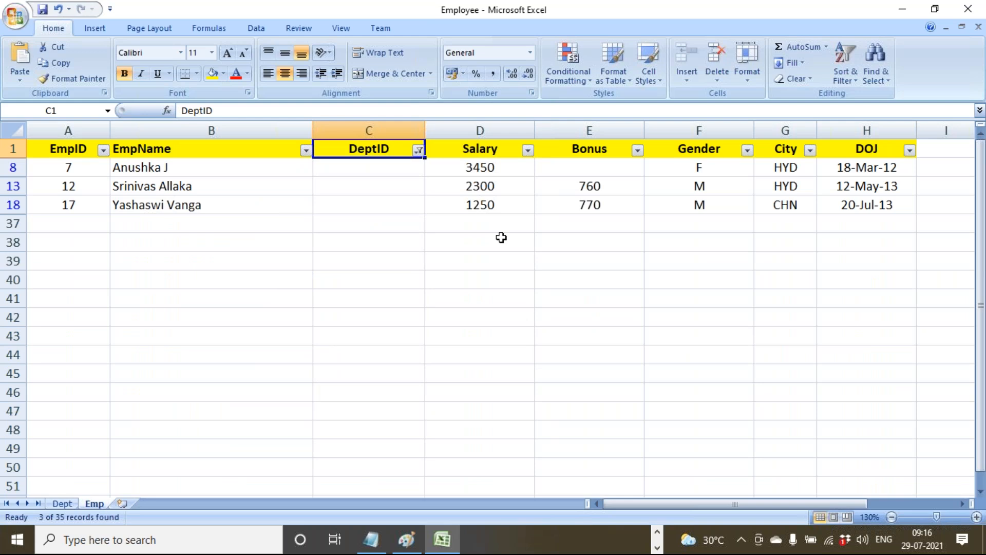
- Compare the employees that have no DeptID on the Emp sheet with the Testing and Auditing departments on the Dept sheet
drag(392, 169, 392, 206)
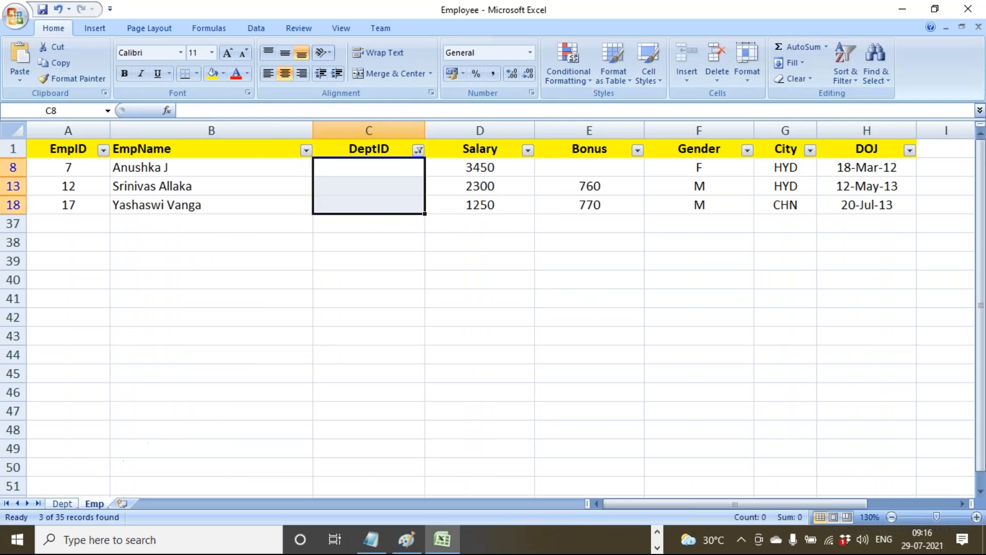
click(62, 504)
click(147, 404)
click(97, 334)
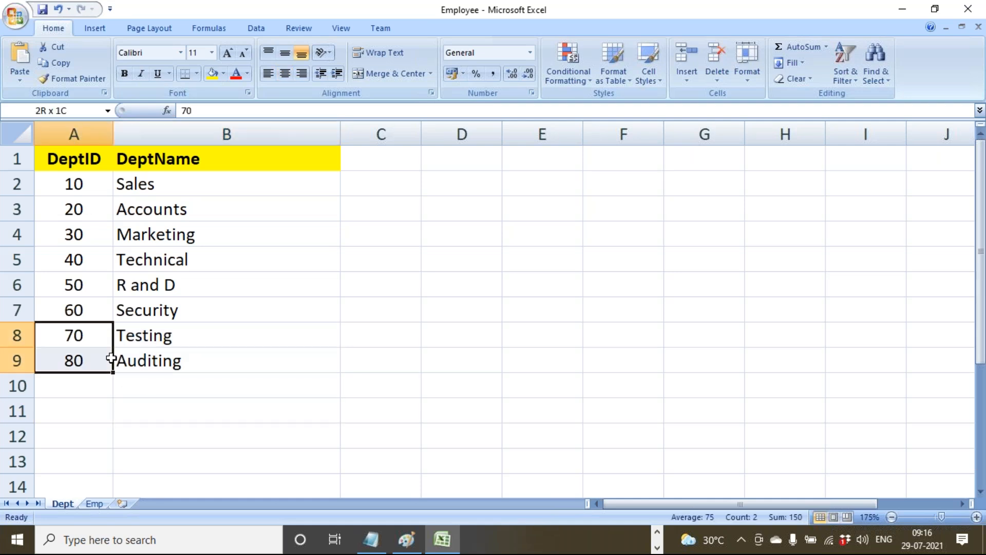
drag(97, 334, 206, 345)
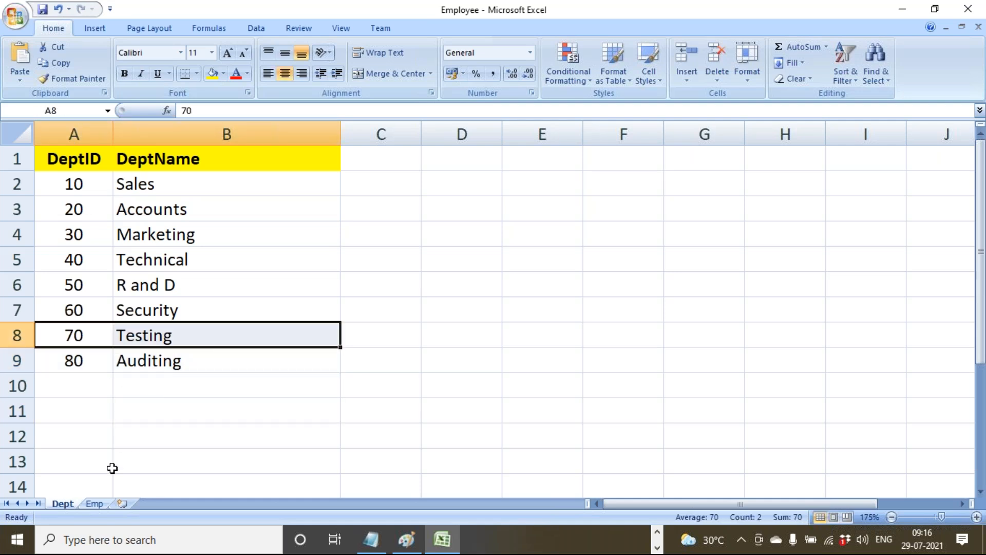
click(95, 503)
click(320, 301)
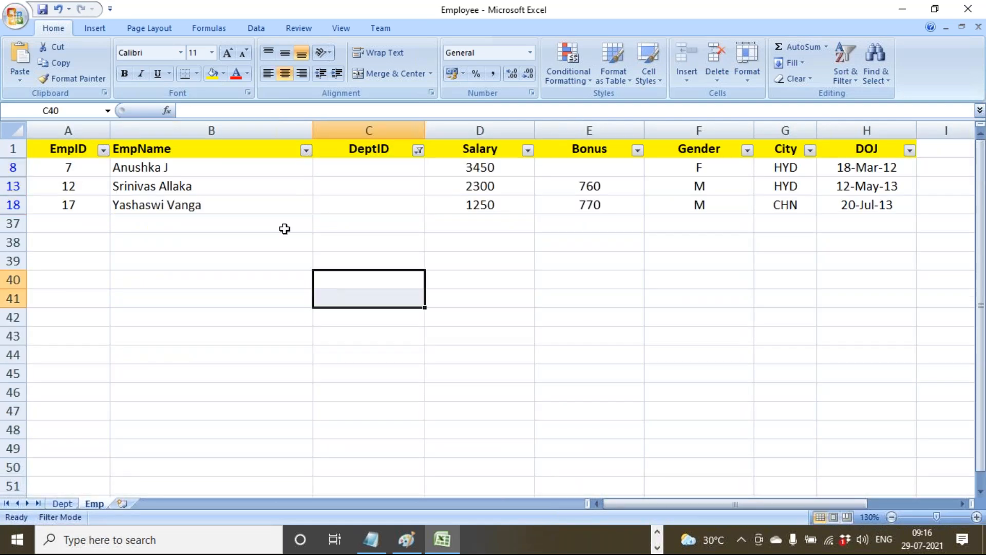
drag(273, 170, 368, 204)
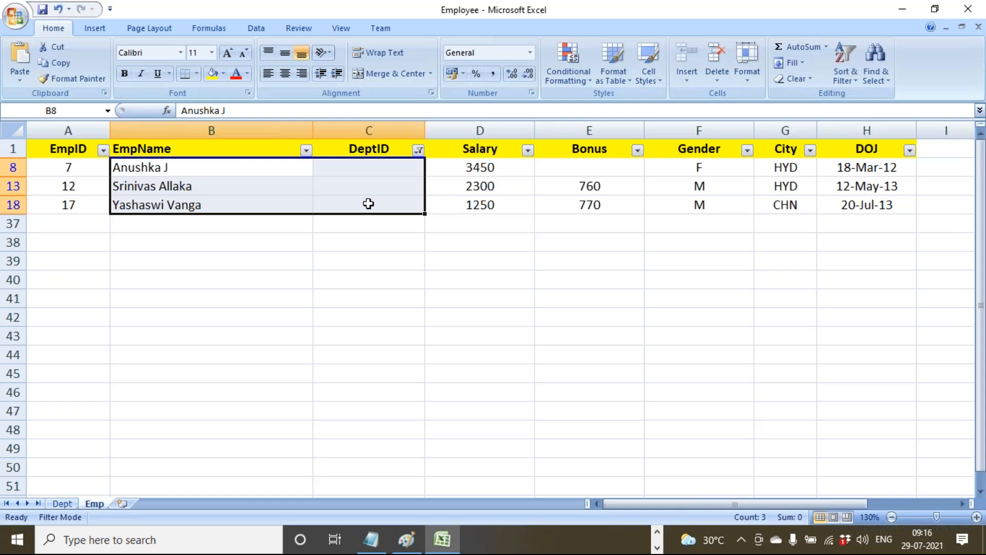
drag(374, 169, 381, 229)
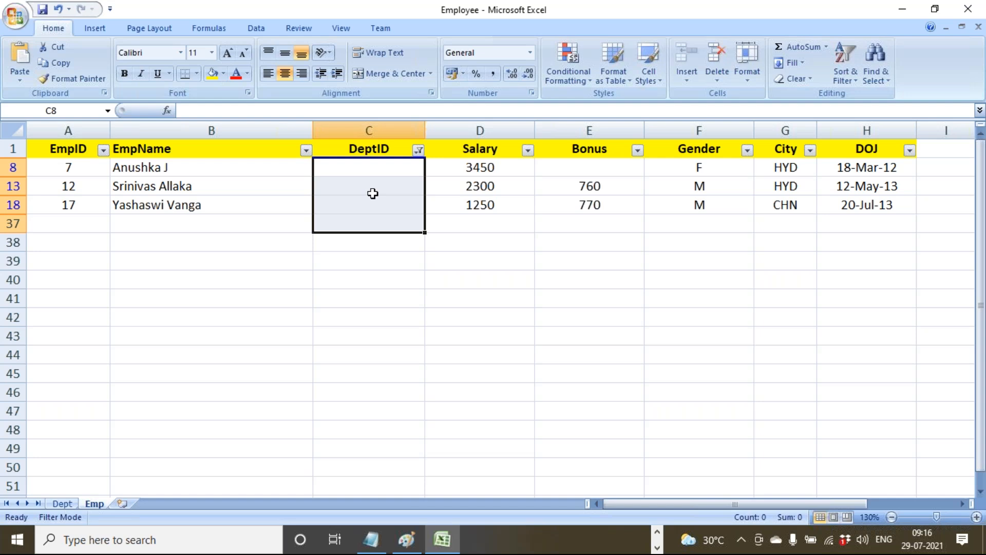
drag(368, 168, 374, 220)
- Remove the filters from the Emp sheet and save the Employee workbook
click(671, 10)
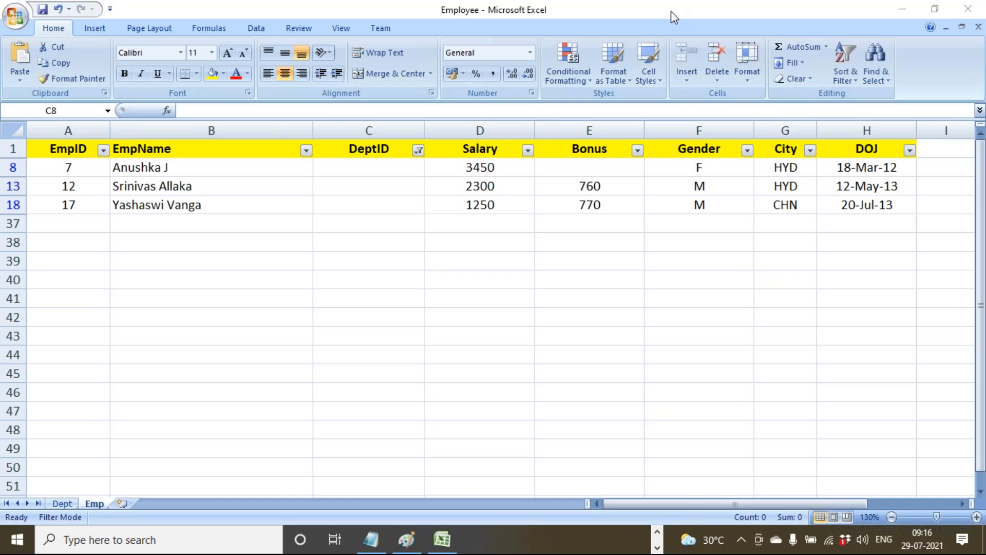
click(43, 11)
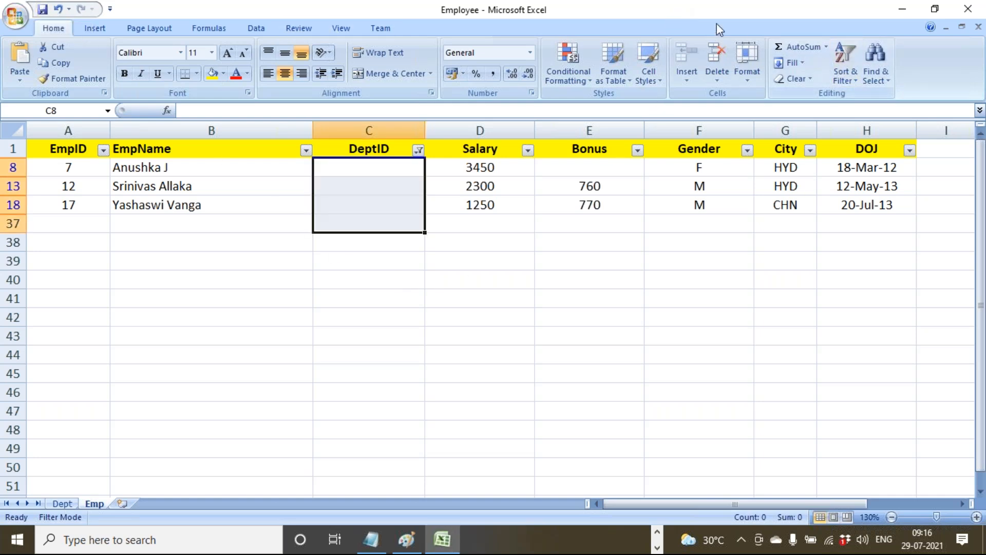
click(667, 11)
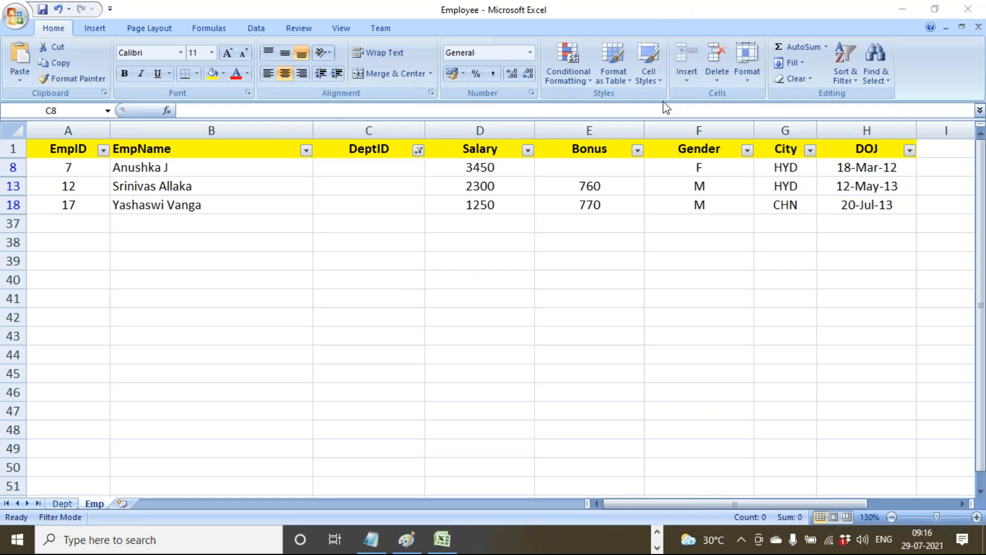
click(396, 148)
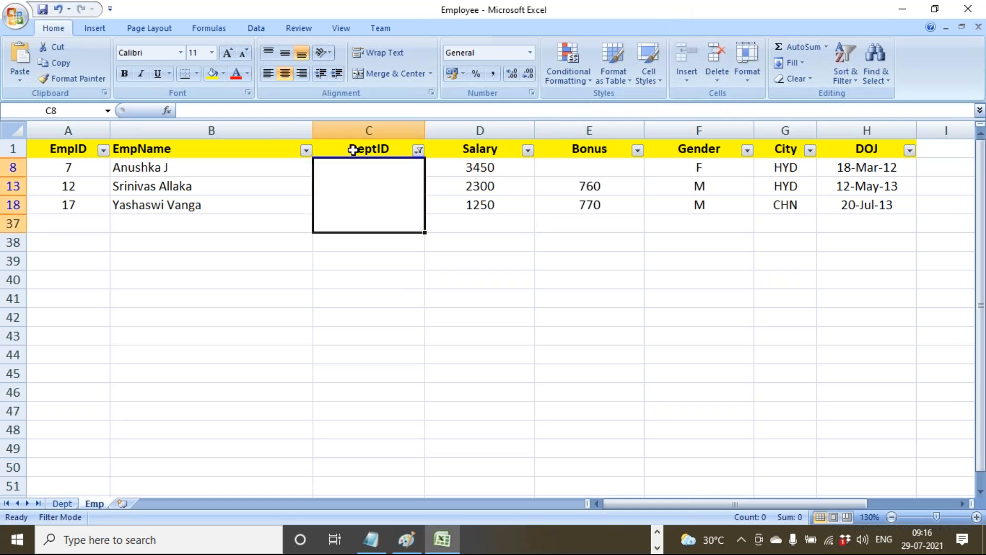
click(352, 150)
click(851, 75)
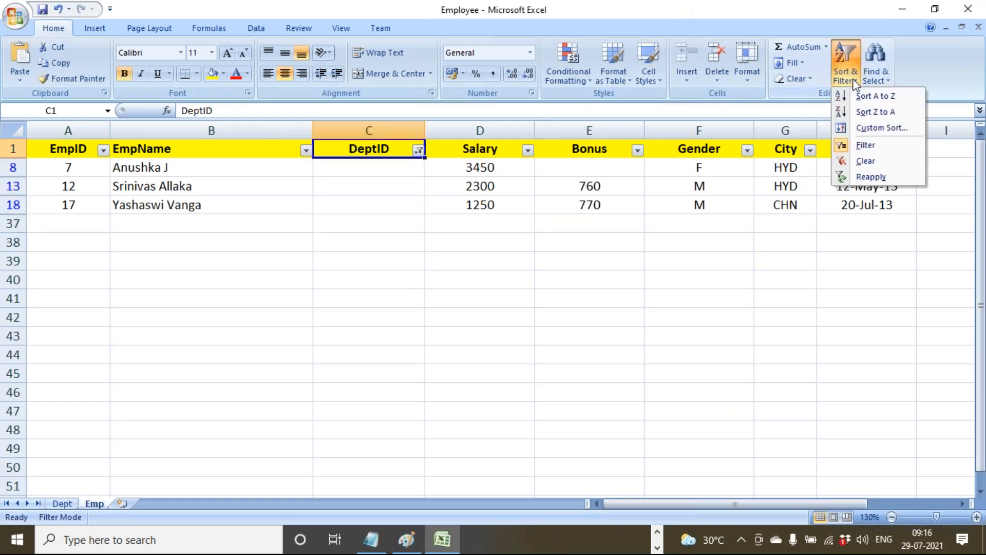
click(861, 145)
click(42, 9)
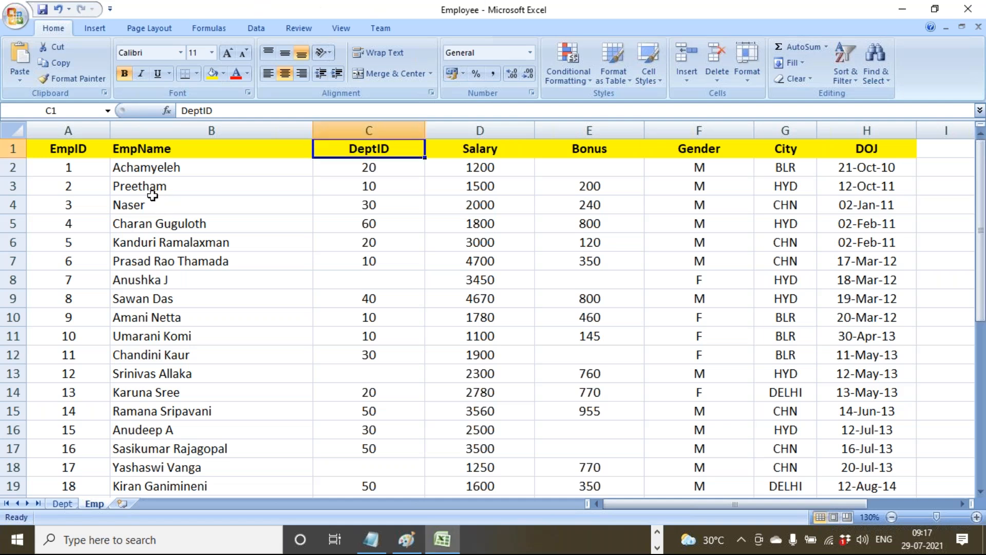
- Review the employee records on the Emp sheet against the department list on the Dept sheet, alternating between the two sheets
drag(97, 165, 898, 465)
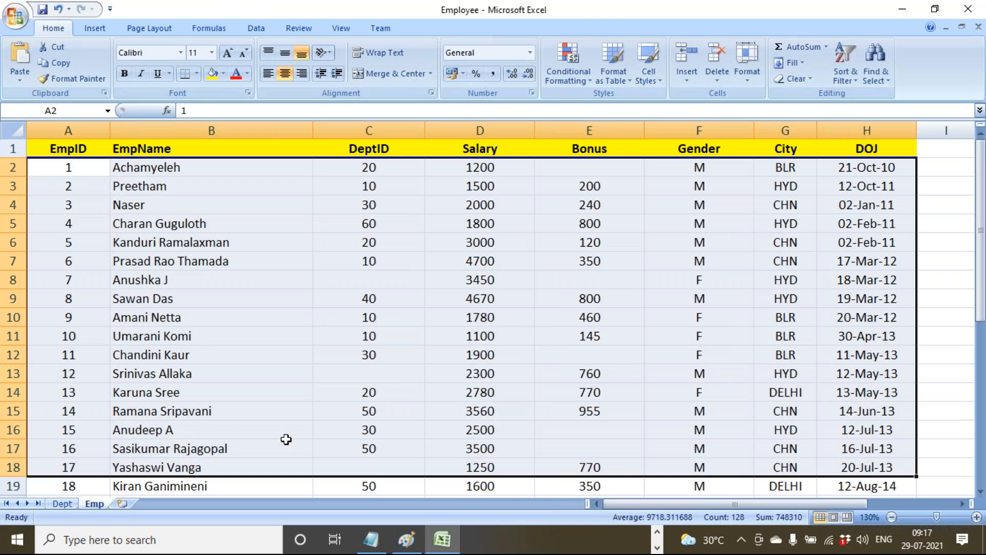
click(63, 504)
drag(84, 185, 154, 337)
click(103, 505)
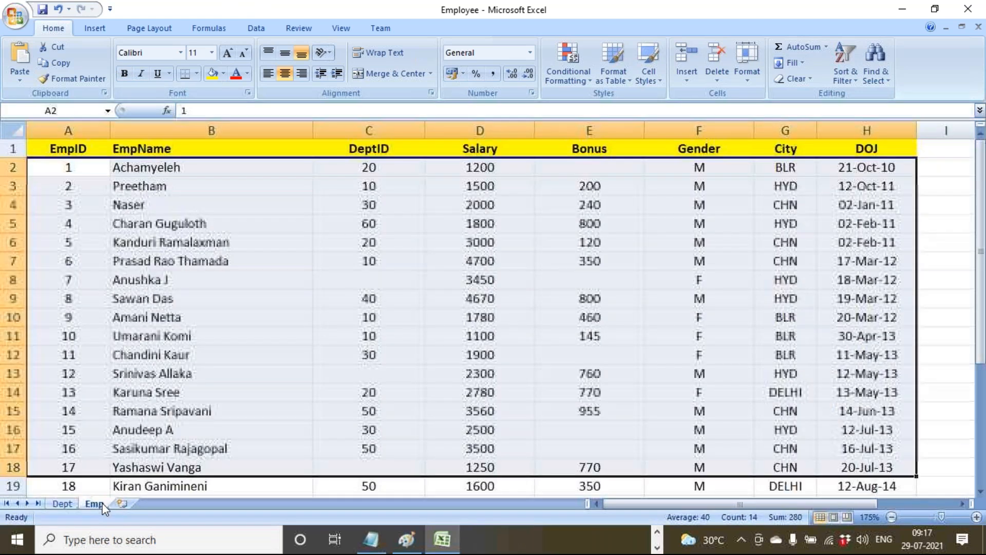
click(62, 504)
click(94, 504)
click(62, 503)
click(93, 504)
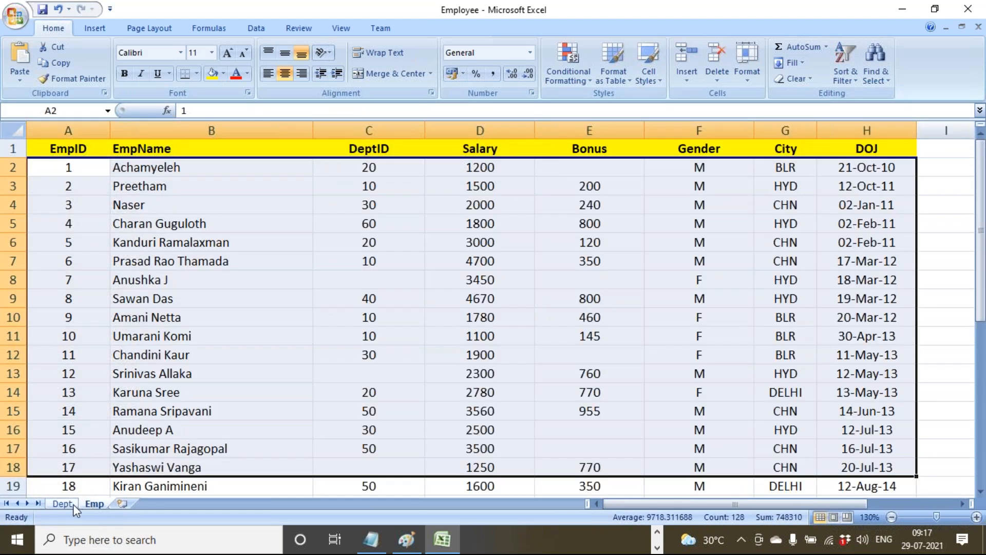
click(71, 504)
click(95, 504)
click(65, 503)
click(93, 504)
click(85, 501)
click(92, 505)
click(85, 501)
click(87, 503)
- Switch to the Power Query Editor and discard the open merge of the Dept and Emp queries
click(504, 546)
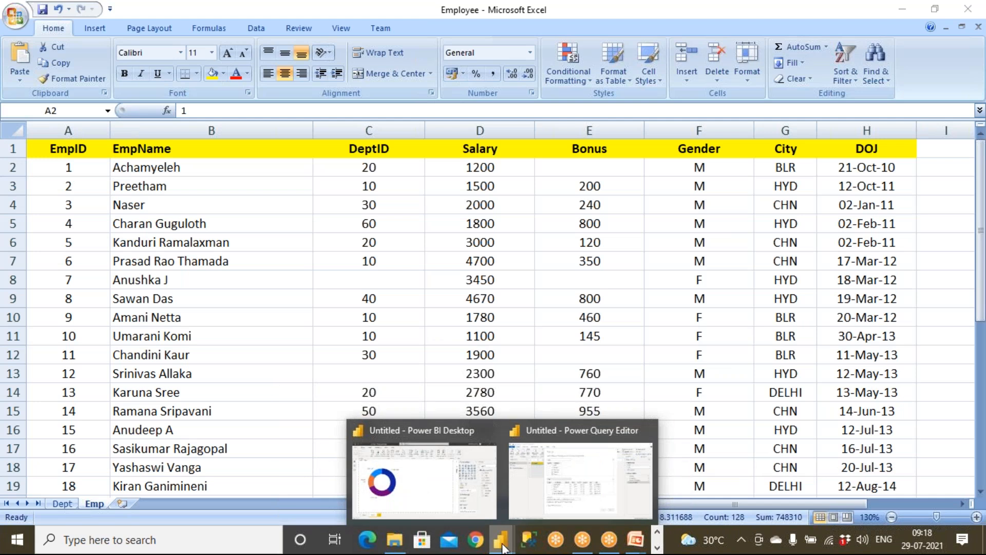
click(541, 508)
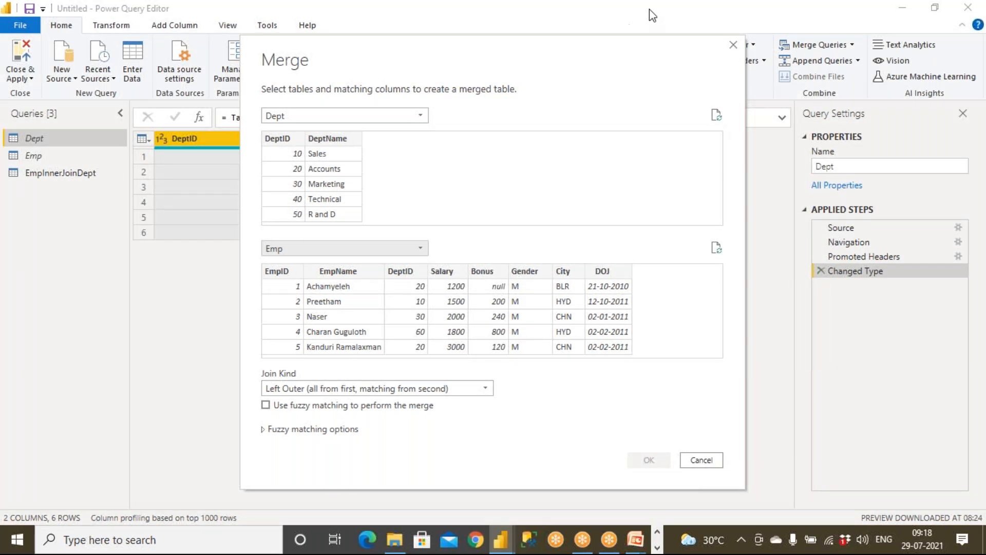
click(702, 460)
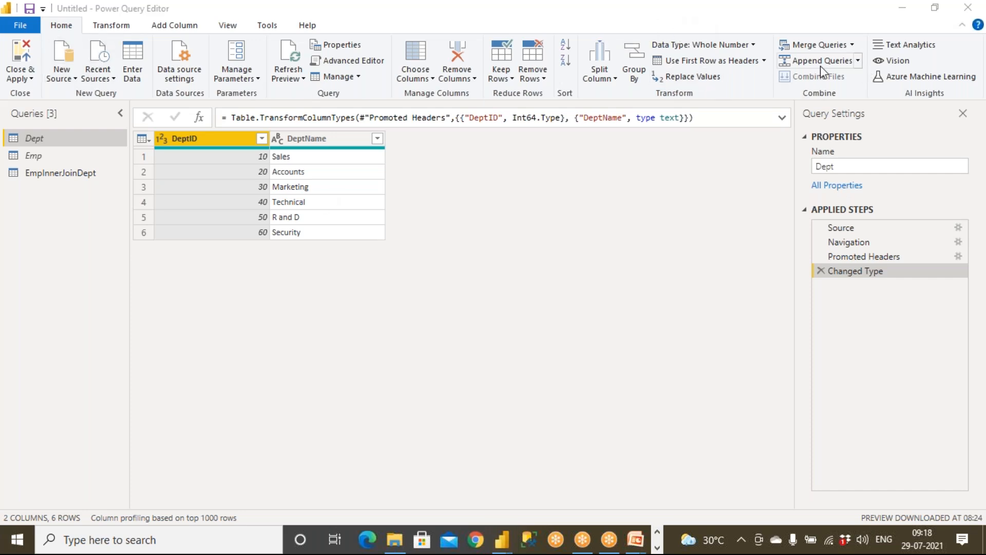
- Merge the Emp query with Dept as a new query, matching on DeptID with the Left Outer join kind
click(851, 45)
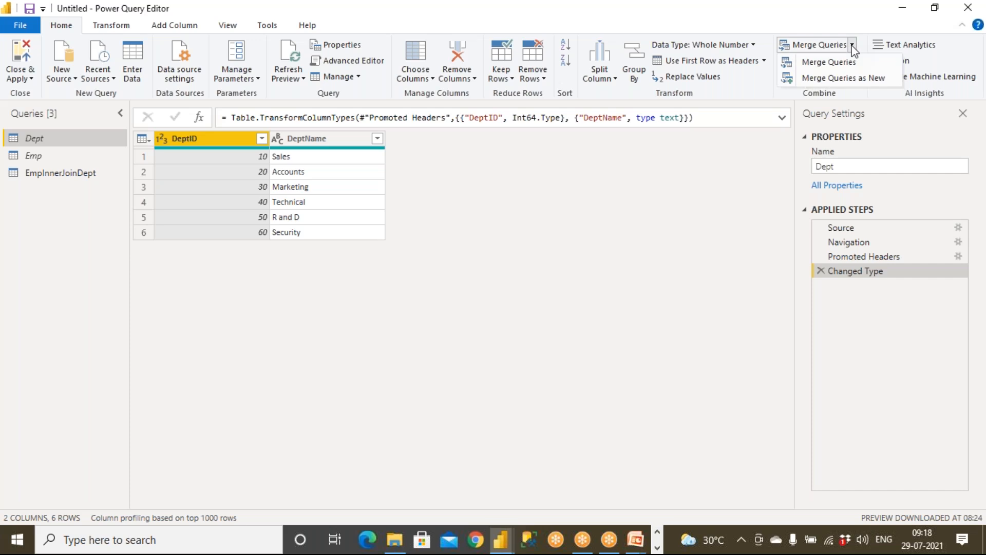
click(868, 77)
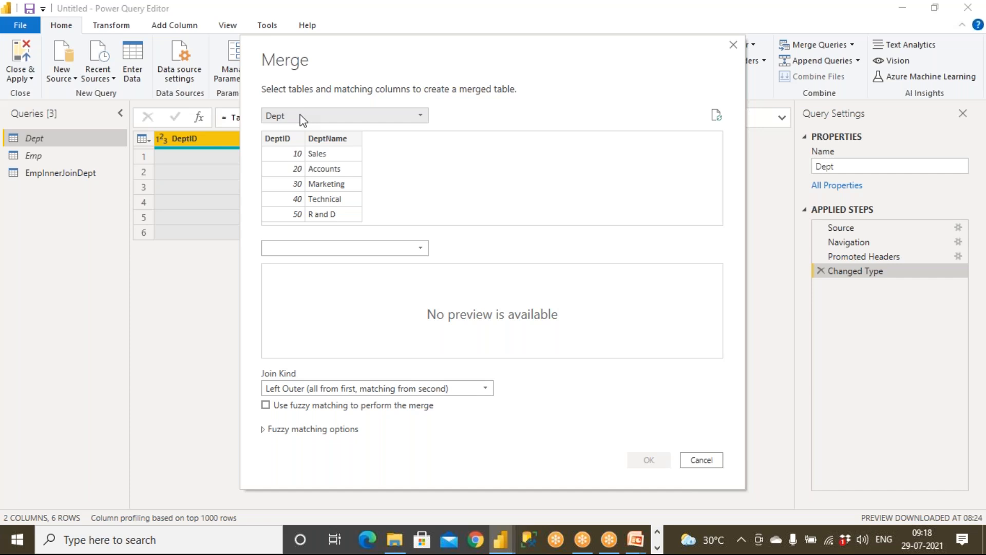
click(303, 119)
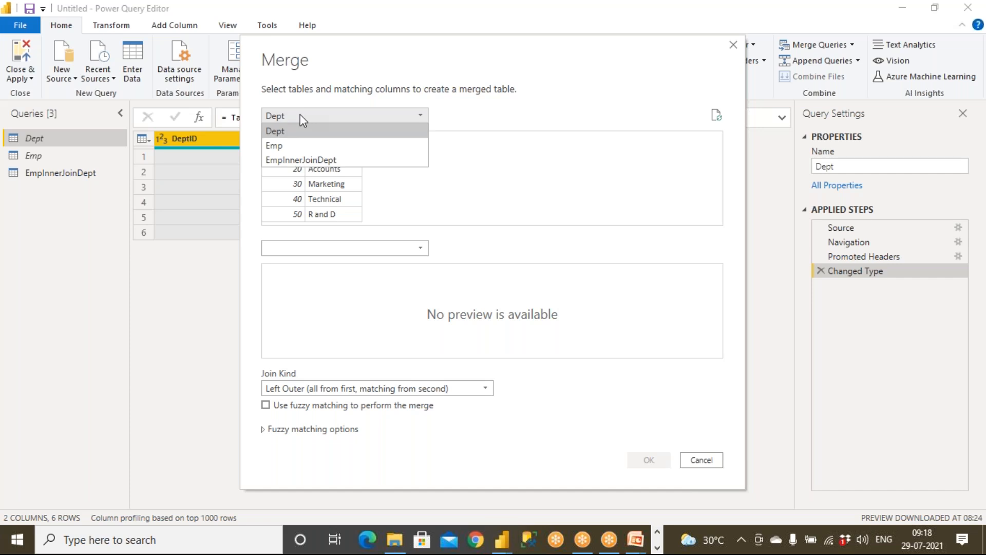
click(297, 151)
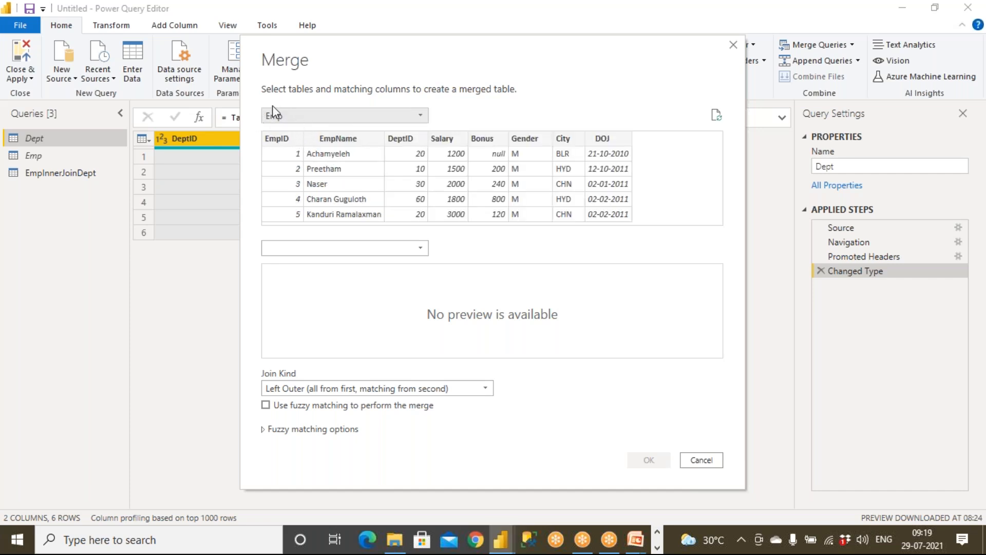
click(302, 247)
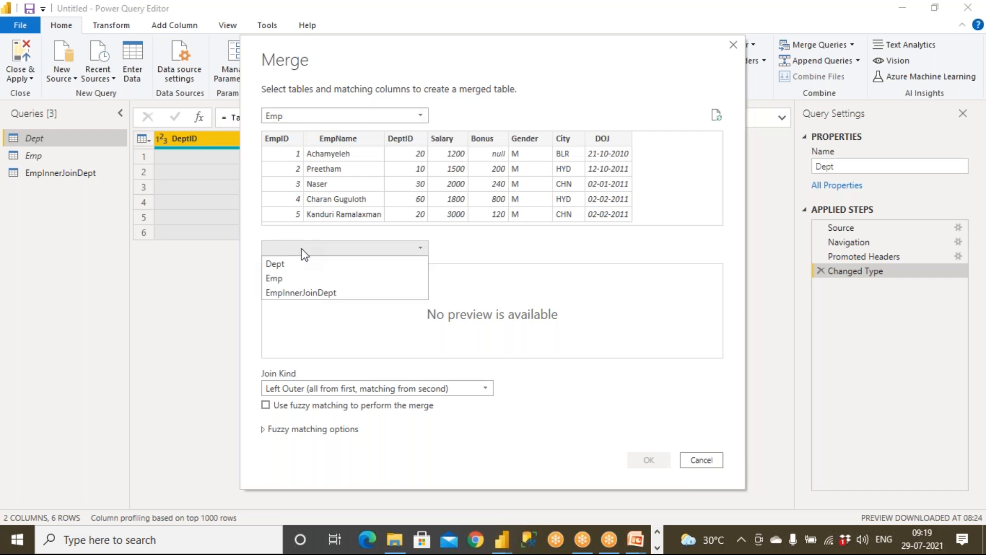
click(300, 265)
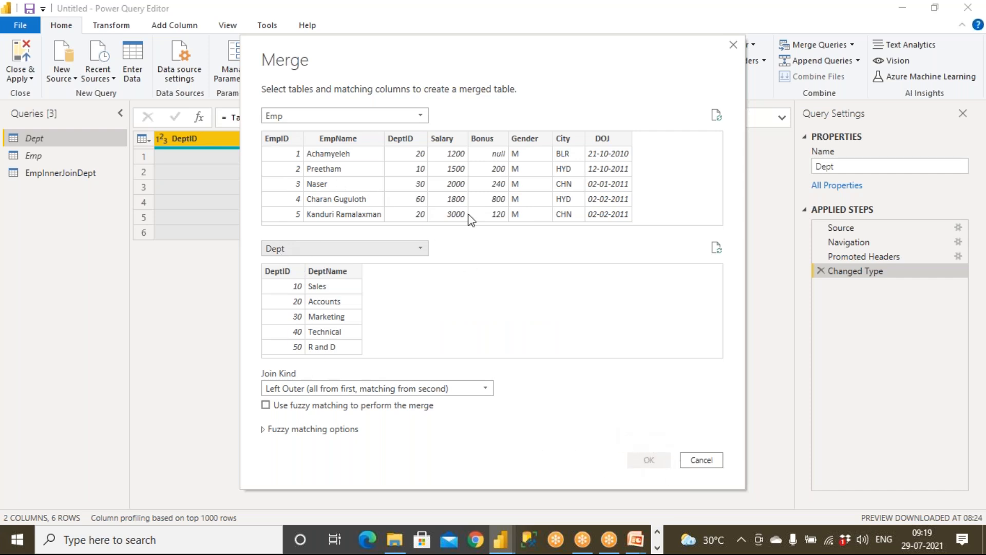
click(296, 269)
click(649, 460)
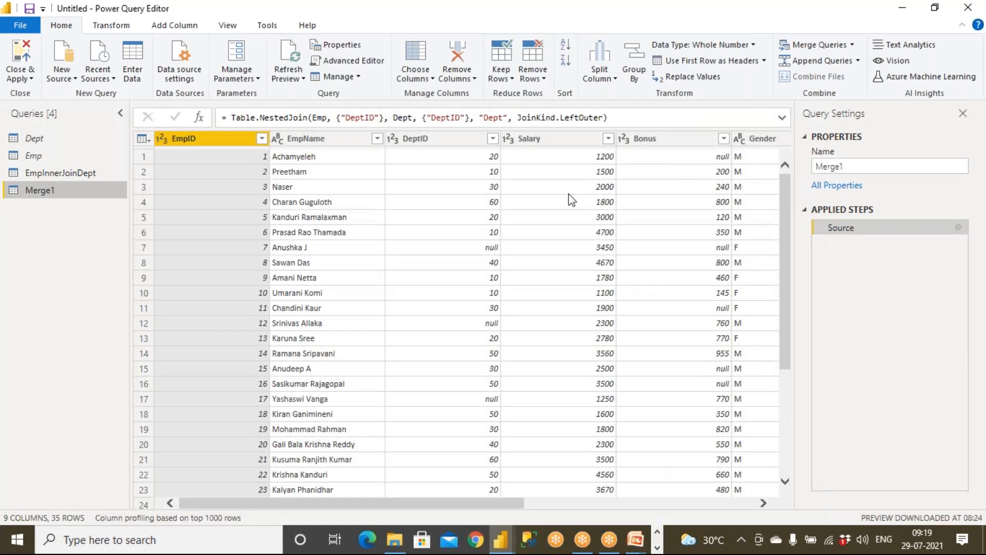
- Review the new query's merge settings, accept them as they are, and rename the query EmpLeftJoinDept
click(838, 166)
double_click(837, 166)
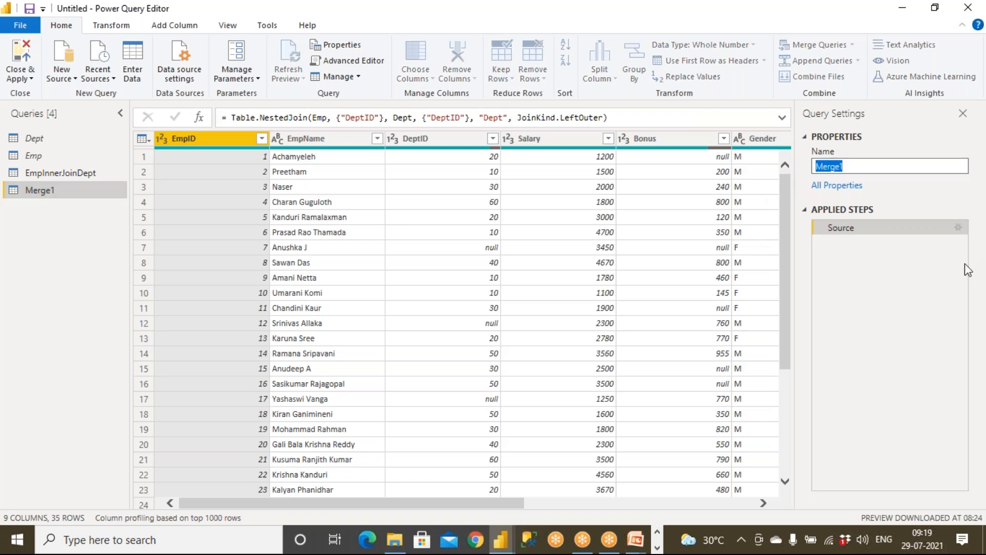
click(967, 242)
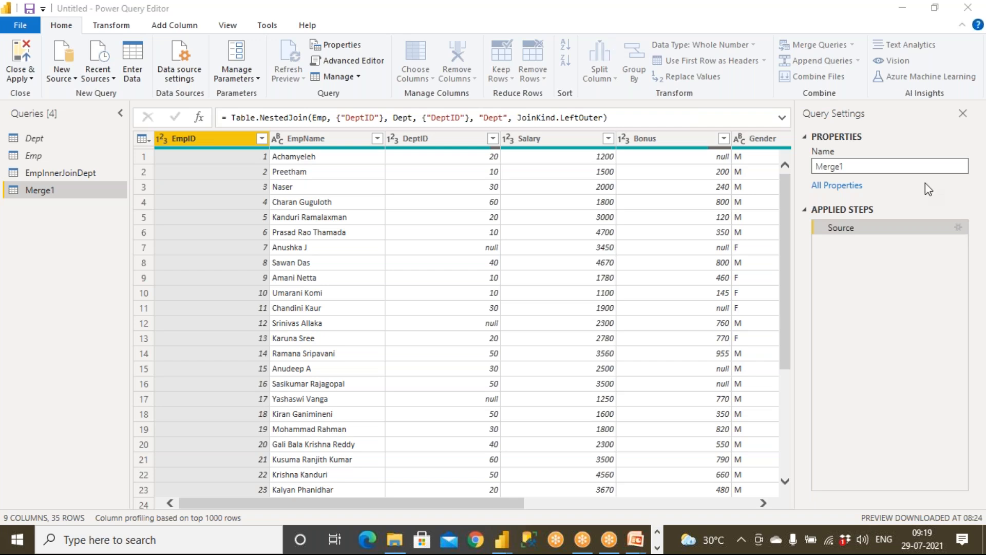
click(960, 230)
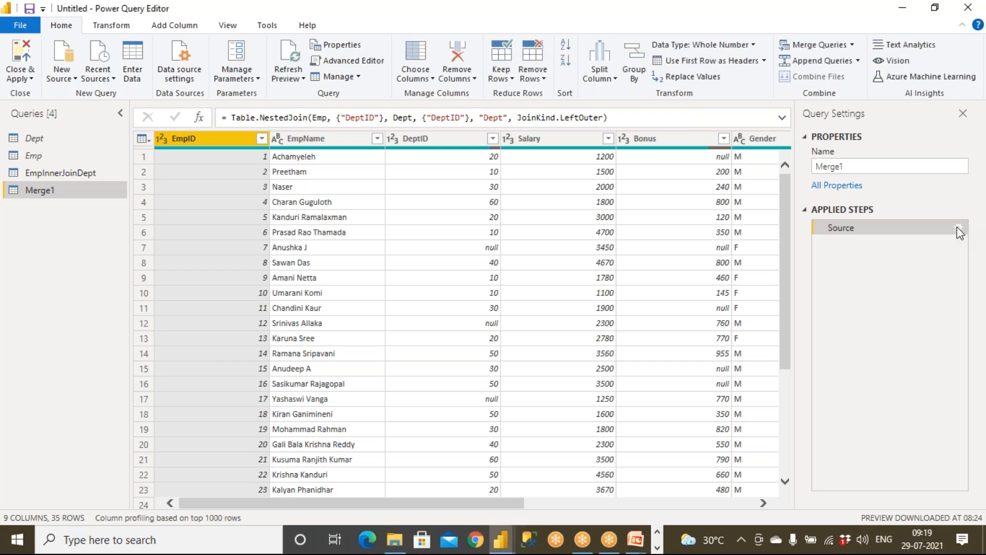
click(959, 228)
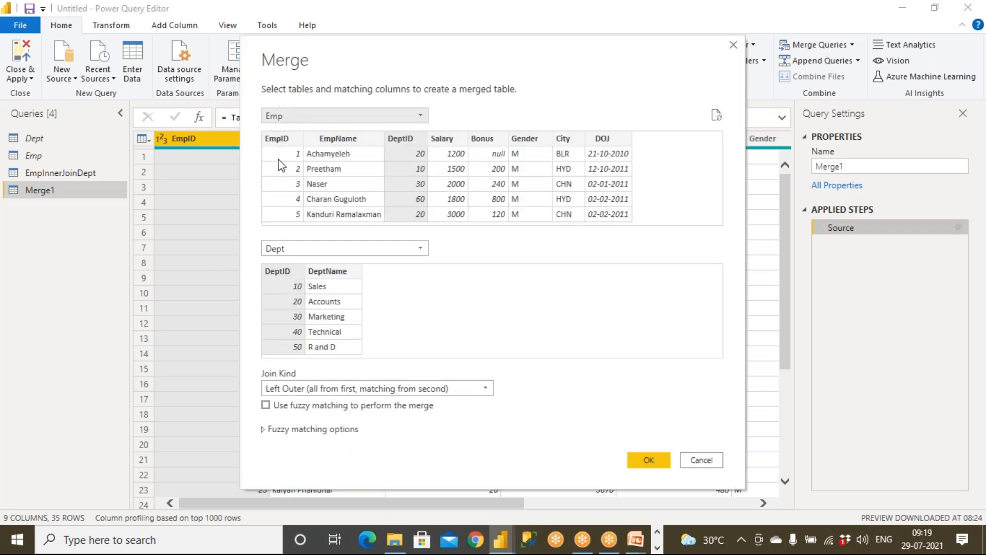
click(648, 461)
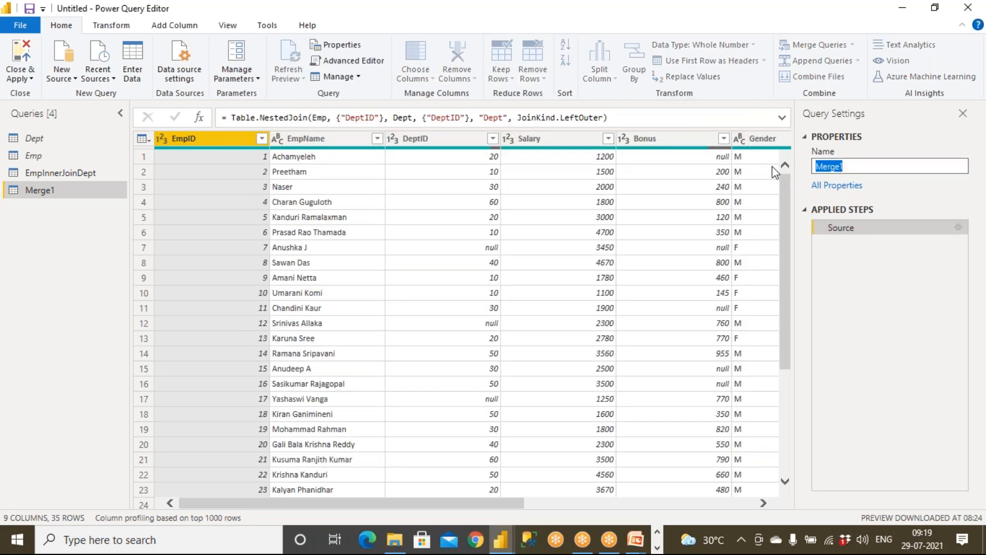
text(EmpLeftJoinDept)
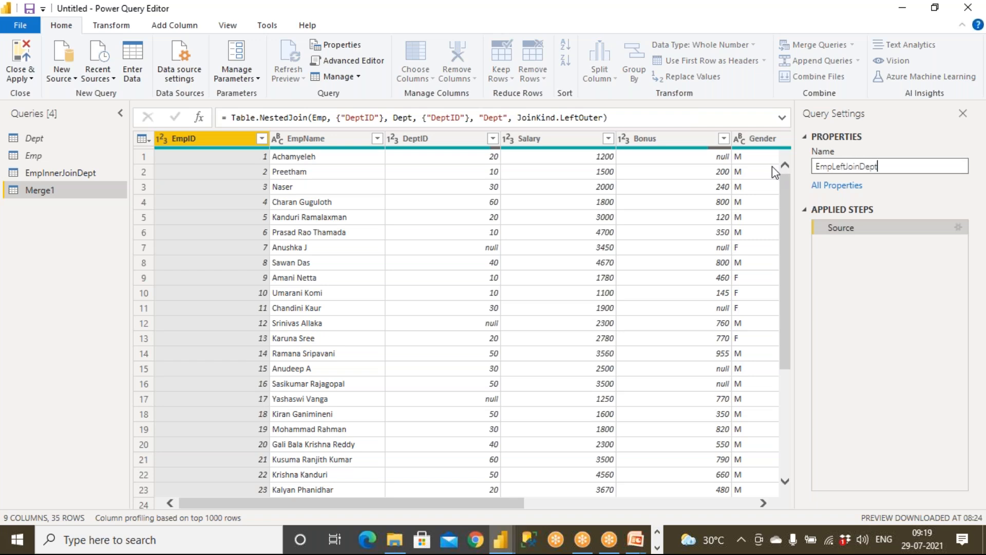
key(Return)
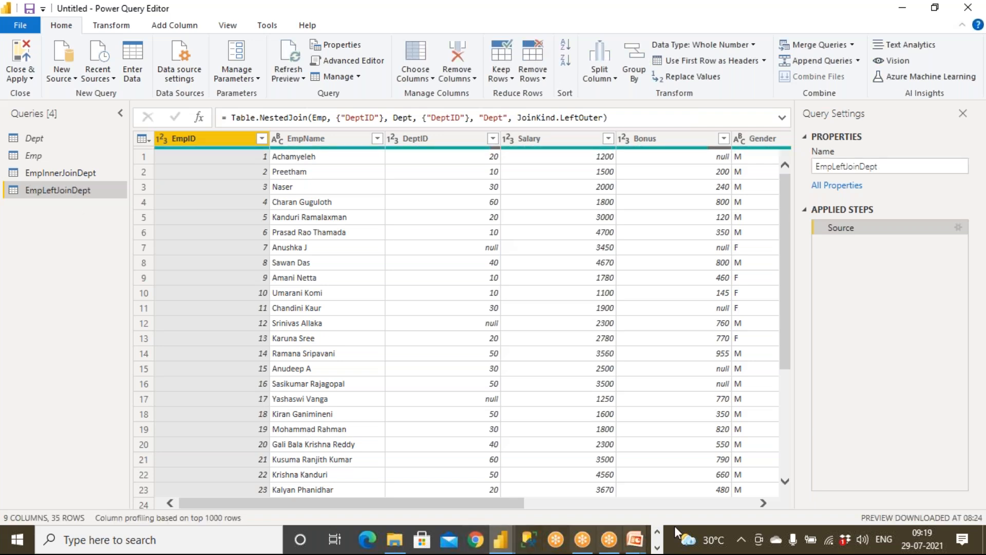
- Expand the Dept column into DeptID and DeptName without the original column name as prefix, and look through the joined rows
click(715, 507)
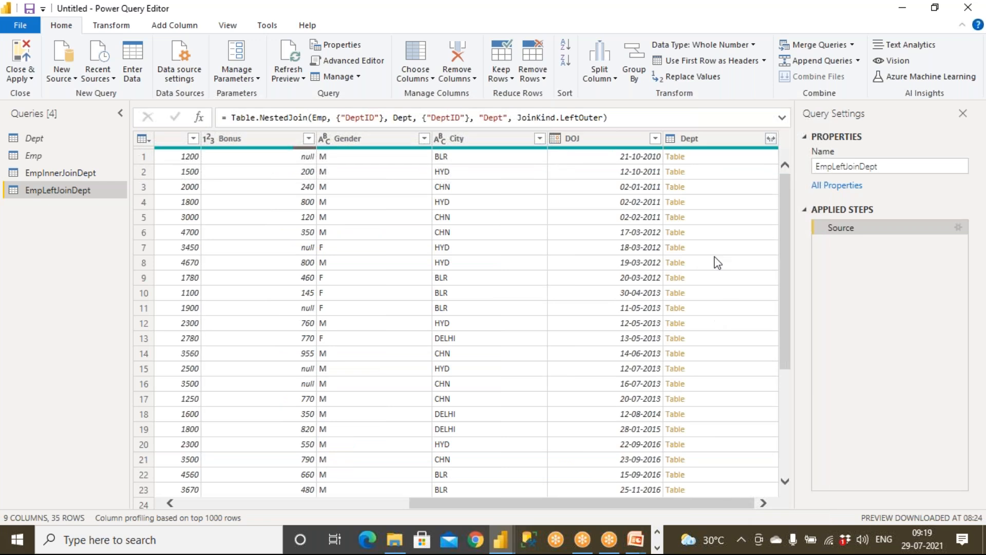
click(771, 139)
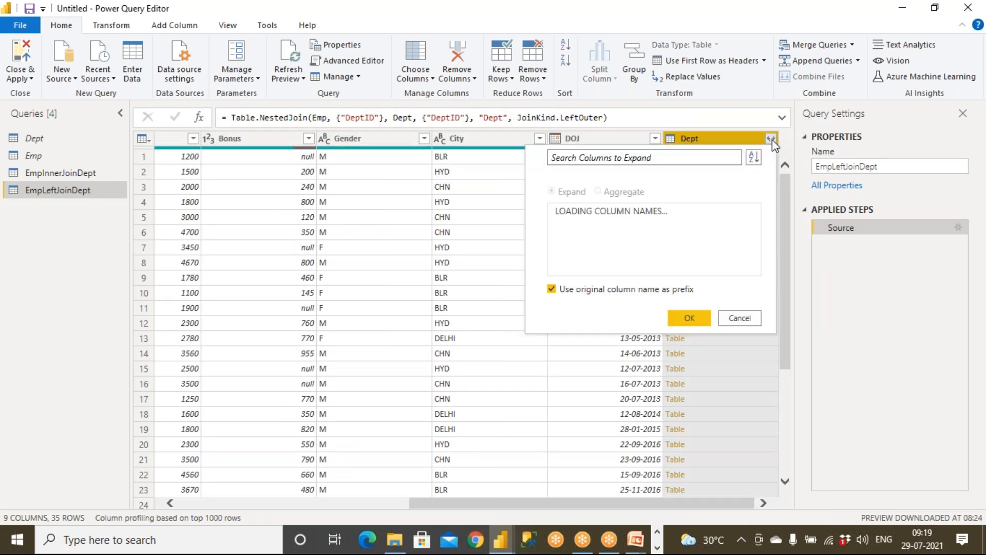
click(553, 289)
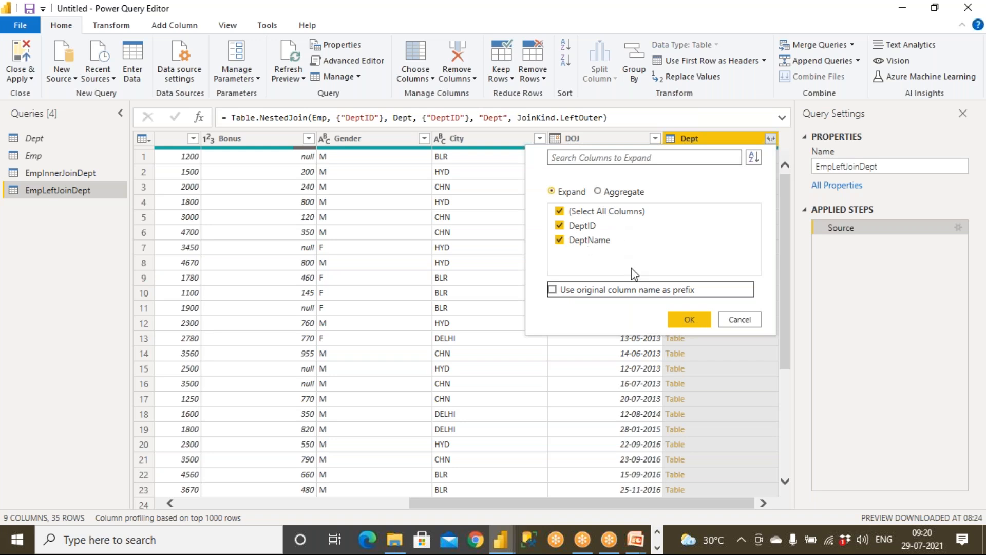
click(688, 320)
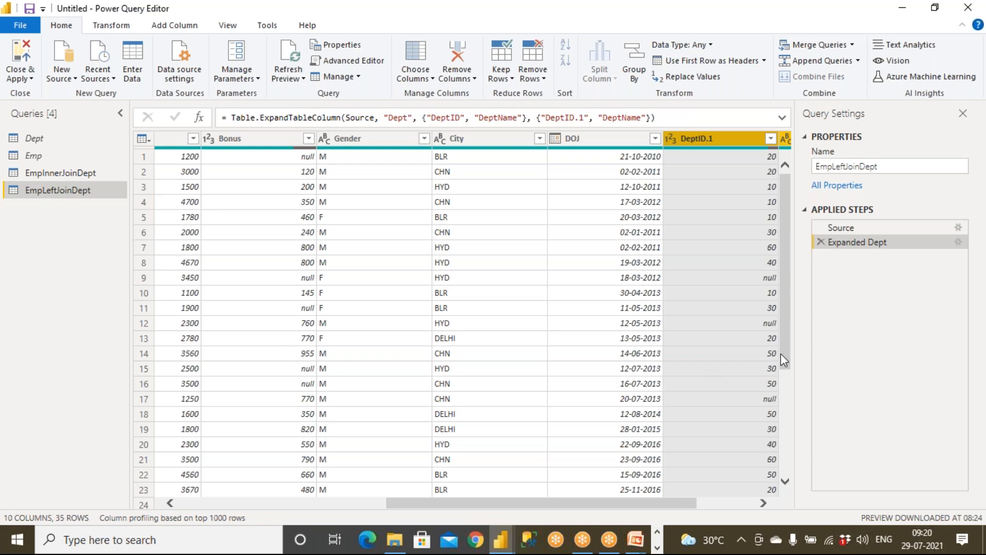
scroll(790, 364, down, 4)
drag(409, 510, 200, 510)
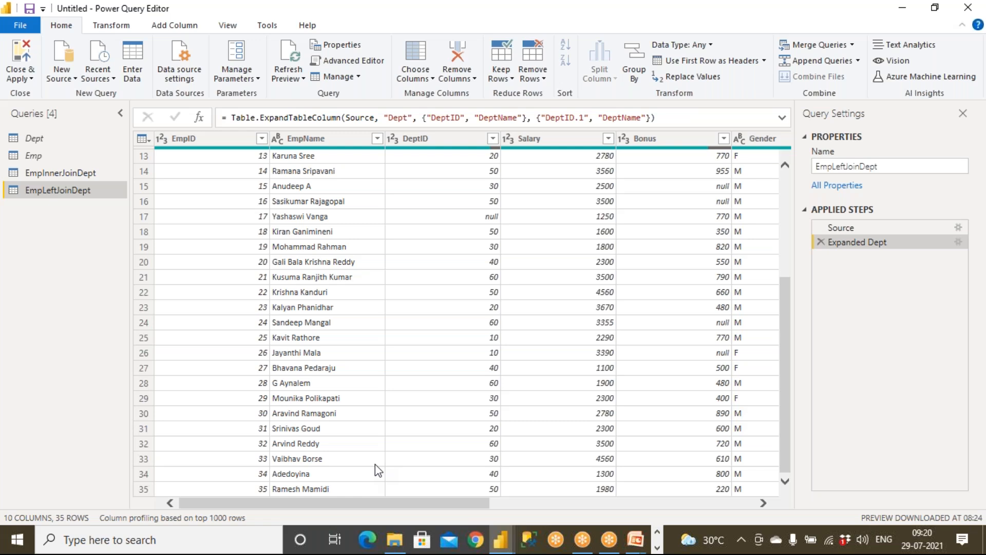
drag(450, 505, 756, 517)
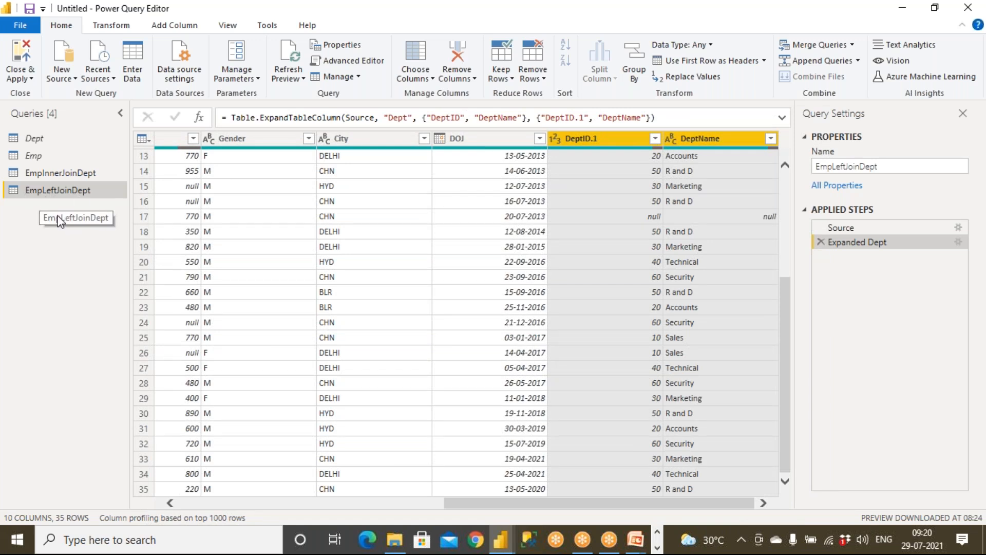
- Start another merge as a new query, with Emp as the first table and Dept as the second
click(788, 44)
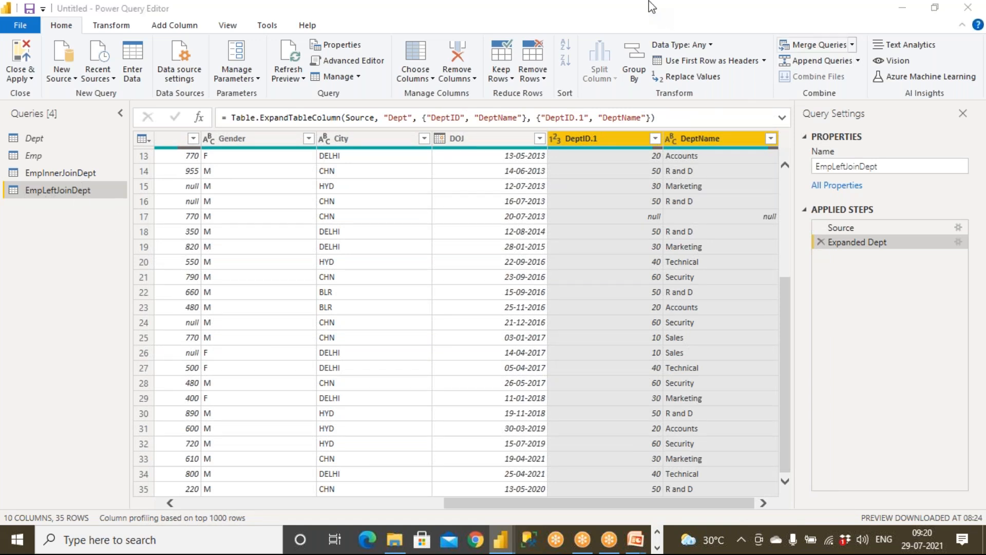
click(852, 44)
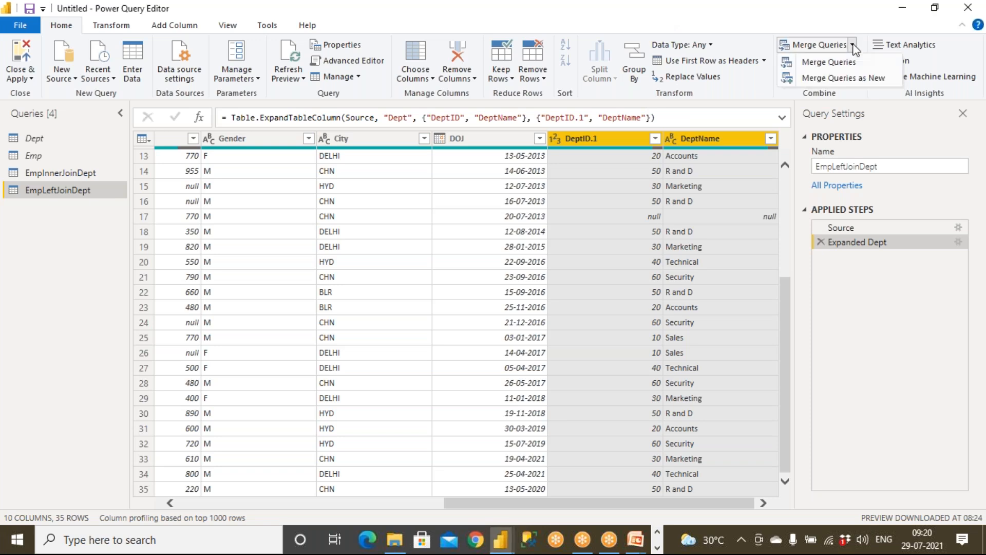
click(857, 79)
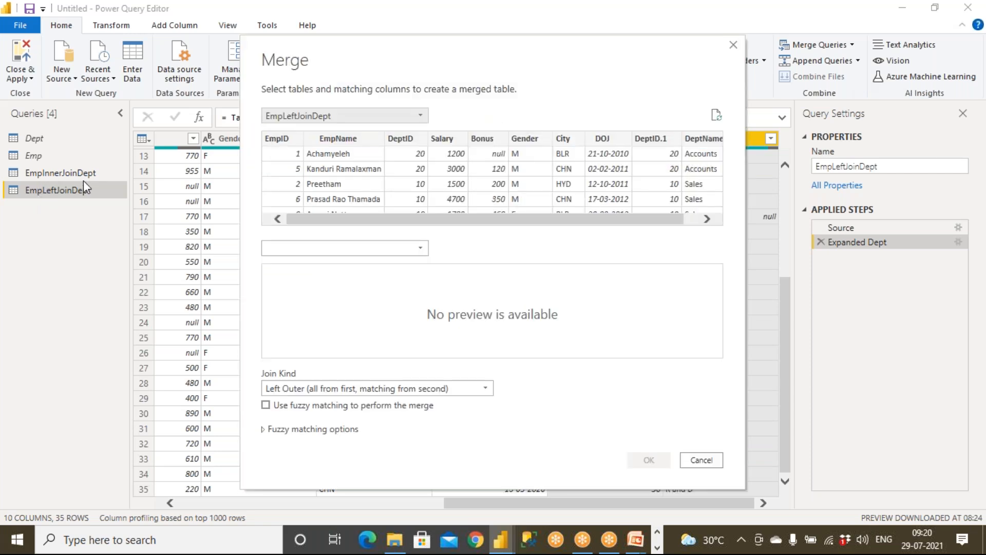
click(311, 116)
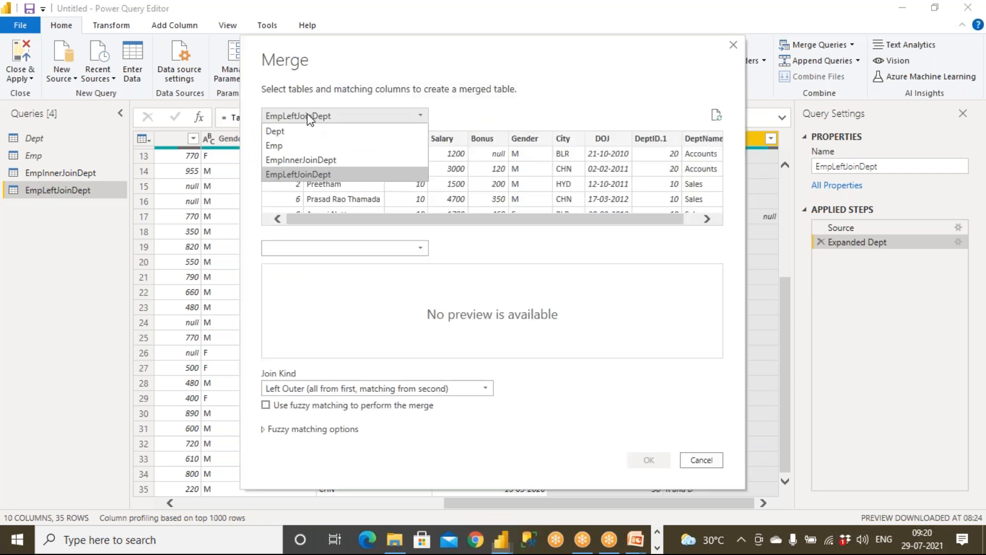
click(290, 146)
click(286, 245)
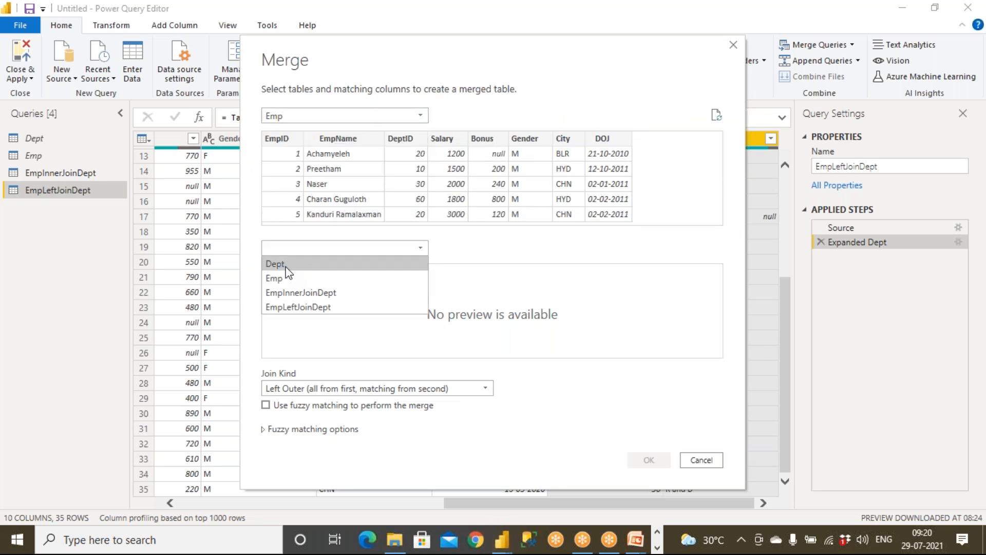
click(287, 264)
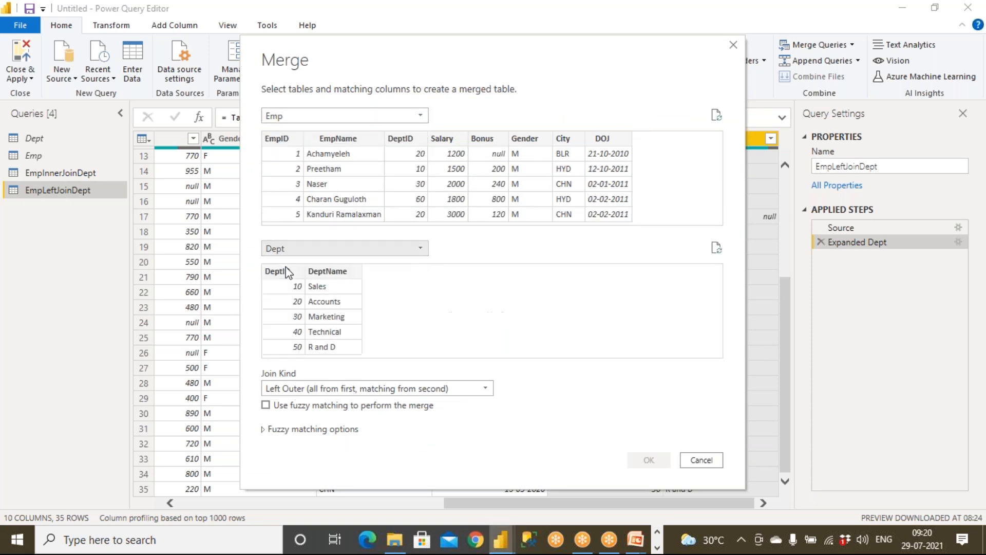
- Set the join kind to Right Outer, match both tables on DeptID and create the merged query
click(299, 388)
click(305, 418)
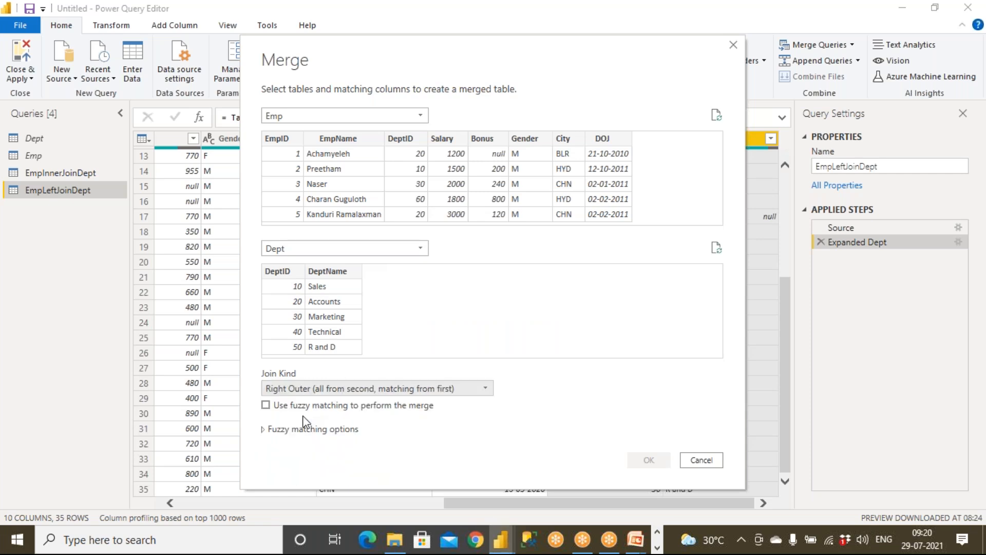
click(412, 147)
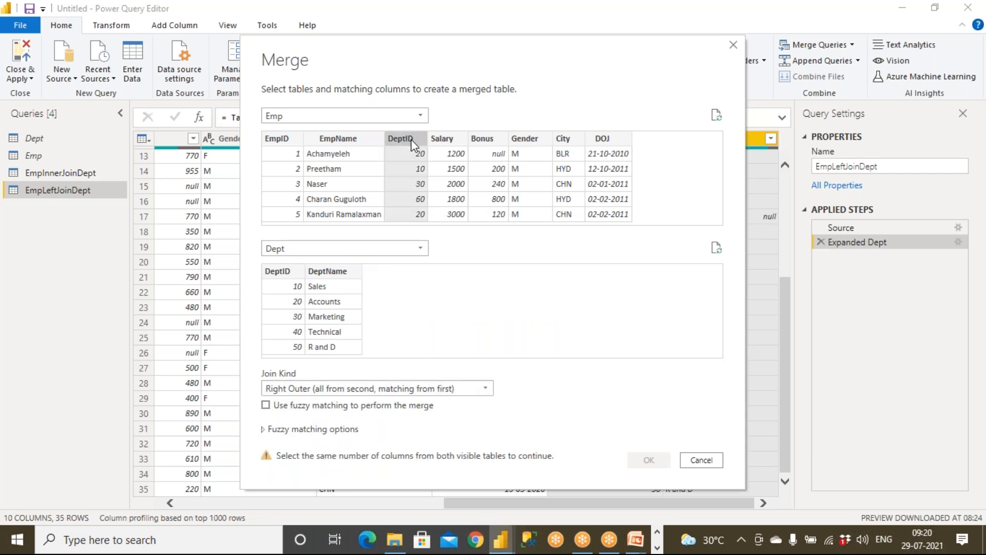
click(282, 273)
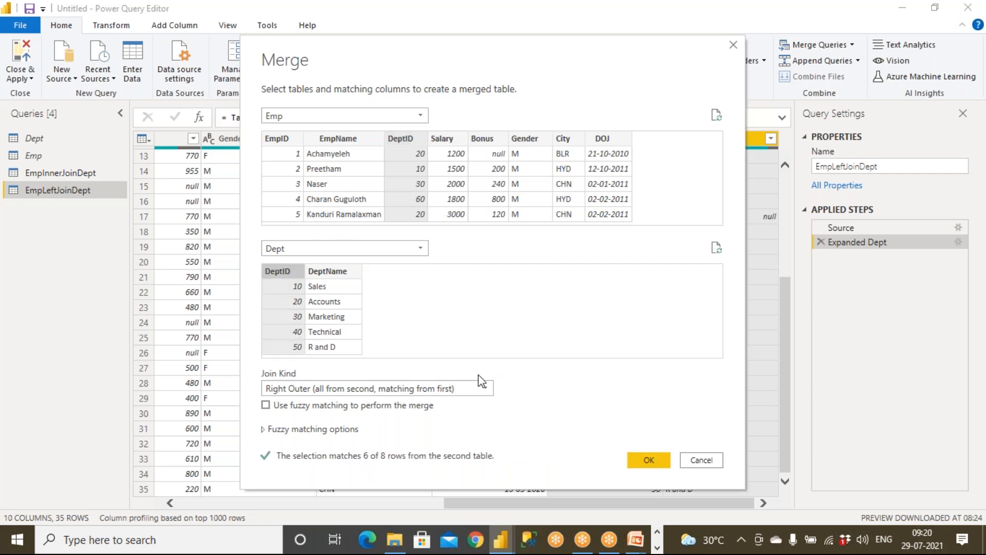
click(644, 459)
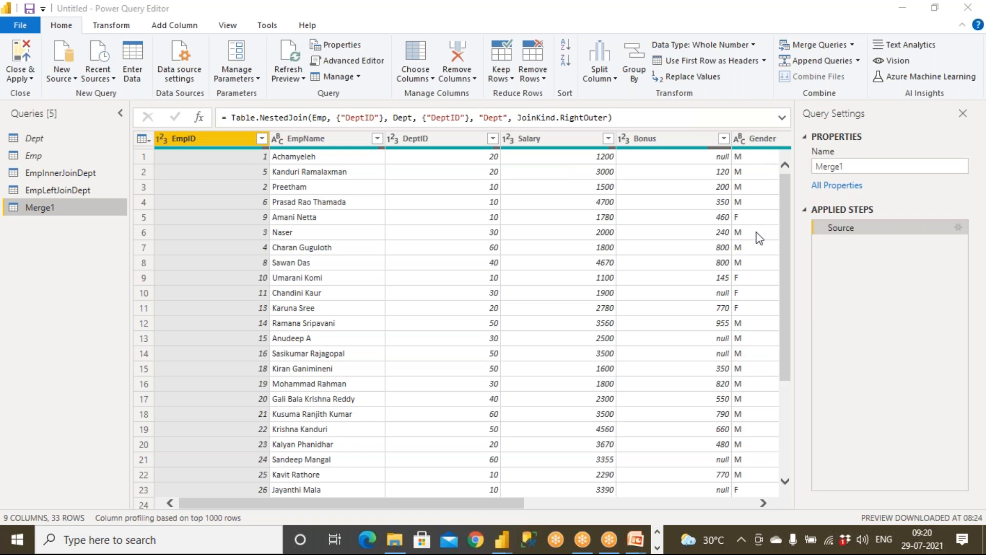
- Rename the new right outer merge query EmpRightJoinDept
click(853, 166)
key(BackSpace)
key(BackSpace)
key(BackSpace)
key(BackSpace)
key(BackSpace)
key(BackSpace)
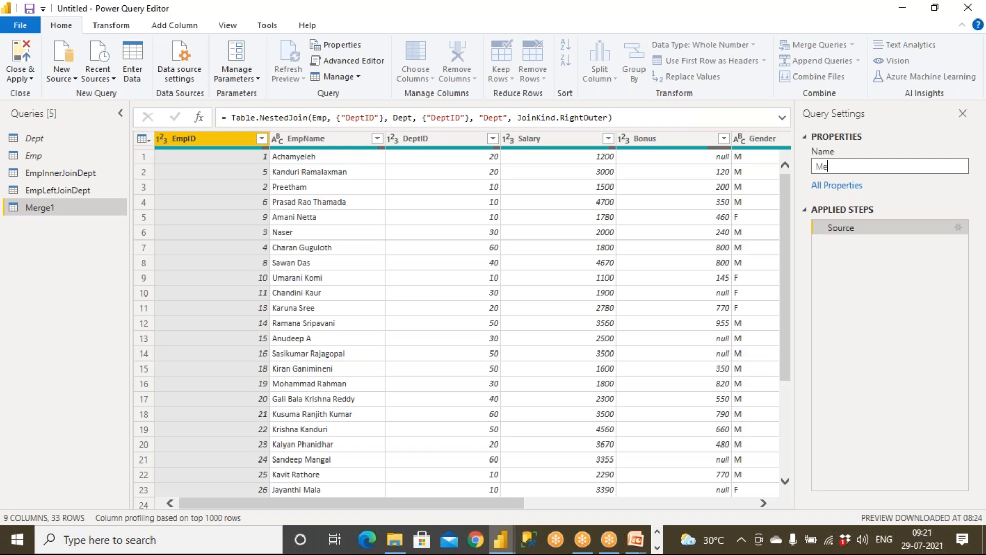
text(EmpRightJoinDept)
drag(865, 167, 884, 170)
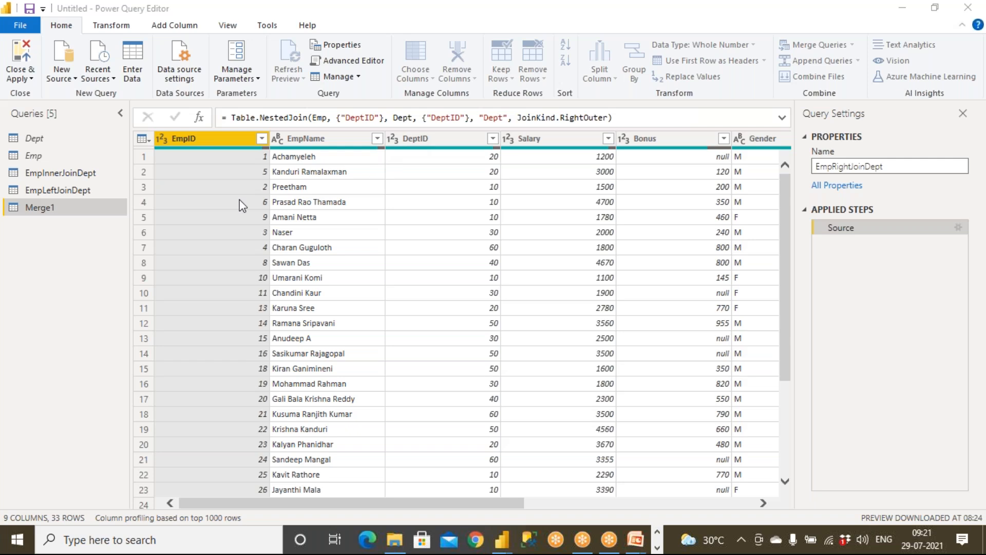
click(845, 246)
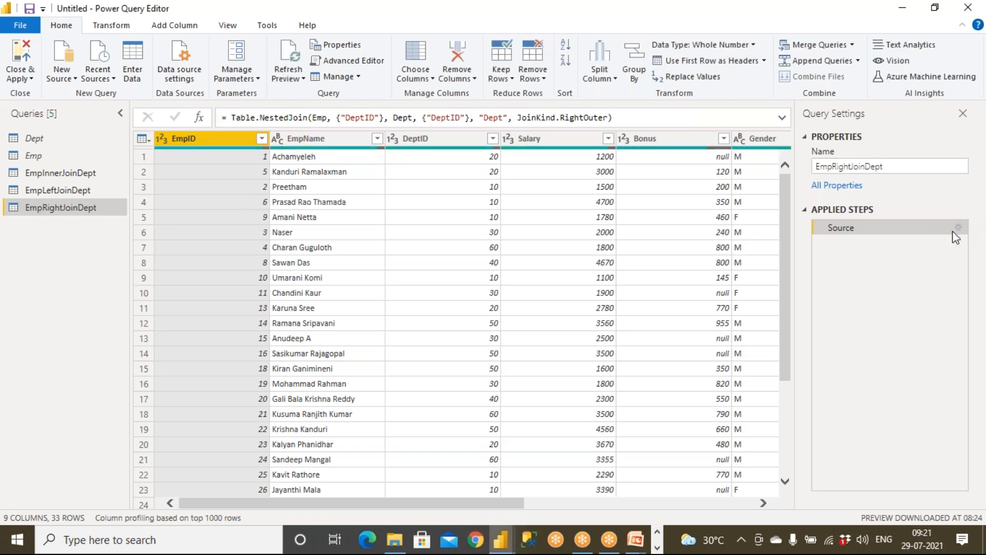
- Reopen the merge settings of EmpRightJoinDept and annotate the Emp table with L and the Dept table with R
click(959, 228)
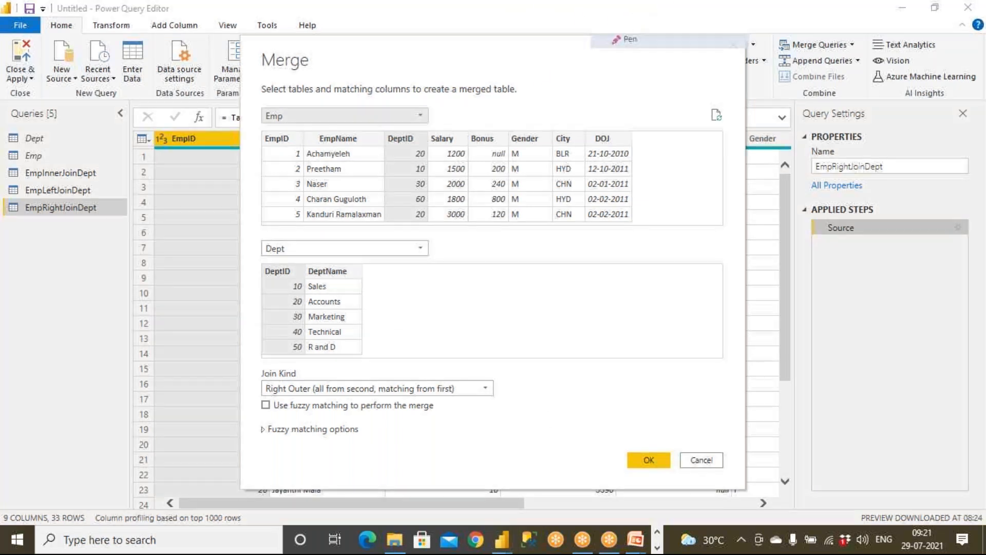
drag(315, 129, 364, 185)
mouse_move(351, 329)
mouse_down()
mouse_move(362, 273)
mouse_move(395, 342)
mouse_up()
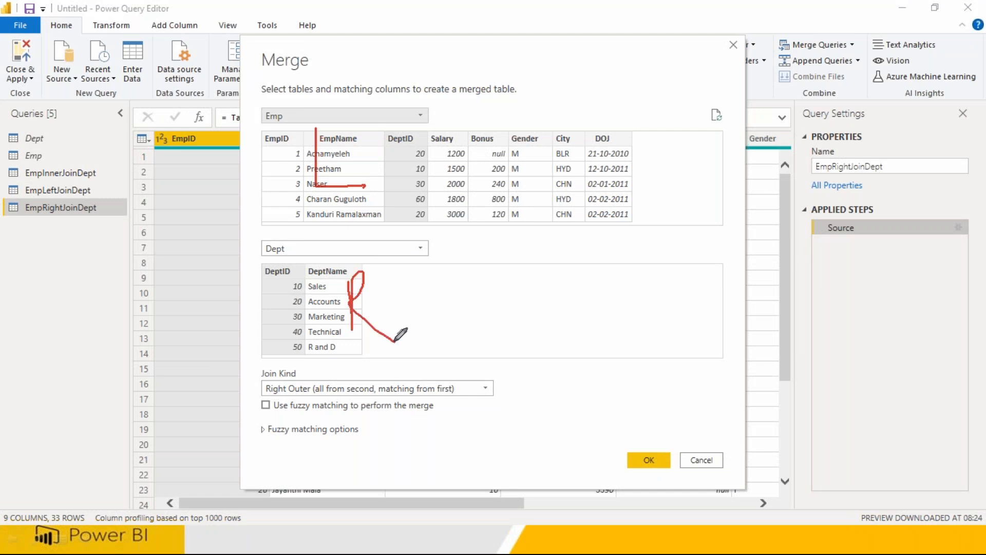
- Circle the L and R annotations on the Emp and Dept tables, cancel the merge settings and clear the drawings
mouse_move(391, 105)
mouse_down()
mouse_move(390, 223)
mouse_move(373, 95)
mouse_up()
mouse_move(406, 262)
mouse_down()
mouse_move(331, 257)
mouse_move(393, 253)
mouse_up()
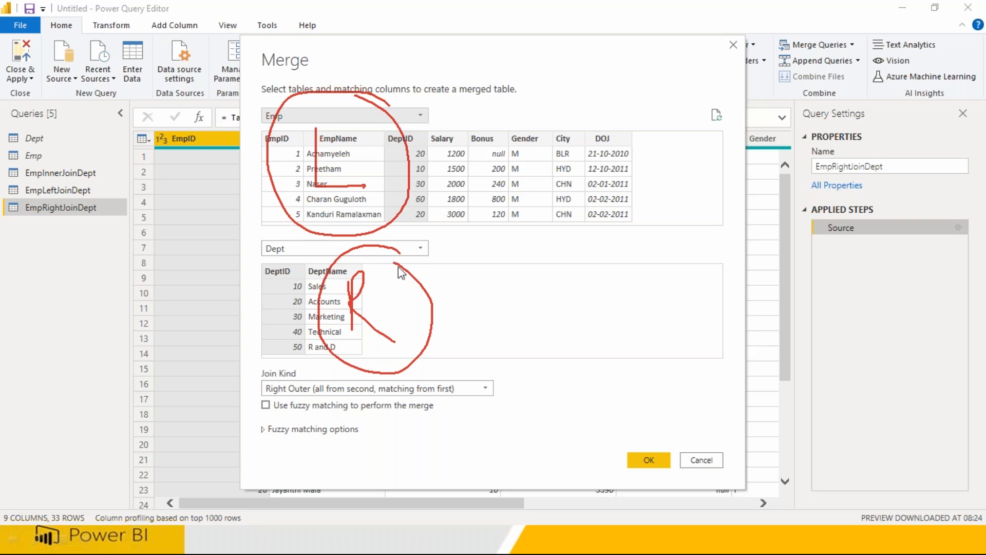
click(702, 461)
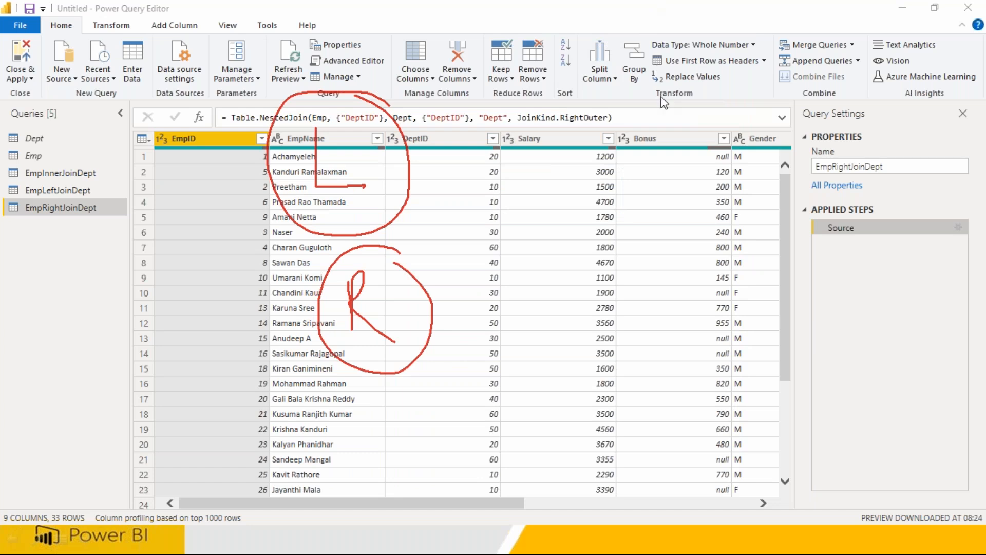
key(Escape)
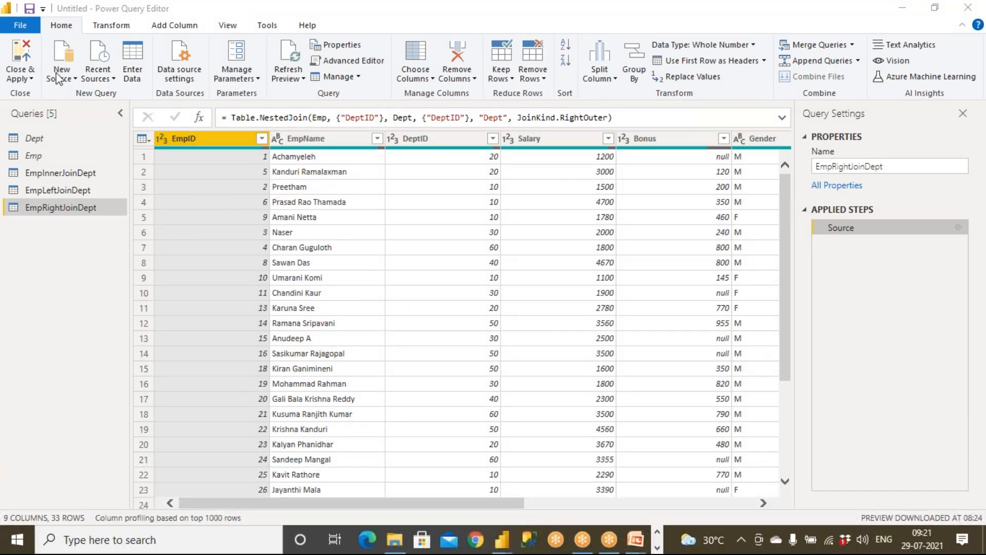
- Start a merge as a new query, with Emp as the first table and Dept as the second
click(853, 45)
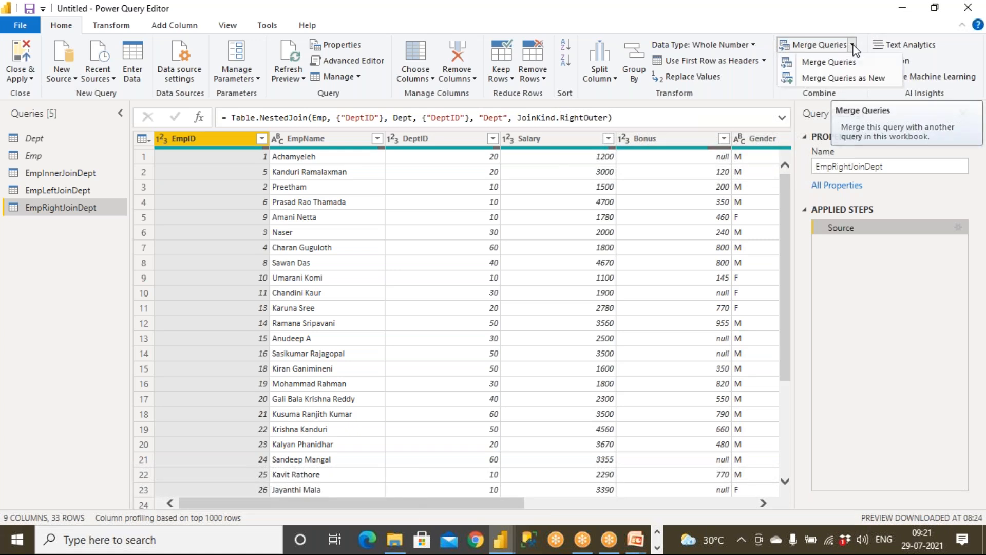
click(852, 79)
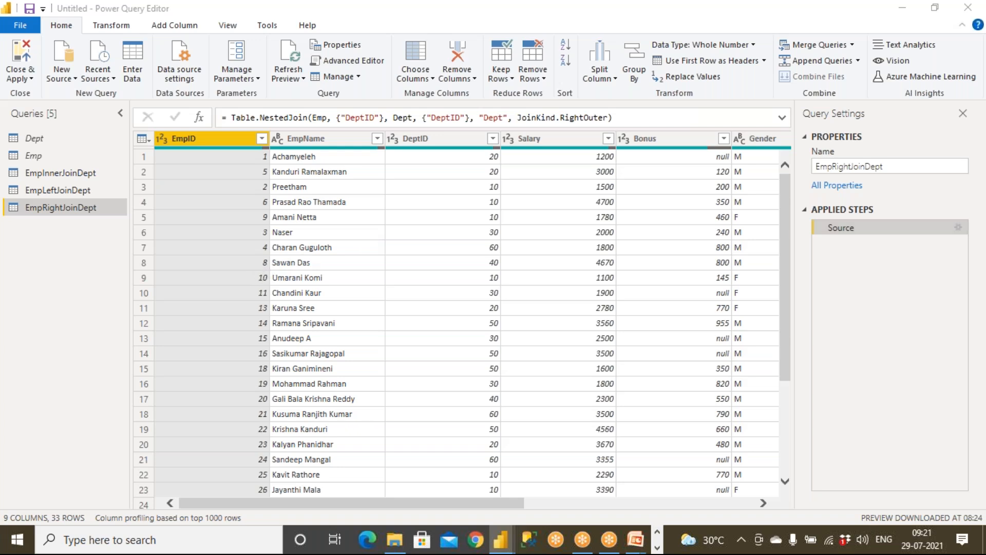
click(298, 117)
click(296, 147)
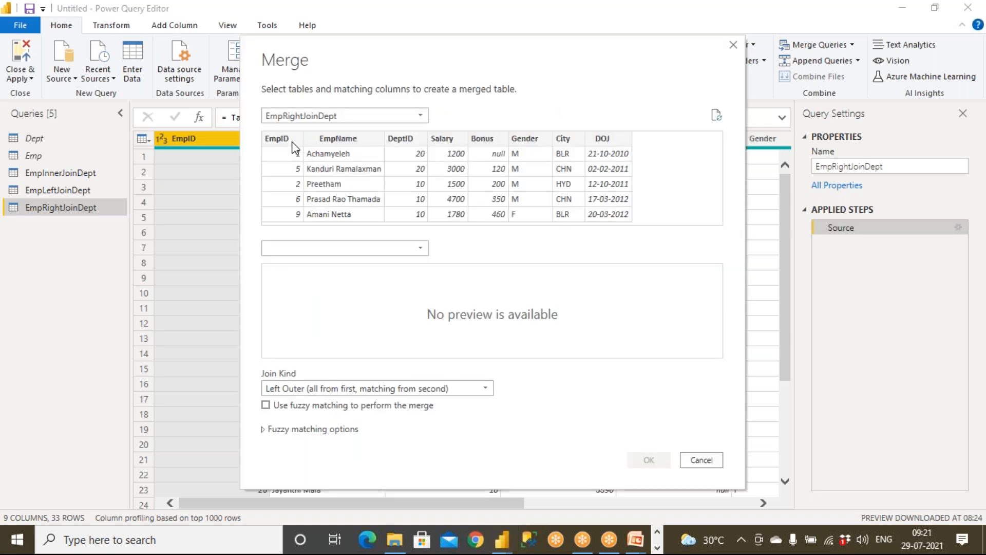
click(289, 250)
click(287, 264)
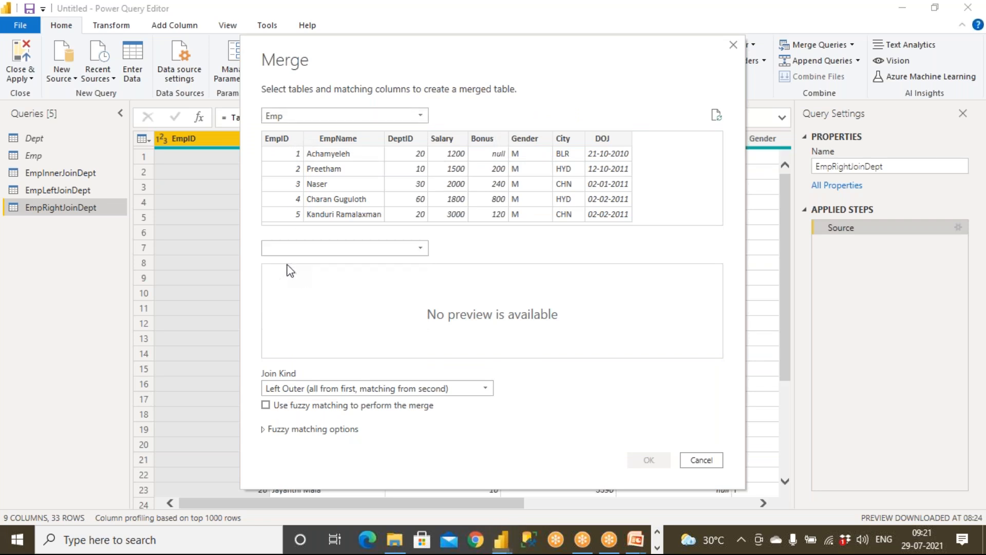
- Set the join kind to Full Outer, match both tables on DeptID and create the merged query
click(306, 389)
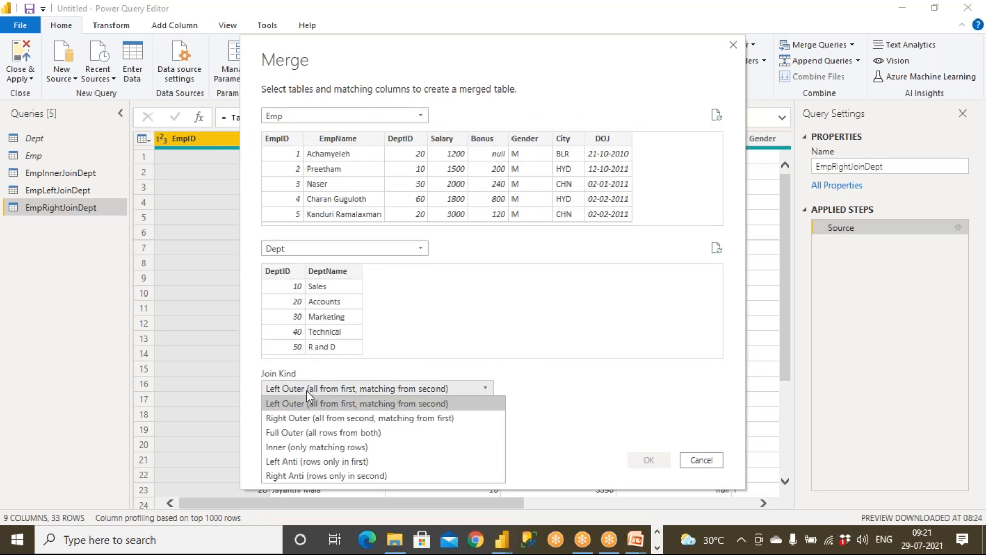
click(315, 432)
click(406, 138)
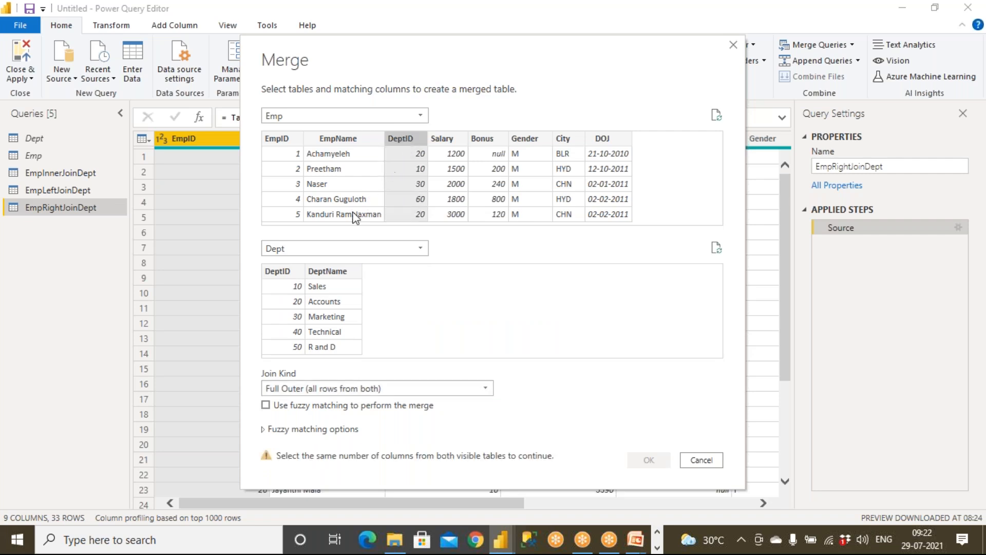
click(288, 270)
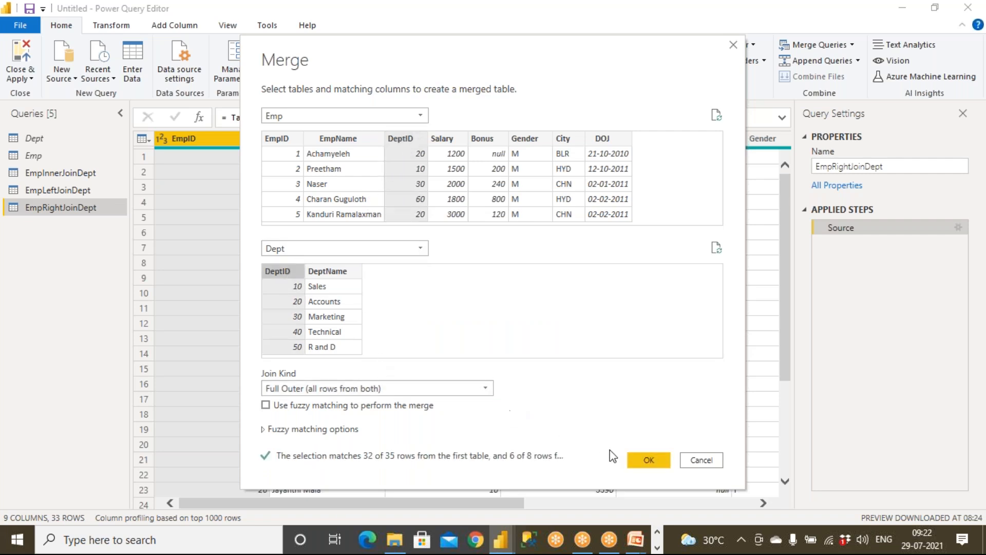
click(649, 461)
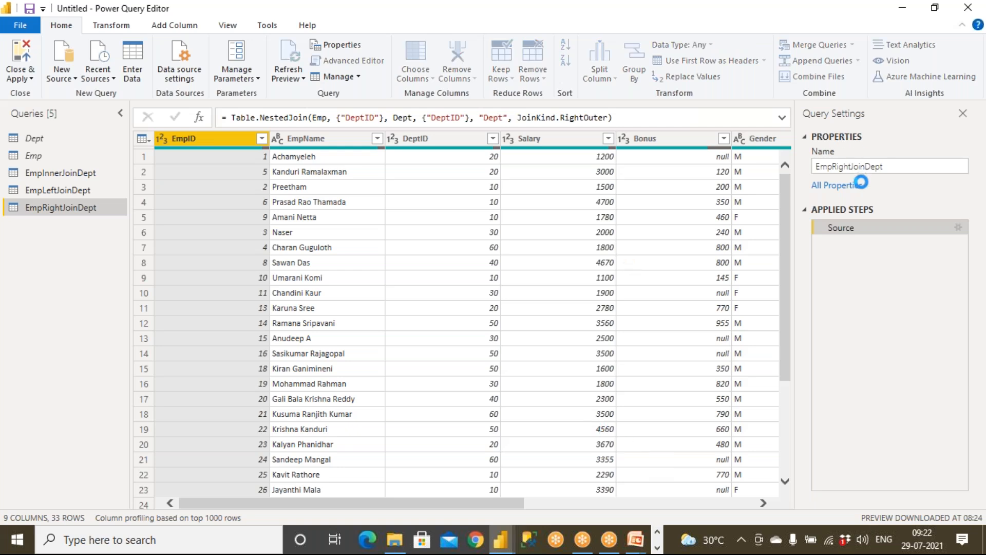
- Rename the new full outer merge query EmpFullJoinDept
key(BackSpace)
key(BackSpace)
key(BackSpace)
key(BackSpace)
key(BackSpace)
key(BackSpace)
text(Emp)
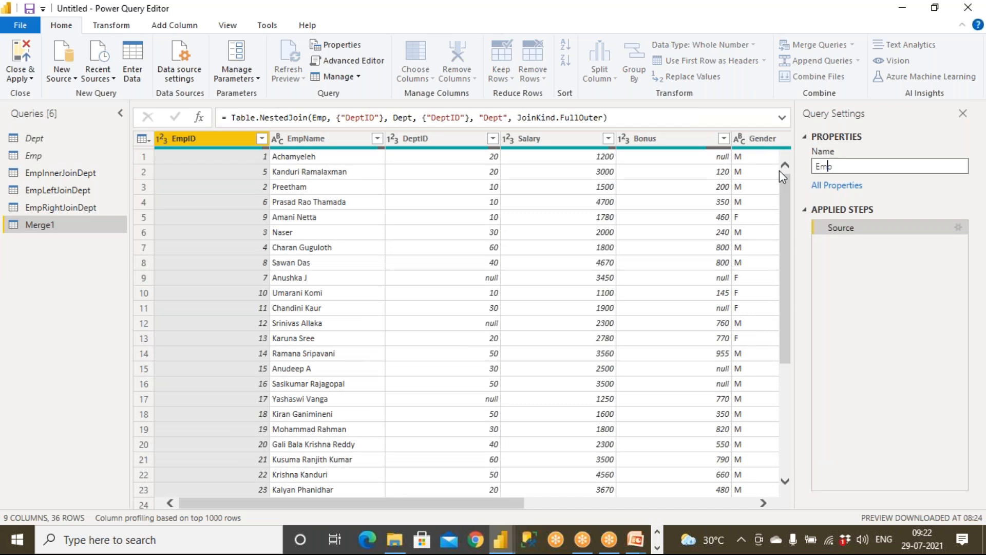
text(FullJoinDept)
click(57, 255)
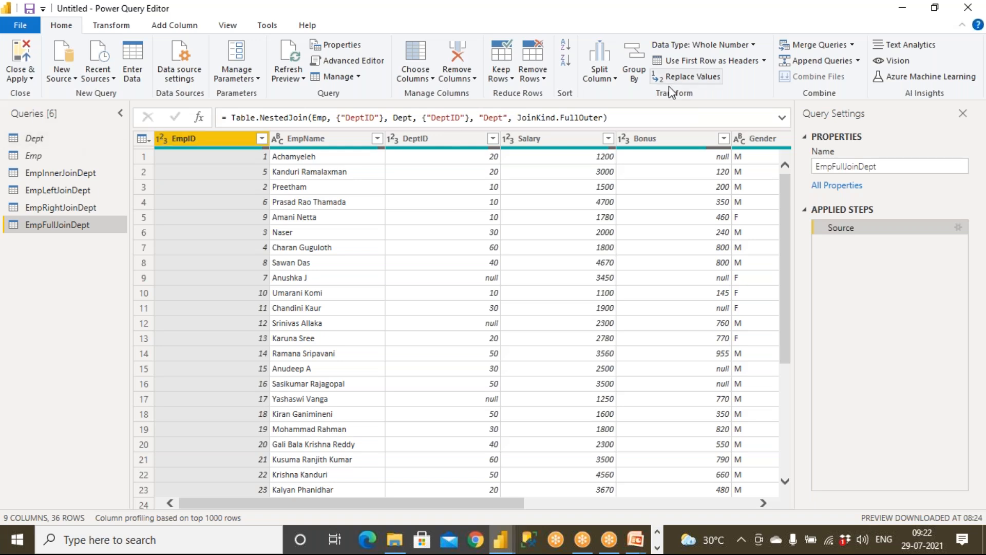
- Start another merge as a new query, choosing Emp as the first table and Dept as the second
click(852, 45)
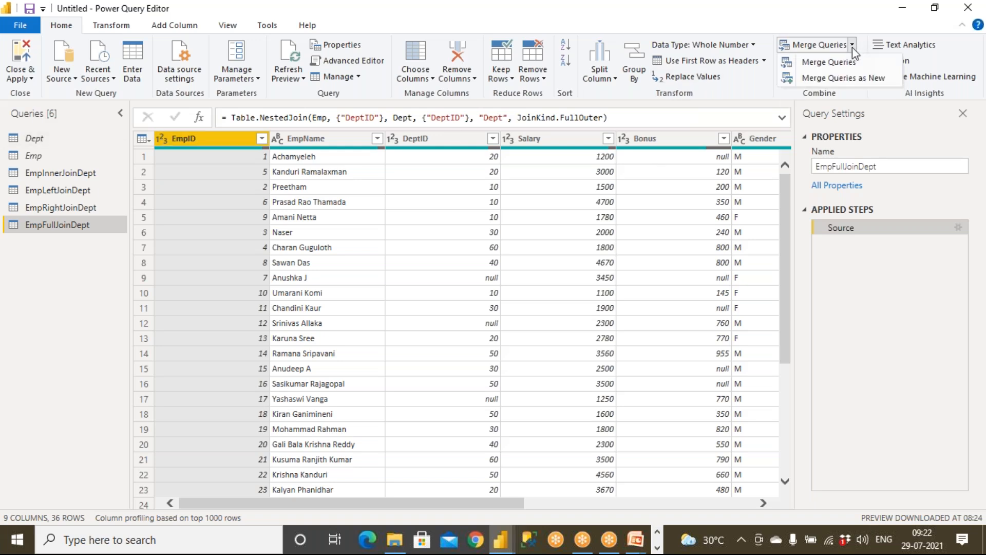
click(851, 78)
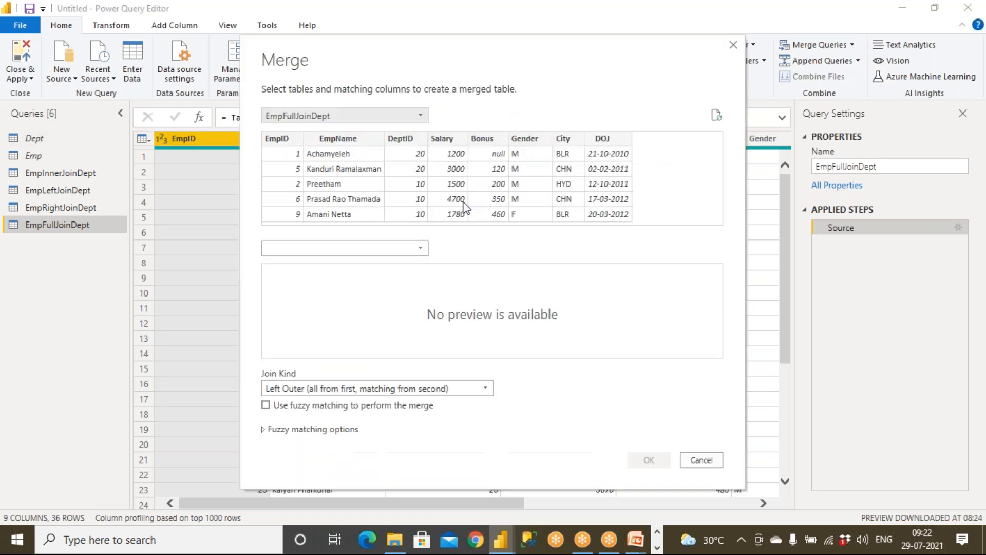
click(308, 117)
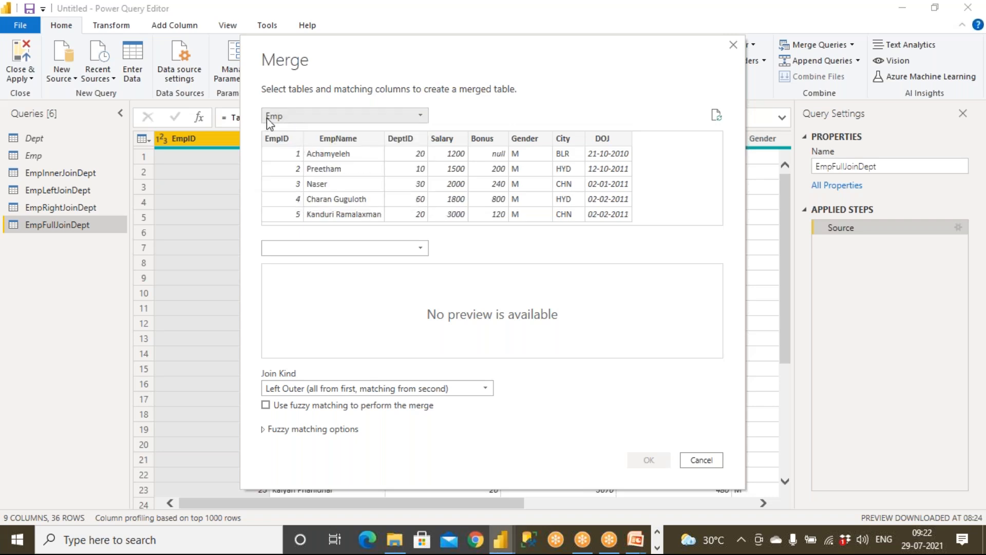
click(298, 252)
click(296, 264)
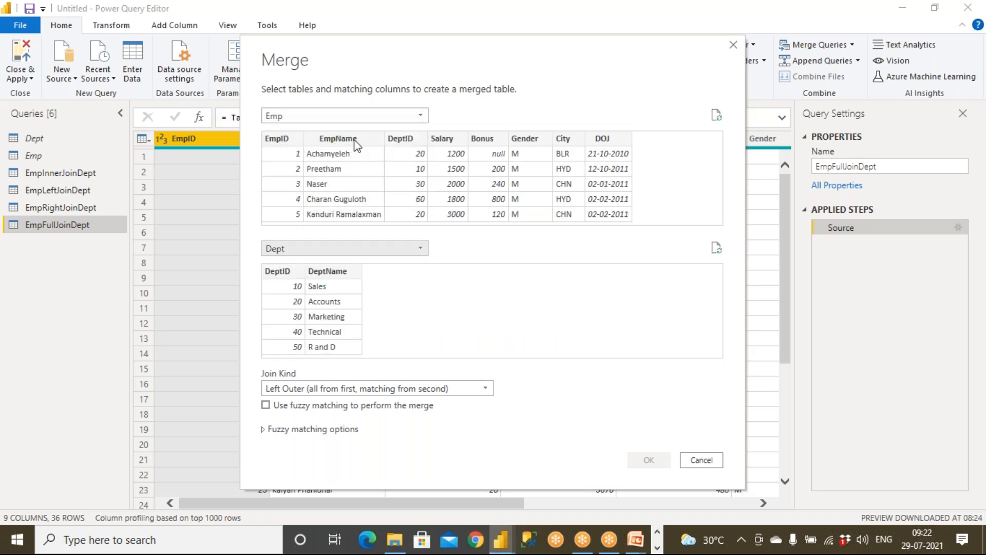
- Match both tables on DeptID, set the join kind to Left Anti and create the merged query
click(404, 138)
click(291, 273)
click(327, 389)
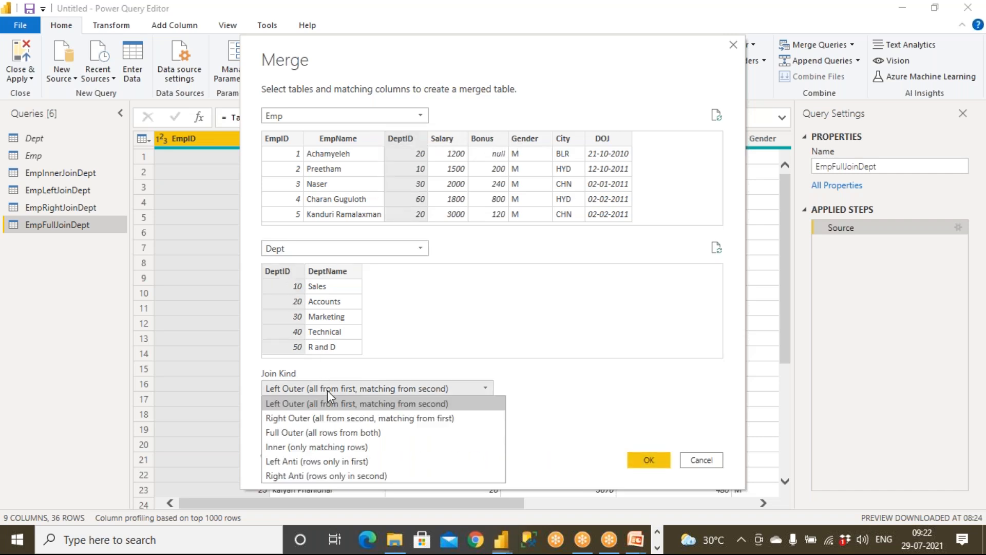
click(323, 460)
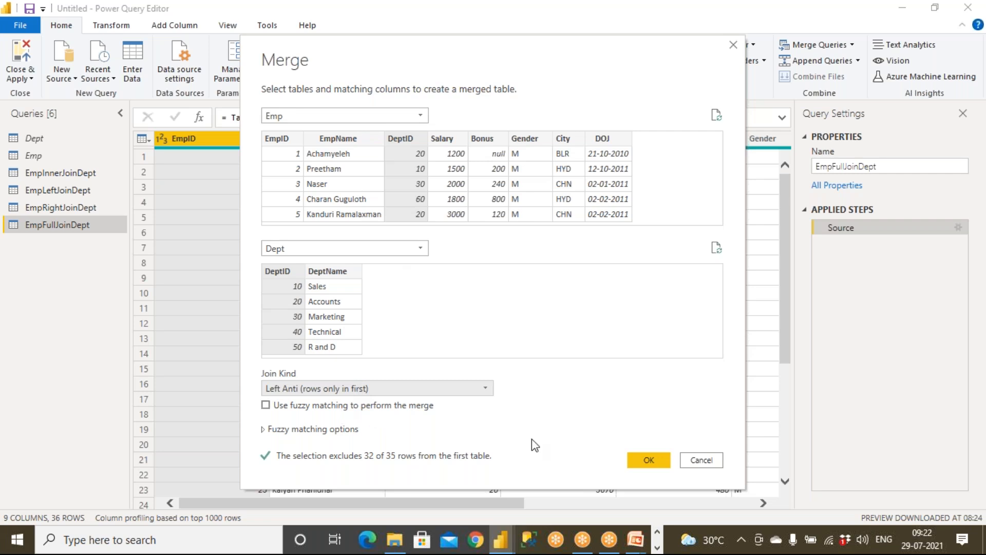
click(648, 462)
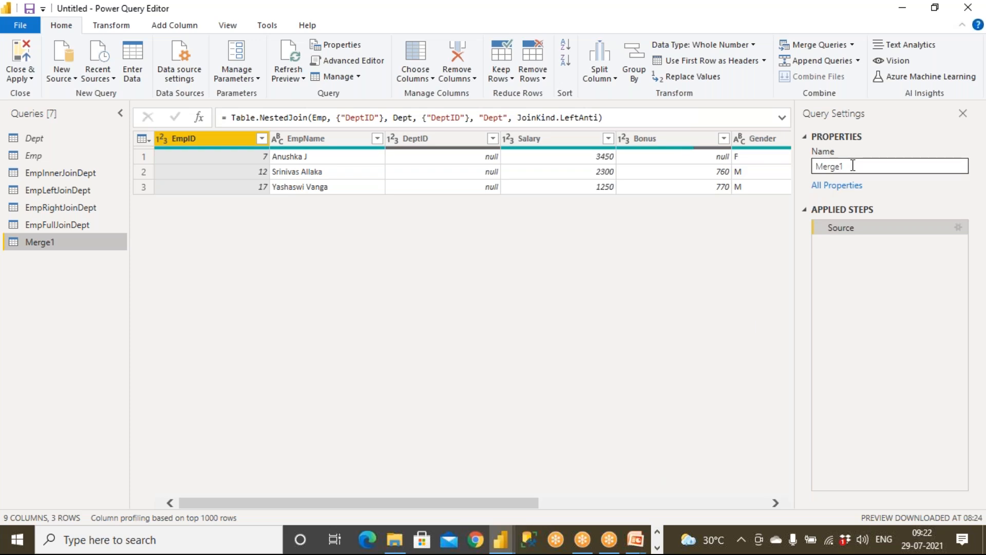
- Enter EmpLeftAntiDept as the name of the new left anti merge query
drag(853, 166, 793, 172)
text(Emp)
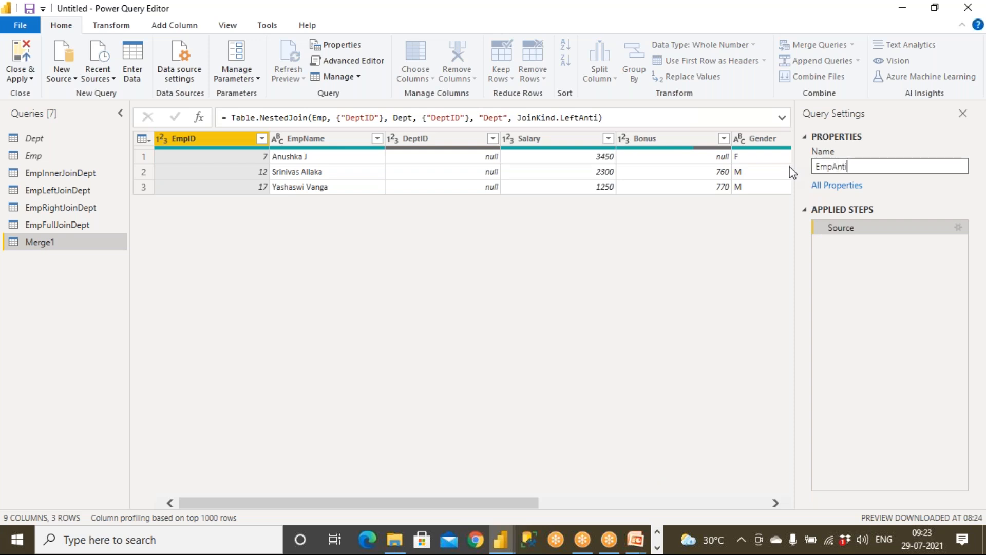
text(LeftAntiDept)
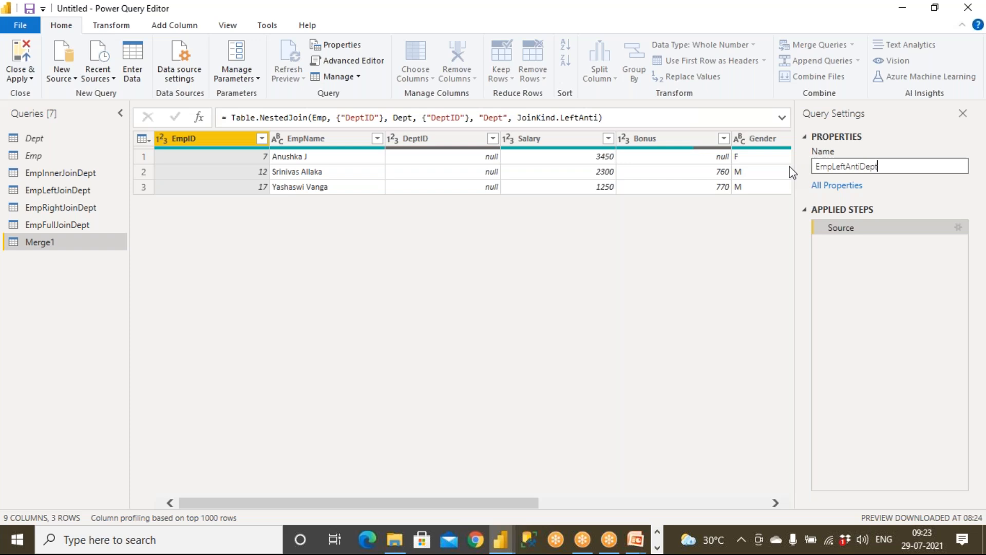
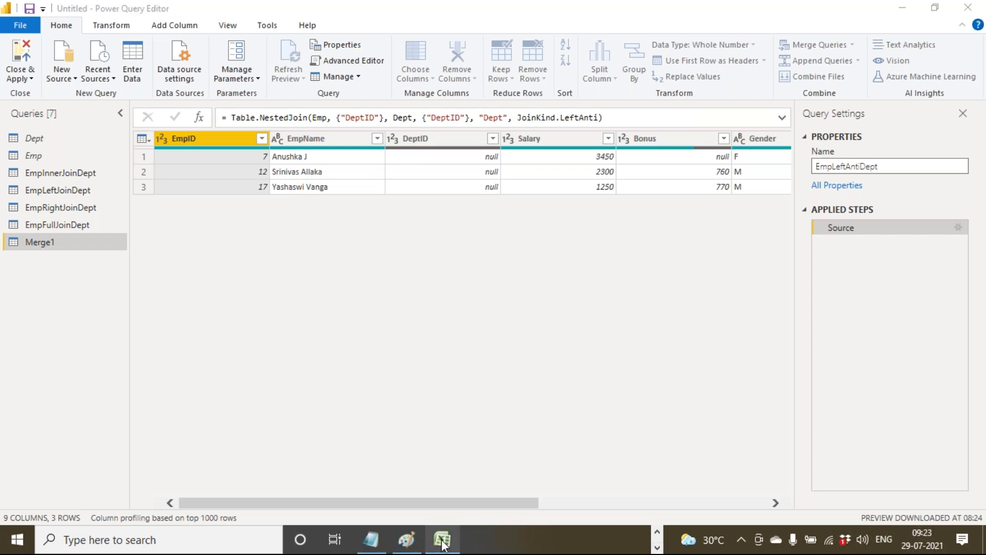
- Switch to the Employee workbook in Excel, filter the Emp sheet's DeptID column to blanks only and select the remaining employee names
click(442, 540)
click(391, 150)
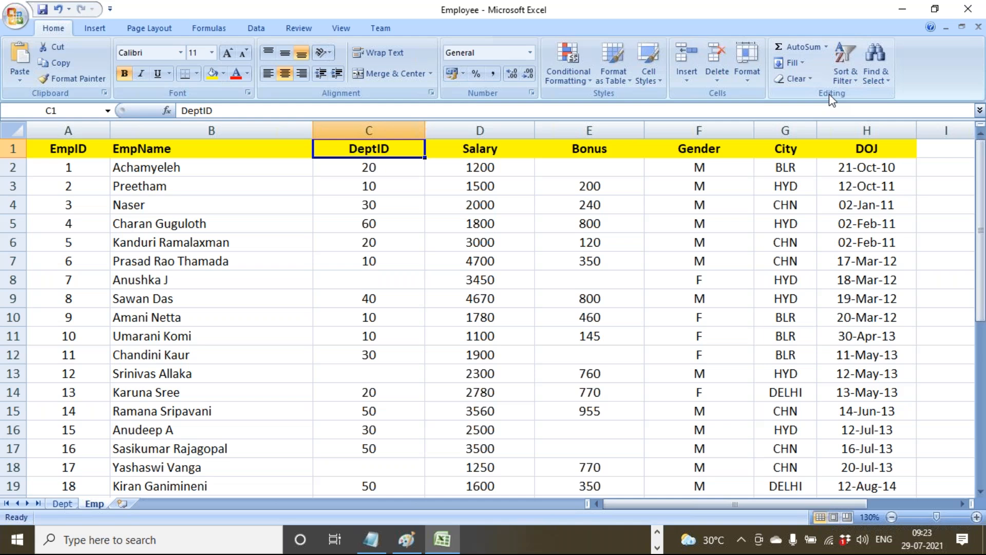
click(845, 81)
click(863, 145)
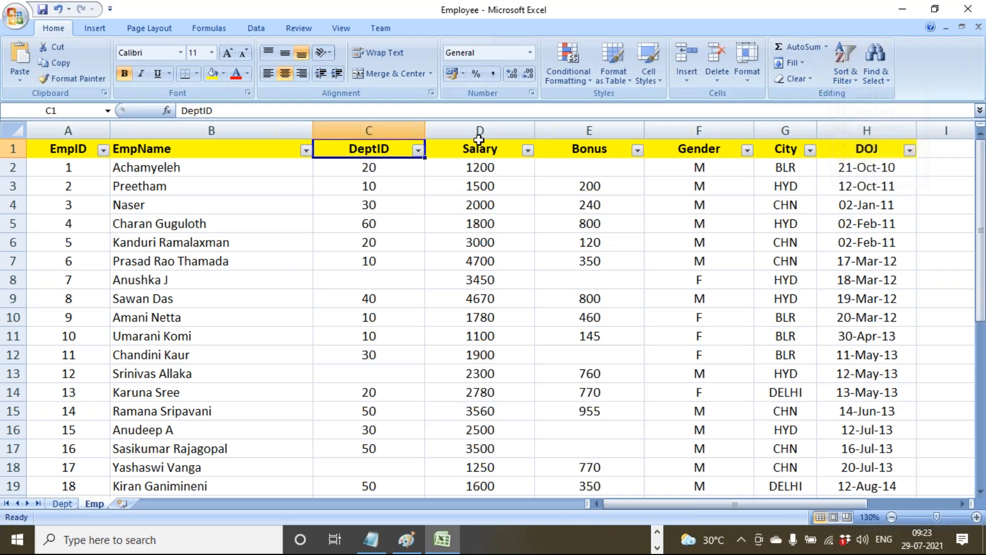
click(418, 150)
click(329, 265)
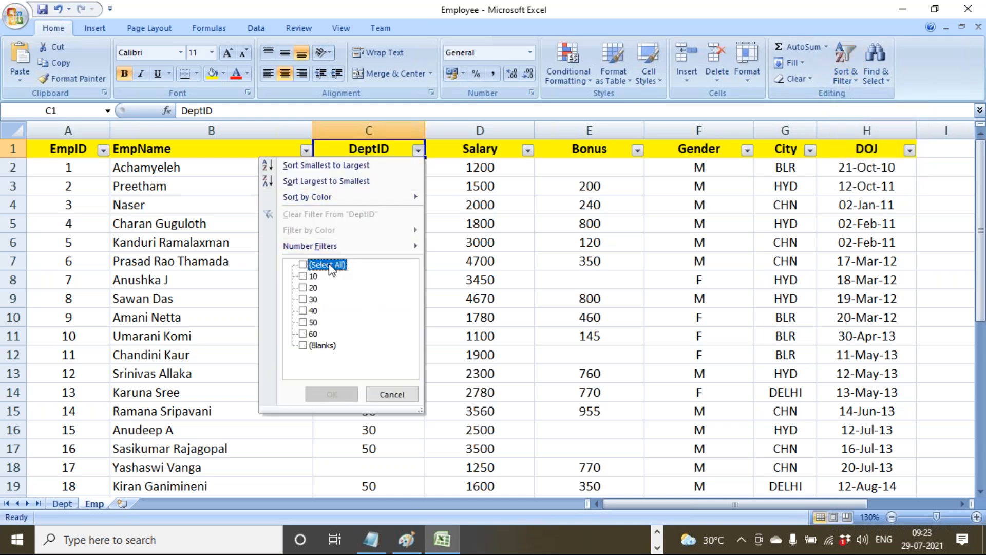
click(308, 345)
click(329, 395)
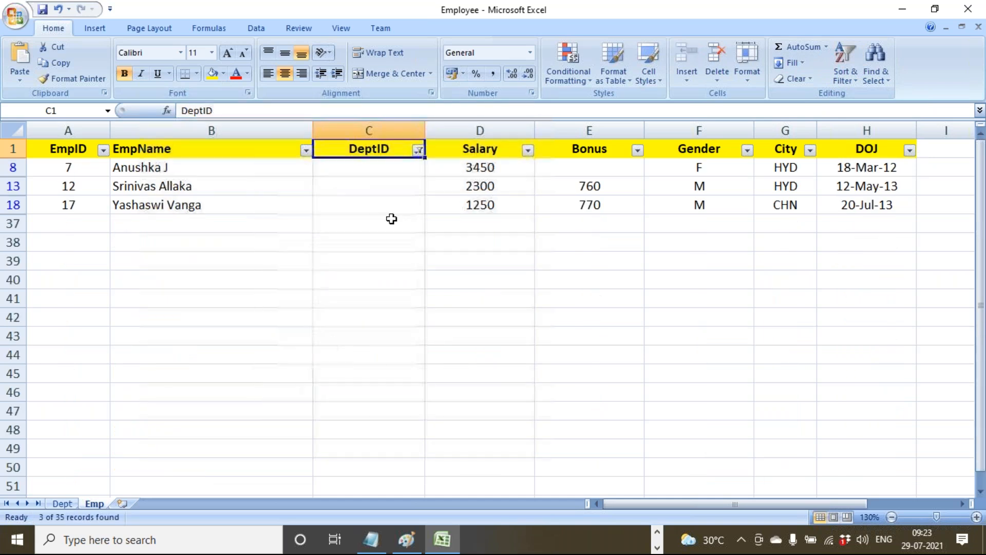
drag(216, 169, 214, 206)
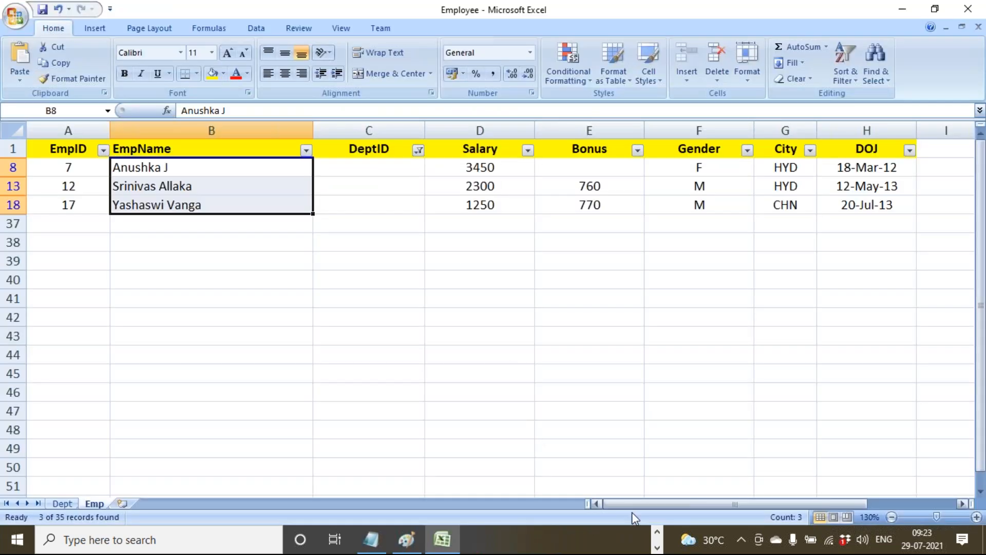
- Switch back to Power Query Editor and commit the query name EmpLeftAntiDept
click(658, 535)
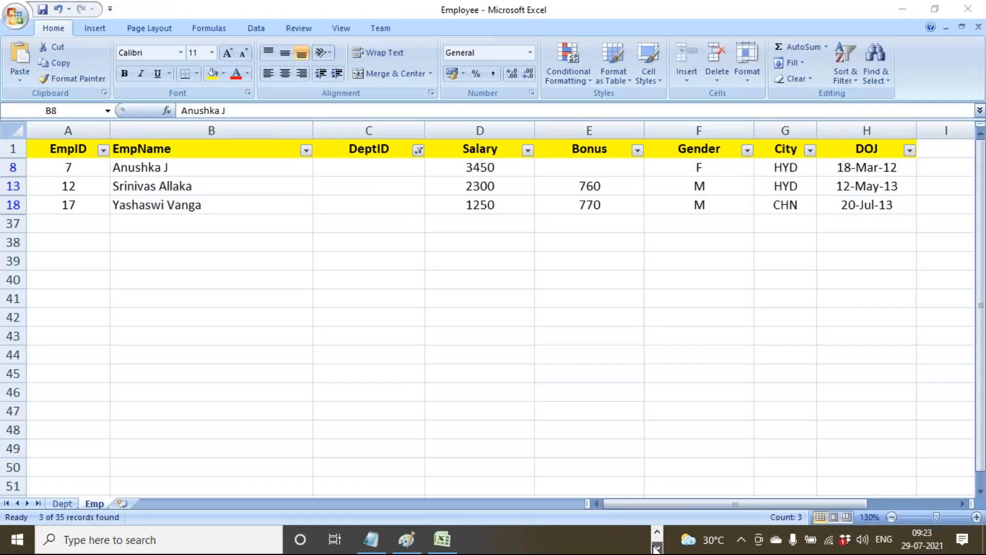
click(657, 532)
mouse_move(501, 537)
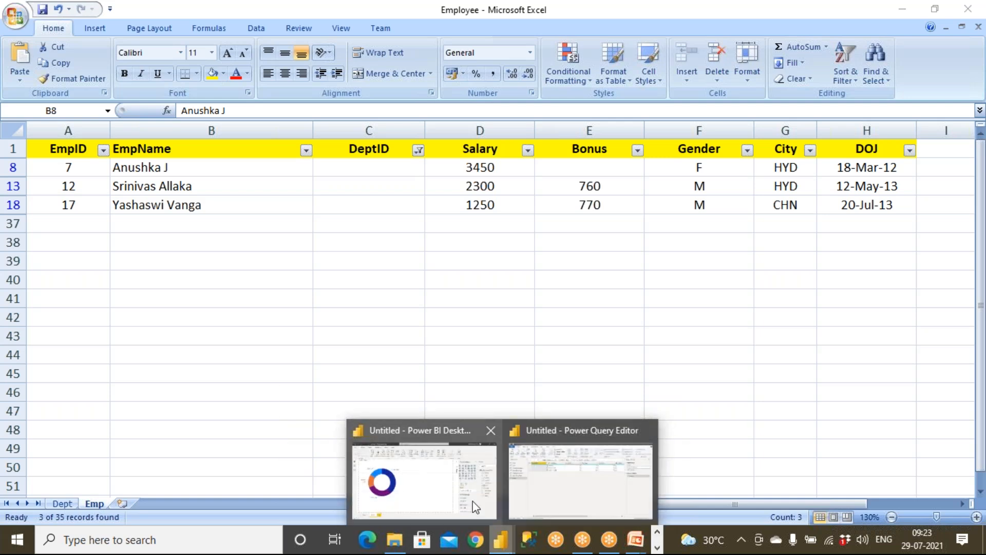
click(474, 506)
mouse_move(501, 537)
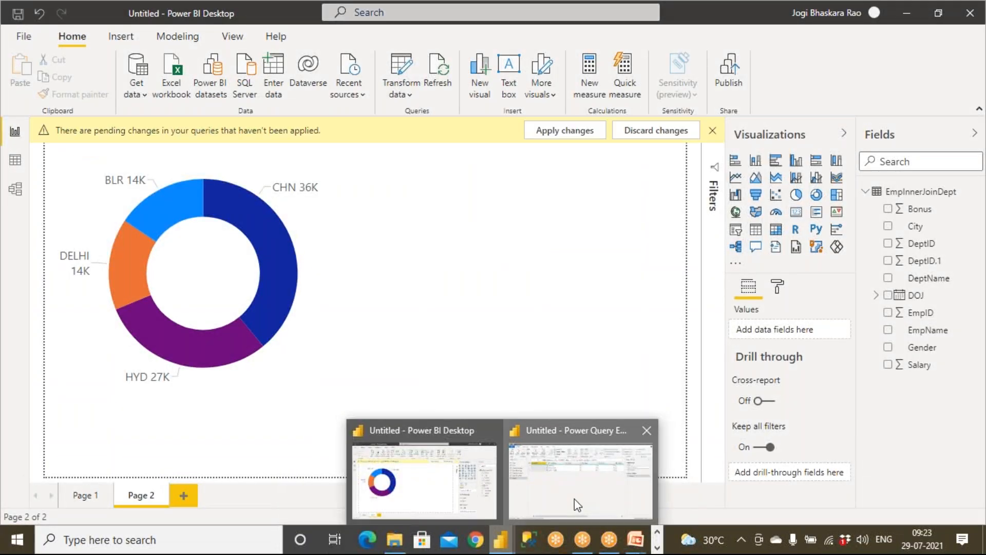
click(574, 499)
click(885, 169)
key(Return)
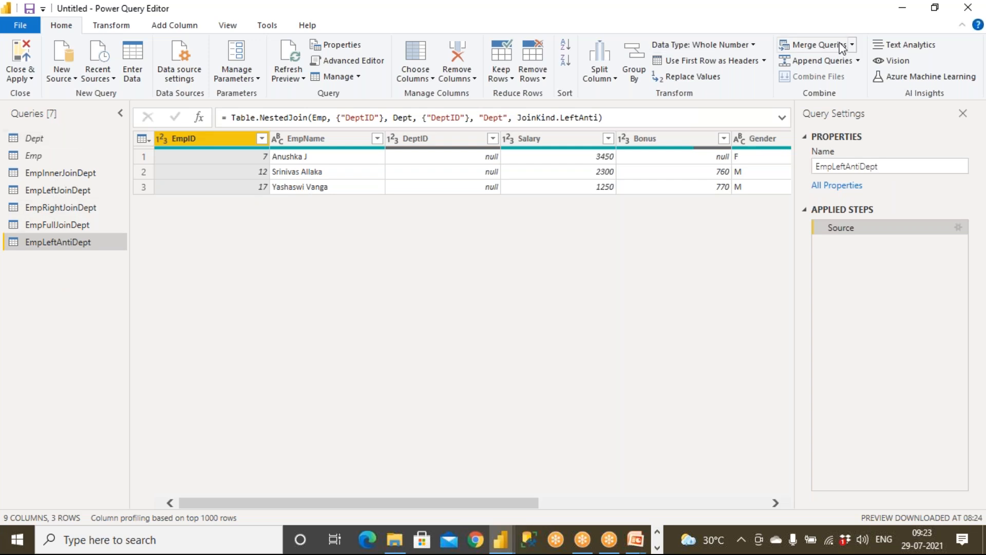
- Start a merge as a new query with Emp as the first table and Dept as the second
click(852, 45)
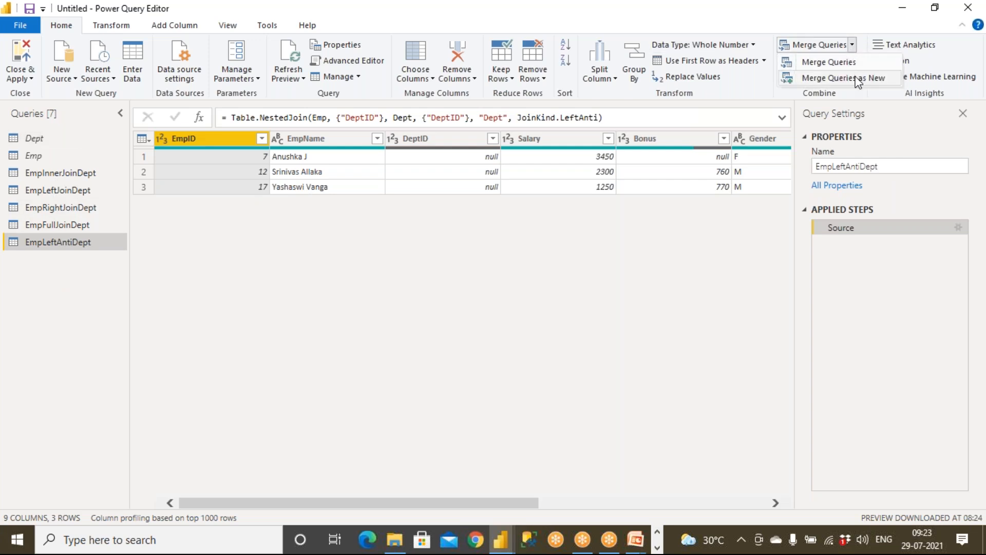
click(783, 78)
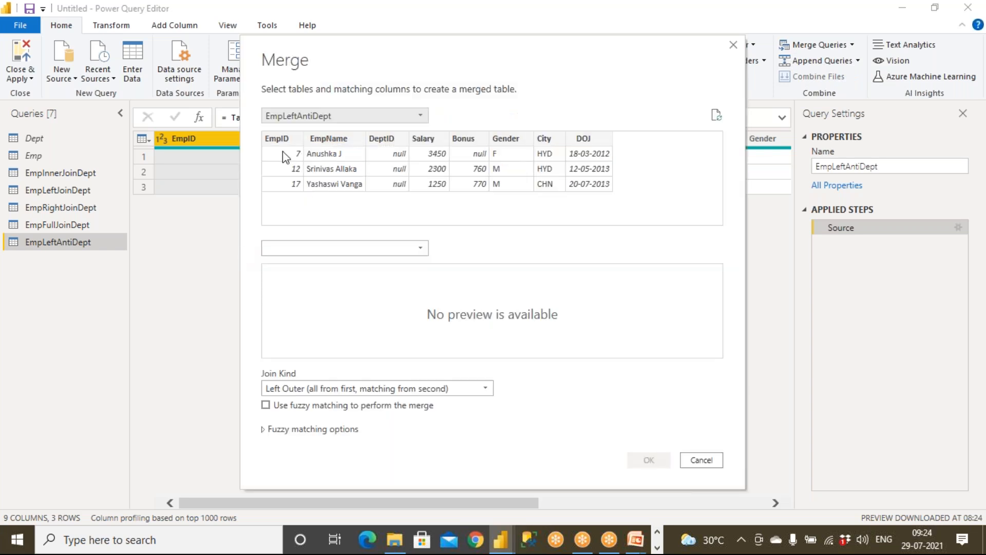
click(301, 112)
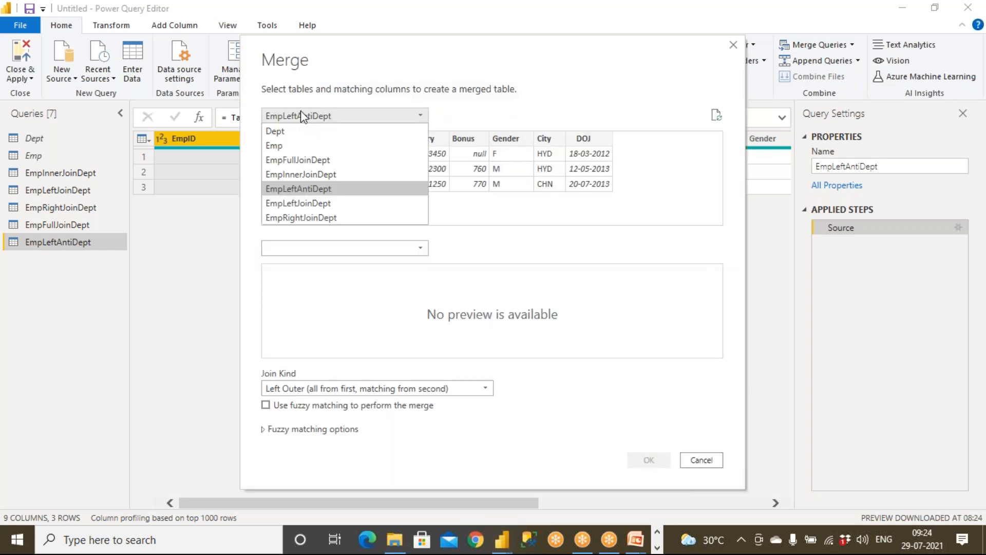
click(301, 146)
click(307, 249)
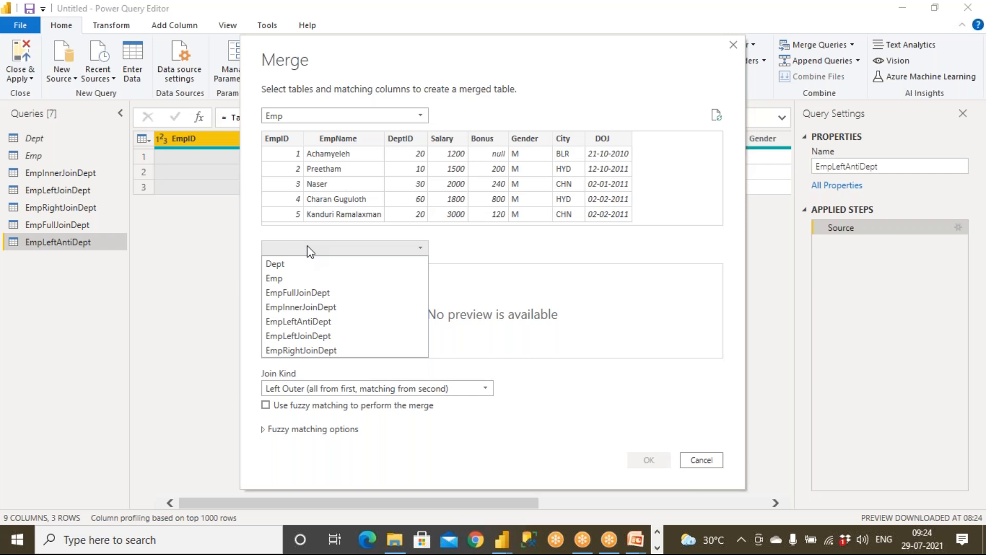
click(302, 268)
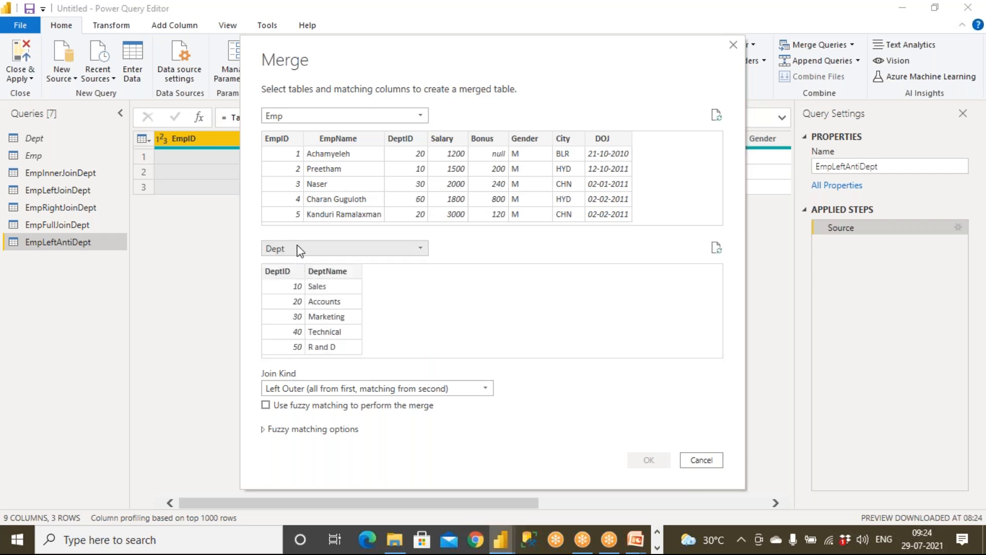
- Set the join kind to Right Anti, match both tables on DeptID and create the merged query
click(310, 388)
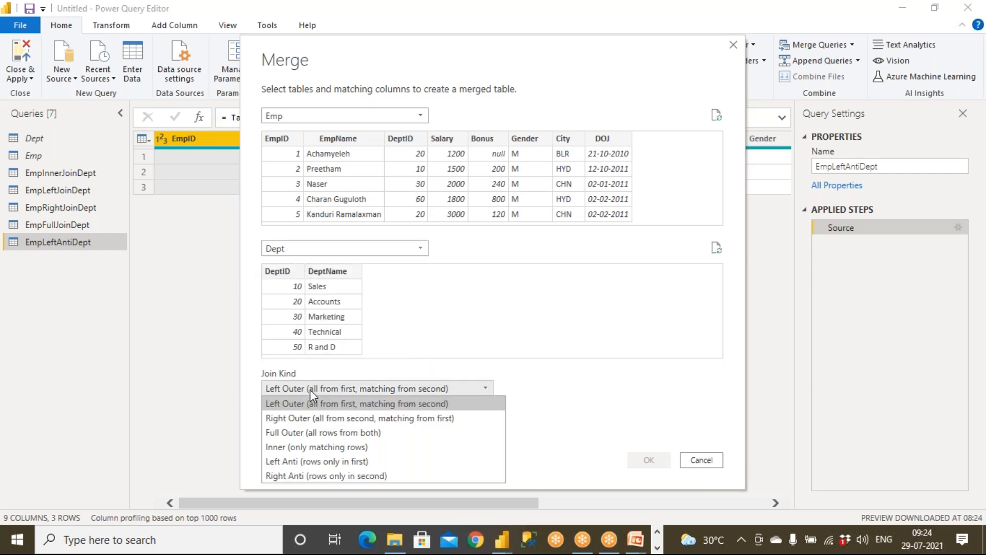
click(313, 477)
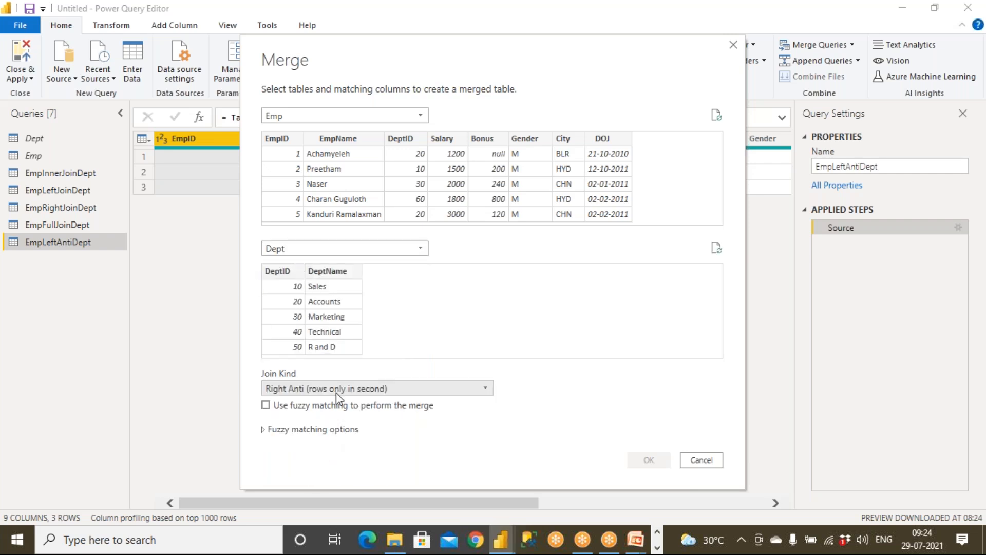
click(400, 143)
click(295, 280)
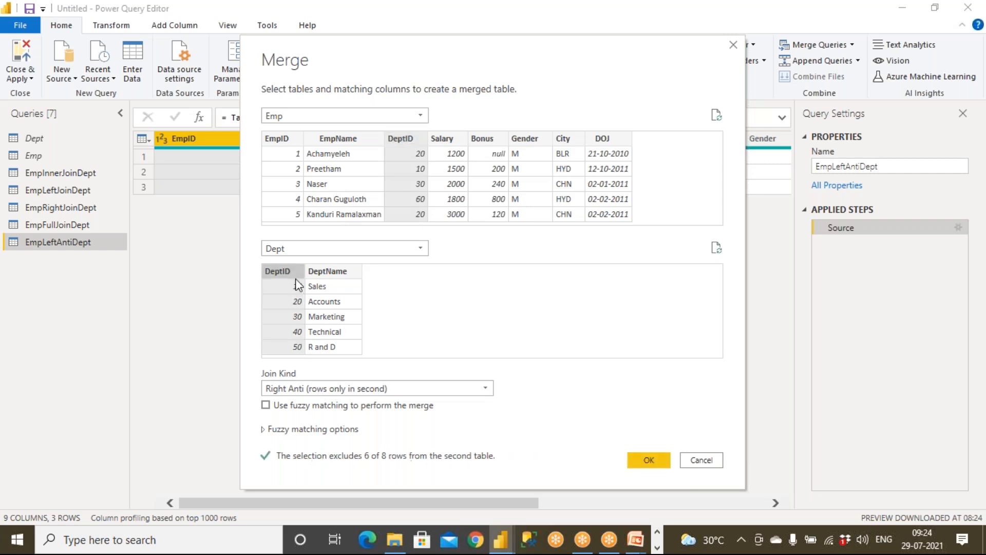
click(634, 454)
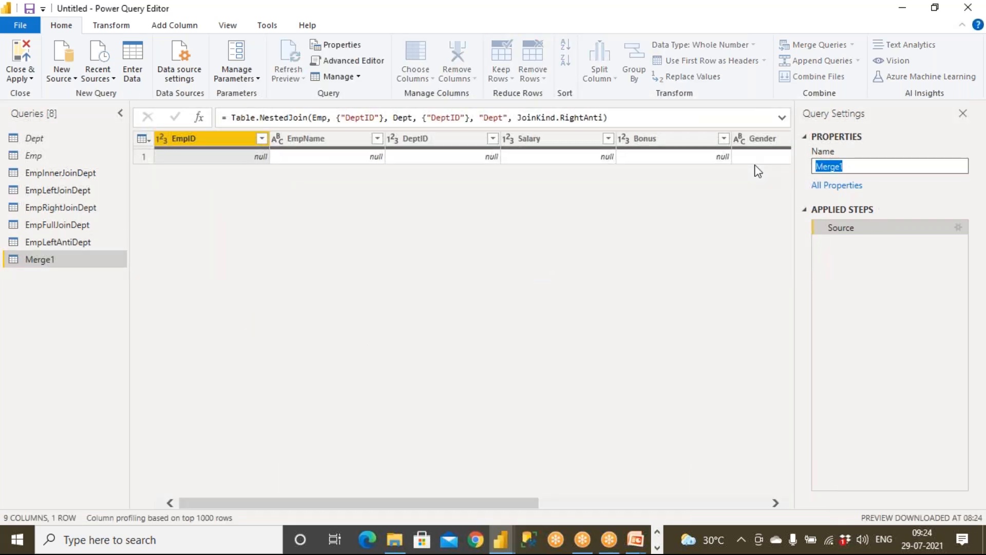
- Name the new right anti merge query EmpRightAntiDept and inspect the EmpID value in its row
text(EmpRightAntiDept)
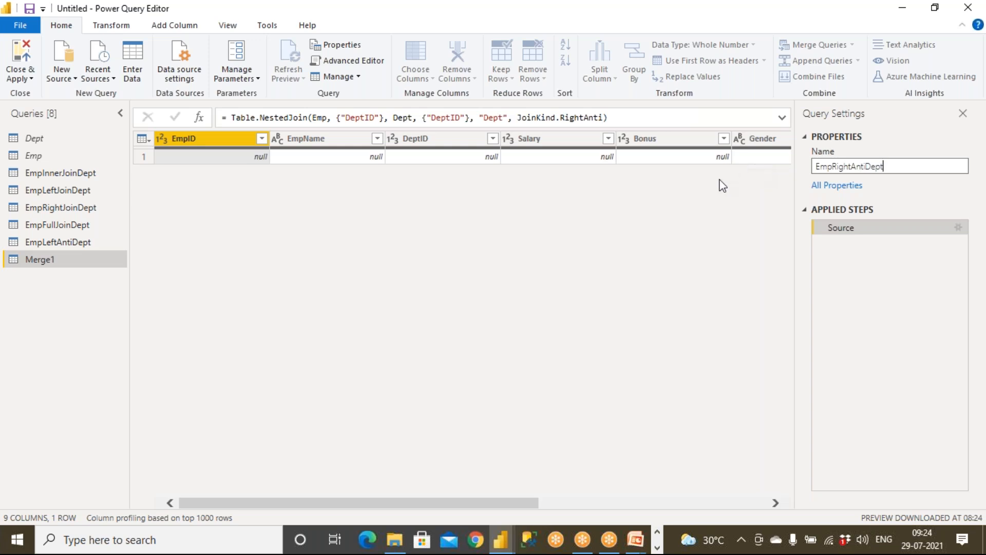
click(73, 268)
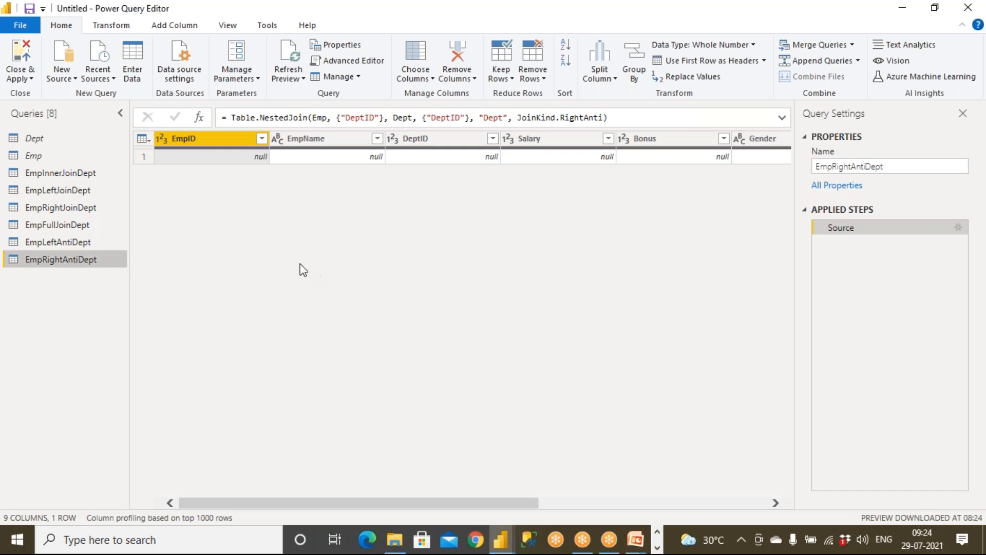
click(158, 158)
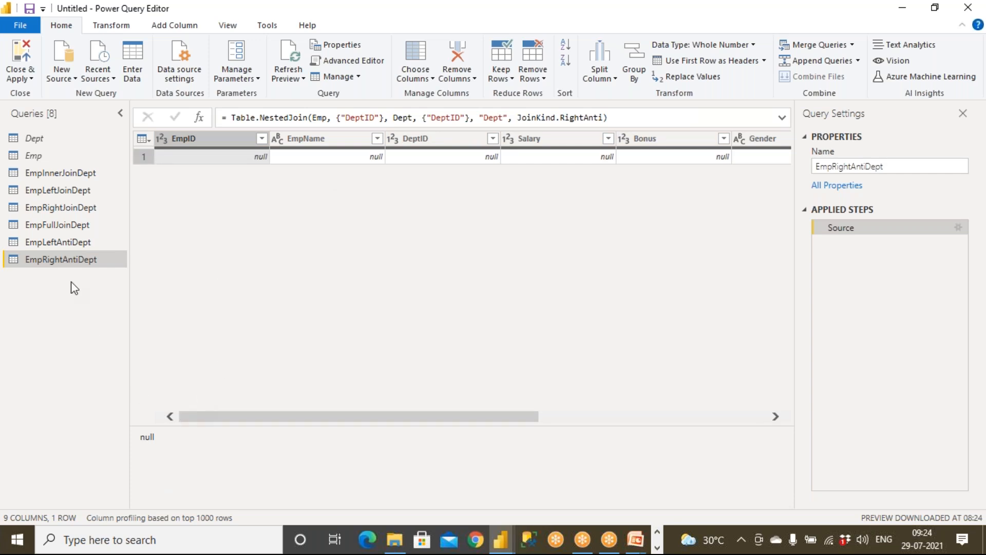
- Recheck the merge settings in EmpRightAntiDept's Source step and refresh all query previews
click(958, 227)
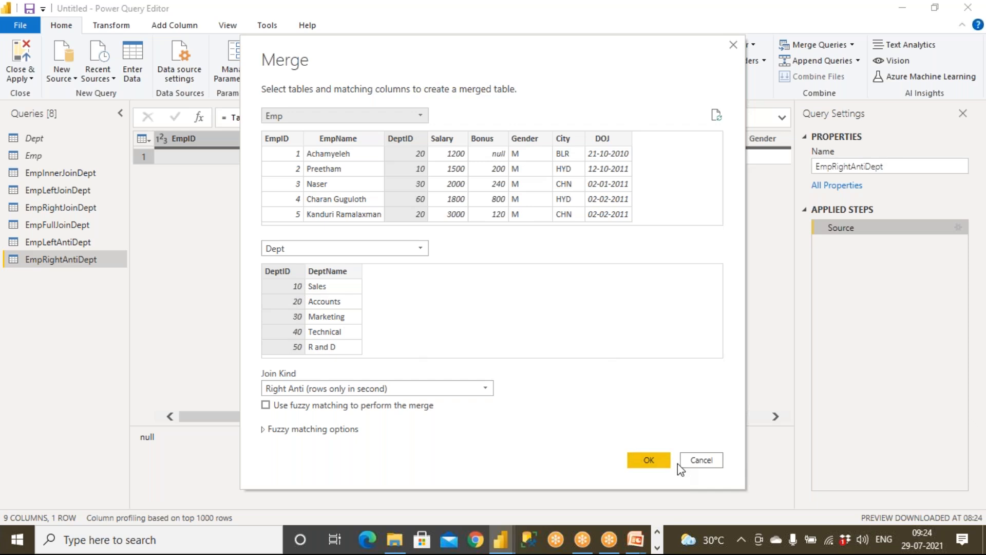
click(664, 465)
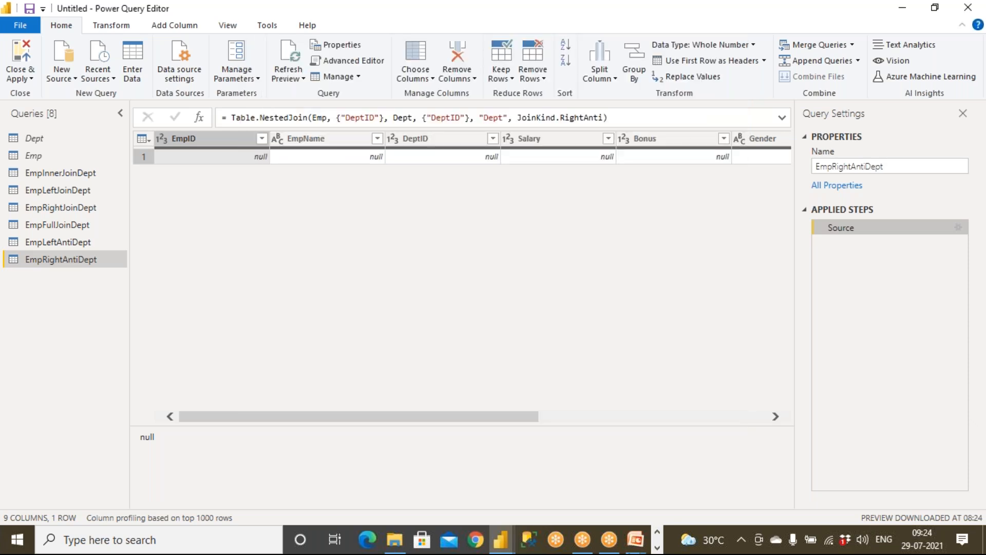
click(294, 76)
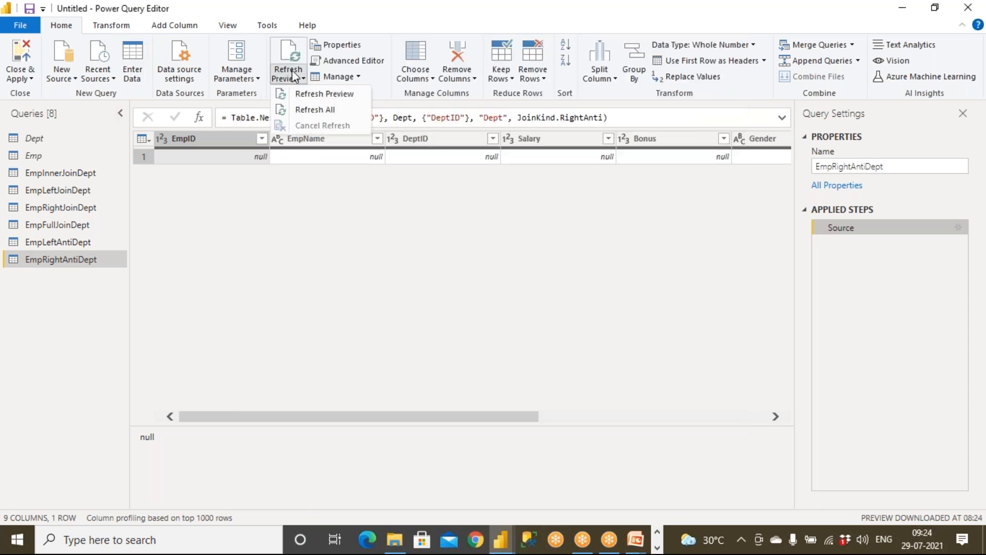
click(310, 109)
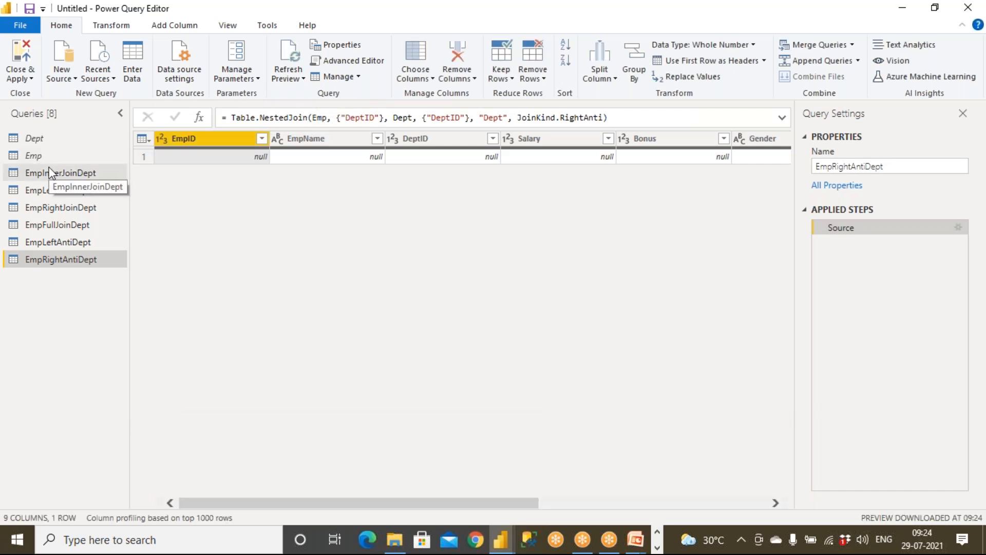
click(54, 242)
click(55, 255)
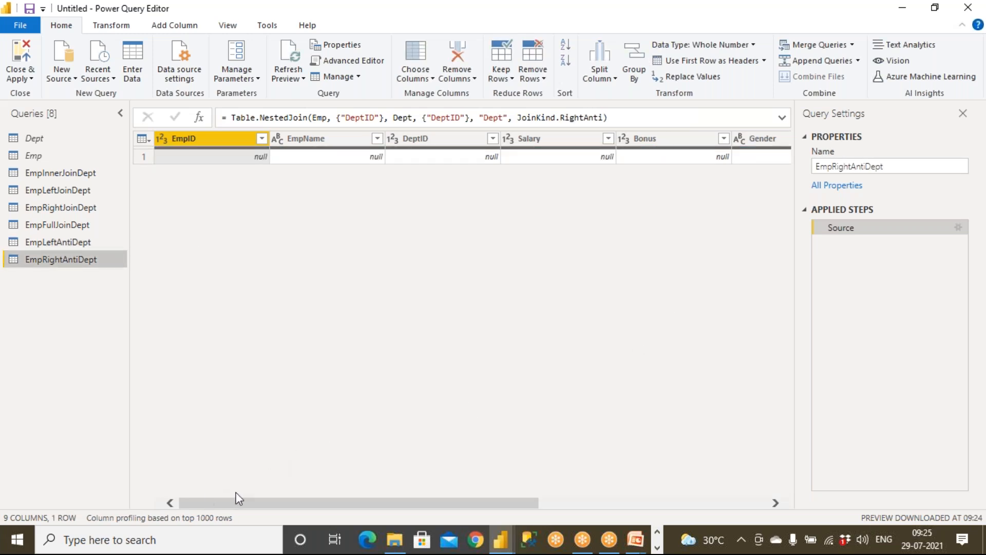
- Expand the Dept column of EmpRightAntiDept into DeptID and DeptName without the original column name as prefix
drag(521, 505, 775, 497)
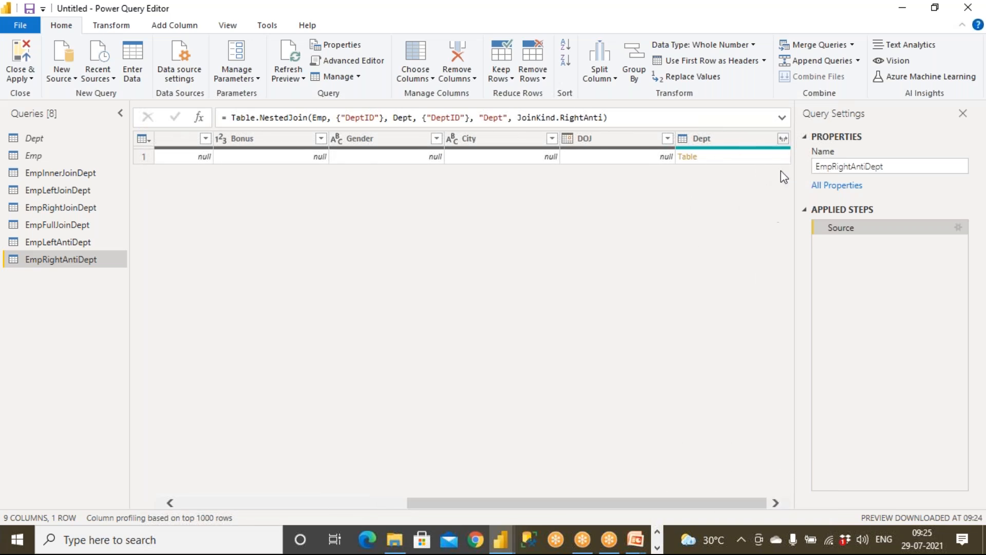
click(784, 139)
click(700, 316)
drag(362, 503, 570, 506)
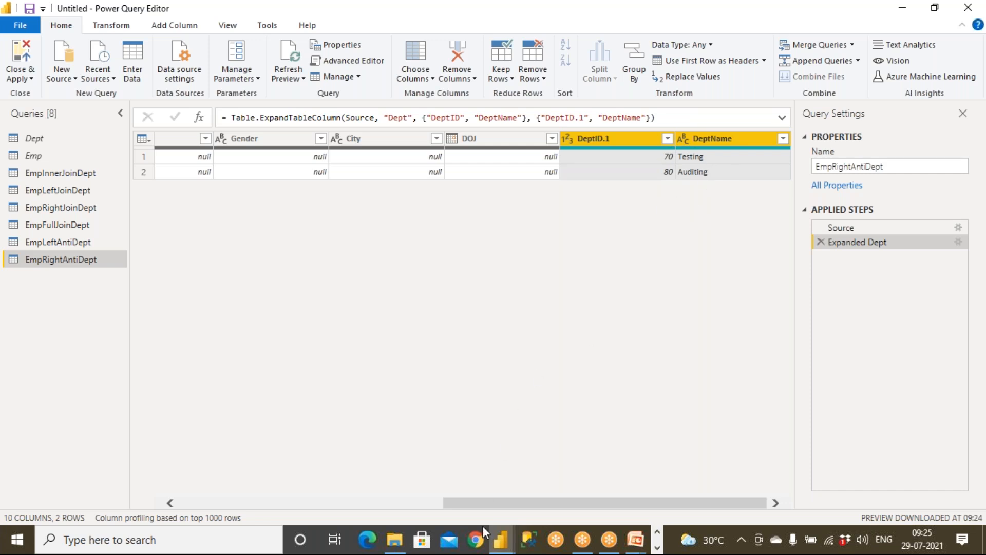
- Switch to the Employee workbook in Excel and select the Testing and Auditing rows on the Dept sheet
click(658, 531)
click(657, 548)
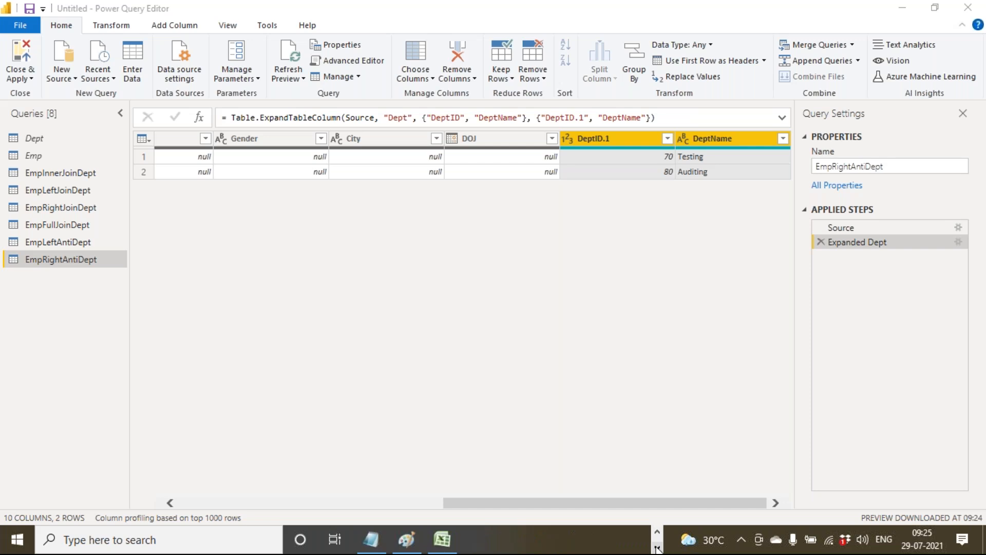
click(441, 539)
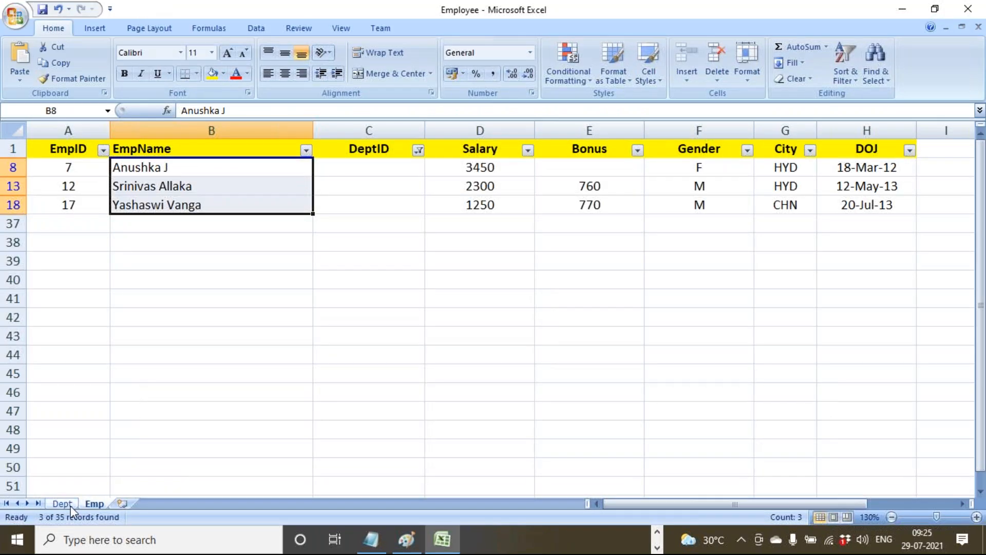
click(64, 505)
drag(91, 331, 188, 359)
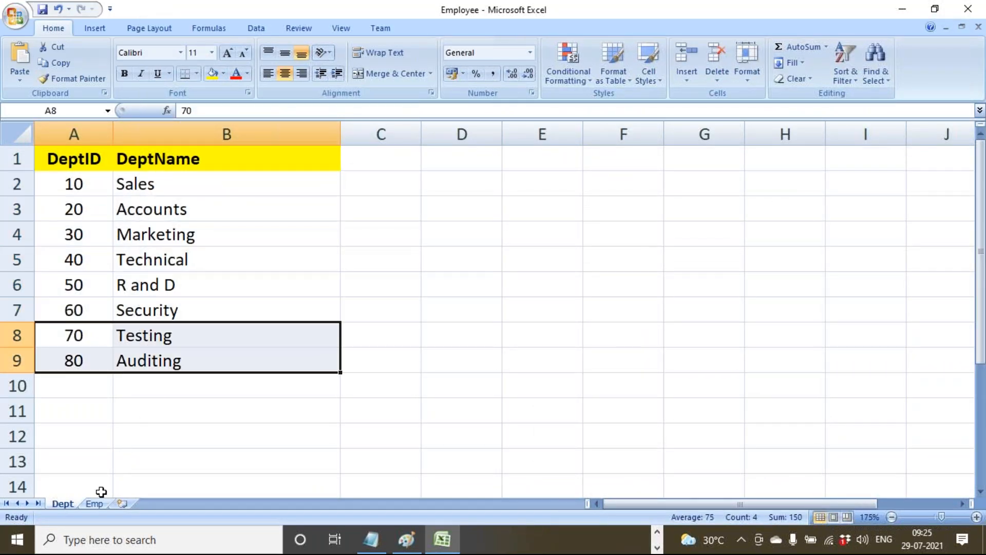
- Show all DeptID values on the Emp sheet again, turn its filter off and close the Employee workbook
click(94, 503)
click(419, 150)
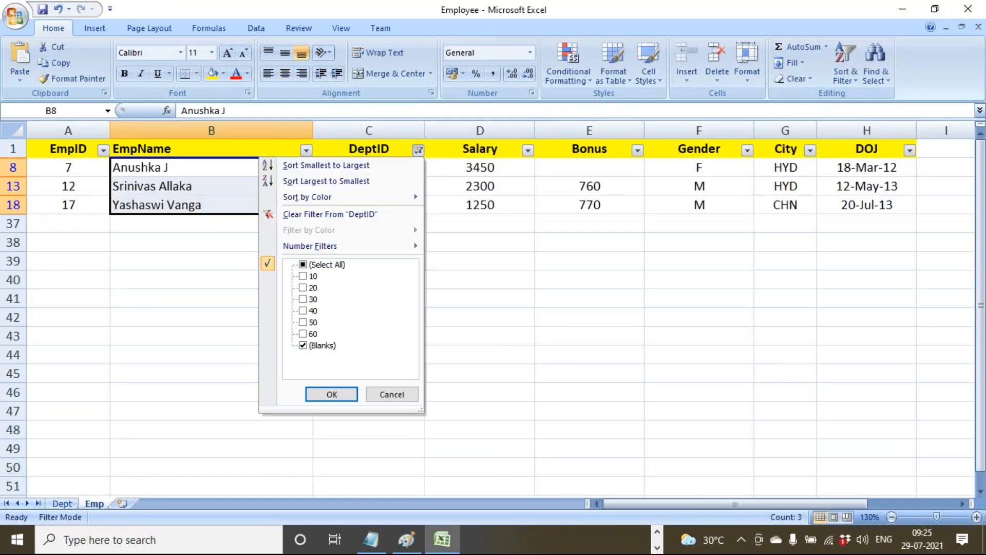
click(302, 264)
click(332, 394)
click(383, 148)
click(845, 61)
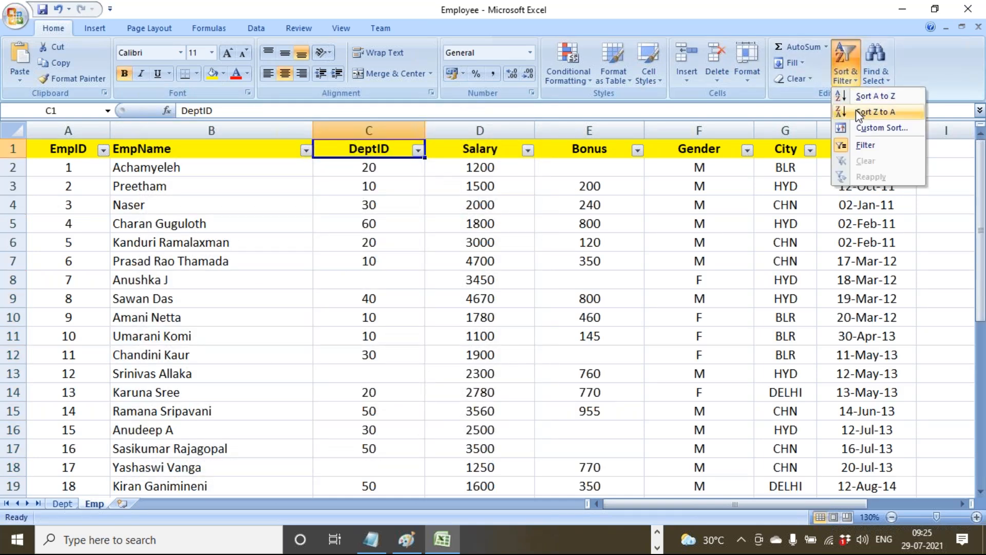
click(863, 145)
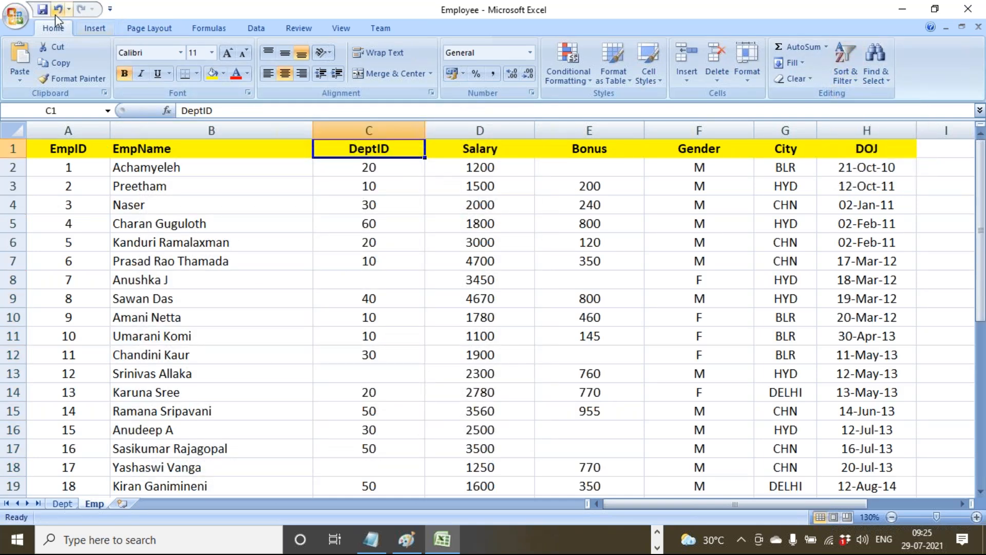
click(967, 9)
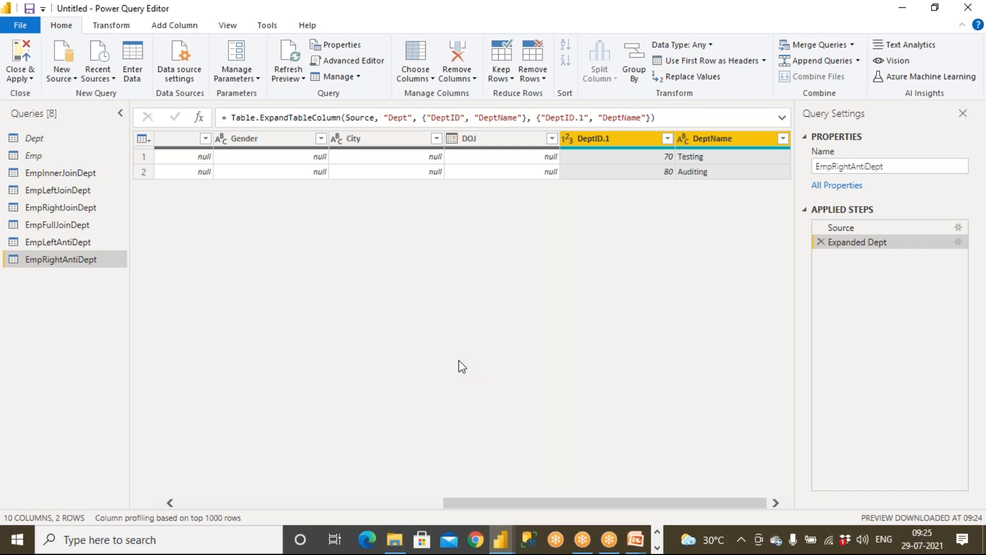
- Switch to the Combine Queries presentation in PowerPoint and resume its slide show at the Joins Types (Merge Queries) slide
click(635, 539)
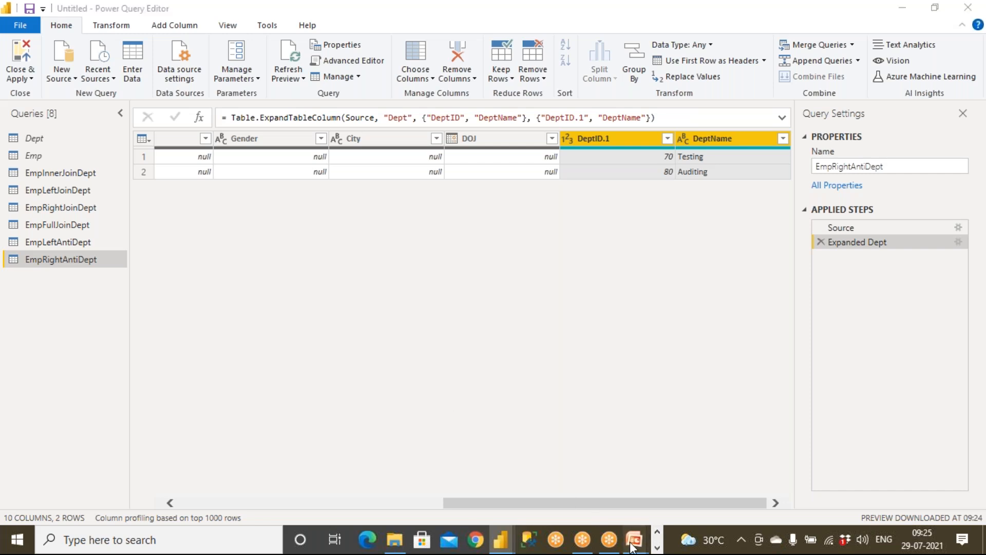
click(648, 496)
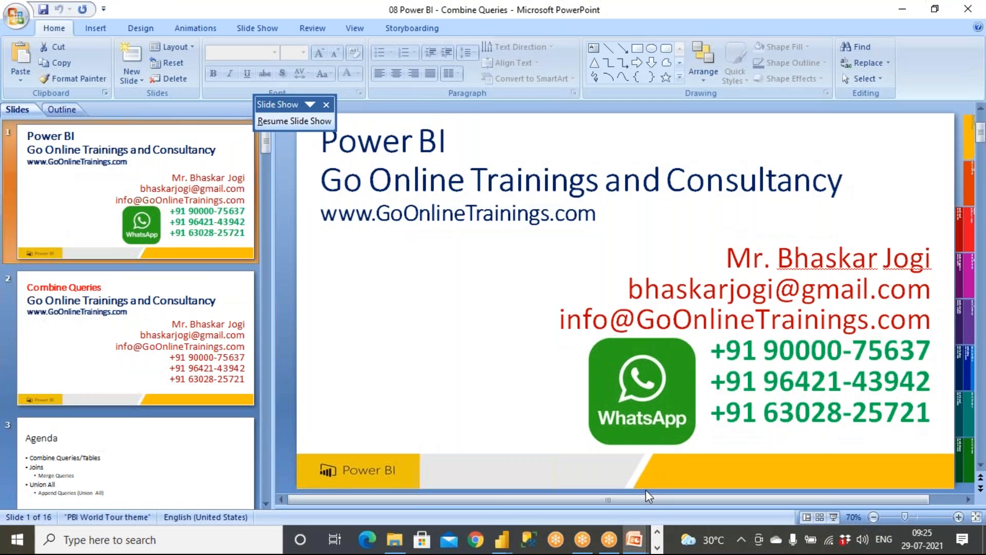
key(Left)
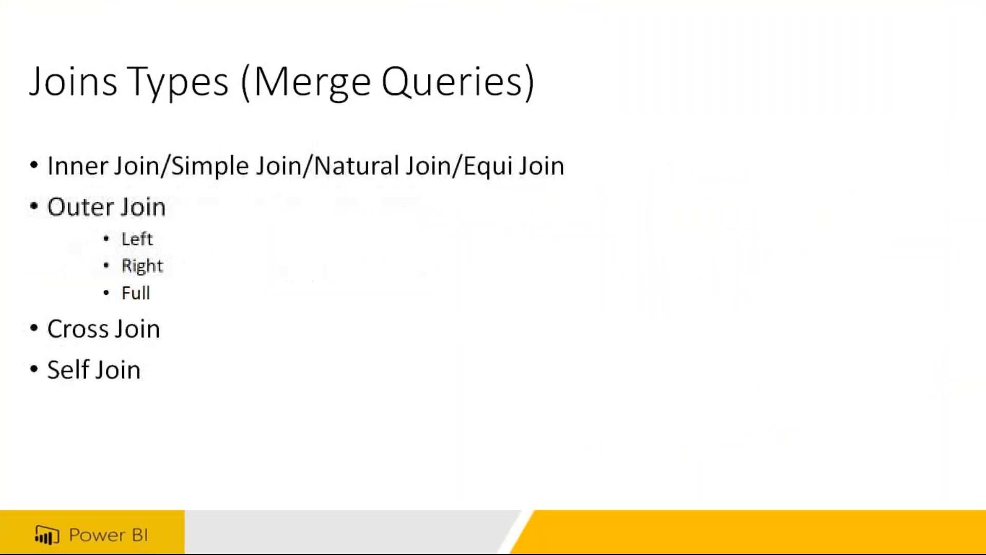